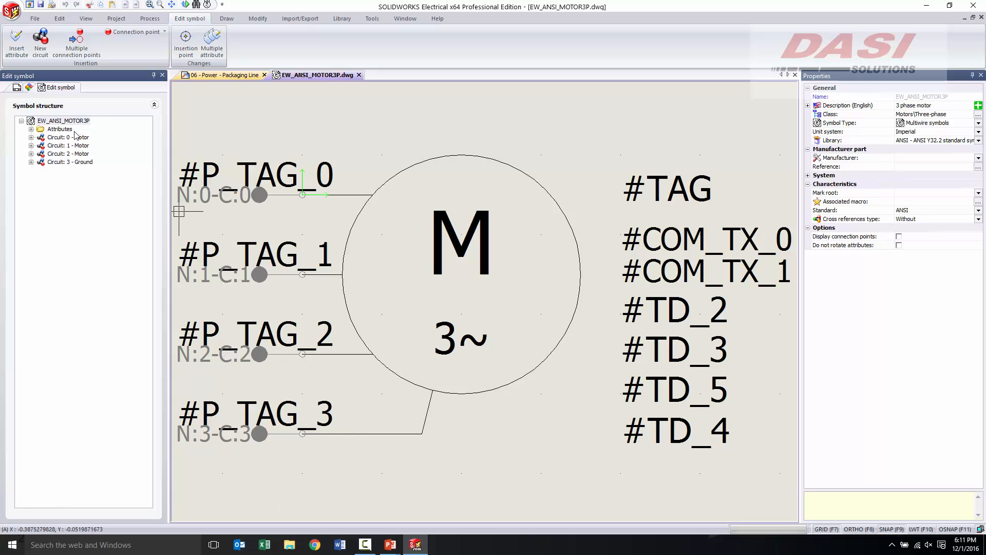
Step: Expand the three motor circuits and the ground circuit in the symbol structure to examine their connection points
{"action": "right_click", "coordinate": [63, 140]}
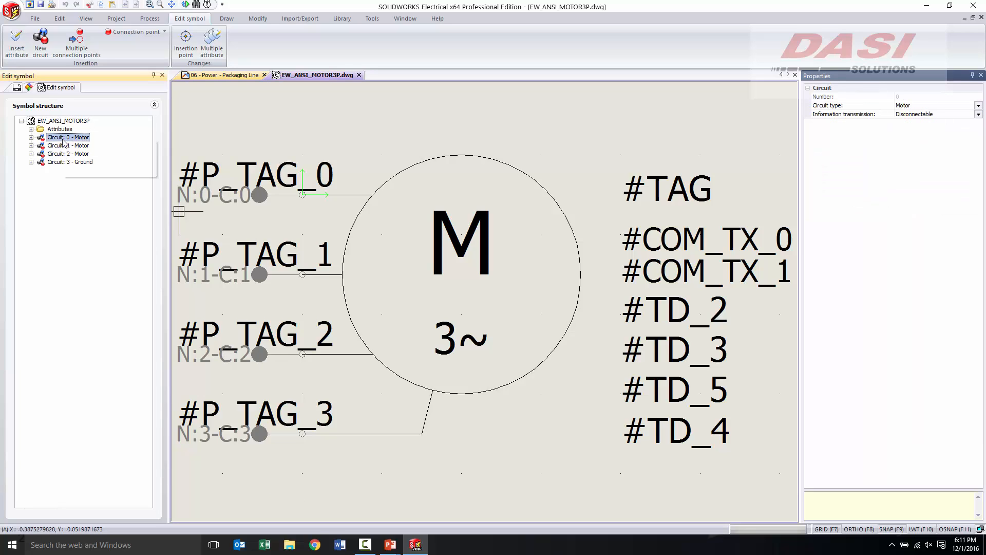
{"action": "mouse_move", "coordinate": [99, 146]}
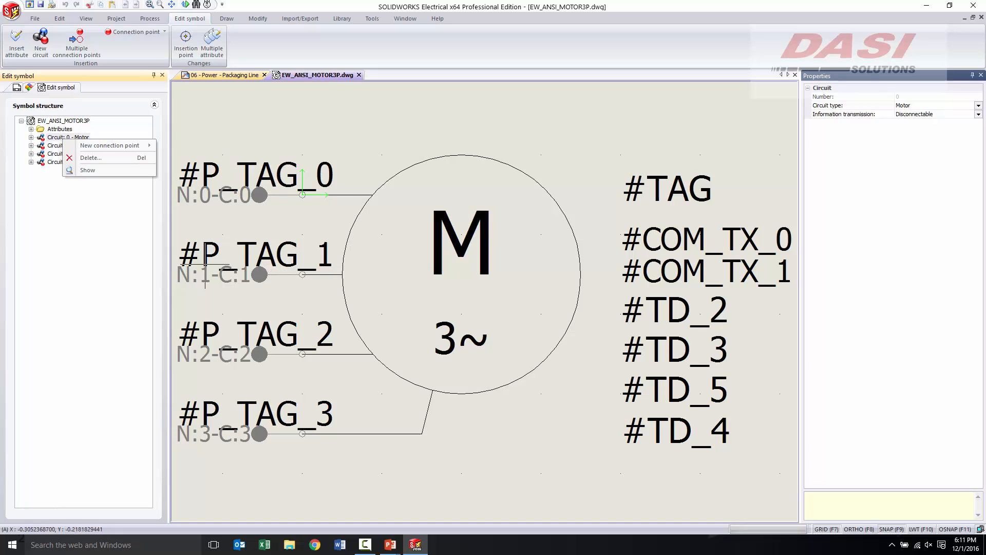
{"action": "left_click", "coordinate": [31, 137]}
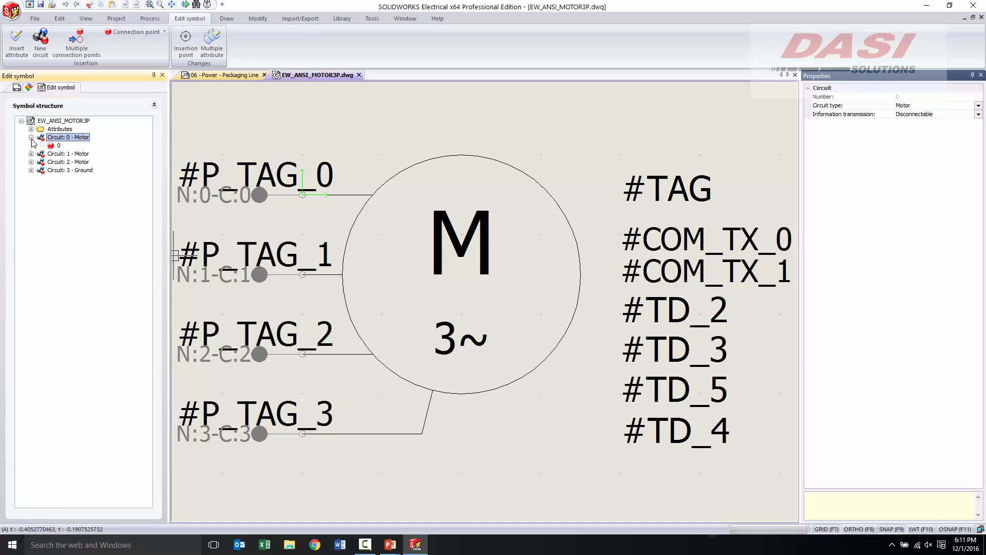
{"action": "left_click", "coordinate": [31, 153]}
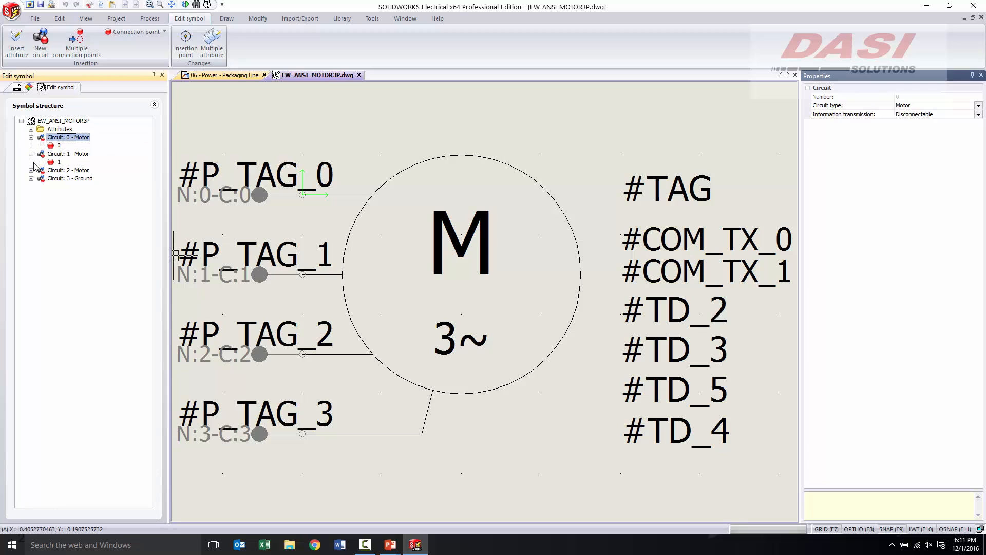
{"action": "left_click", "coordinate": [31, 170]}
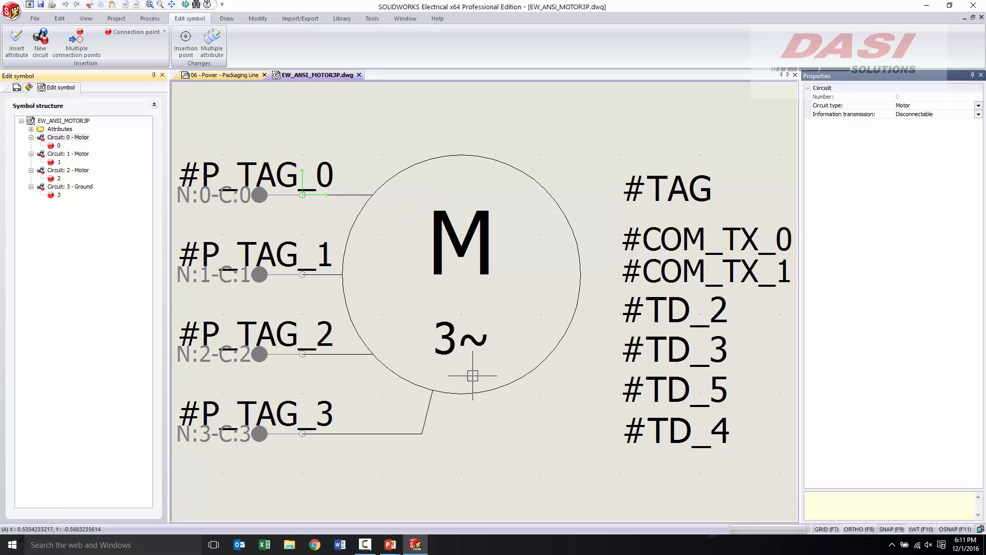
{"action": "left_click", "coordinate": [56, 129]}
{"action": "left_click", "coordinate": [47, 121]}
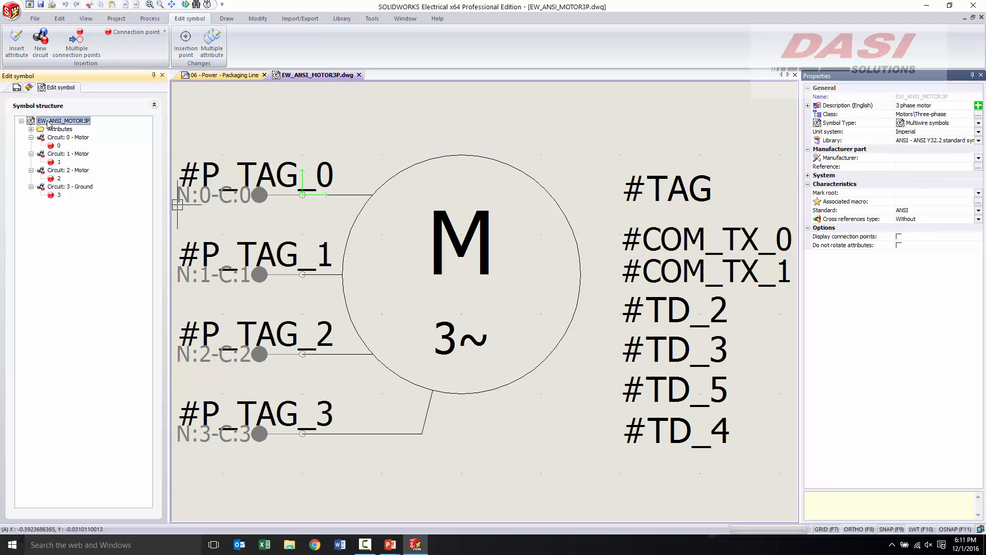
Step: Add a new circuit to the motor symbol with circuit type Miscellaneous and information transmission Disconnectable
{"action": "left_click", "coordinate": [39, 45]}
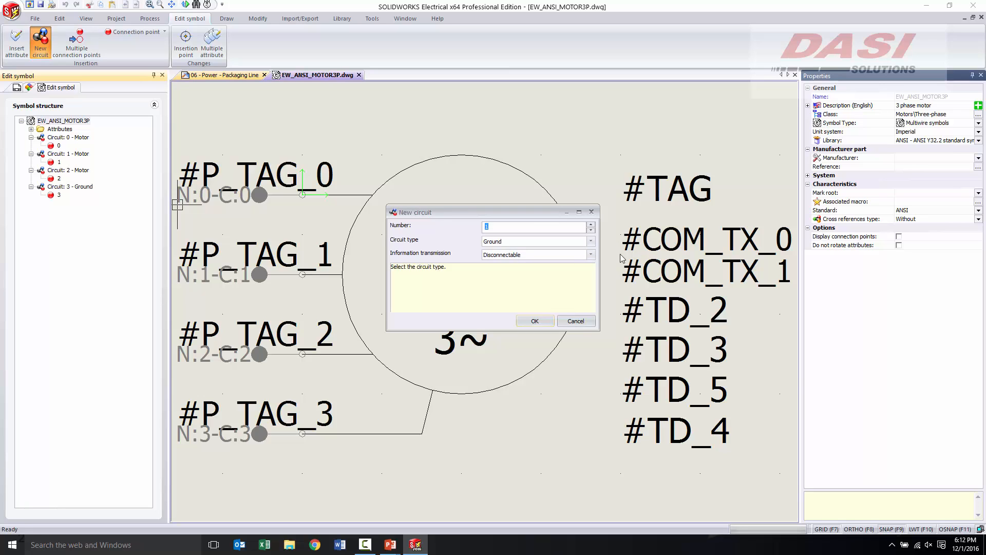
{"action": "left_click", "coordinate": [591, 255]}
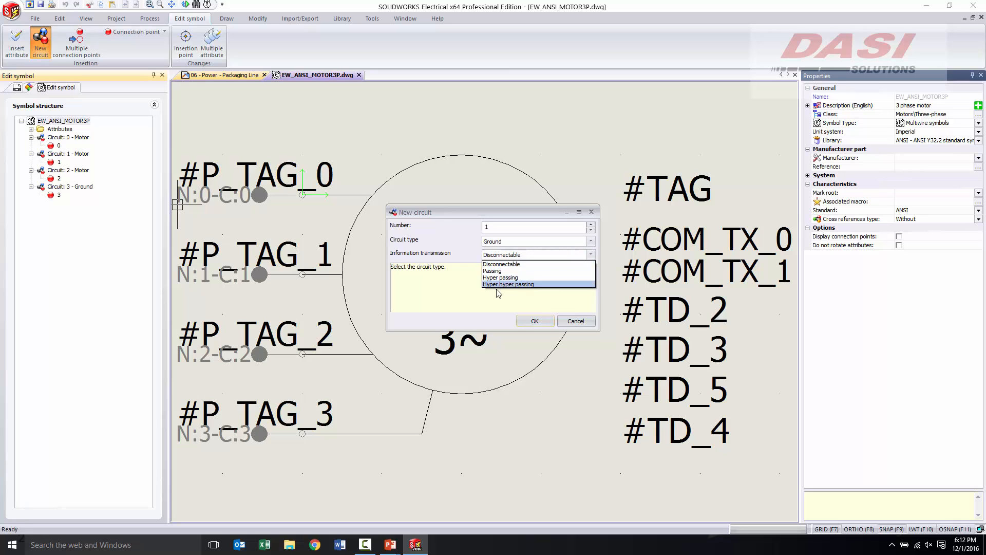
{"action": "left_click", "coordinate": [591, 244]}
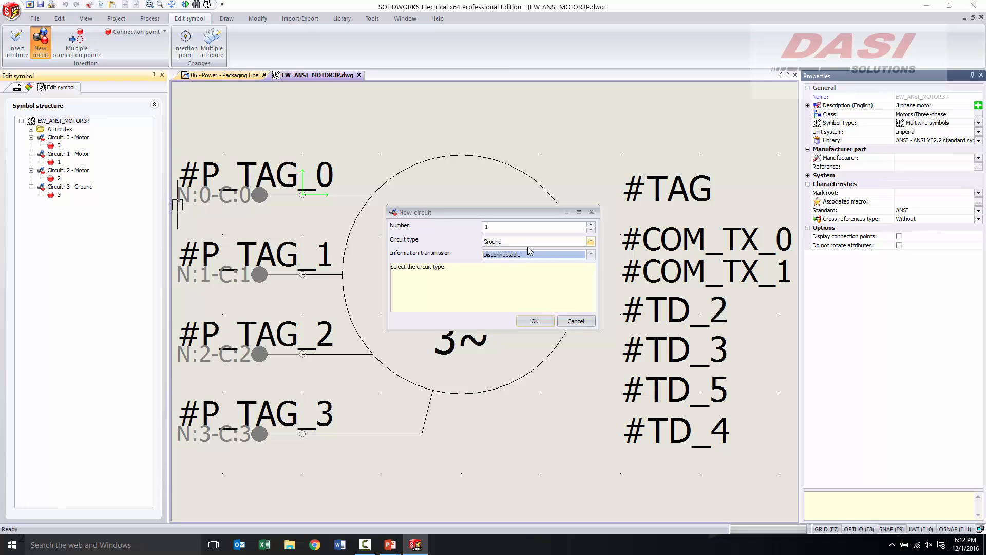
{"action": "left_click", "coordinate": [591, 242]}
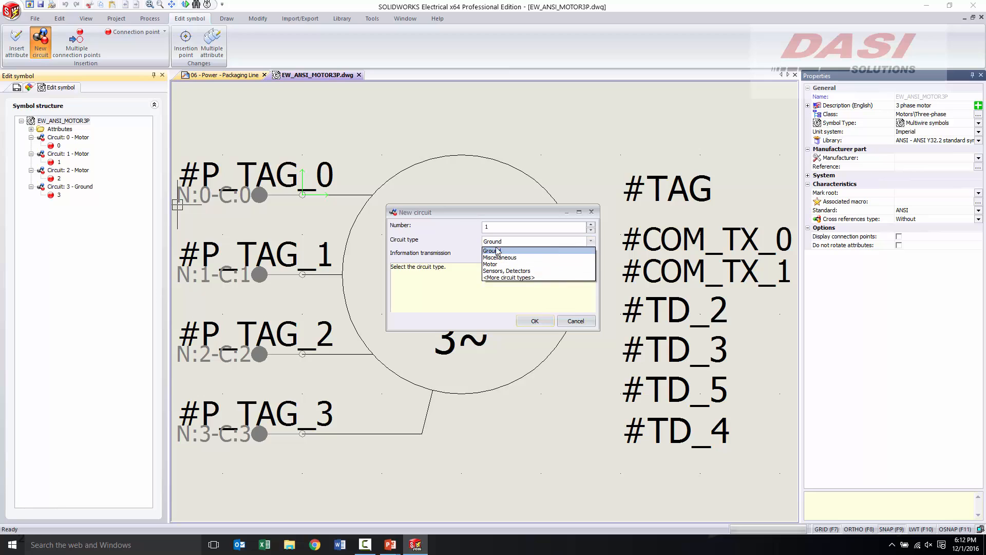
{"action": "left_click", "coordinate": [505, 277]}
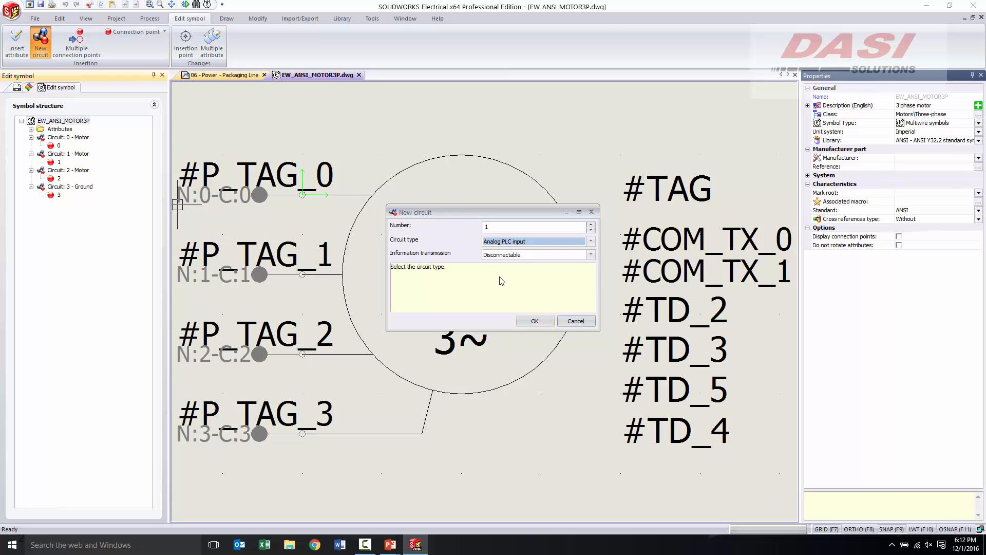
{"action": "left_click", "coordinate": [591, 241]}
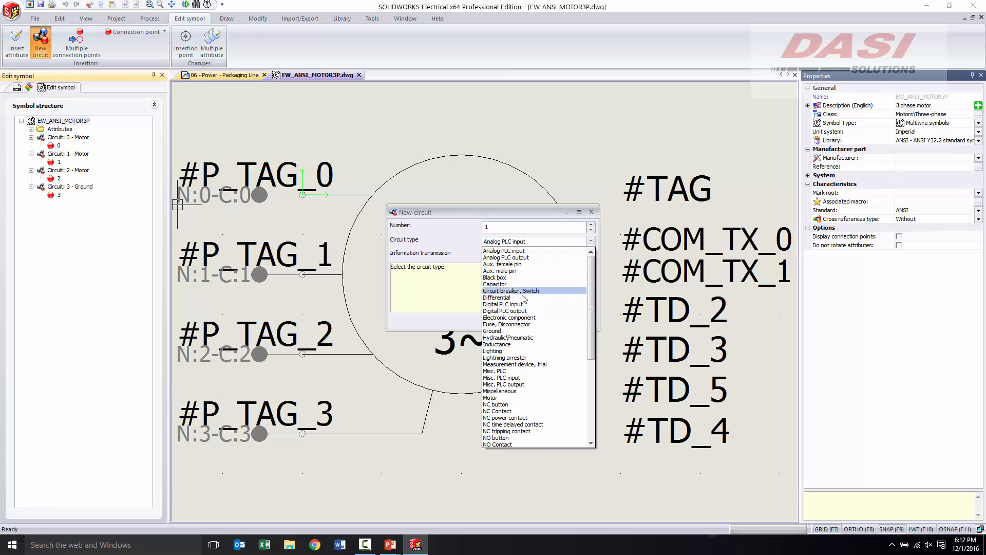
{"action": "scroll", "coordinate": [520, 365], "scroll_direction": "down", "scroll_amount": 4}
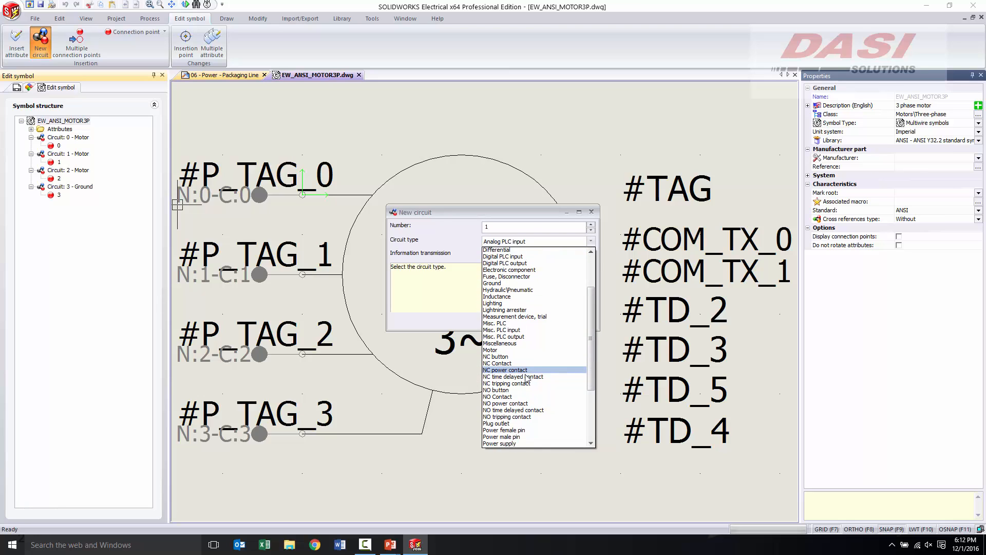
{"action": "scroll", "coordinate": [518, 409], "scroll_direction": "down", "scroll_amount": 2}
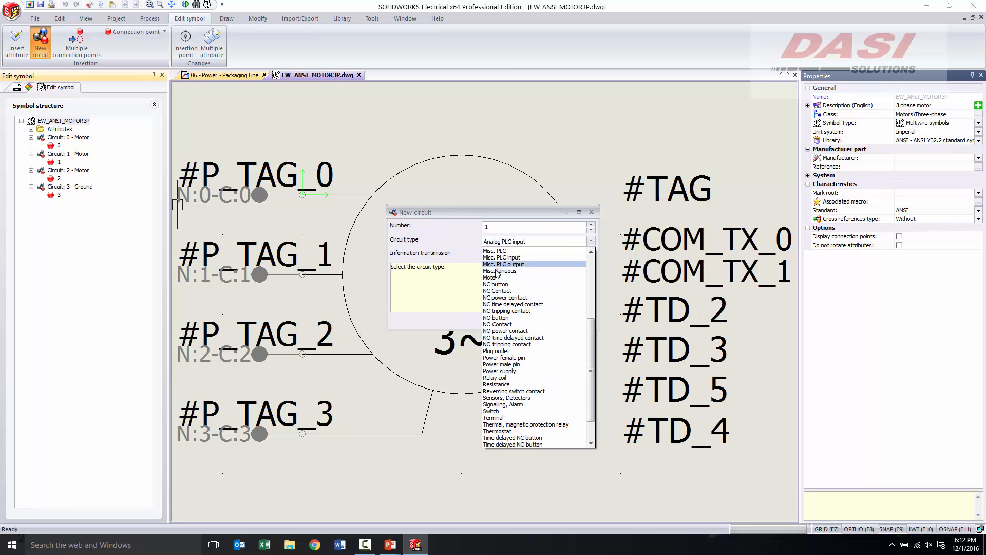
{"action": "left_click", "coordinate": [495, 271]}
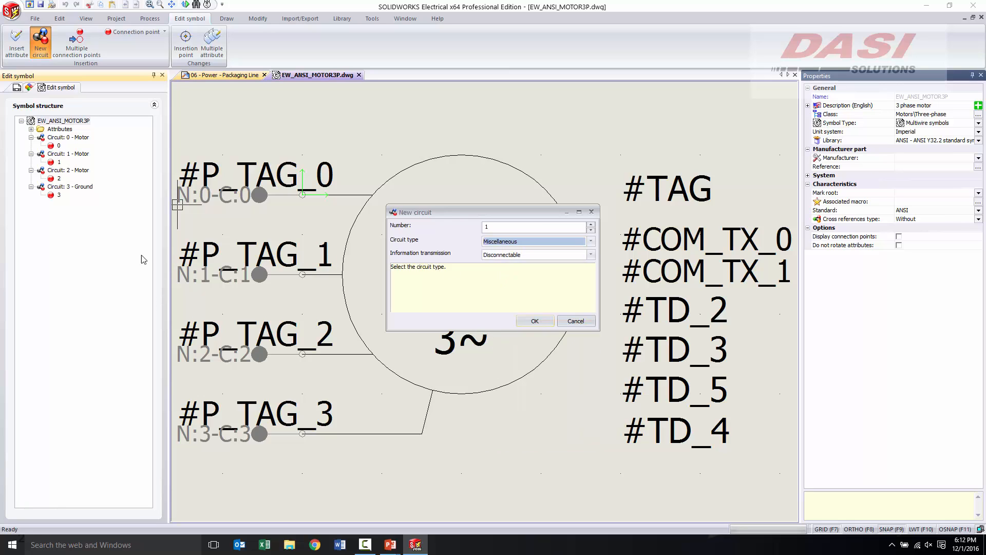
{"action": "left_click", "coordinate": [535, 320]}
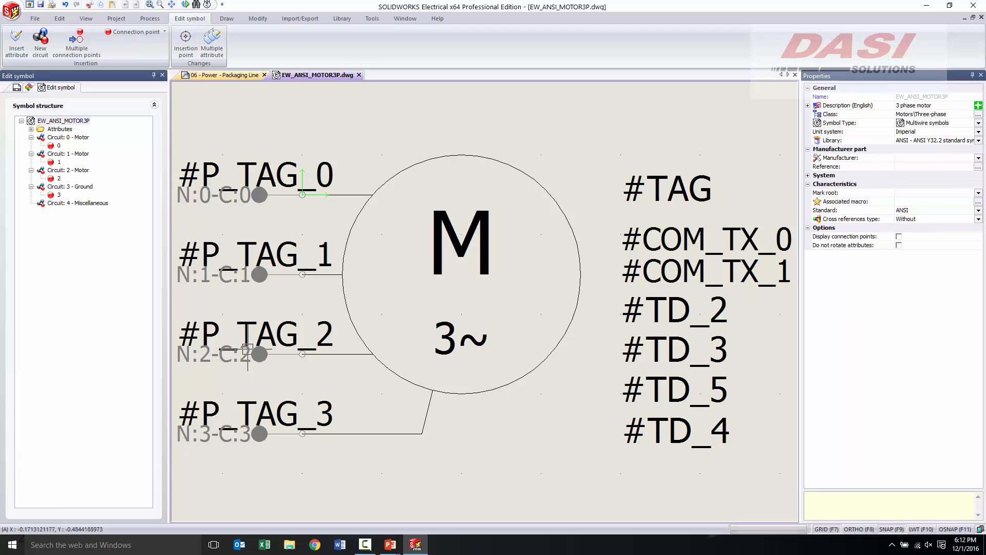
Step: Start an Incoming/Outgoing connection point for the Miscellaneous circuit and rotate it to match the orientation of the existing points
{"action": "right_click", "coordinate": [51, 205]}
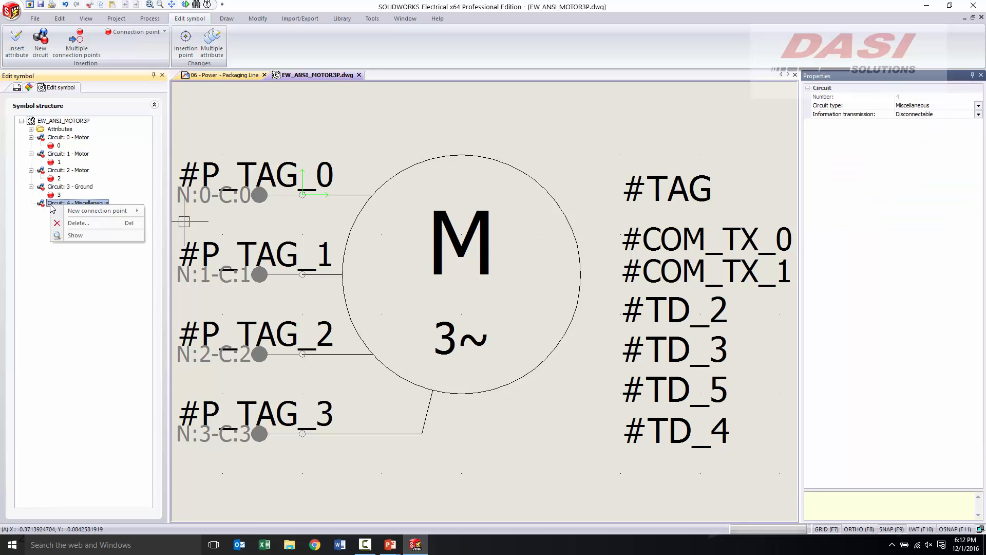
{"action": "mouse_move", "coordinate": [107, 212]}
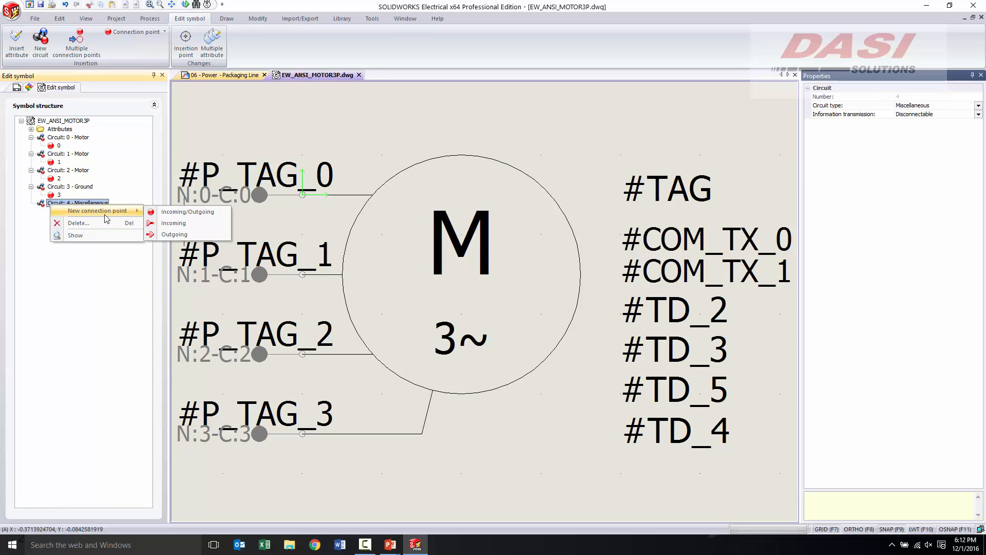
{"action": "left_click", "coordinate": [171, 212]}
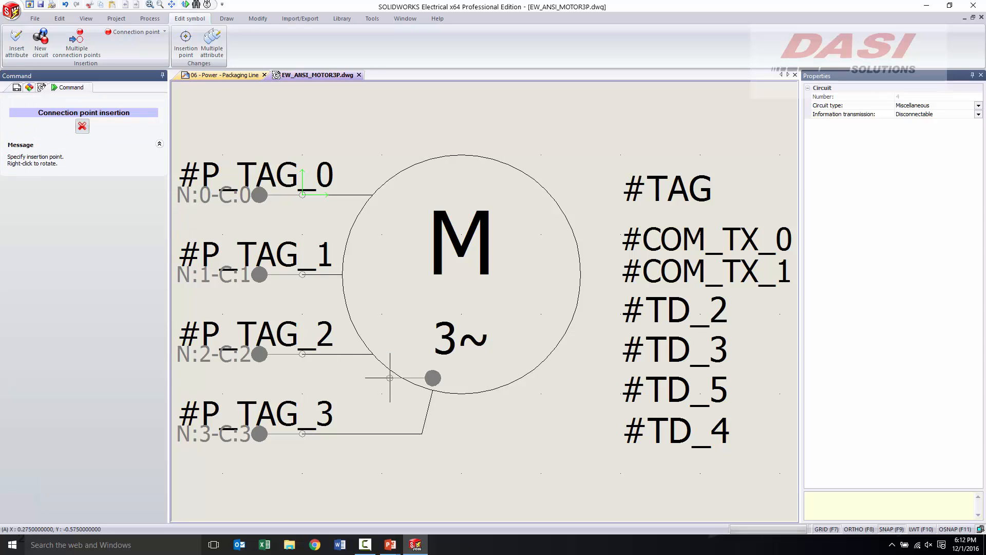
{"action": "right_click", "coordinate": [334, 442]}
{"action": "right_click", "coordinate": [335, 441]}
{"action": "right_click", "coordinate": [447, 458]}
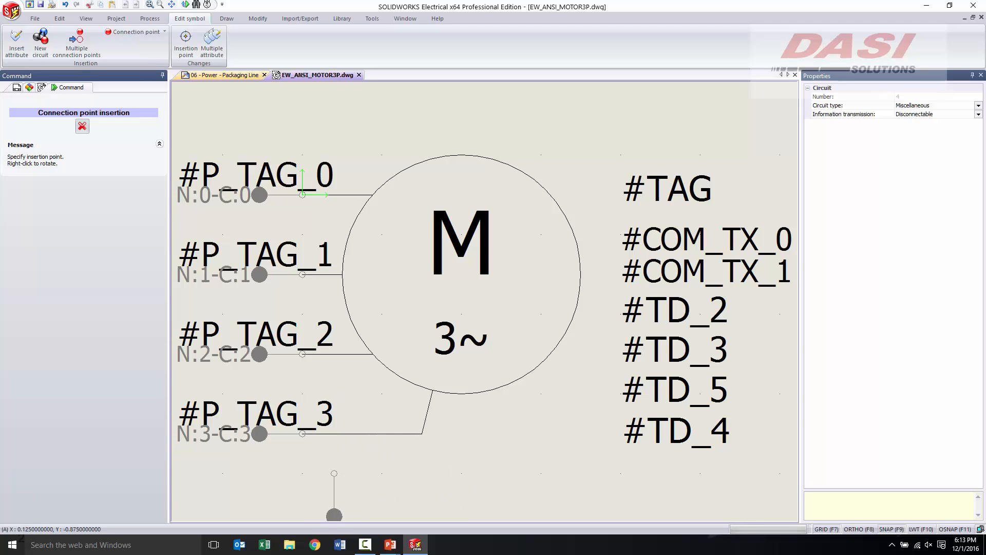
{"action": "scroll", "coordinate": [310, 482], "scroll_direction": "up", "scroll_amount": 2}
{"action": "scroll", "coordinate": [310, 483], "scroll_direction": "down", "scroll_amount": 3}
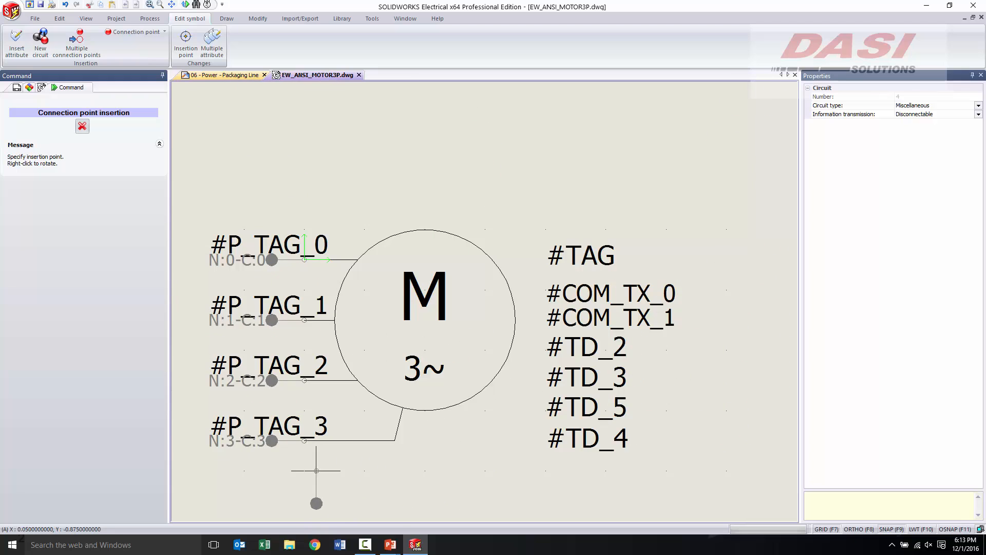
{"action": "right_click", "coordinate": [304, 489]}
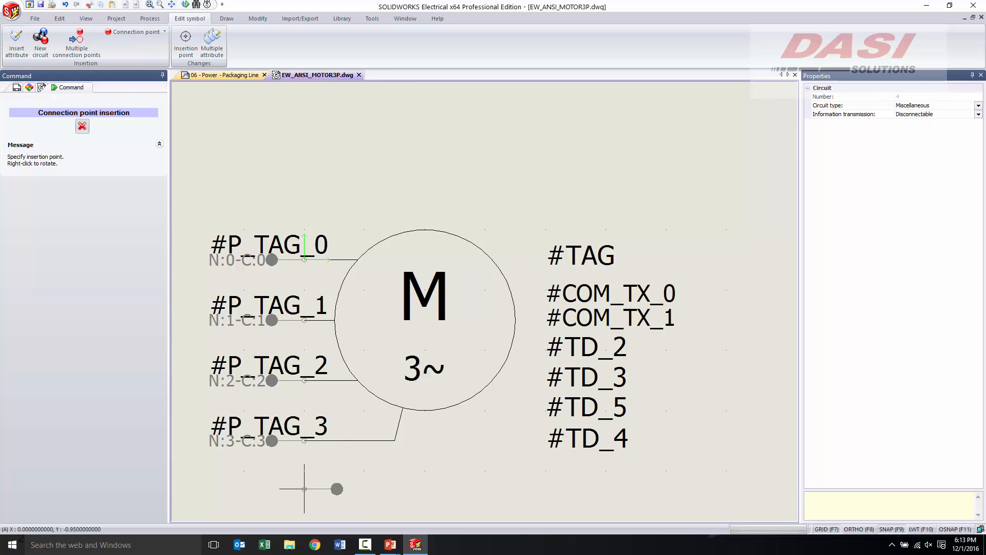
{"action": "right_click", "coordinate": [304, 488]}
{"action": "right_click", "coordinate": [304, 489]}
{"action": "right_click", "coordinate": [304, 488]}
{"action": "right_click", "coordinate": [304, 489]}
{"action": "right_click", "coordinate": [305, 488]}
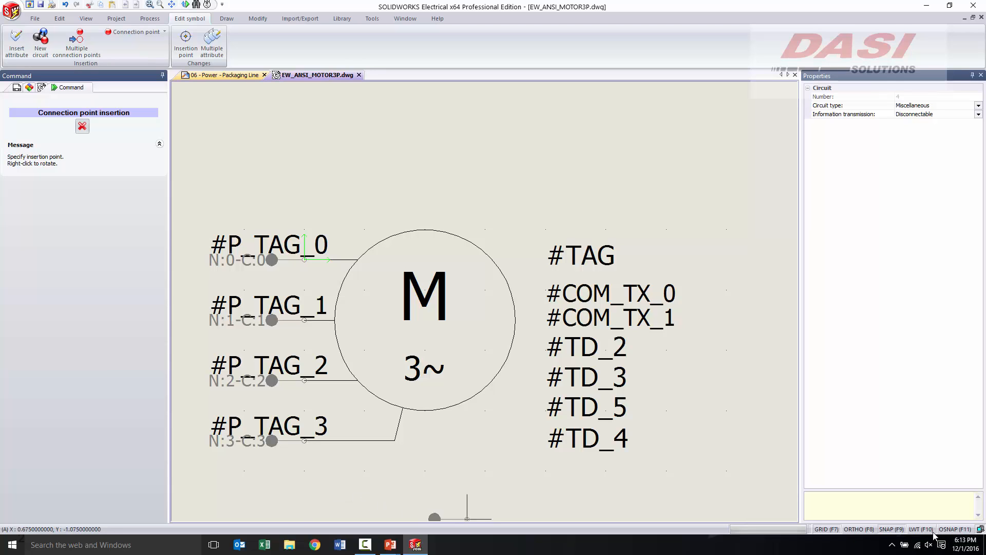
Step: Check the snap and grid spacing, and place the connection point below the ground circuit's point at about X 0, Y -0.975
{"action": "left_click", "coordinate": [818, 530]}
{"action": "right_click", "coordinate": [818, 529]}
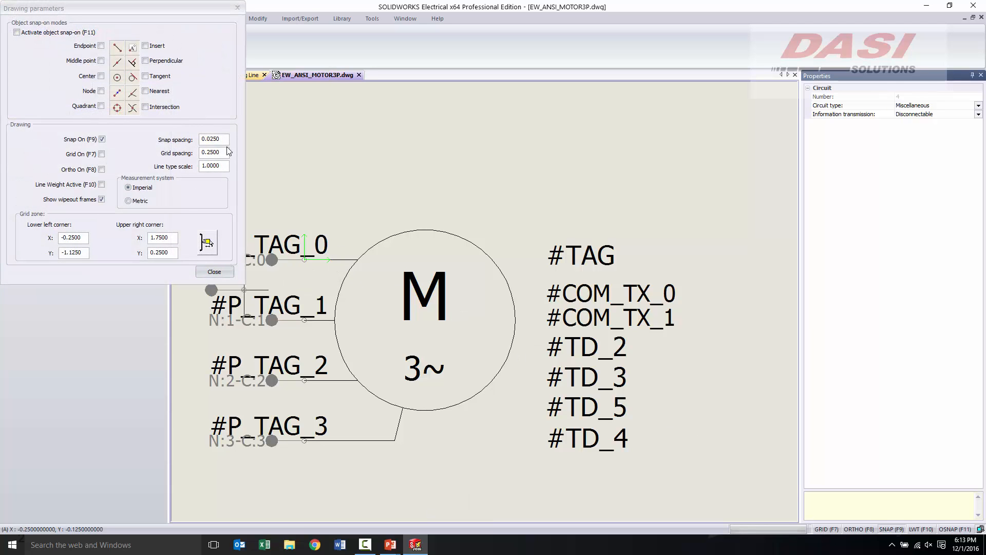
{"action": "left_click", "coordinate": [238, 8]}
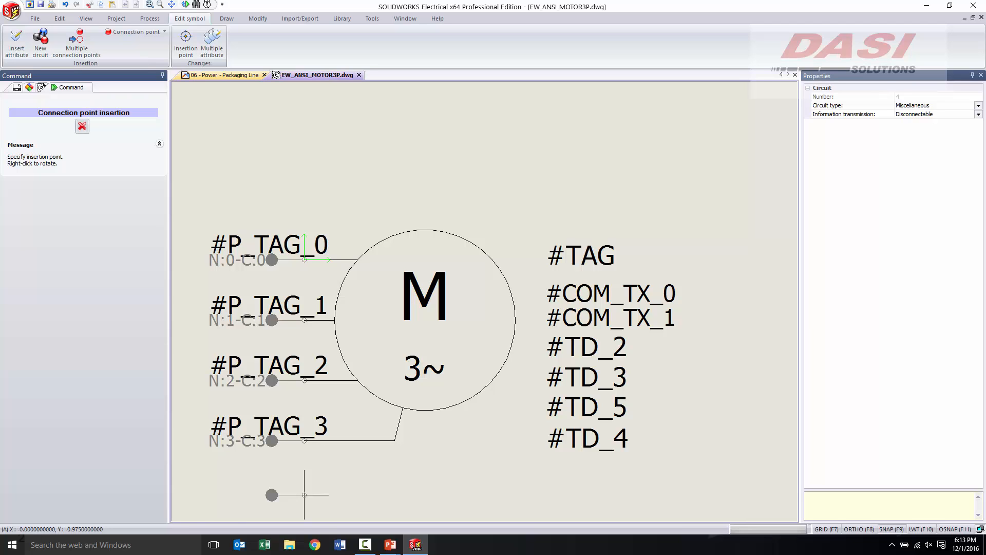
{"action": "left_click", "coordinate": [305, 495]}
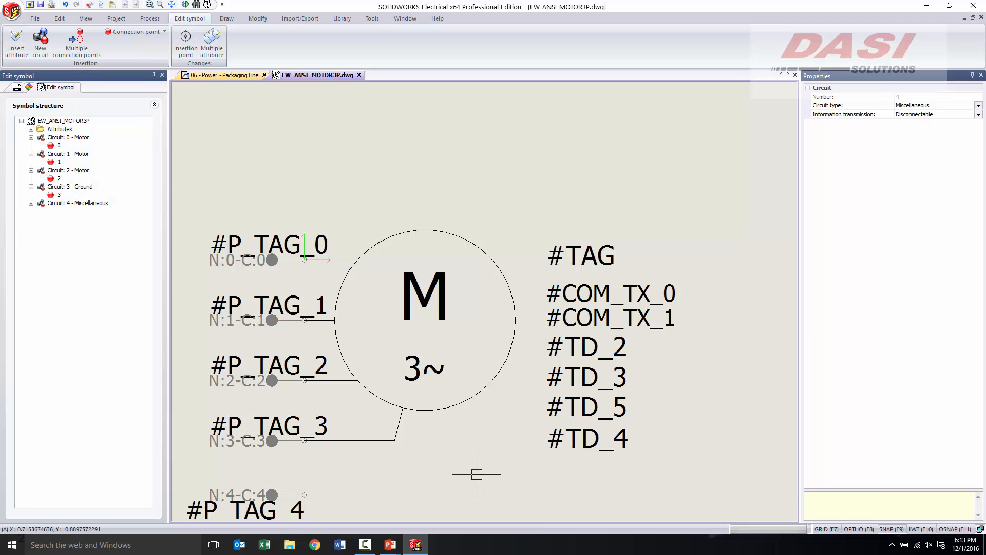
{"action": "mouse_move", "coordinate": [376, 474]}
{"action": "middle_mouse_down"}
{"action": "mouse_move", "coordinate": [441, 358]}
{"action": "mouse_move", "coordinate": [434, 374]}
{"action": "middle_mouse_up"}
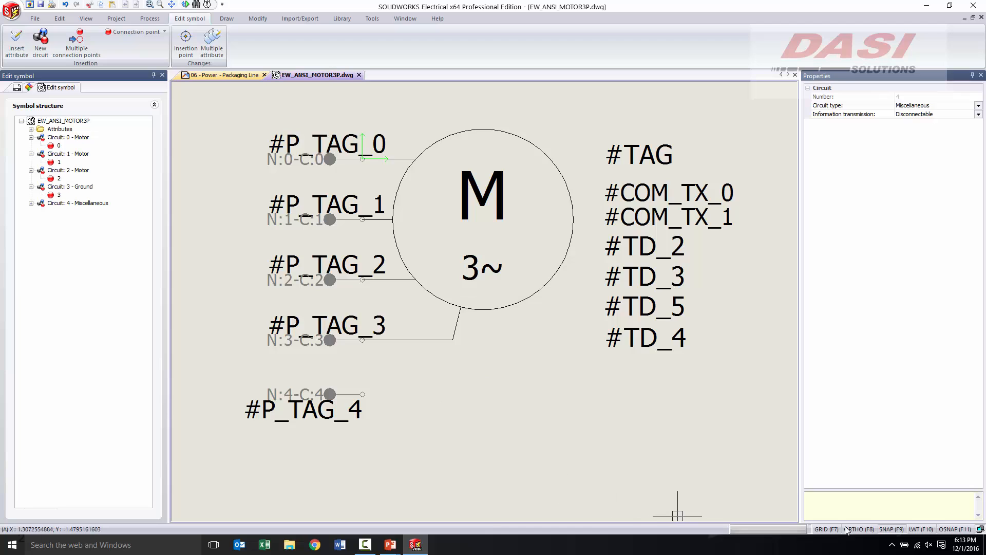
Step: Review the drawing's snap and grid parameters and measure the vertical distance from the ground circuit's connection point down to the Miscellaneous circuit's point
{"action": "right_click", "coordinate": [895, 531]}
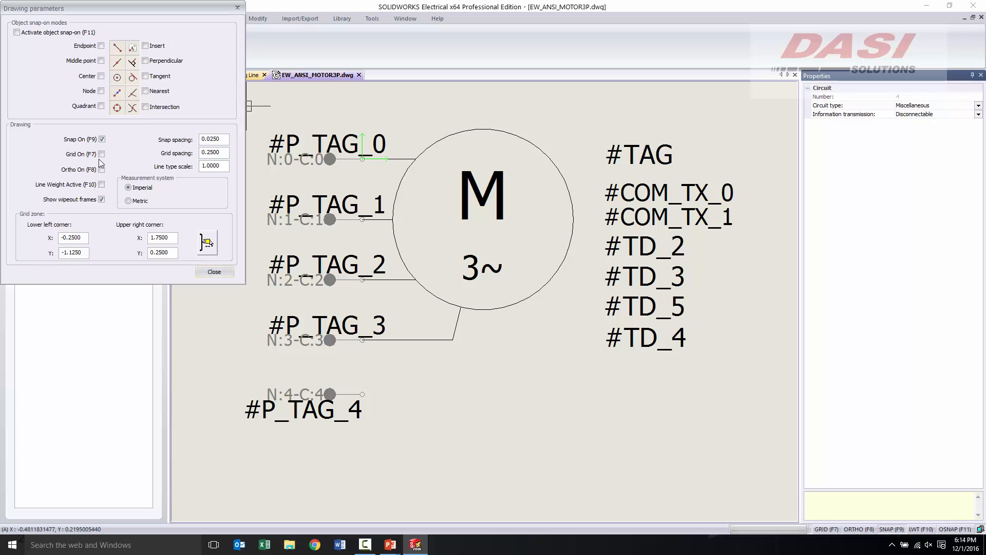
{"action": "left_click", "coordinate": [214, 271]}
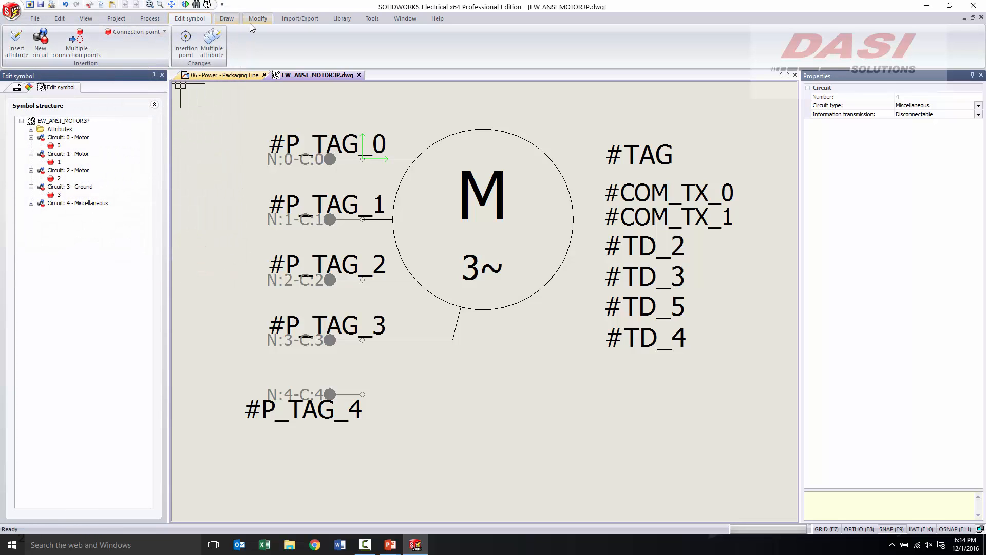
{"action": "left_click", "coordinate": [231, 18]}
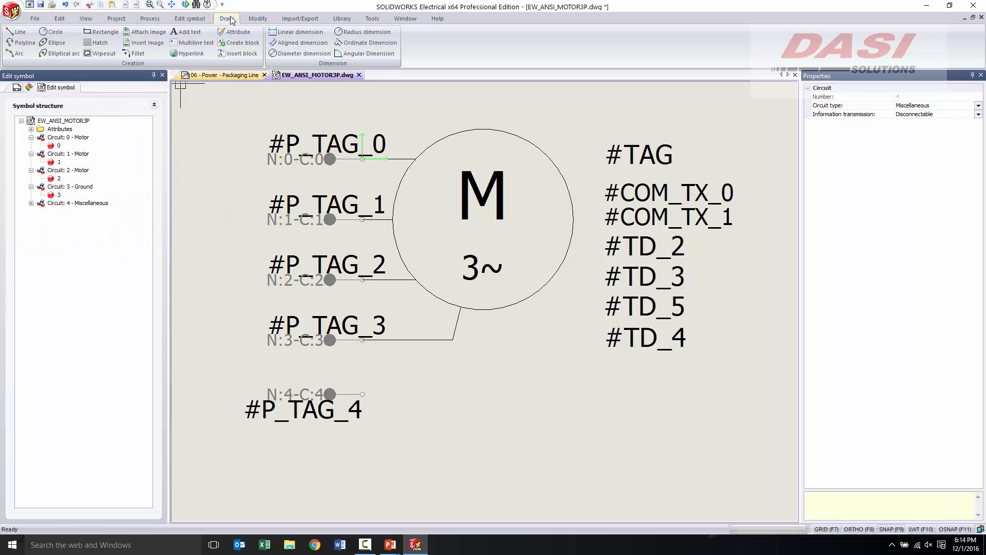
{"action": "left_click", "coordinate": [258, 19]}
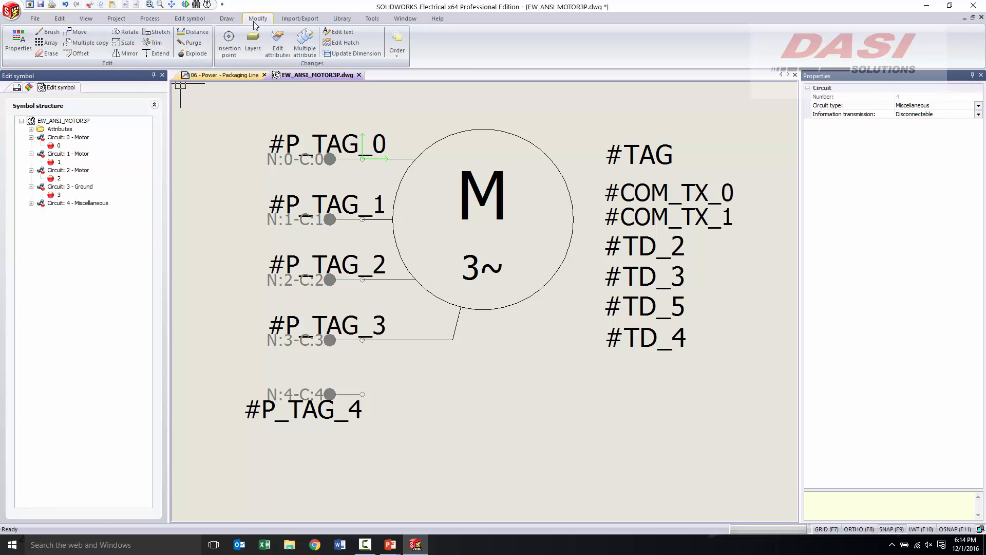
{"action": "left_click", "coordinate": [197, 32]}
{"action": "left_click", "coordinate": [356, 399]}
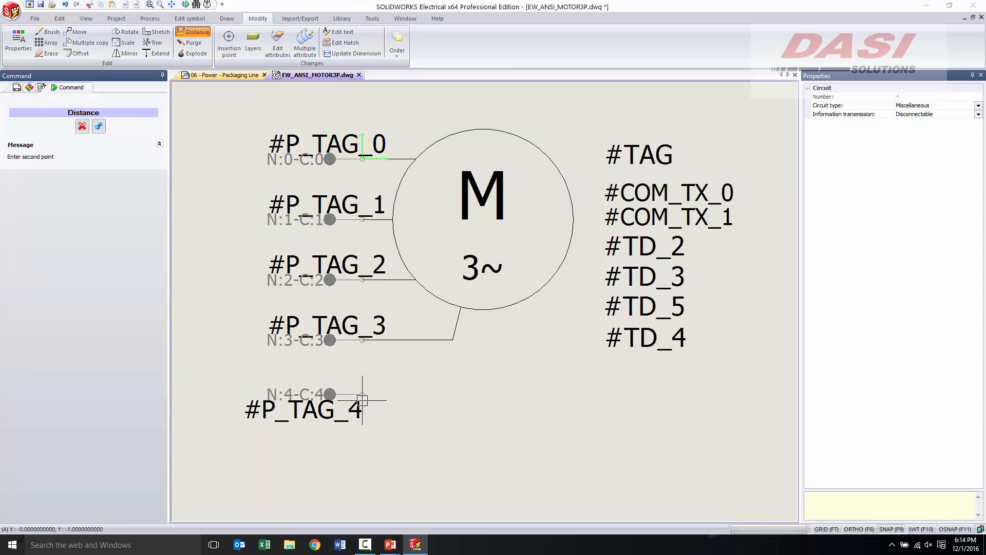
{"action": "left_click", "coordinate": [362, 400]}
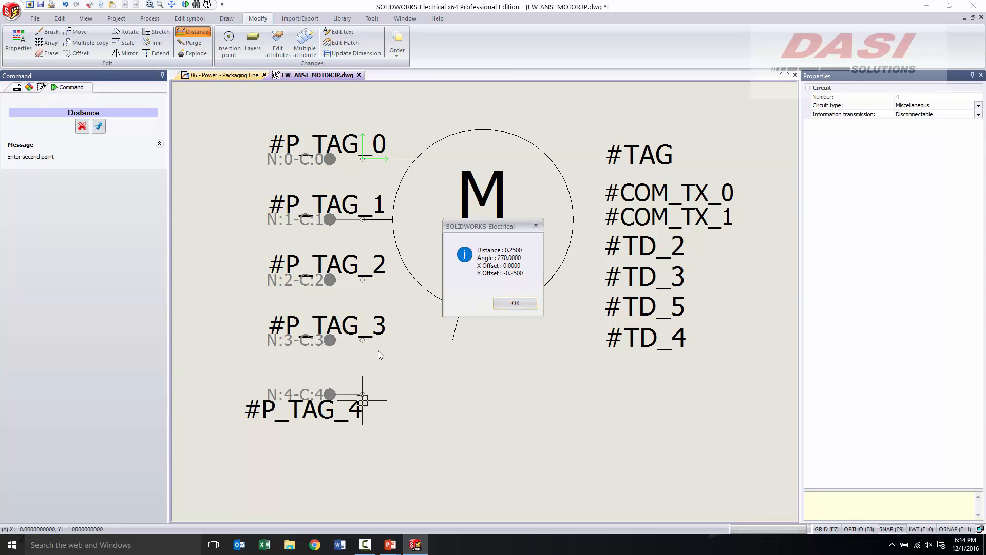
{"action": "left_click", "coordinate": [514, 303]}
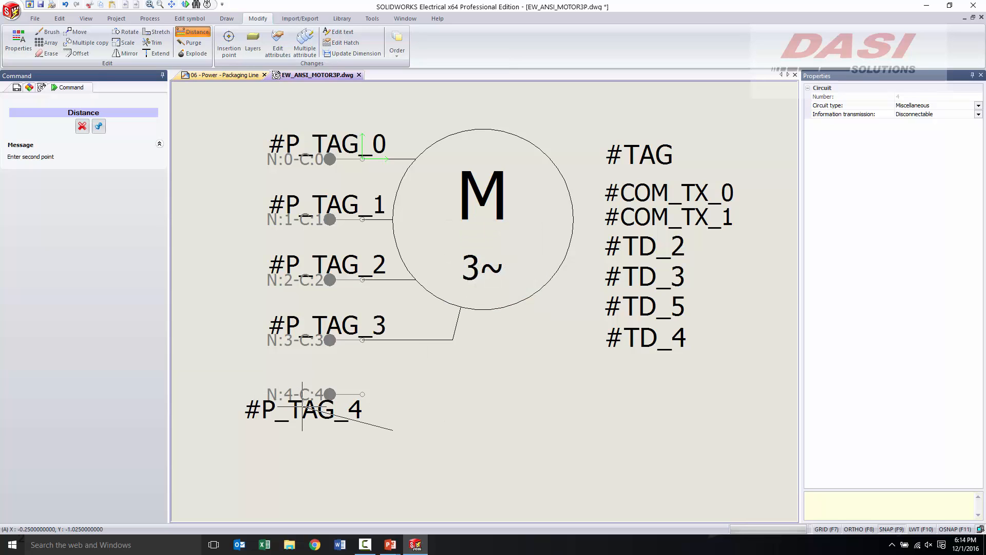
{"action": "key", "text": "Escape"}
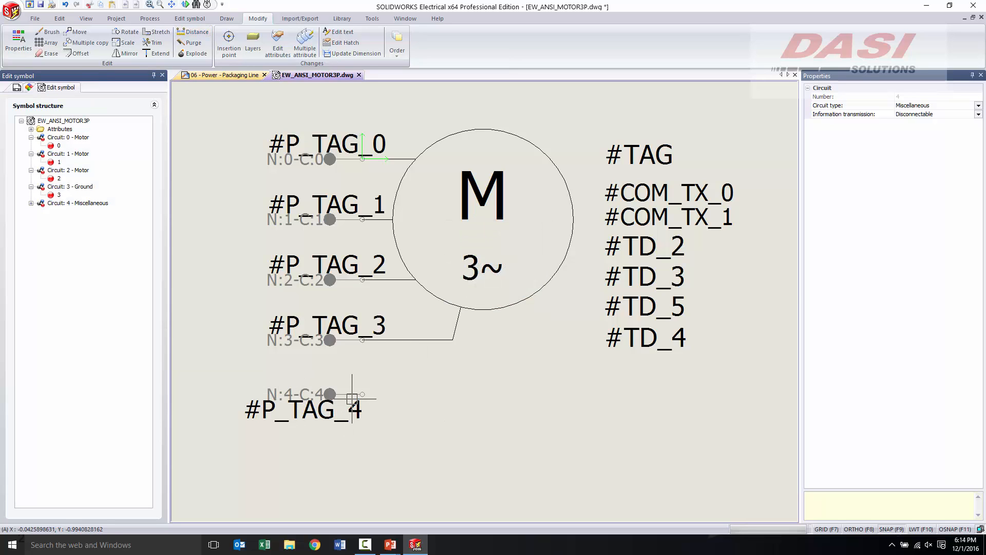
Step: Move the Miscellaneous circuit's connection point down to X 0, Y -1.05 and reposition its #P_TAG_4 attribute just above the point
{"action": "left_click", "coordinate": [352, 400]}
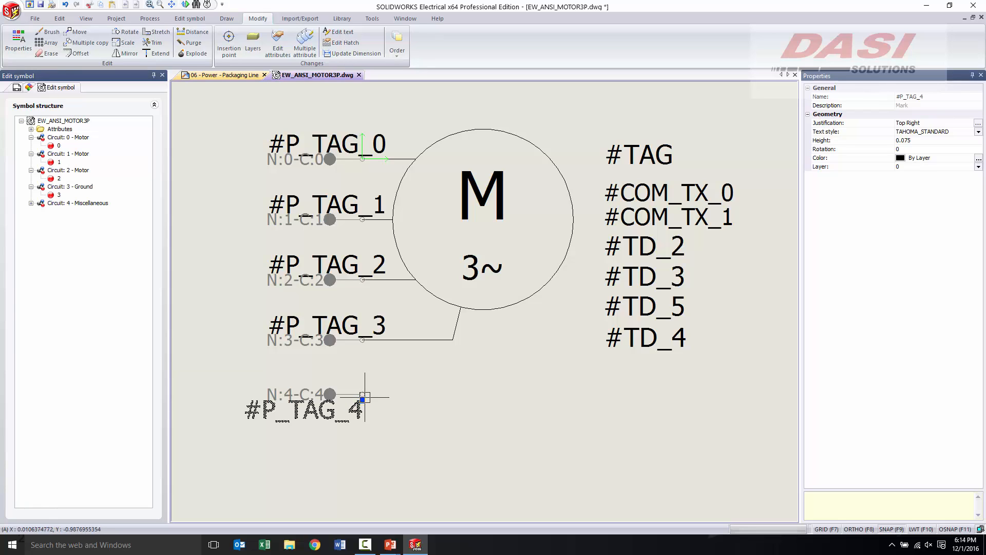
{"action": "left_click", "coordinate": [362, 394]}
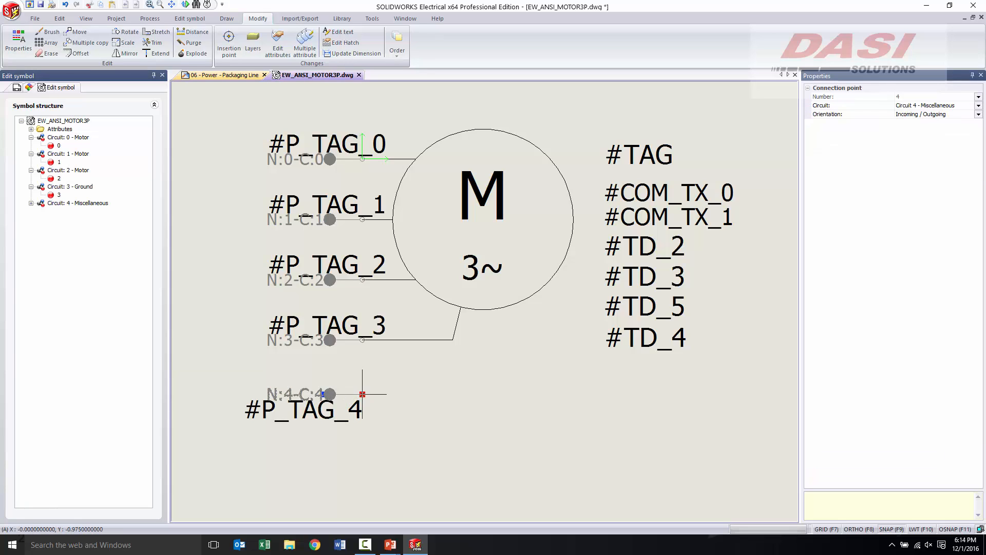
{"action": "left_click", "coordinate": [362, 394]}
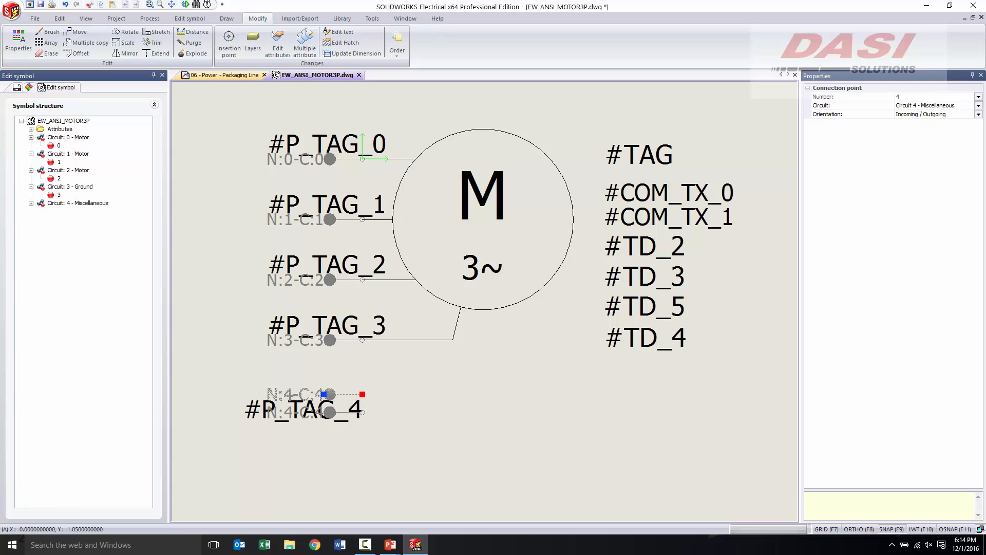
{"action": "left_click", "coordinate": [362, 411]}
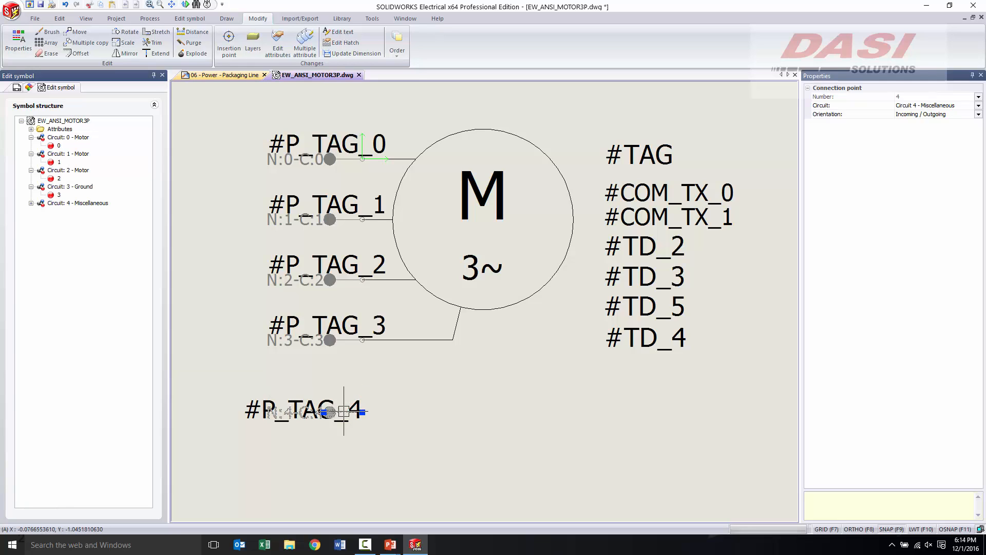
{"action": "left_click", "coordinate": [359, 400]}
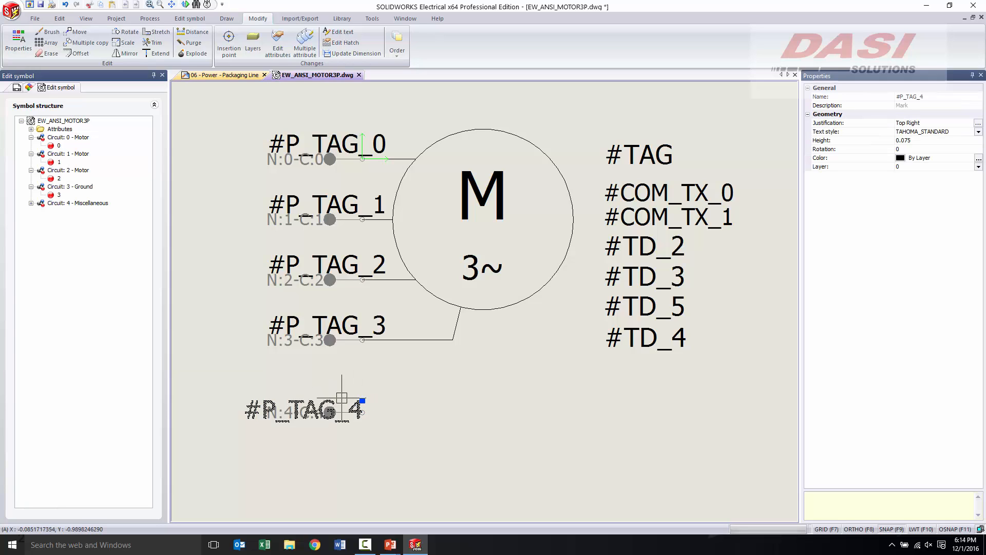
{"action": "left_click", "coordinate": [363, 400]}
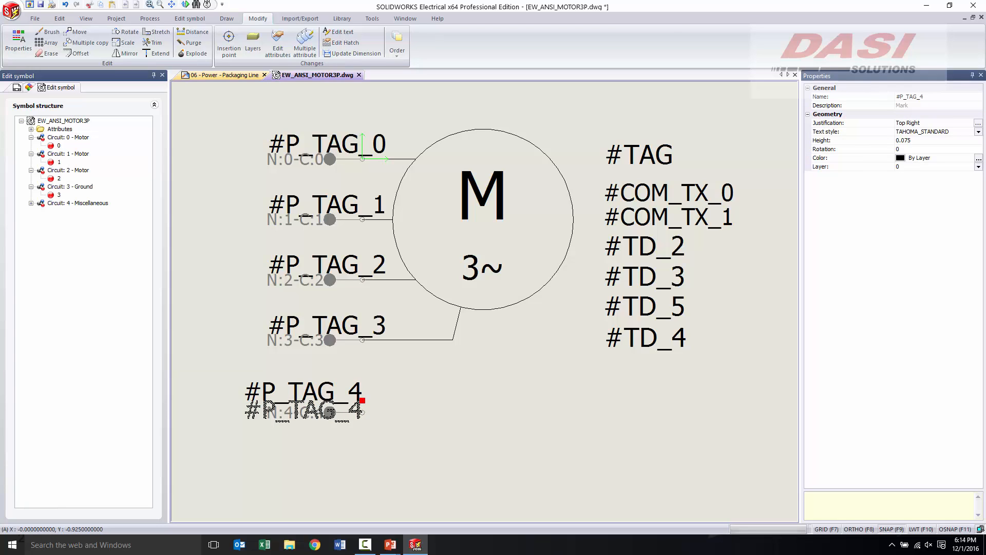
{"action": "left_click", "coordinate": [380, 383]}
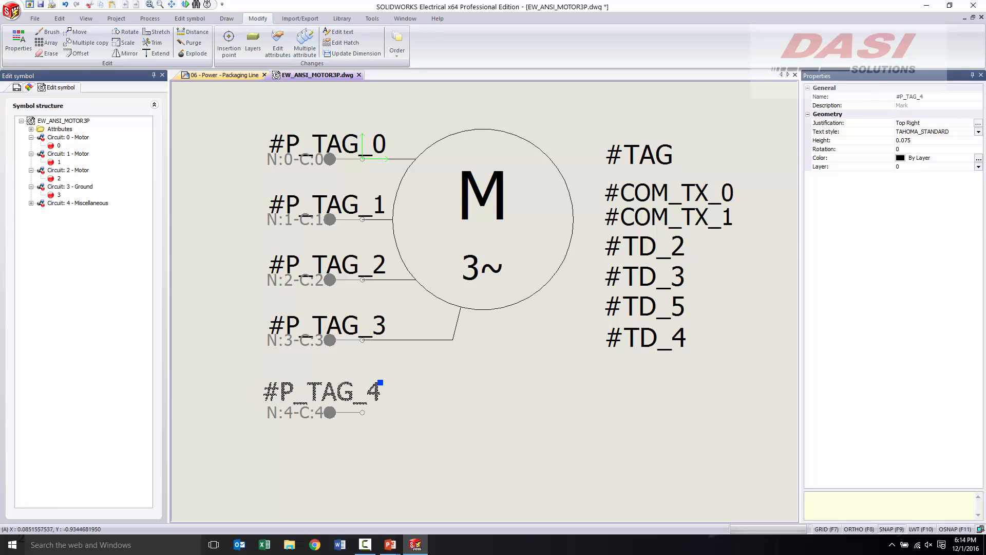
{"action": "key", "text": "Escape"}
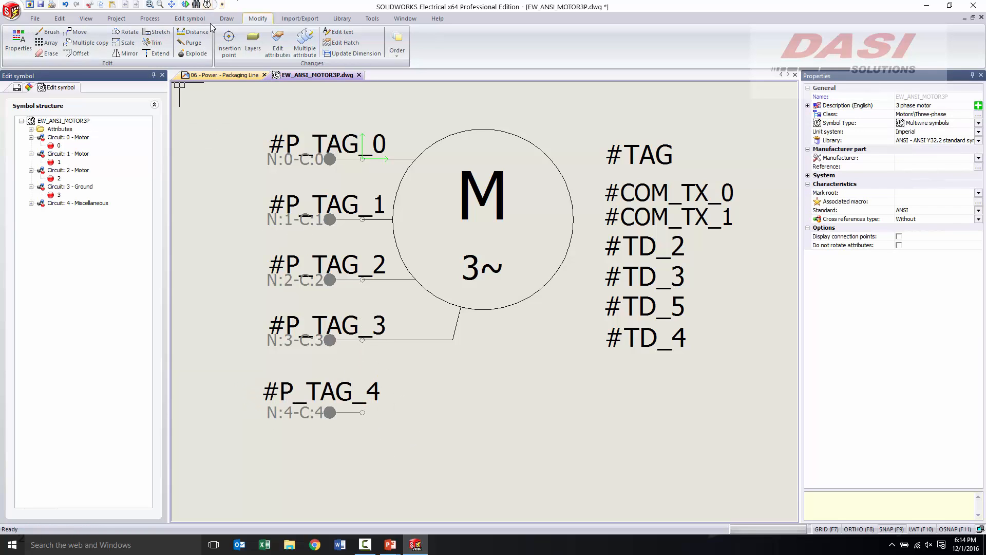
Step: Measure the distance from the ground circuit's connection point to the relocated Miscellaneous connection point
{"action": "left_click", "coordinate": [194, 32]}
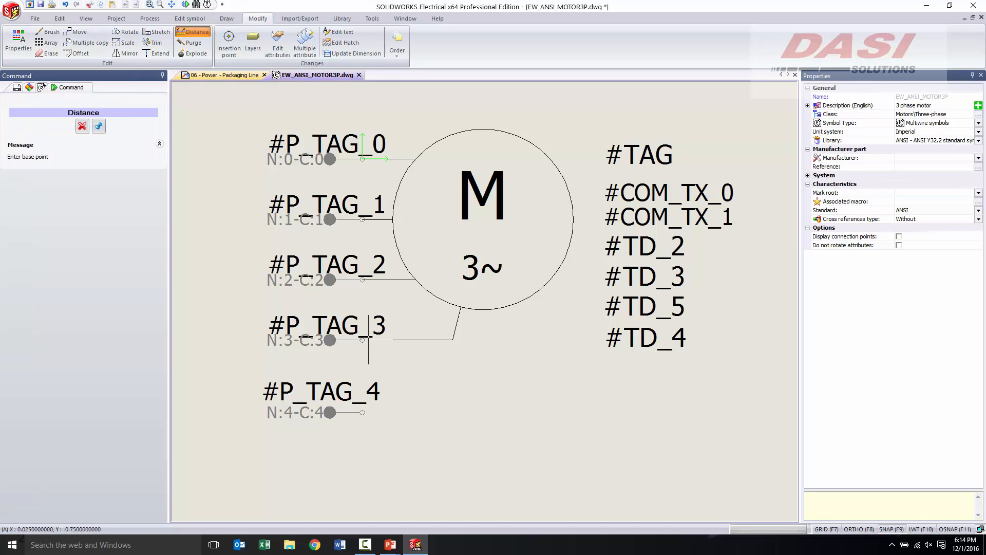
{"action": "left_click", "coordinate": [362, 340]}
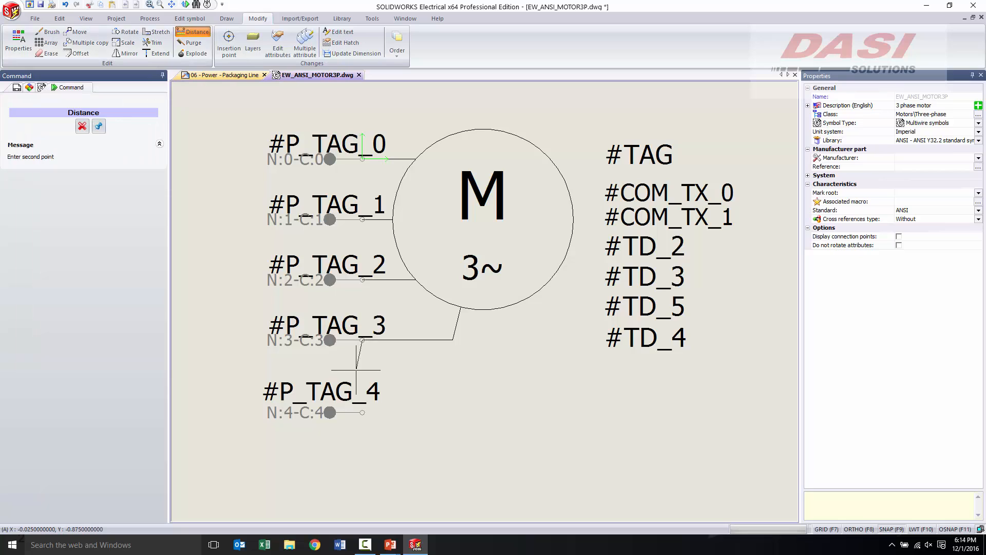
{"action": "left_click", "coordinate": [362, 412]}
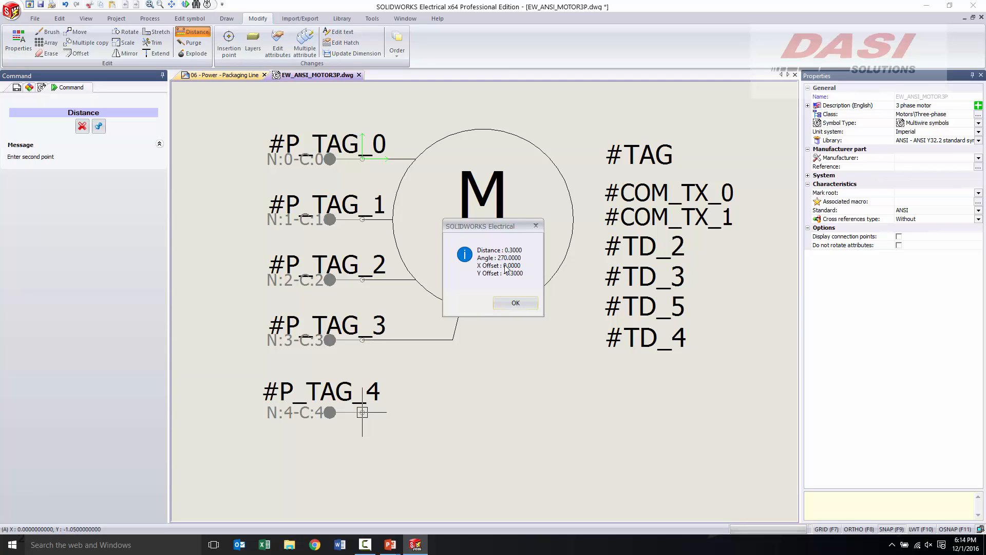
{"action": "left_click", "coordinate": [516, 303]}
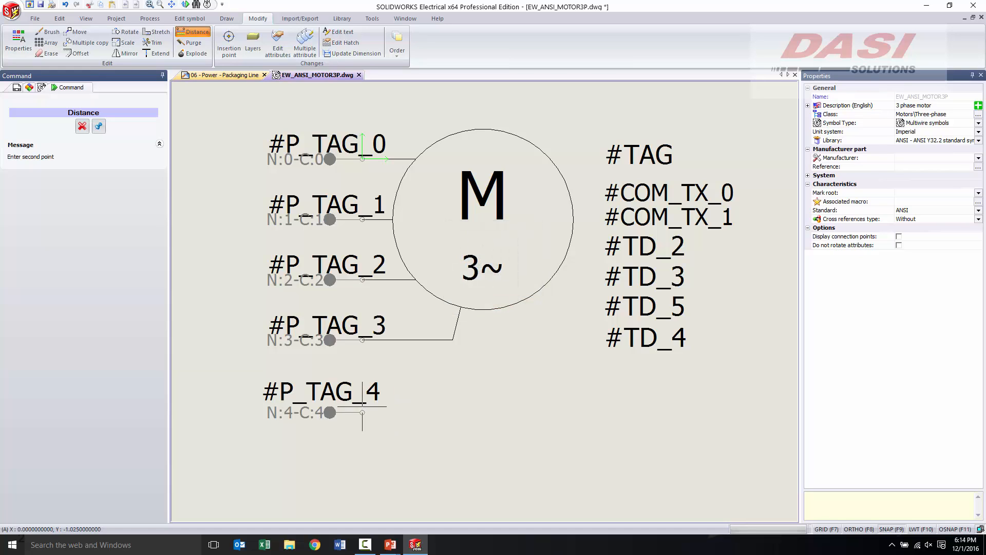
{"action": "left_click", "coordinate": [82, 126]}
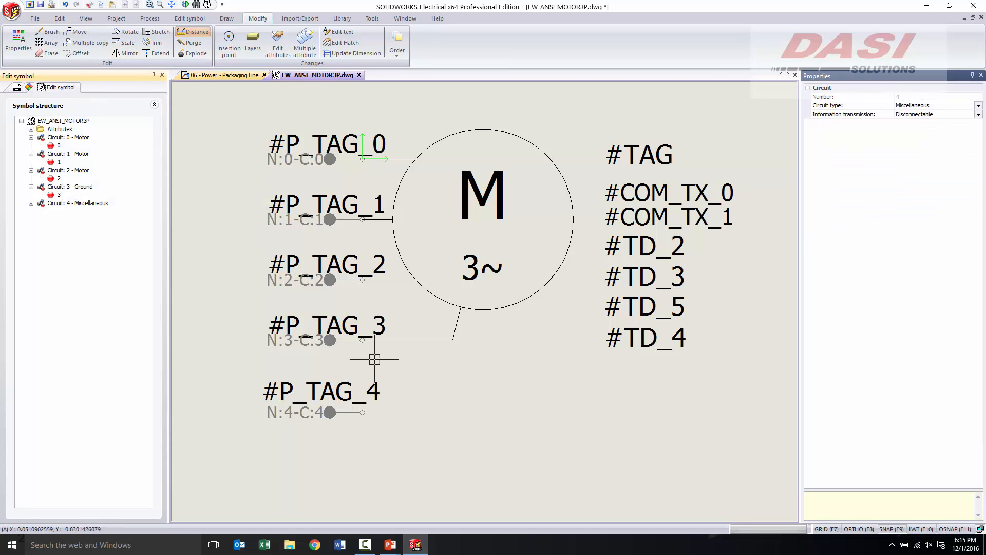
Step: Move the Miscellaneous connection point up to Y -1.025 and measure its vertical offset from the ground circuit's line
{"action": "left_click", "coordinate": [332, 411]}
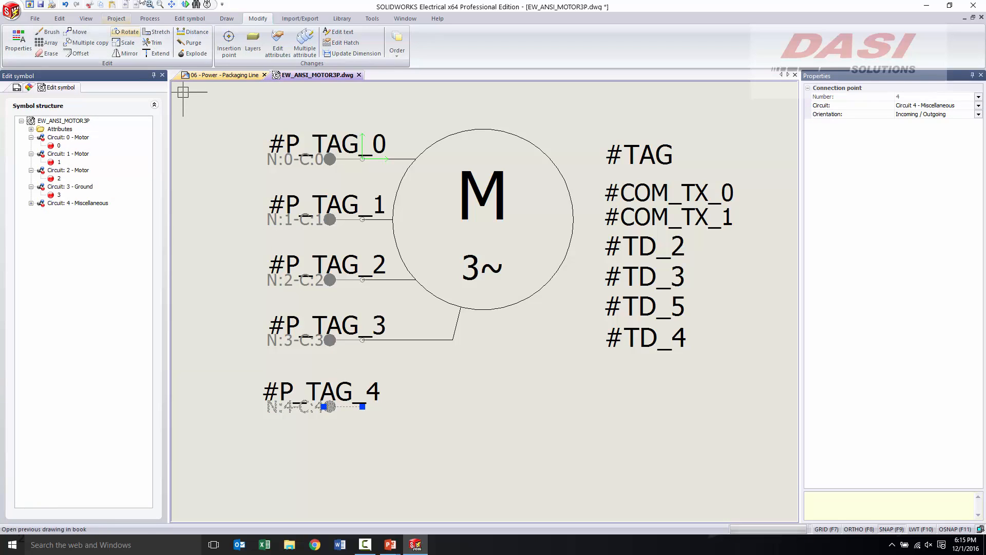
{"action": "left_click", "coordinate": [193, 31]}
{"action": "left_click", "coordinate": [386, 340]}
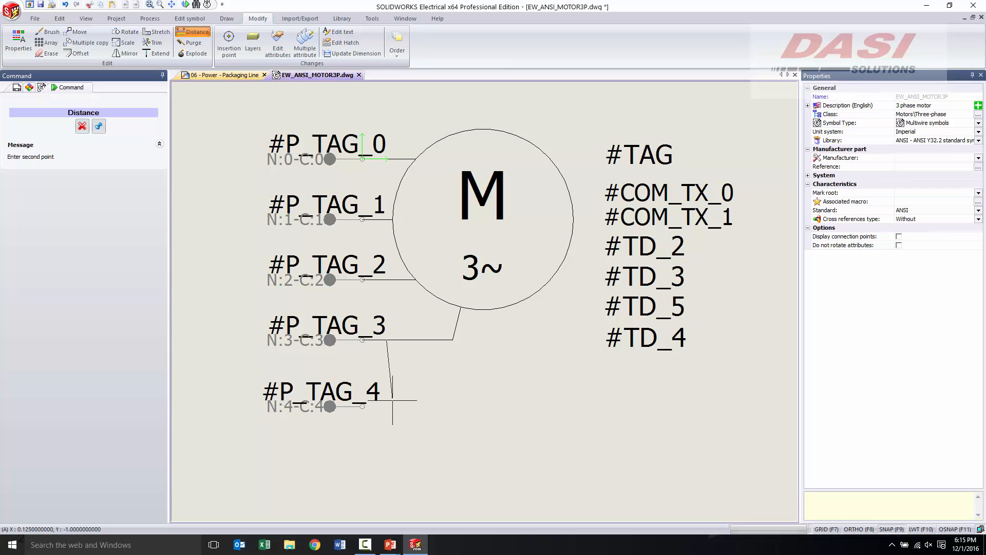
{"action": "left_click", "coordinate": [393, 407]}
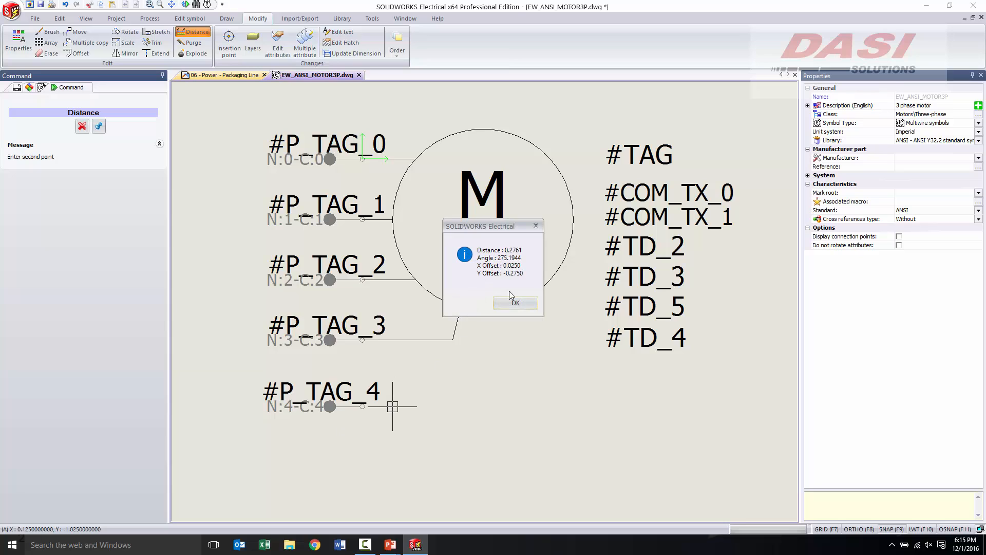
{"action": "left_click", "coordinate": [514, 303]}
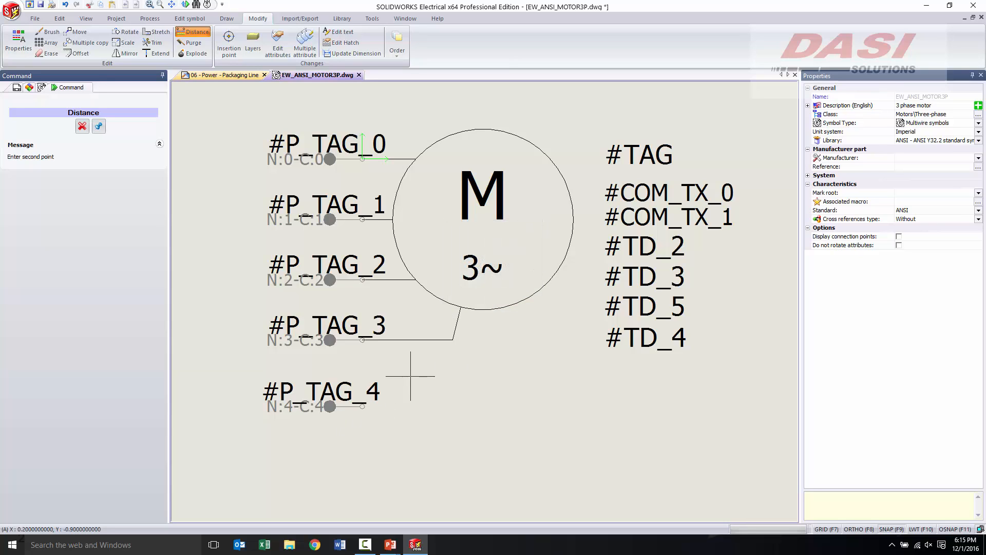
{"action": "left_click", "coordinate": [351, 406]}
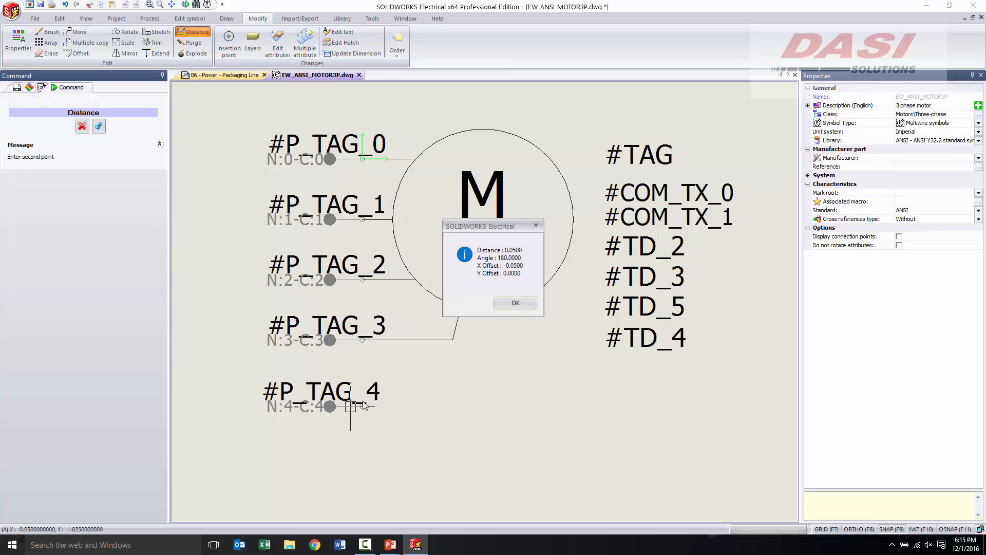
{"action": "left_click", "coordinate": [503, 303]}
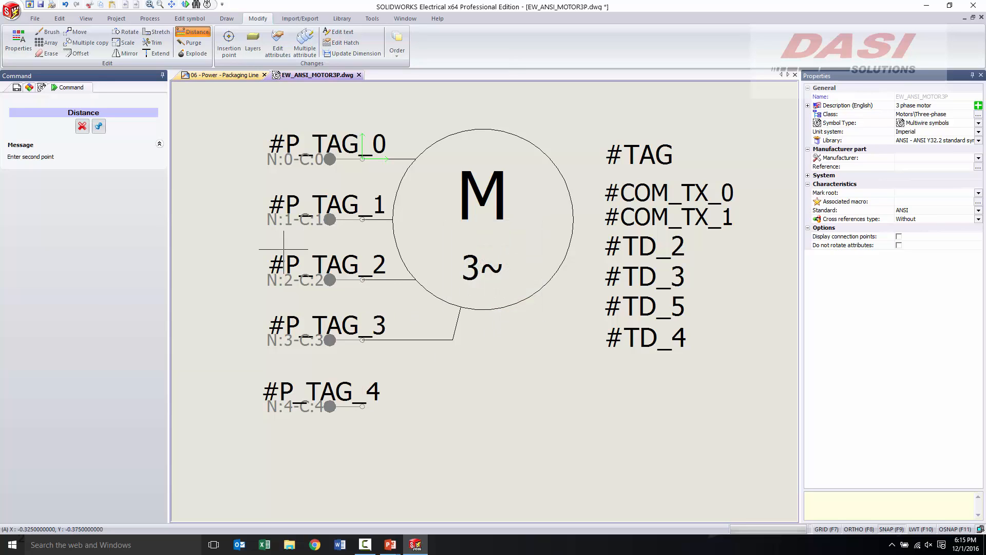
{"action": "left_click", "coordinate": [82, 126]}
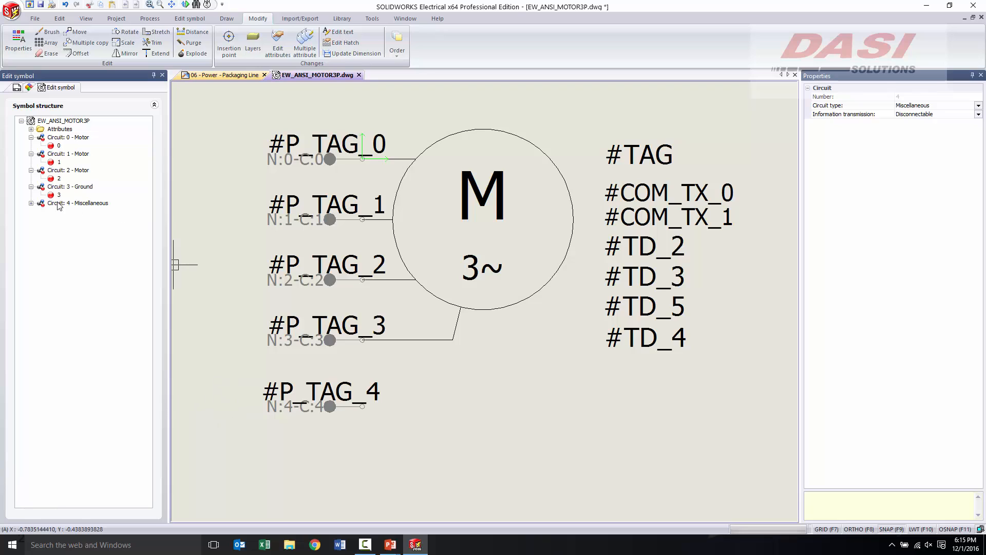
Step: Check the connection point listed under Circuit 4 - Miscellaneous and remeasure the offset from the ground line to that point
{"action": "left_click", "coordinate": [31, 204]}
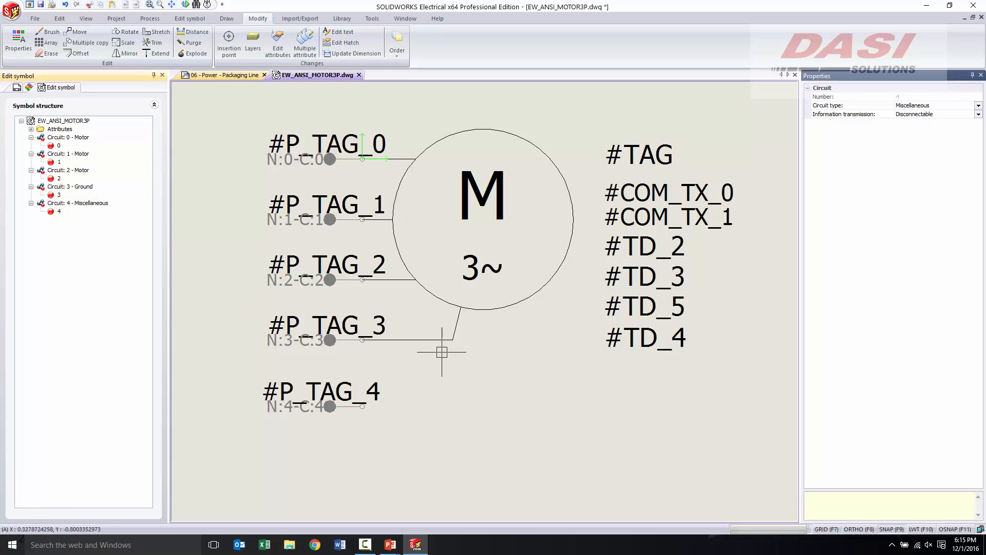
{"action": "left_click", "coordinate": [194, 32]}
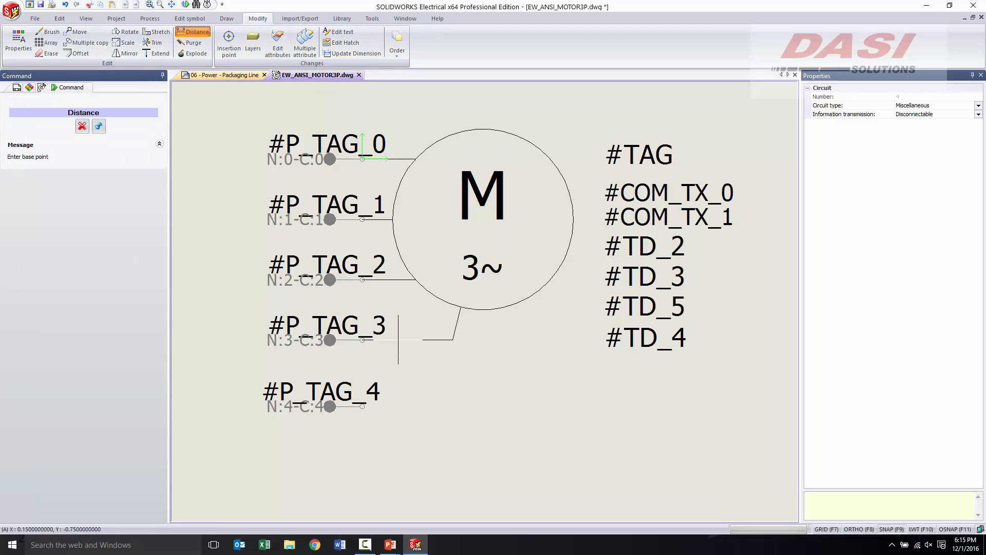
{"action": "left_click", "coordinate": [398, 339]}
{"action": "left_click", "coordinate": [369, 406]}
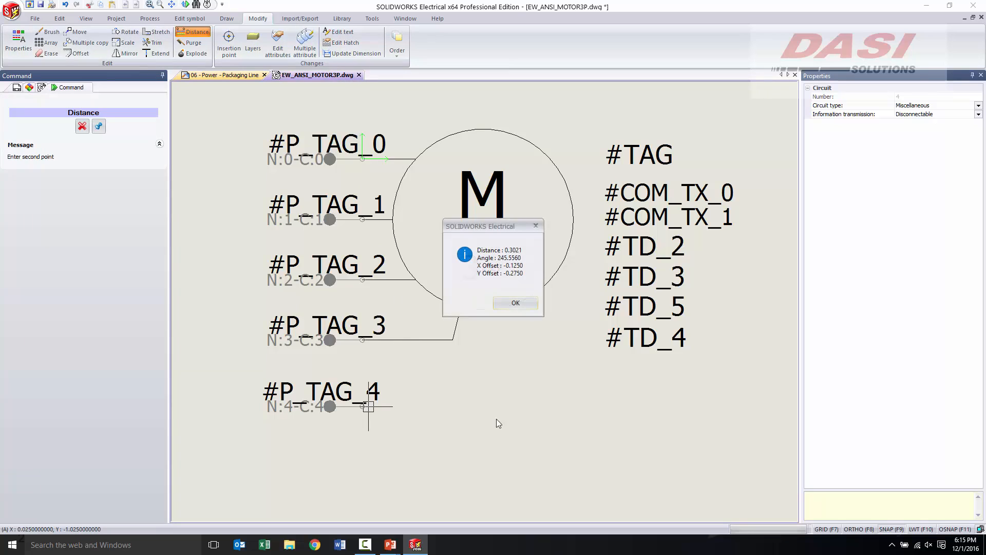
{"action": "left_click", "coordinate": [515, 303]}
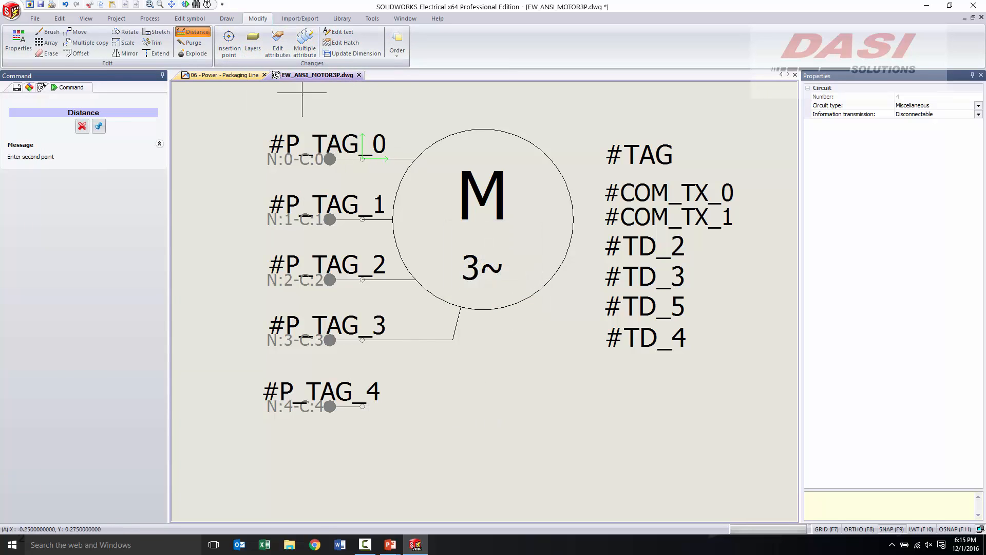
{"action": "left_click", "coordinate": [95, 127]}
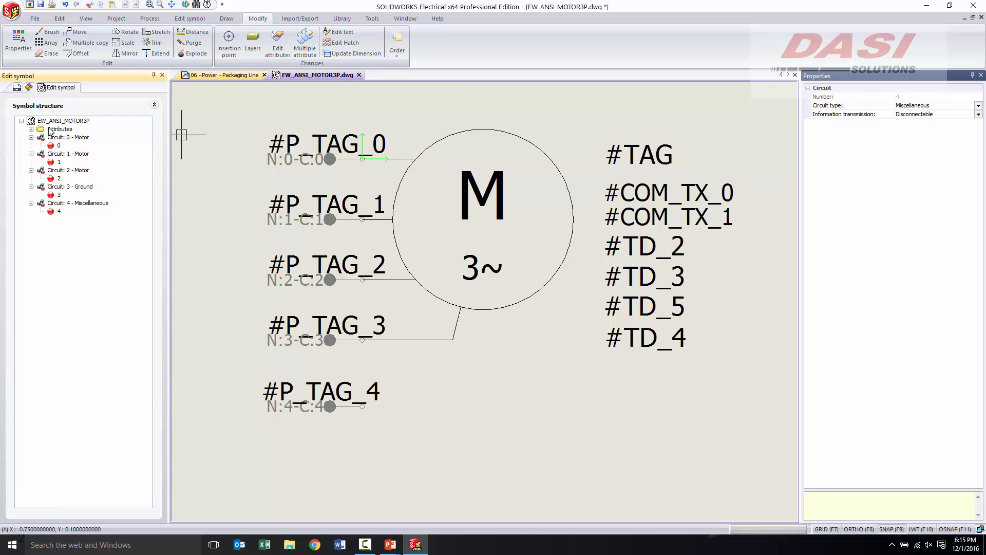
Step: Review the symbol's existing attributes and the attributes available for insertion, without selecting any new ones
{"action": "left_click", "coordinate": [30, 130]}
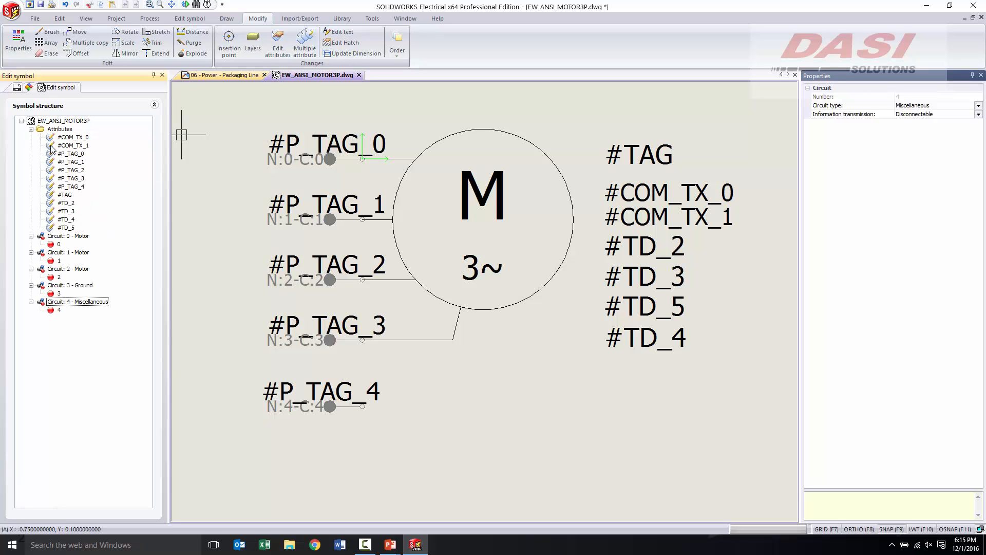
{"action": "left_click", "coordinate": [190, 19]}
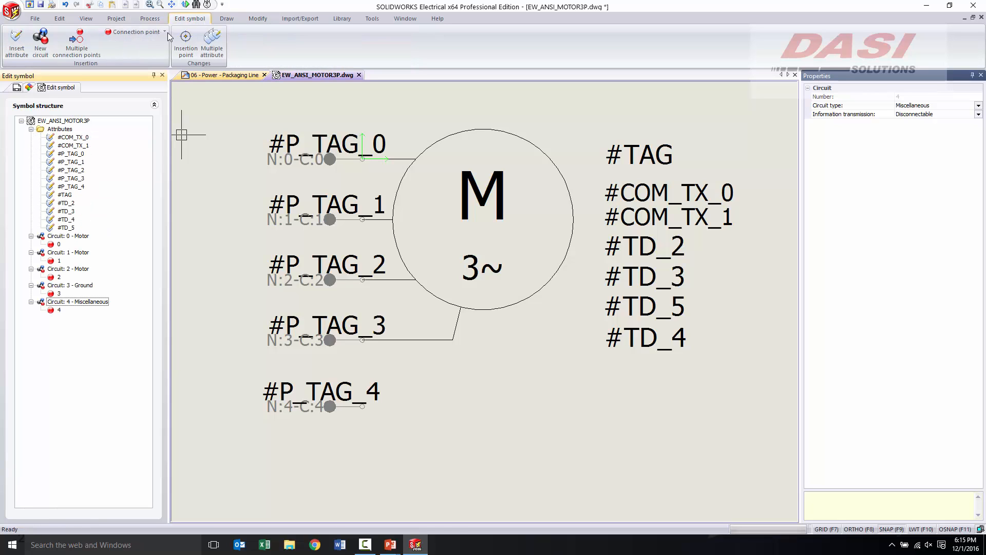
{"action": "left_click", "coordinate": [24, 55]}
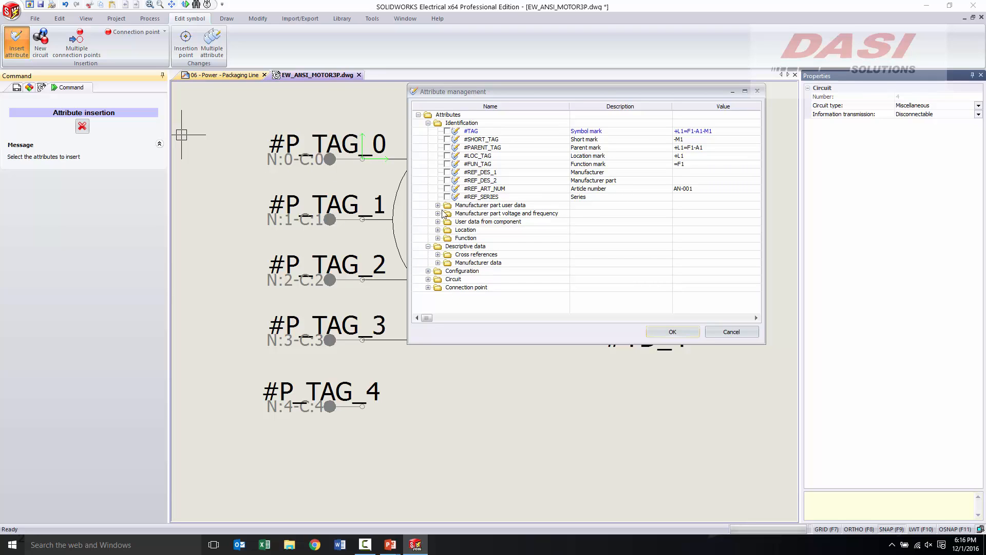
{"action": "left_click_drag", "start_coordinate": [572, 91], "coordinate": [370, 147]}
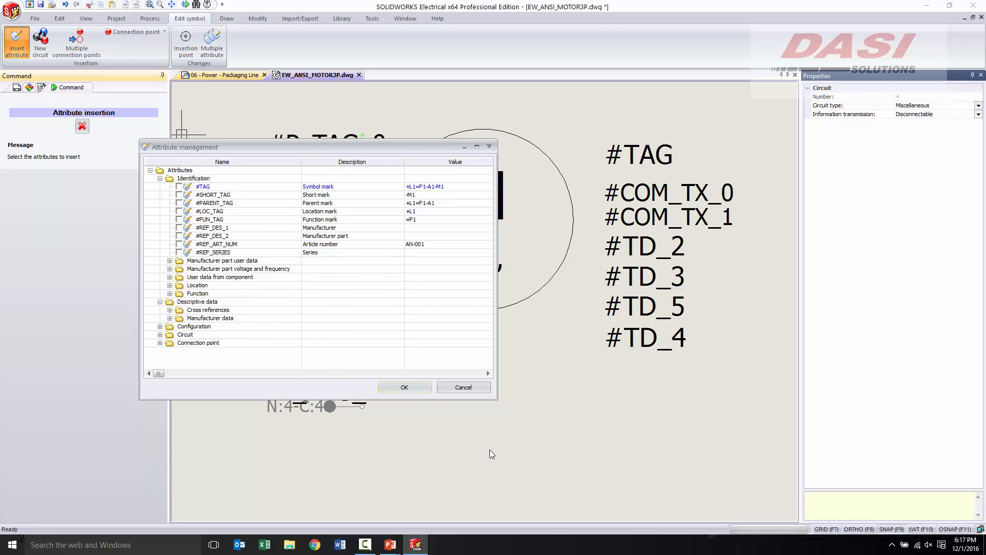
{"action": "left_click", "coordinate": [401, 388]}
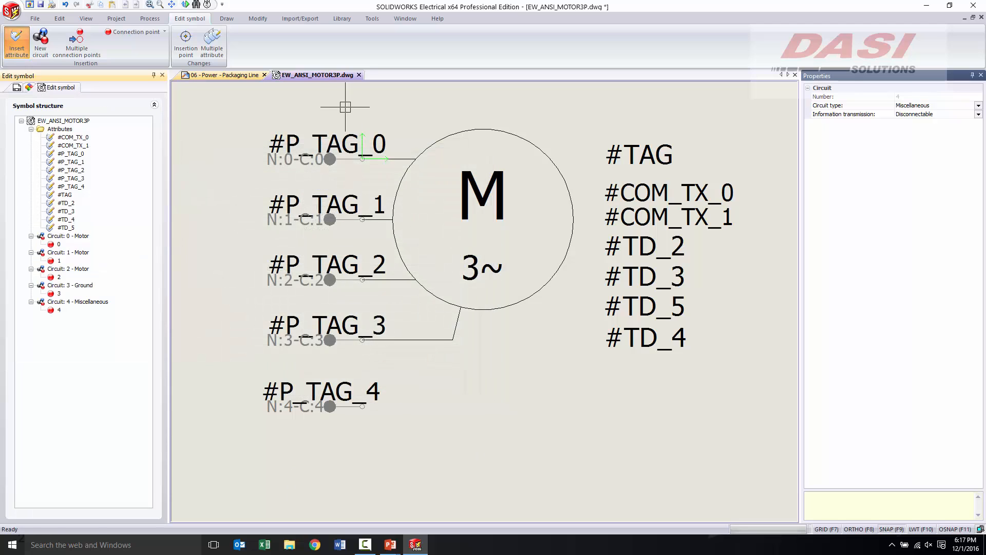
Step: Close the EW_ANSI_MOTOR3P symbol drawing and save its changes
{"action": "left_click", "coordinate": [359, 75]}
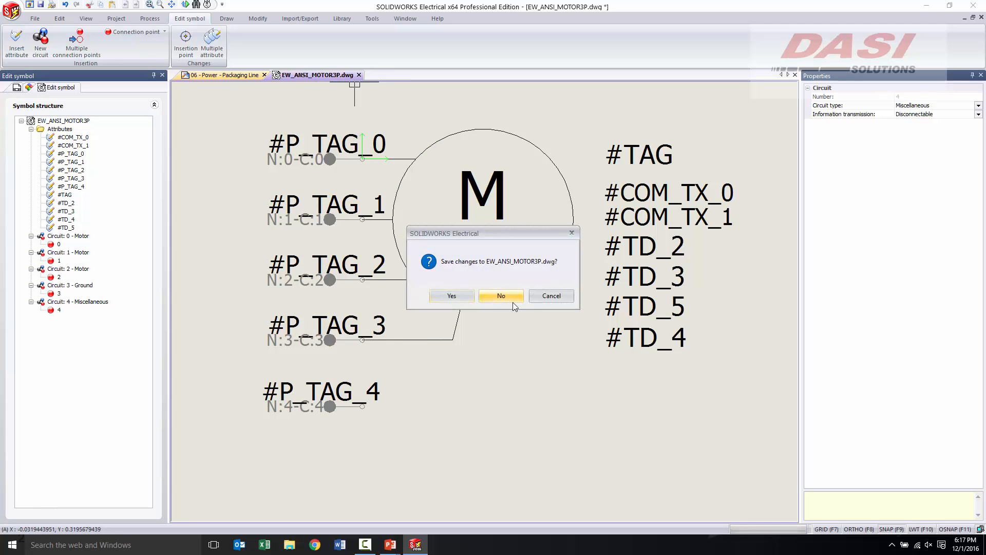
{"action": "left_click", "coordinate": [444, 292]}
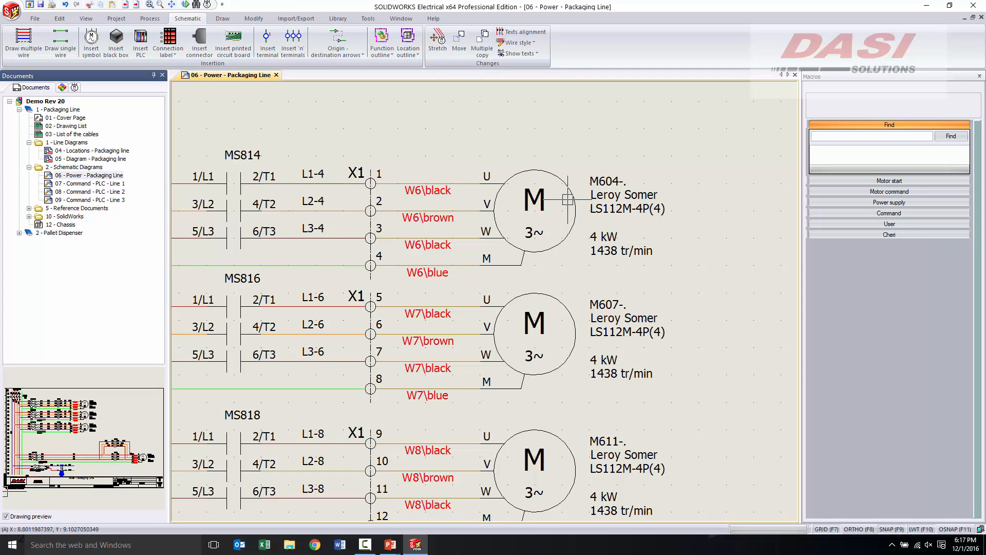
Step: Open the component properties of motor M604 in the 06 - Power - Packaging Line schematic
{"action": "left_click", "coordinate": [560, 177]}
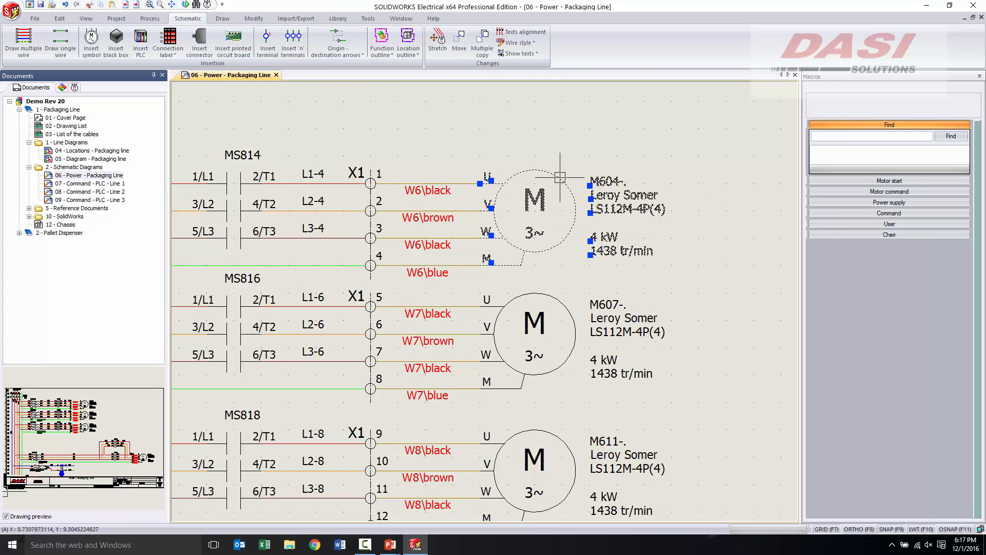
{"action": "right_click", "coordinate": [607, 186]}
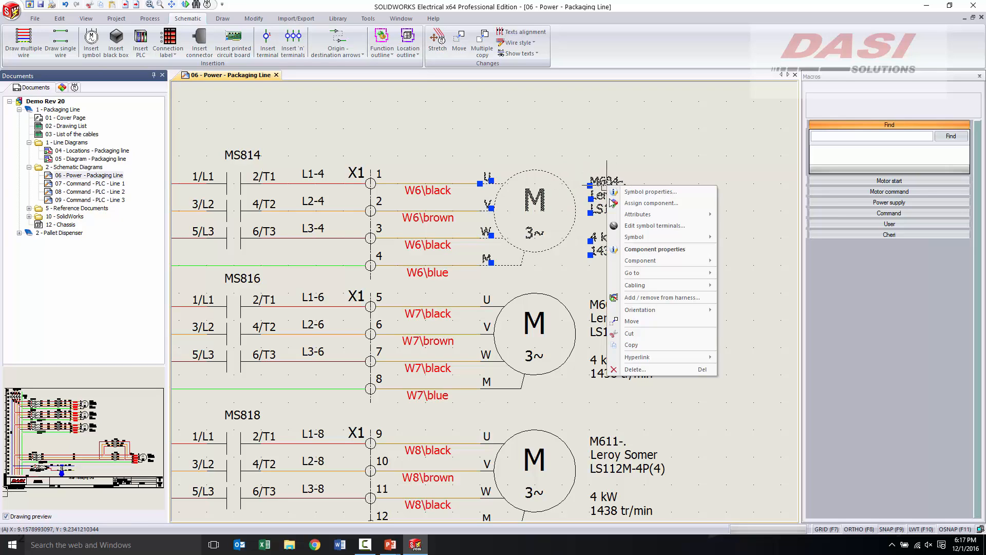
{"action": "mouse_move", "coordinate": [631, 263]}
{"action": "left_click", "coordinate": [648, 249]}
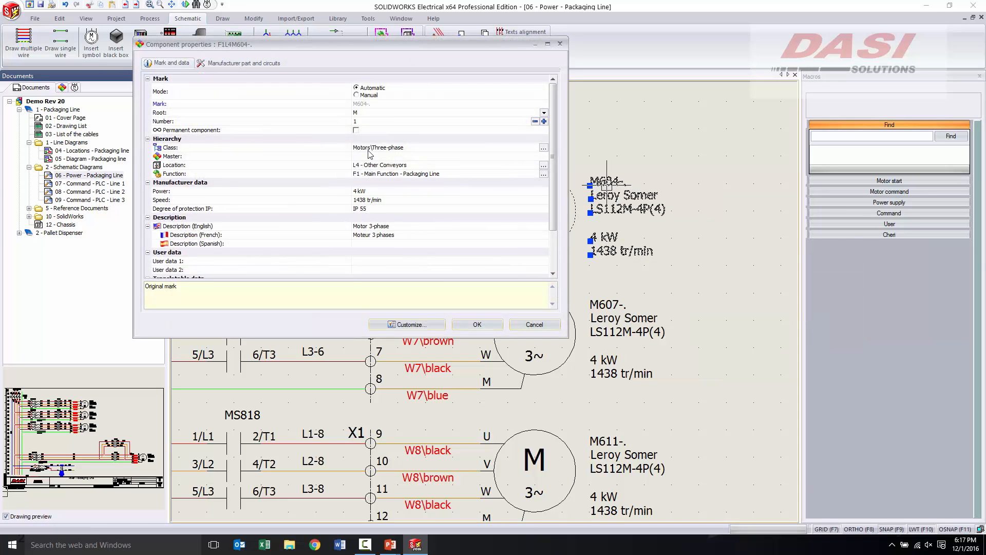
Step: Switch motor M604's mark to manual mode, set the mark to M1 and apply the change
{"action": "left_click", "coordinate": [357, 95]}
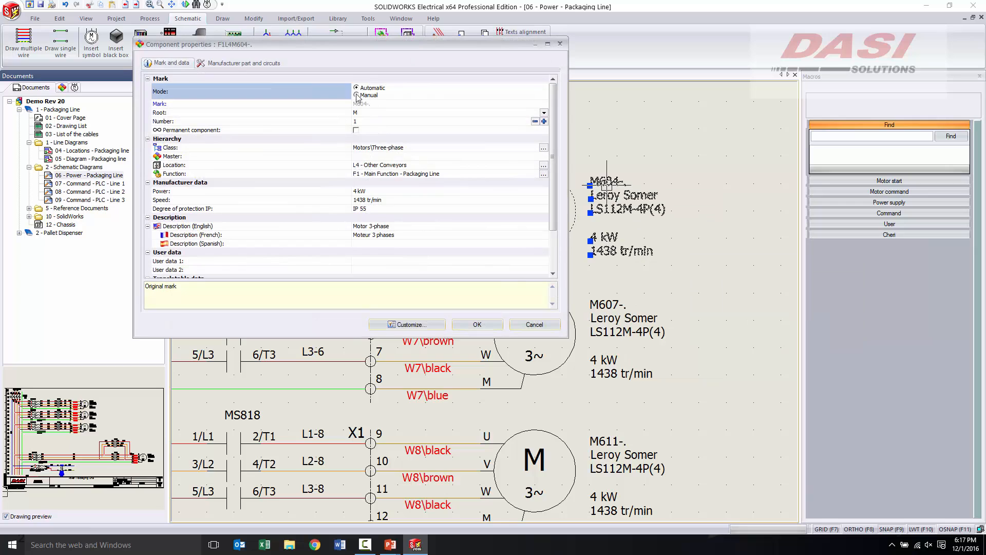
{"action": "left_click", "coordinate": [384, 105]}
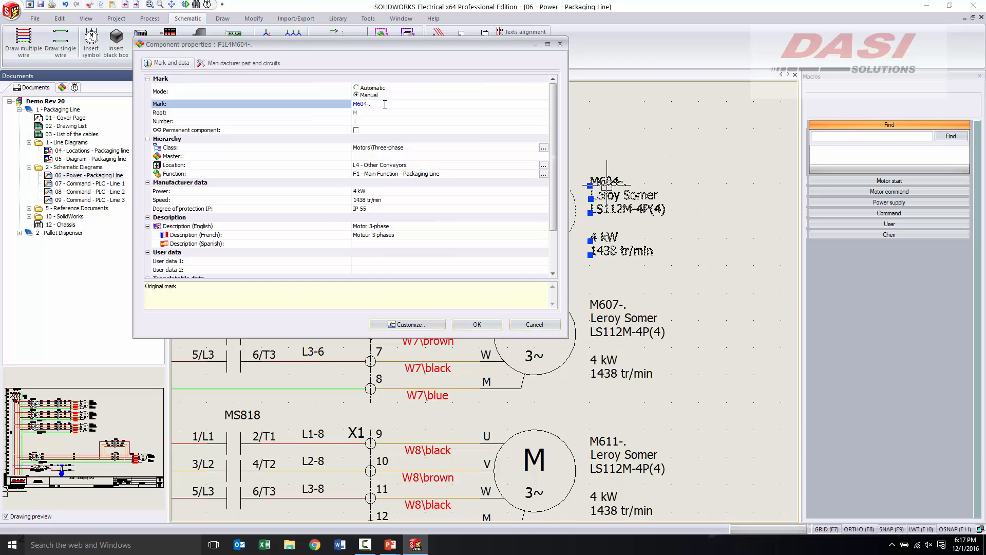
{"action": "key", "text": "BackSpace"}
{"action": "key", "text": "BackSpace"}
{"action": "key", "text": "BackSpace"}
{"action": "type", "text": "1"}
{"action": "left_click", "coordinate": [476, 325]}
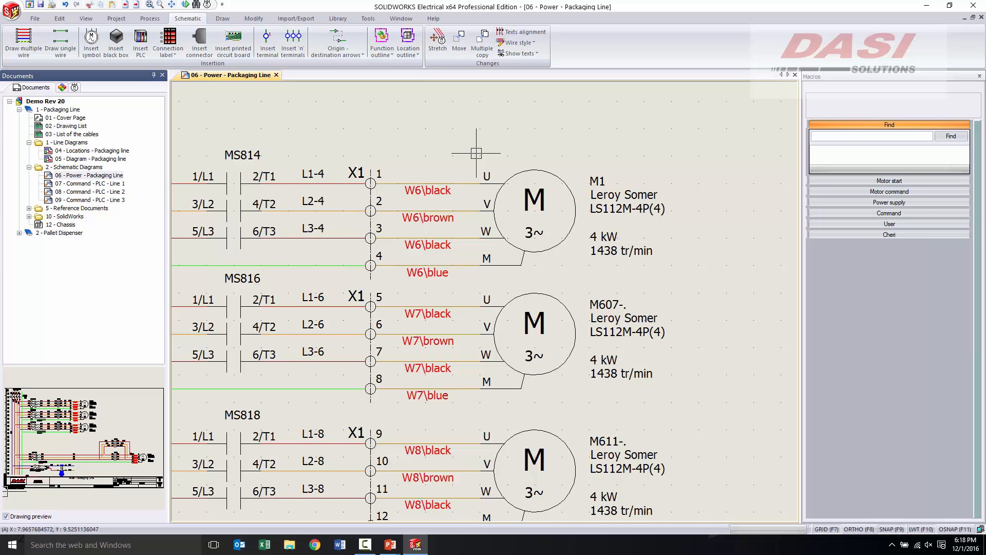
Step: Look over the motor power circuits and their disconnects across the Power - Packaging Line schematic
{"action": "scroll", "coordinate": [477, 153], "scroll_direction": "down", "scroll_amount": 5}
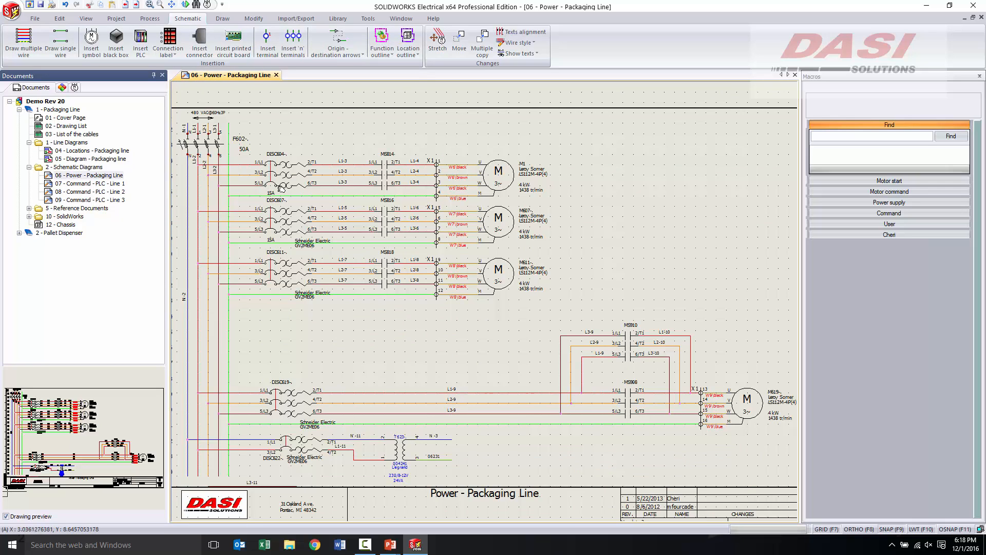
{"action": "right_click", "coordinate": [302, 190]}
{"action": "left_click", "coordinate": [200, 234]}
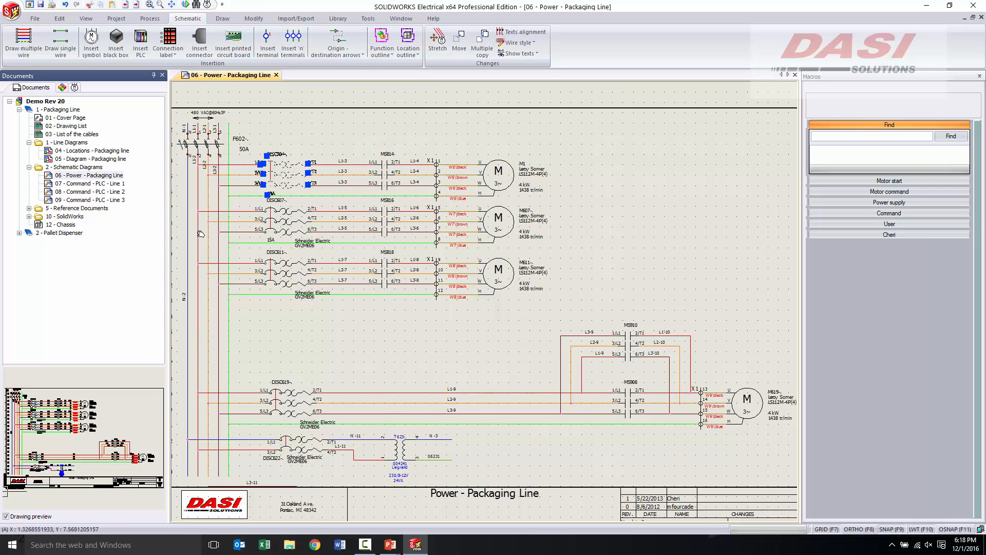
{"action": "left_click_drag", "start_coordinate": [200, 234], "coordinate": [296, 190]}
{"action": "middle_click_drag", "start_coordinate": [295, 189], "coordinate": [380, 184]}
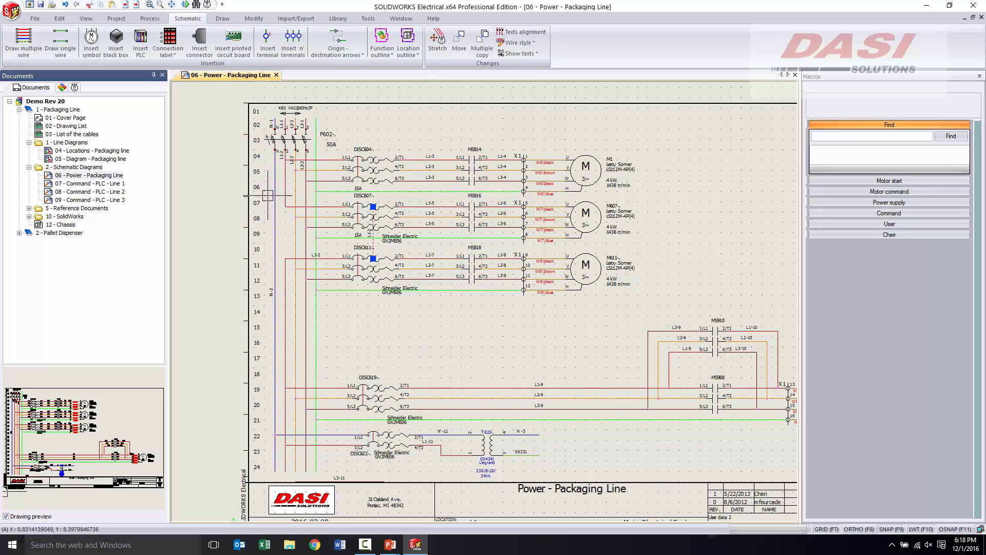
{"action": "scroll", "coordinate": [576, 215], "scroll_direction": "up", "scroll_amount": 1}
{"action": "scroll", "coordinate": [576, 215], "scroll_direction": "up", "scroll_amount": 2}
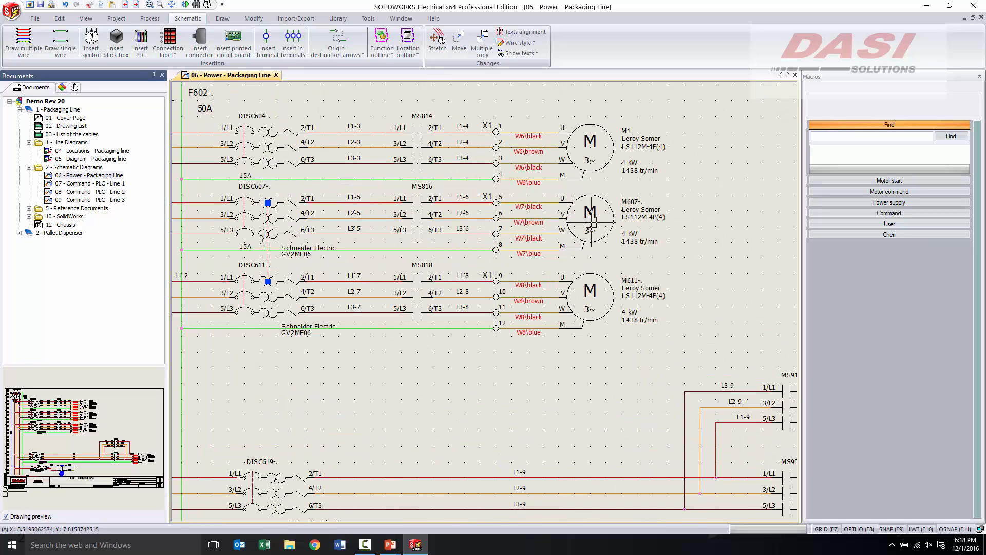
{"action": "right_click", "coordinate": [329, 232]}
{"action": "middle_click_drag", "start_coordinate": [192, 251], "coordinate": [283, 207]}
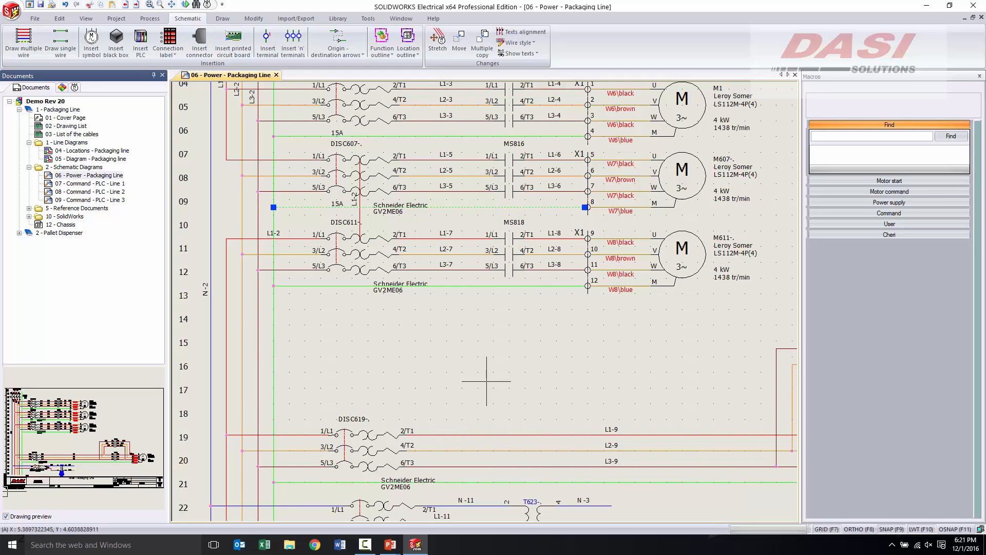
Step: Open the component properties of motor M1 and display its manufacturer part and circuits
{"action": "key", "text": "Escape"}
{"action": "middle_click_drag", "start_coordinate": [737, 146], "coordinate": [530, 319]}
{"action": "scroll", "coordinate": [541, 297], "scroll_direction": "up", "scroll_amount": 3}
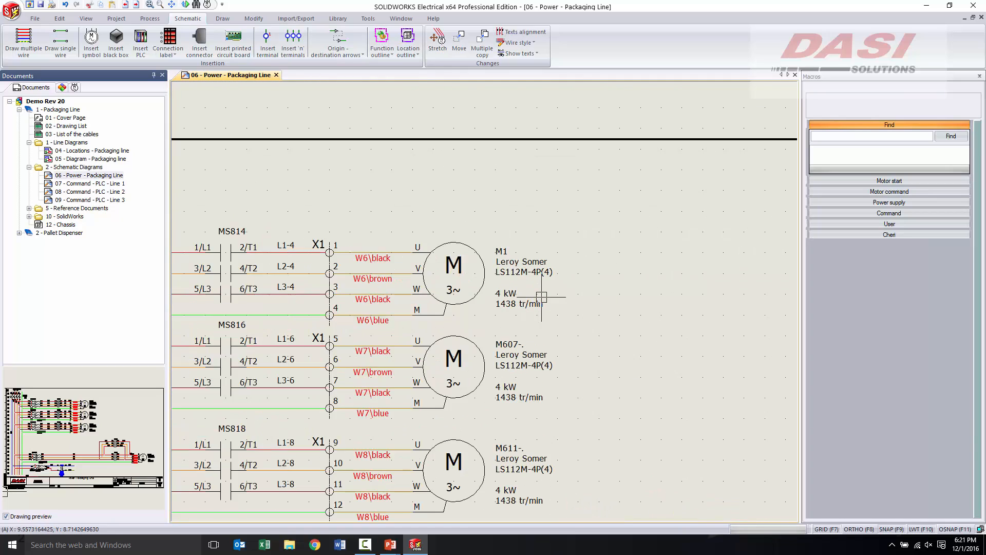
{"action": "scroll", "coordinate": [542, 297], "scroll_direction": "up", "scroll_amount": 2}
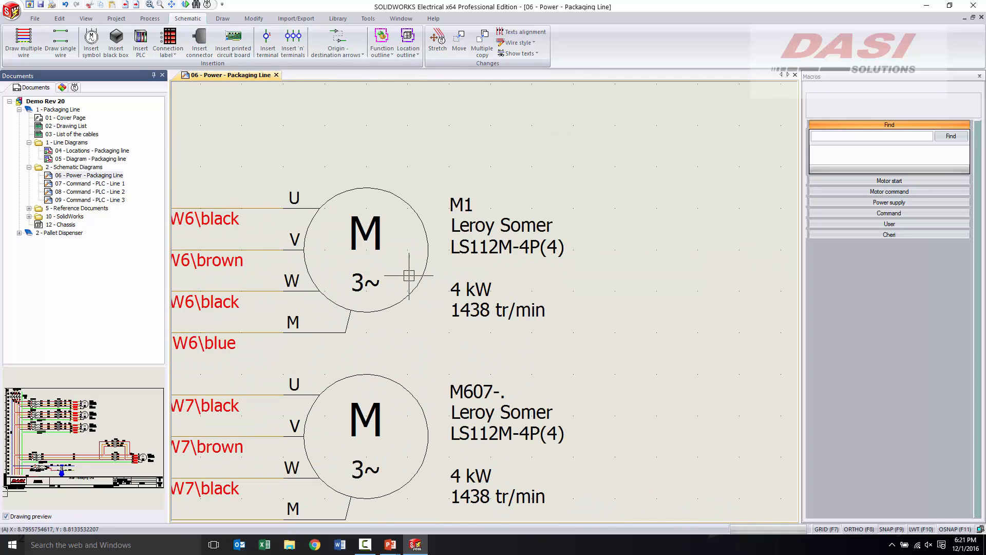
{"action": "left_click", "coordinate": [389, 307]}
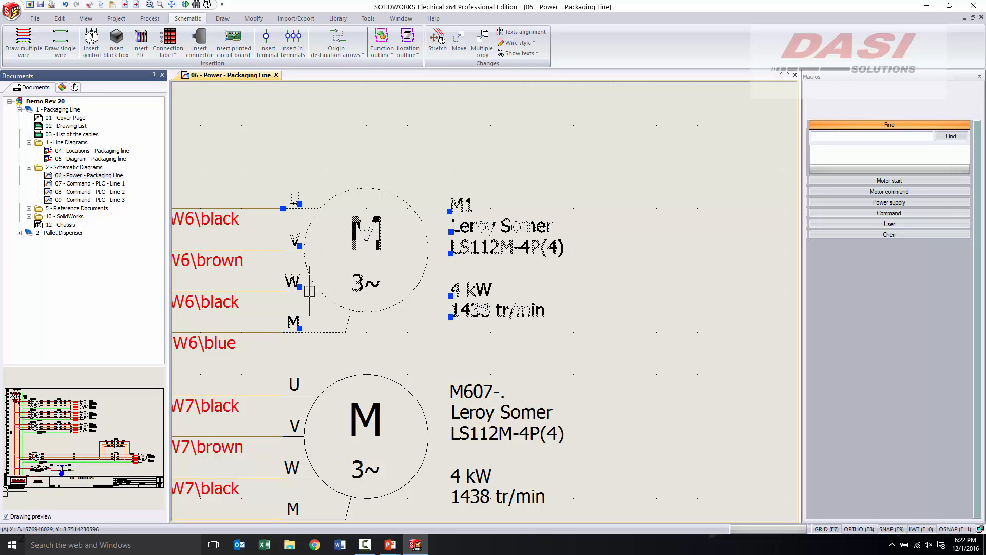
{"action": "right_click", "coordinate": [428, 256]}
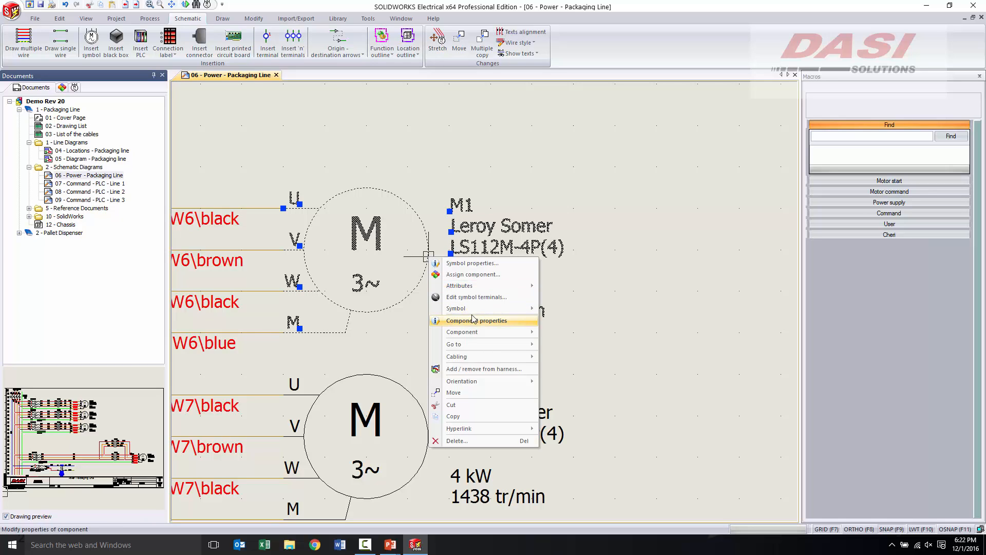
{"action": "mouse_move", "coordinate": [479, 311]}
{"action": "left_click", "coordinate": [478, 321]}
{"action": "left_click", "coordinate": [271, 63]}
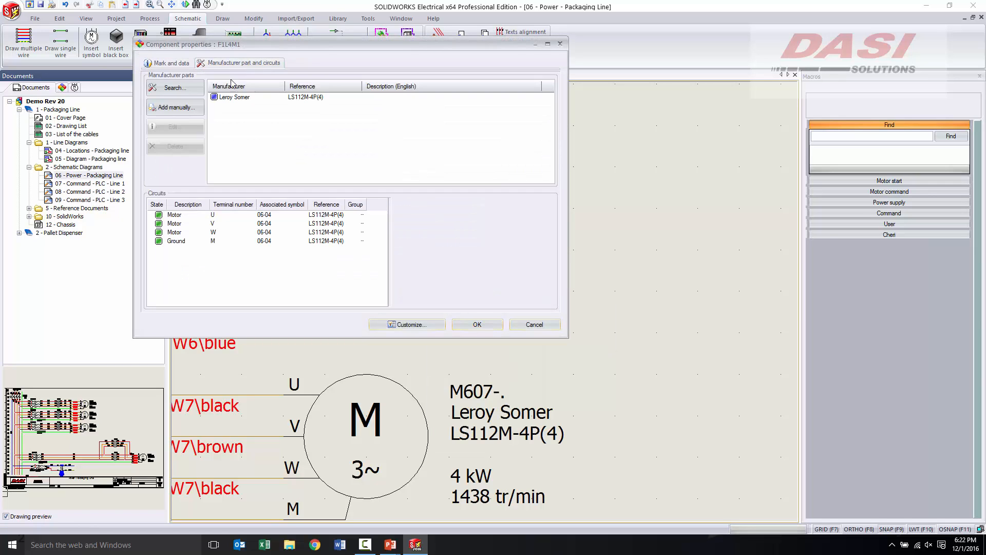
Step: Review the manufacturer part properties of the assigned Leroy Somer LS112M-4P(4) motor
{"action": "left_click", "coordinate": [234, 97]}
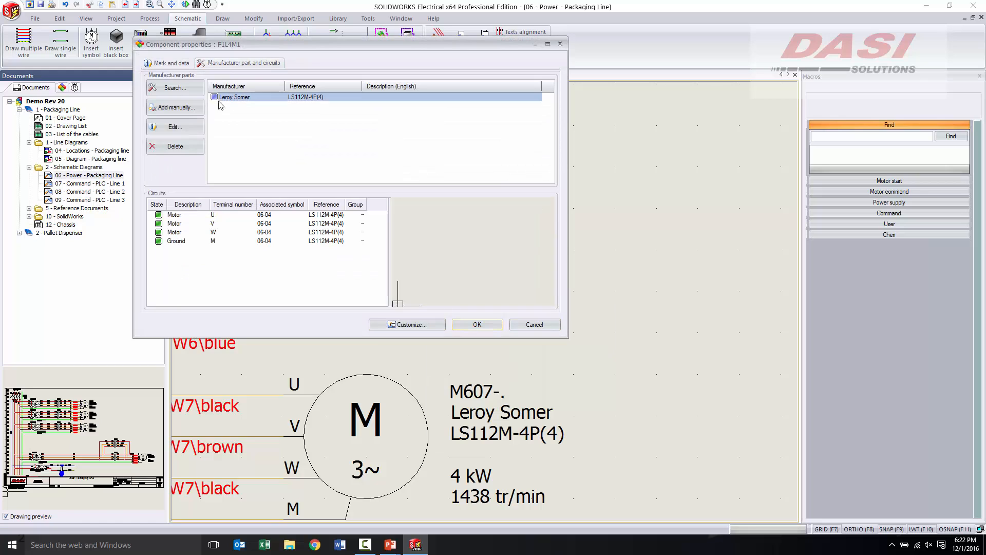
{"action": "left_click", "coordinate": [170, 129]}
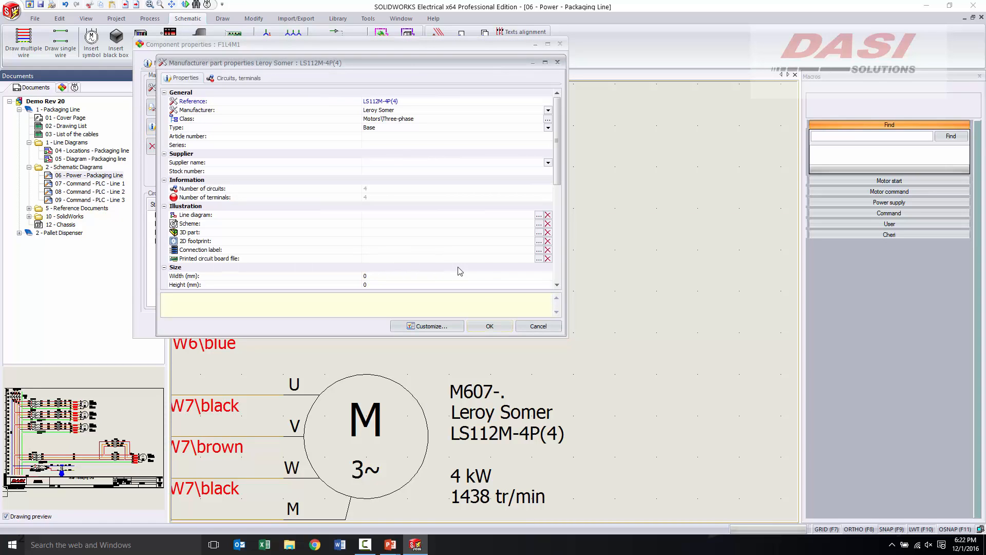
{"action": "left_click", "coordinate": [492, 324]}
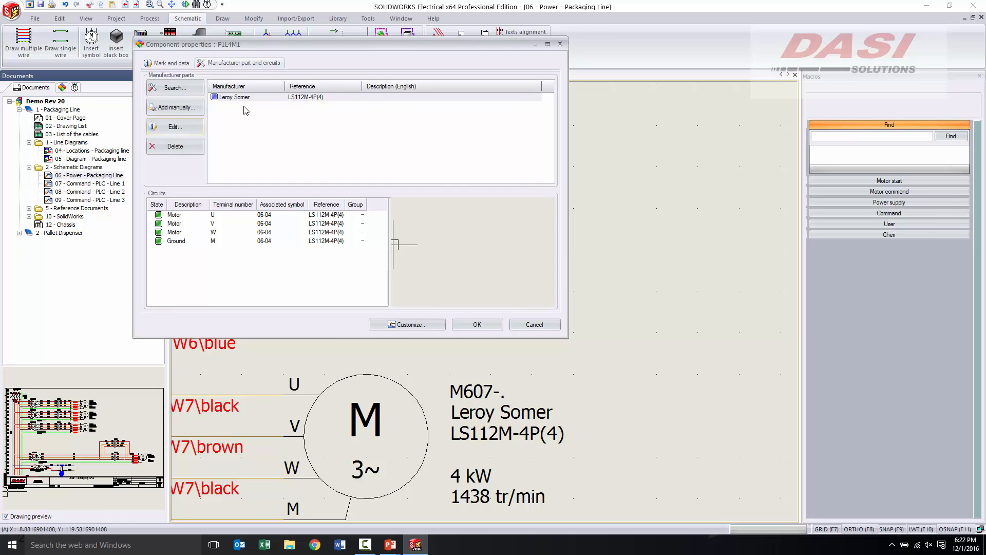
Step: Remove the Leroy Somer part from motor M1 and open the manufacturer part search in an enlarged window
{"action": "left_click", "coordinate": [238, 98]}
{"action": "left_click", "coordinate": [184, 147]}
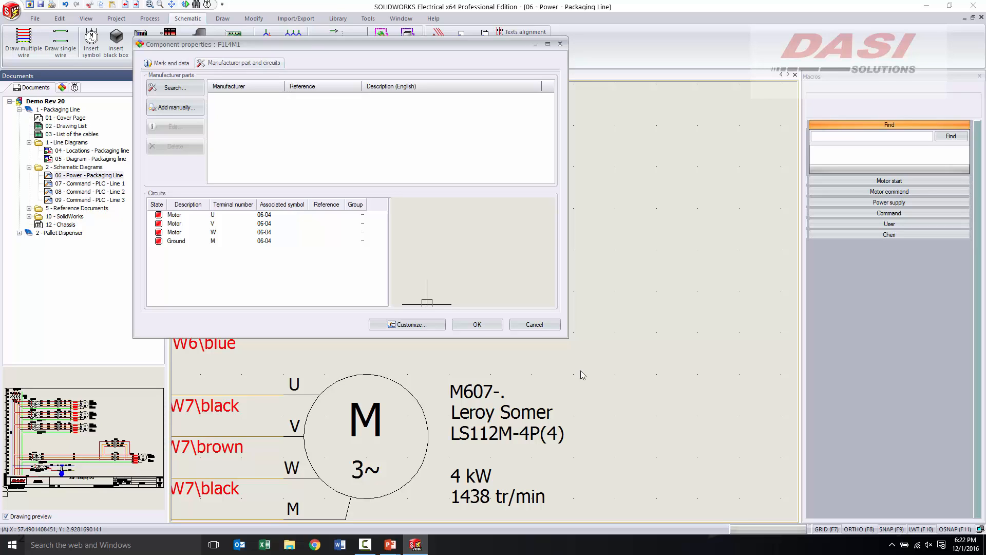
{"action": "left_click", "coordinate": [169, 88]}
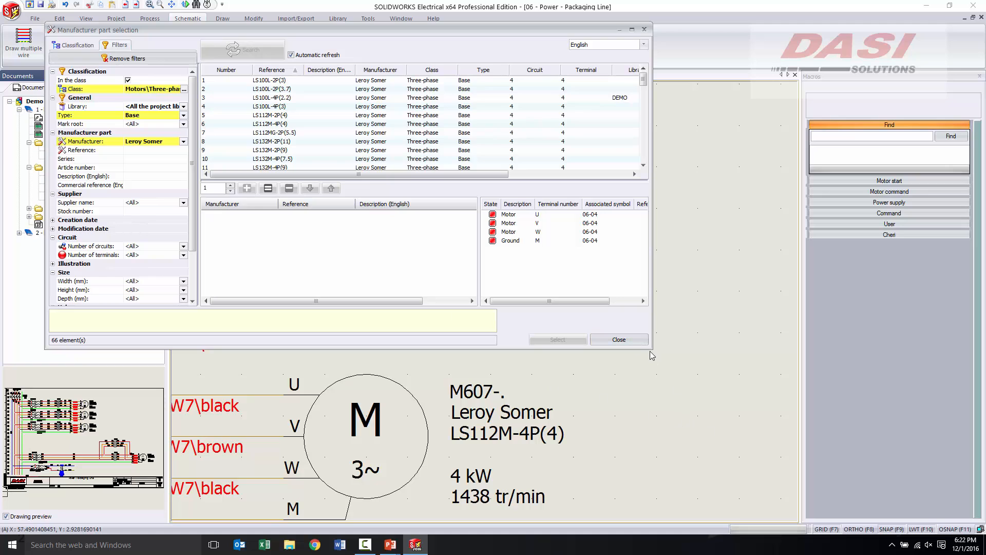
{"action": "left_click_drag", "start_coordinate": [652, 349], "coordinate": [816, 495]}
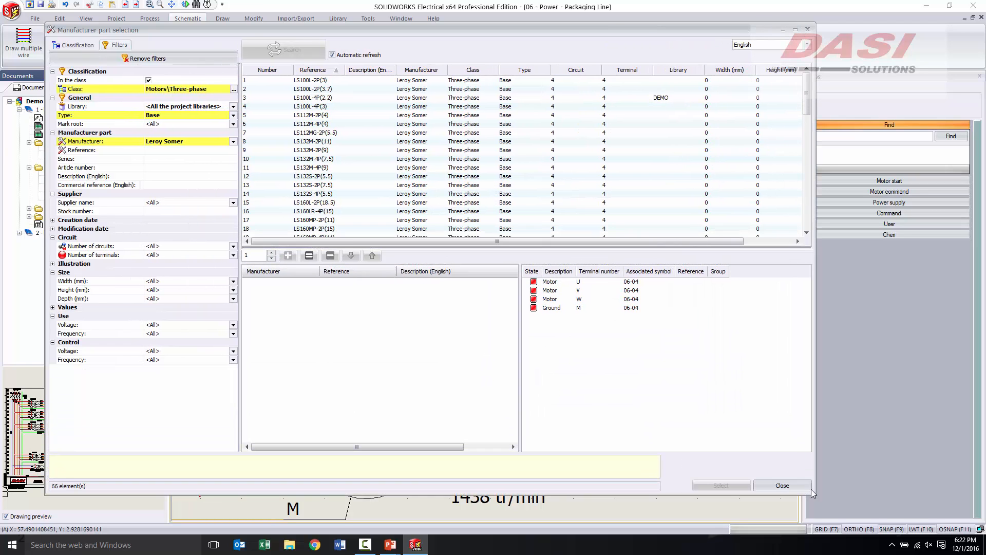
Step: Filter the three-phase motor parts to all manufacturers and 4 circuits
{"action": "left_click", "coordinate": [234, 142]}
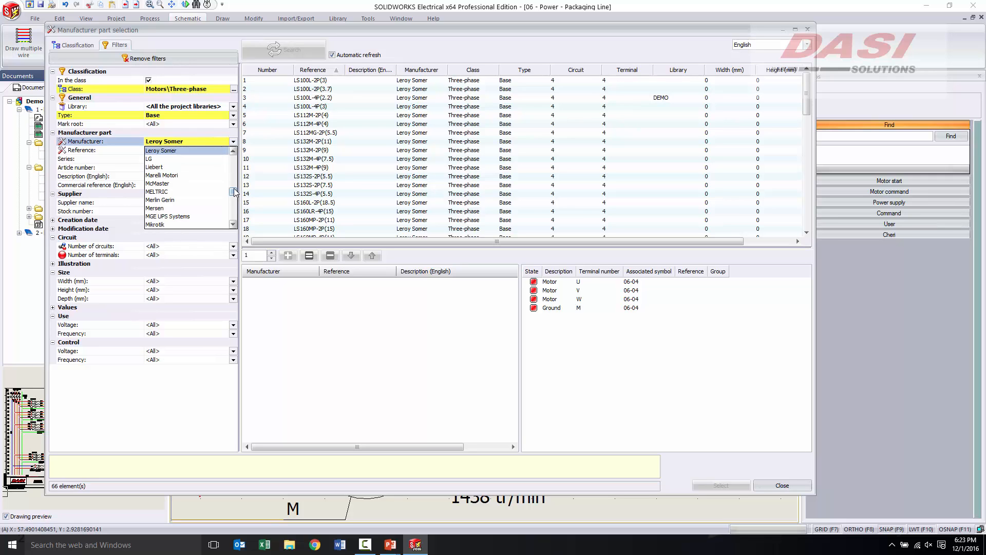
{"action": "left_click_drag", "start_coordinate": [233, 192], "coordinate": [235, 154]}
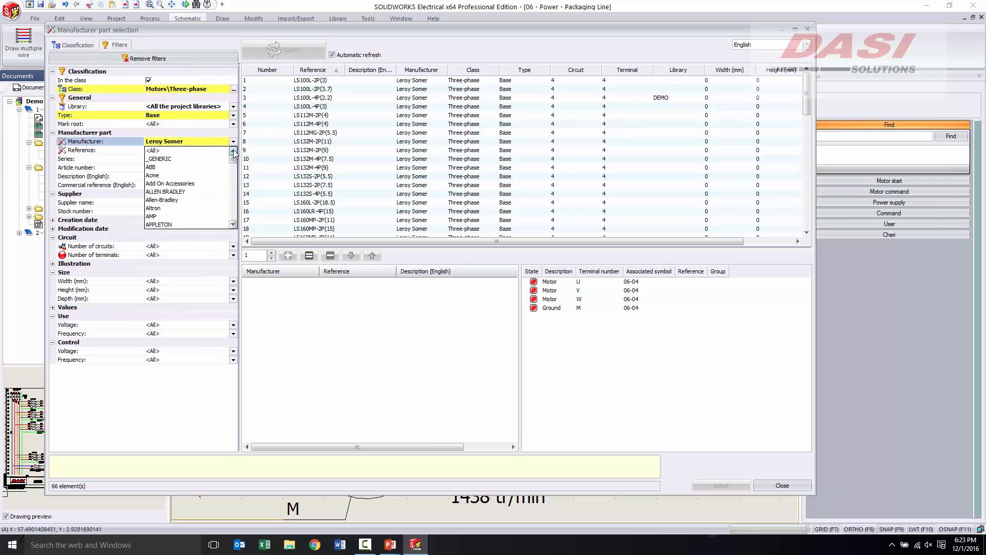
{"action": "left_click", "coordinate": [158, 150]}
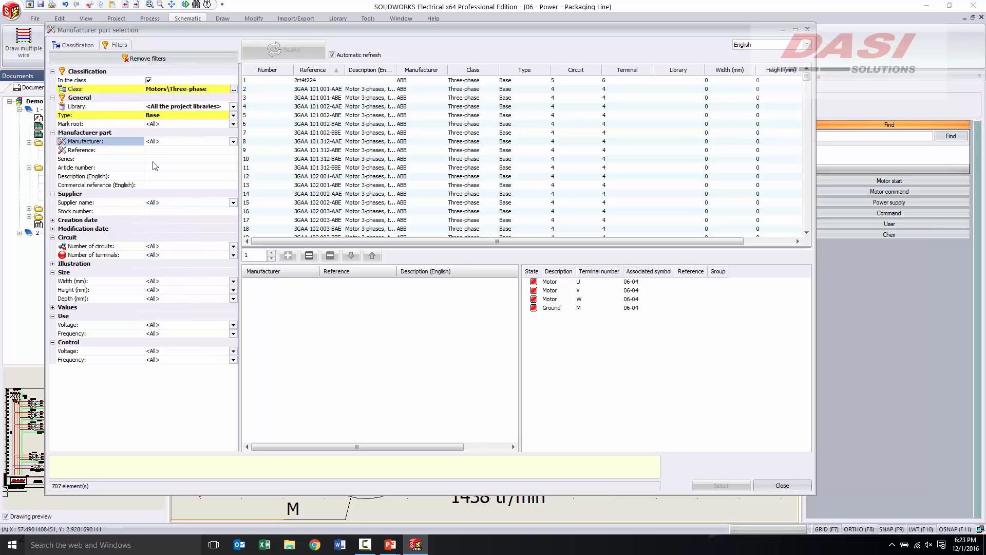
{"action": "left_click", "coordinate": [234, 246]}
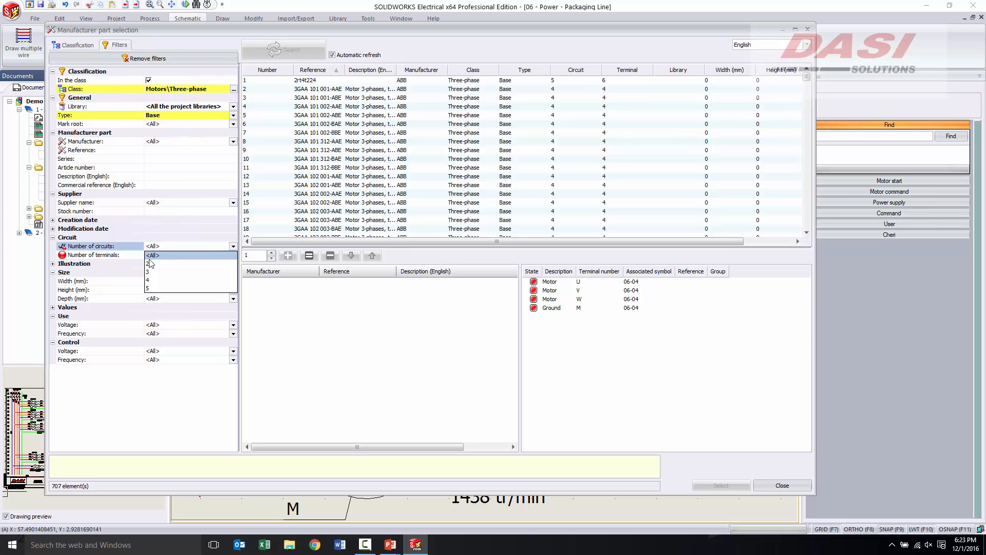
{"action": "left_click", "coordinate": [151, 282]}
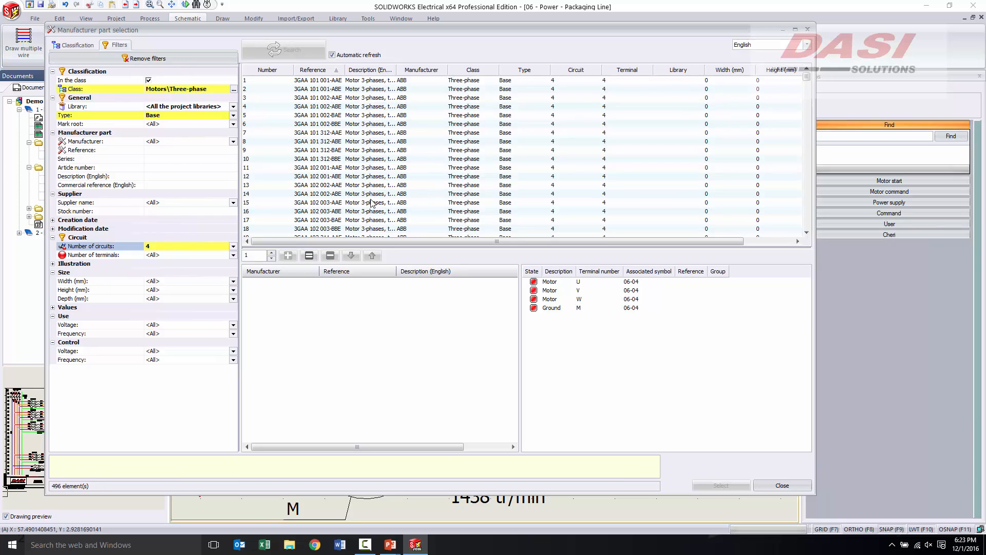
Step: Assign the ABB part 3GAA 102 001-AAE to motor M1
{"action": "left_click", "coordinate": [339, 168]}
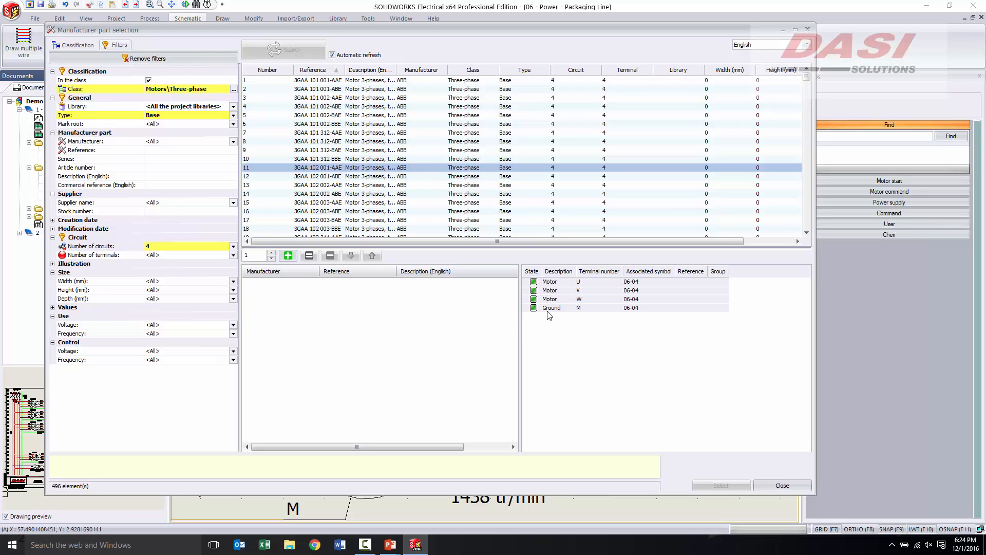
{"action": "double_click", "coordinate": [343, 170]}
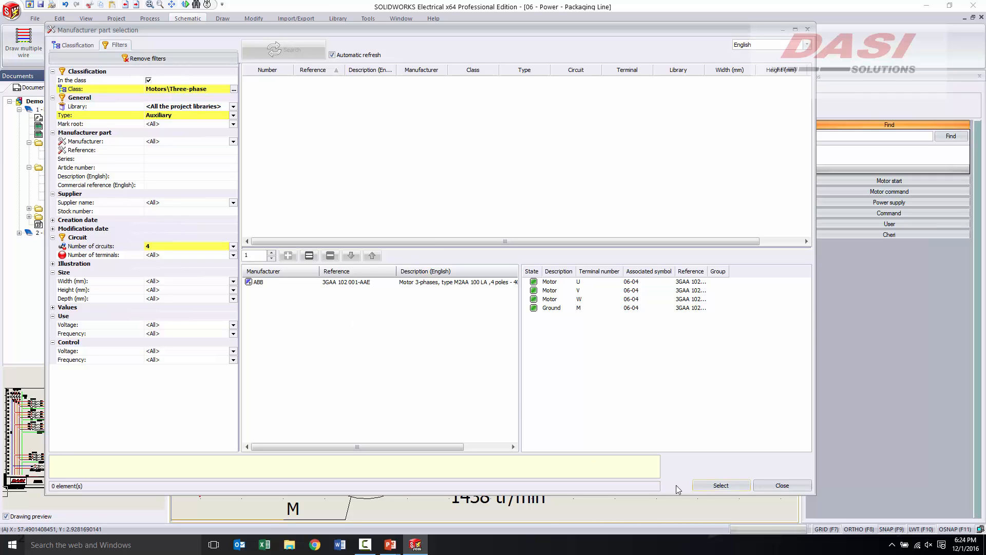
{"action": "left_click", "coordinate": [749, 486]}
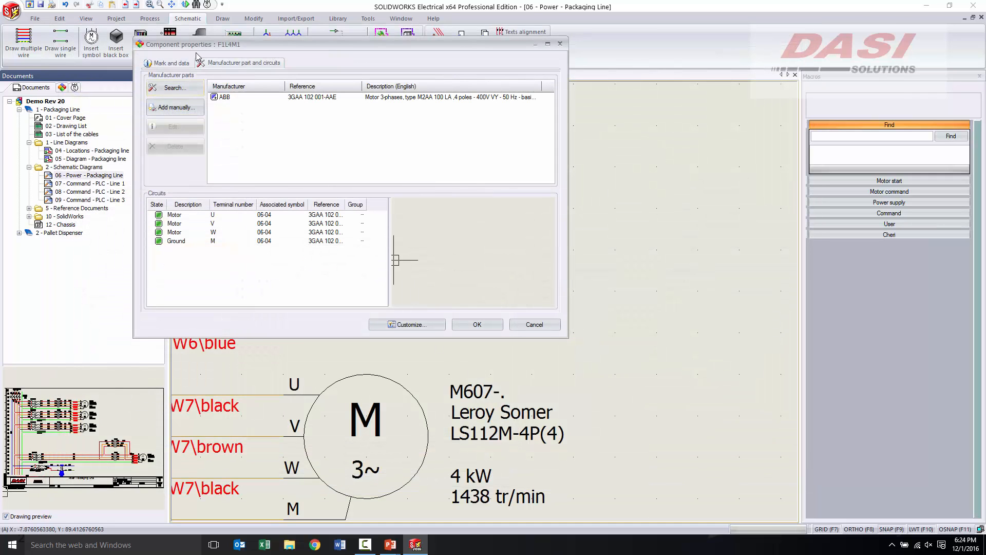
Step: Open the ABB part's properties in a maximized window, dismissing the file explorer window that covers them
{"action": "left_click", "coordinate": [226, 98]}
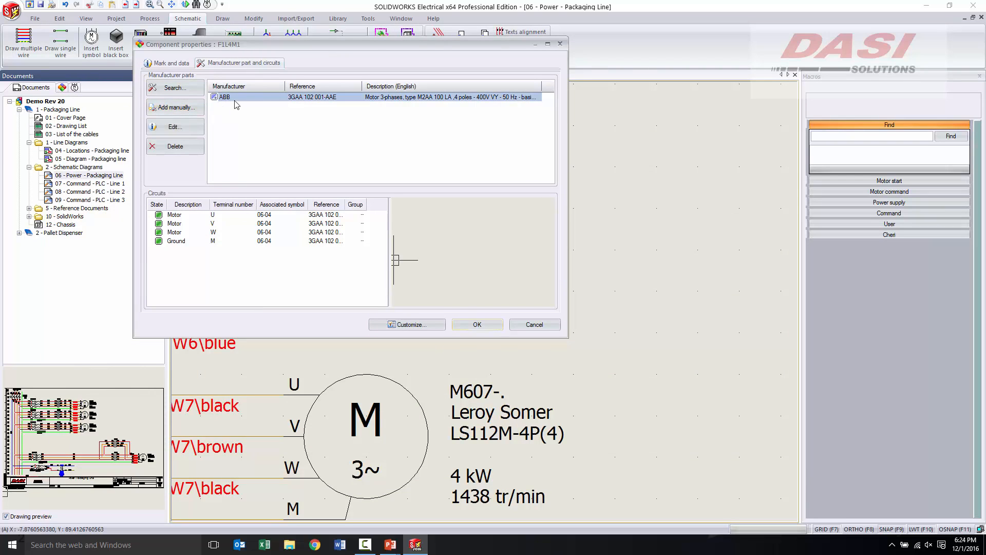
{"action": "left_click", "coordinate": [169, 126]}
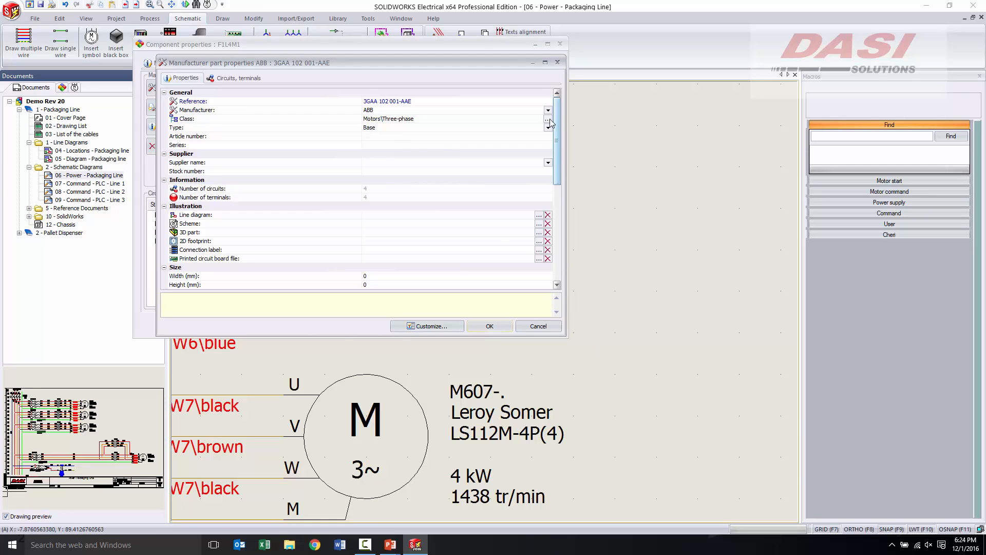
{"action": "left_click", "coordinate": [545, 62]}
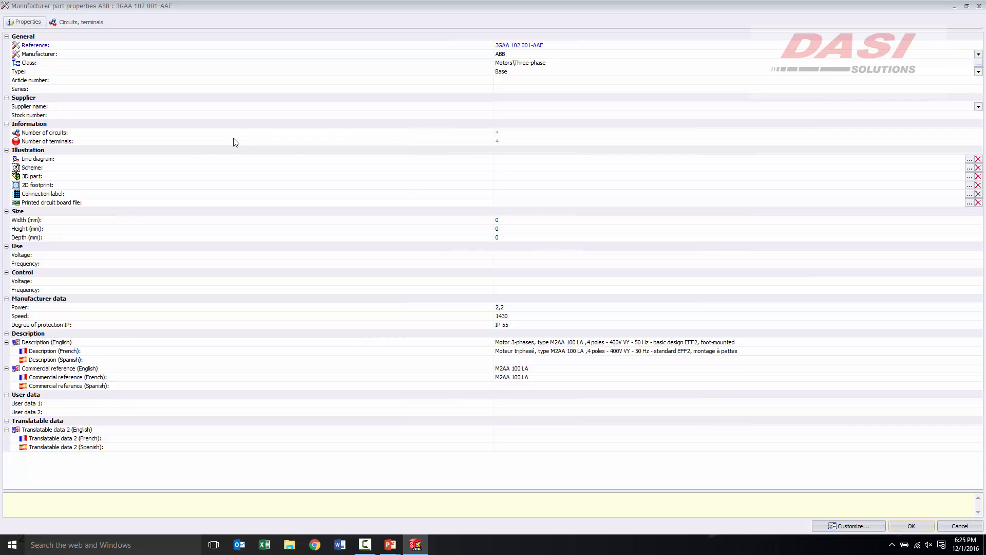
{"action": "left_click", "coordinate": [41, 81]}
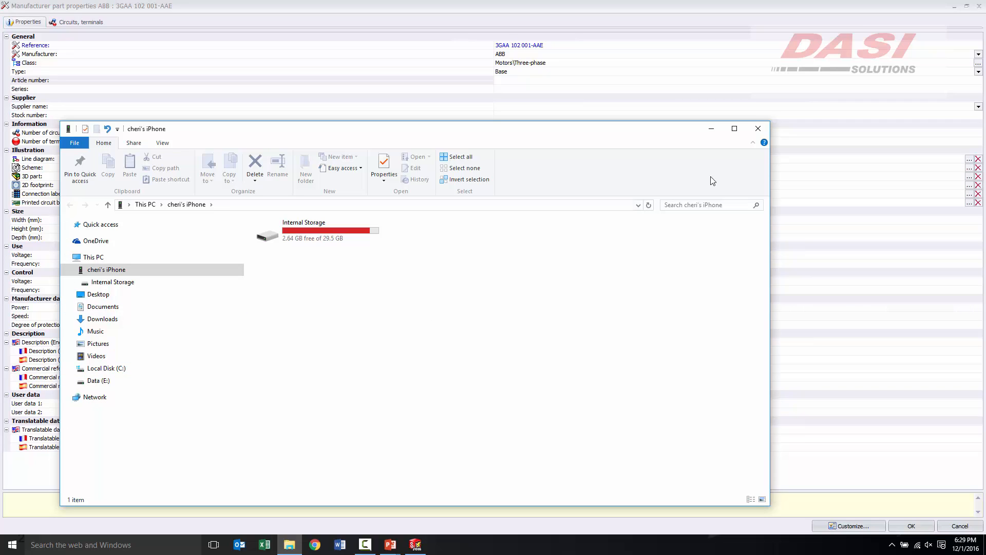
{"action": "left_click", "coordinate": [758, 129]}
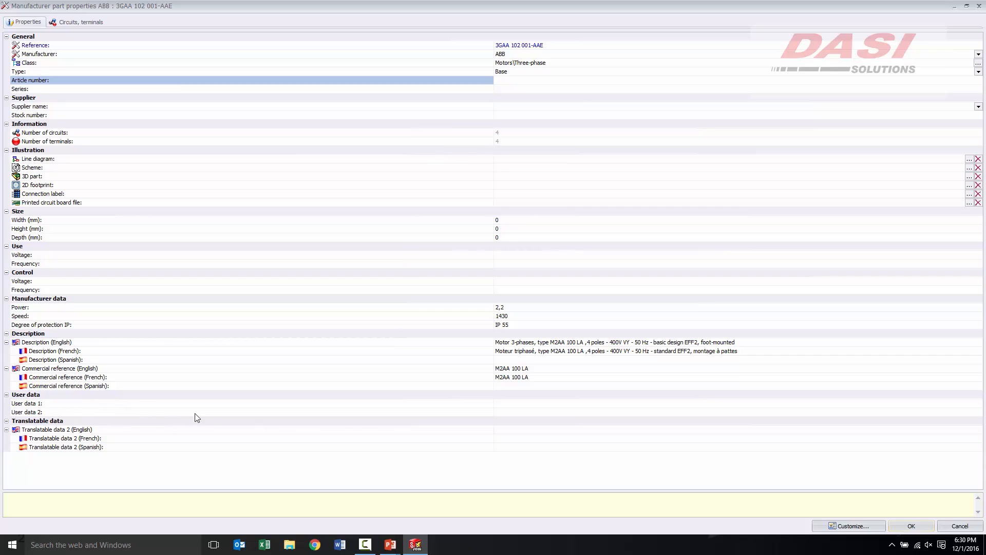
Step: Enter "Washer Pump" as the ABB part's User data 1, then confirm the part and component properties
{"action": "left_click", "coordinate": [509, 405]}
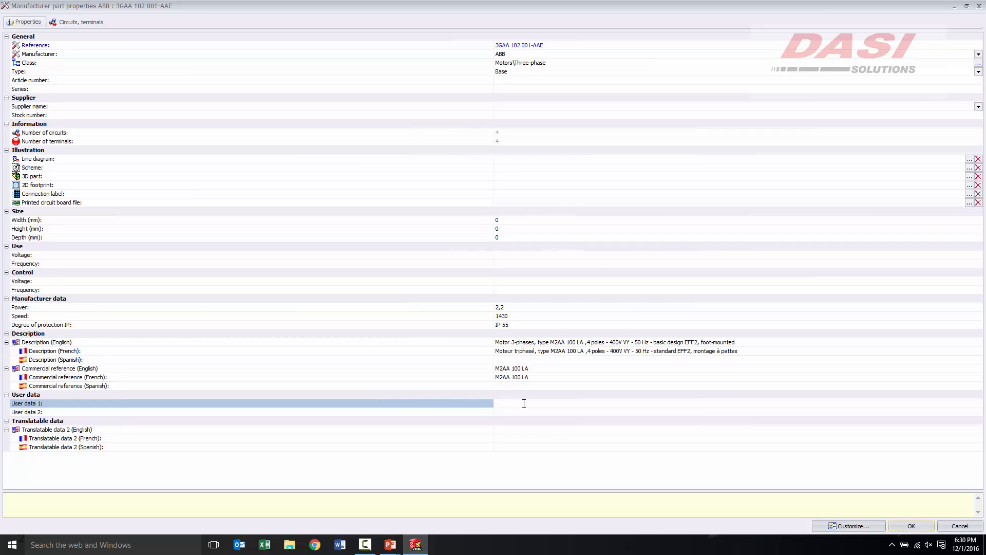
{"action": "type", "text": "Ppump"}
{"action": "key", "text": "BackSpace"}
{"action": "key", "text": "BackSpace"}
{"action": "key", "text": "BackSpace"}
{"action": "type", "text": "um"}
{"action": "key", "text": "BackSpace"}
{"action": "key", "text": "BackSpace"}
{"action": "key", "text": "BackSpace"}
{"action": "type", "text": "Washer Pump"}
{"action": "left_click", "coordinate": [911, 526]}
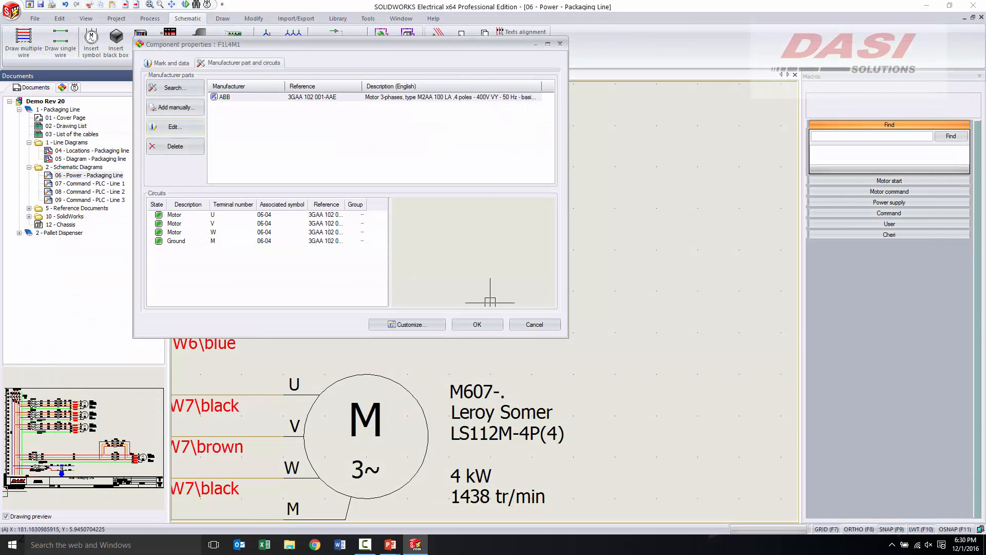
{"action": "left_click", "coordinate": [477, 324]}
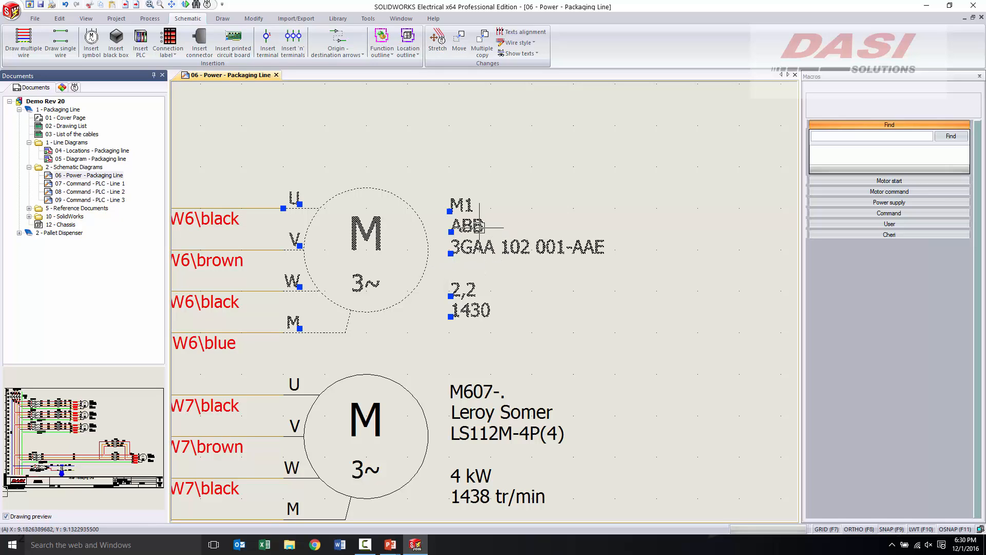
{"action": "key", "text": "Escape"}
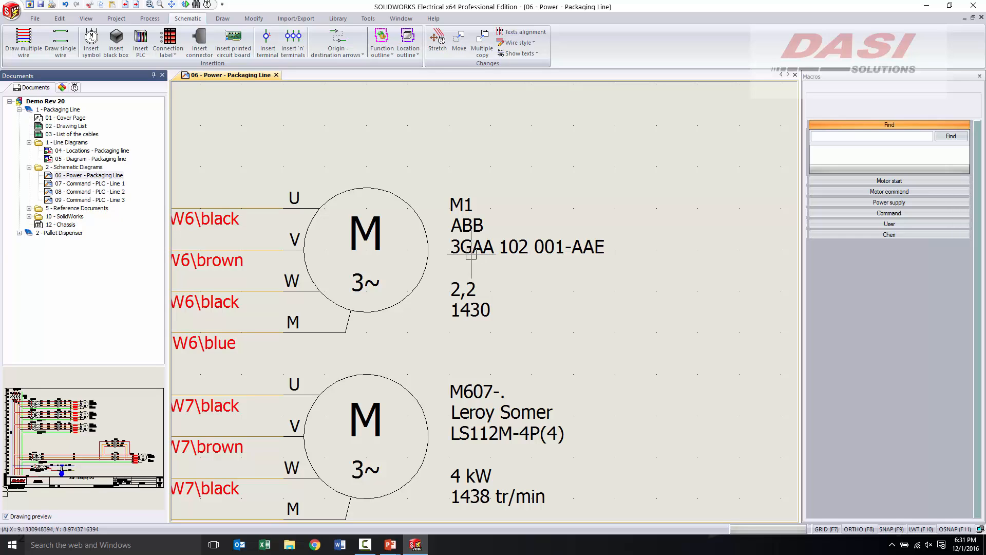
{"action": "left_click", "coordinate": [481, 220]}
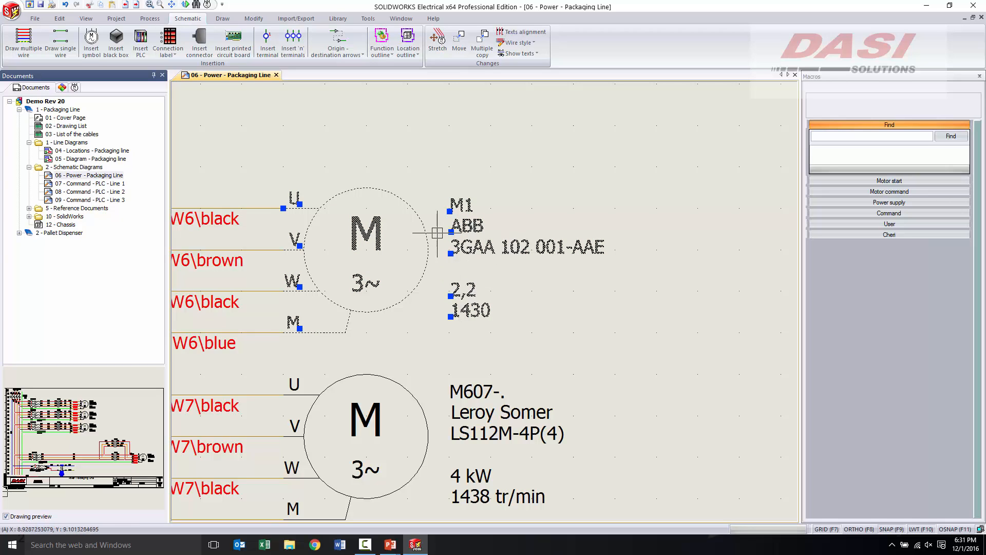
{"action": "right_click", "coordinate": [454, 217]}
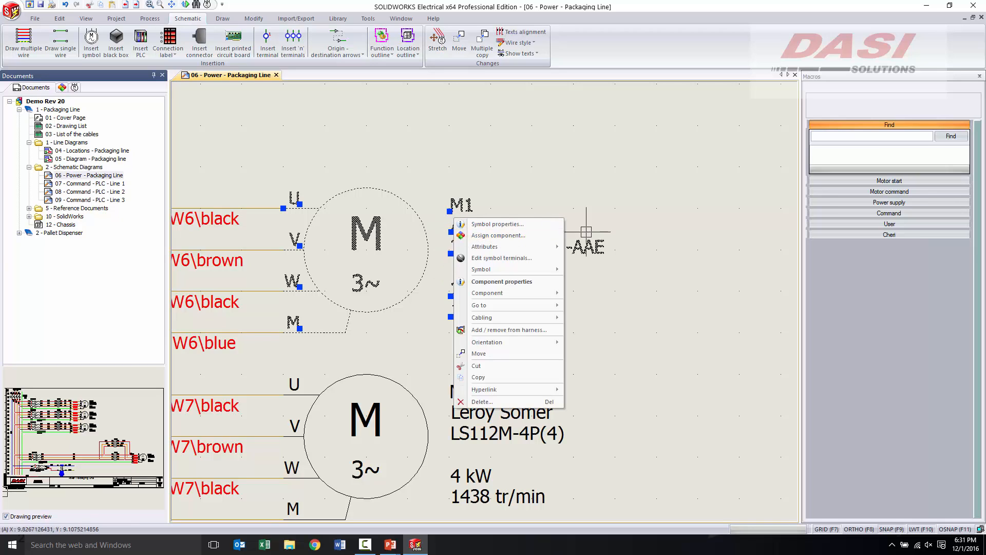
{"action": "left_click", "coordinate": [645, 295]}
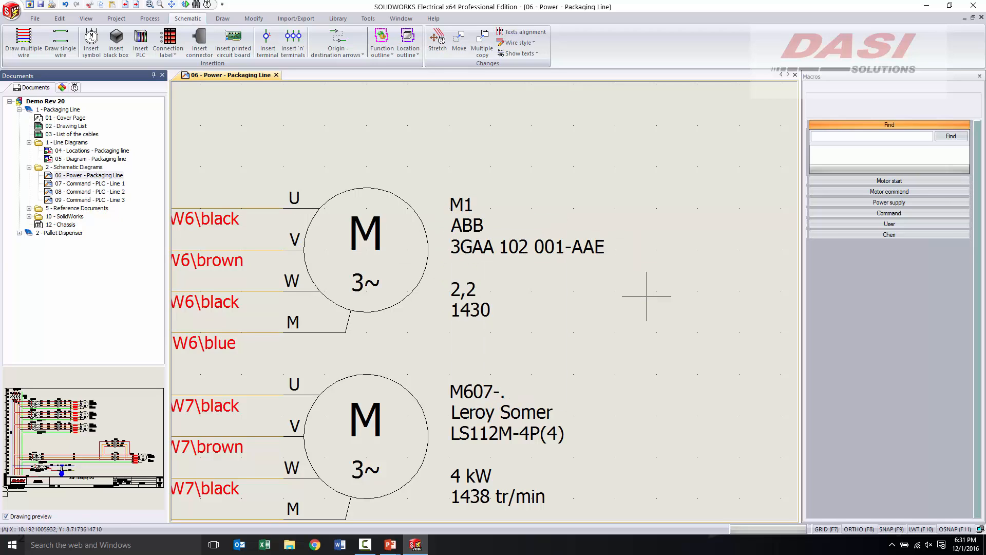
Step: Check the User data of motor M1's ABB manufacturer part in its properties, then close the part and component properties
{"action": "right_click", "coordinate": [503, 243]}
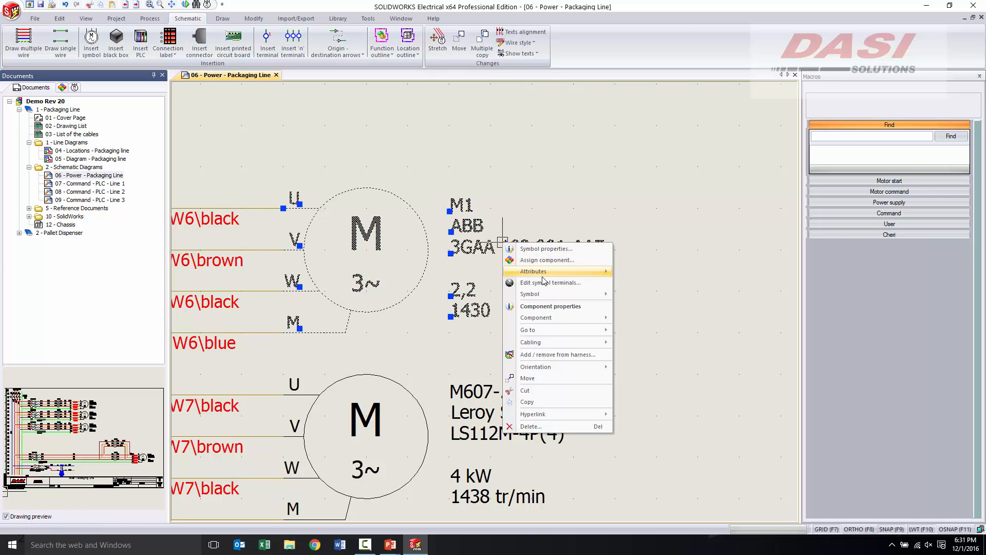
{"action": "left_click", "coordinate": [544, 306]}
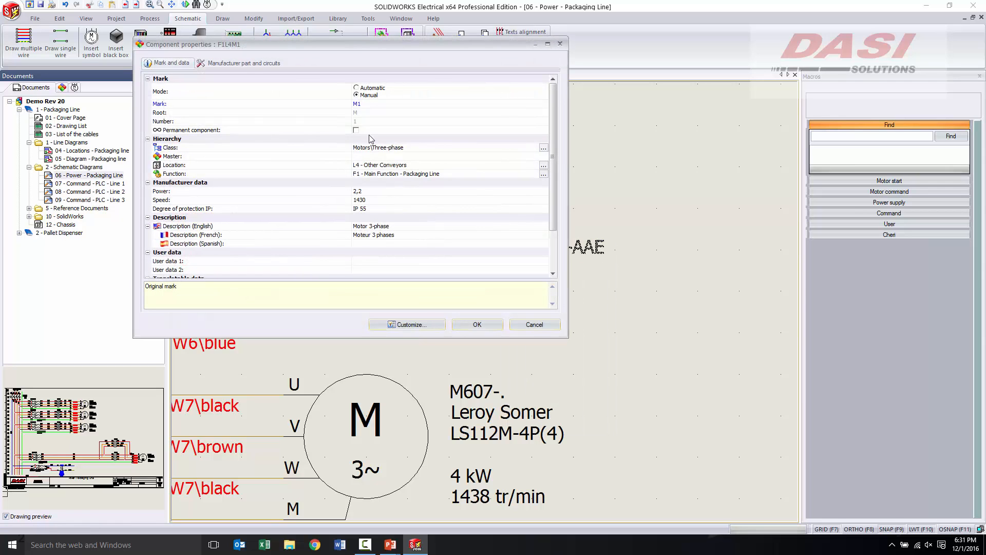
{"action": "left_click", "coordinate": [242, 63]}
{"action": "left_click", "coordinate": [228, 98]}
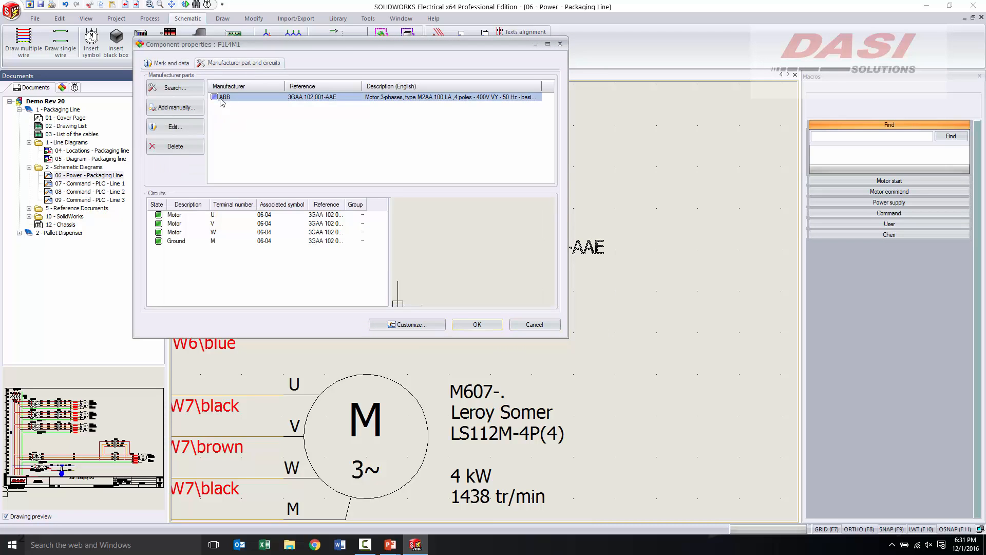
{"action": "left_click", "coordinate": [175, 126]}
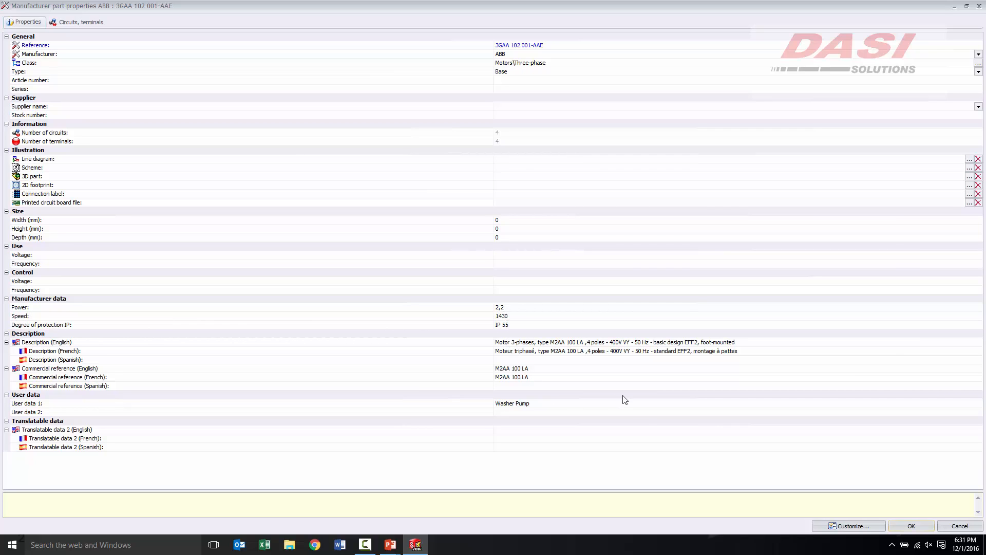
{"action": "left_click", "coordinate": [908, 527]}
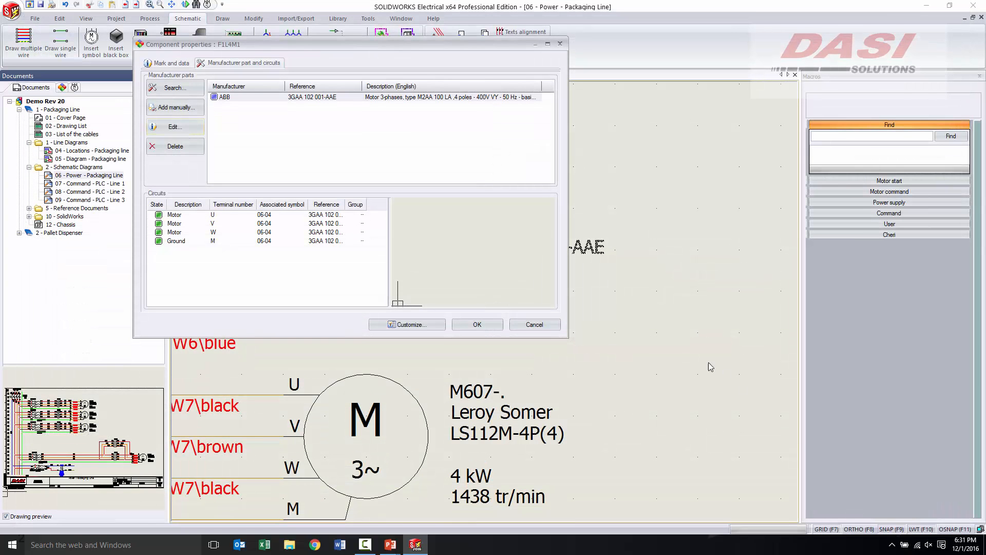
{"action": "left_click", "coordinate": [481, 322]}
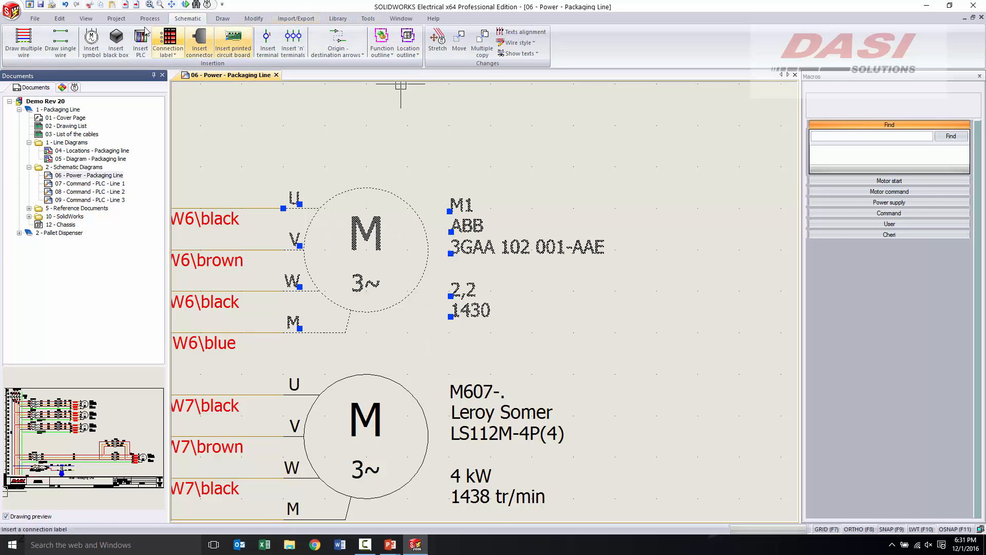
Step: Create a 2D cabinet layout drawing for location L4 Other Conveyors only, excluding all other locations and the project assembly
{"action": "left_click", "coordinate": [115, 18]}
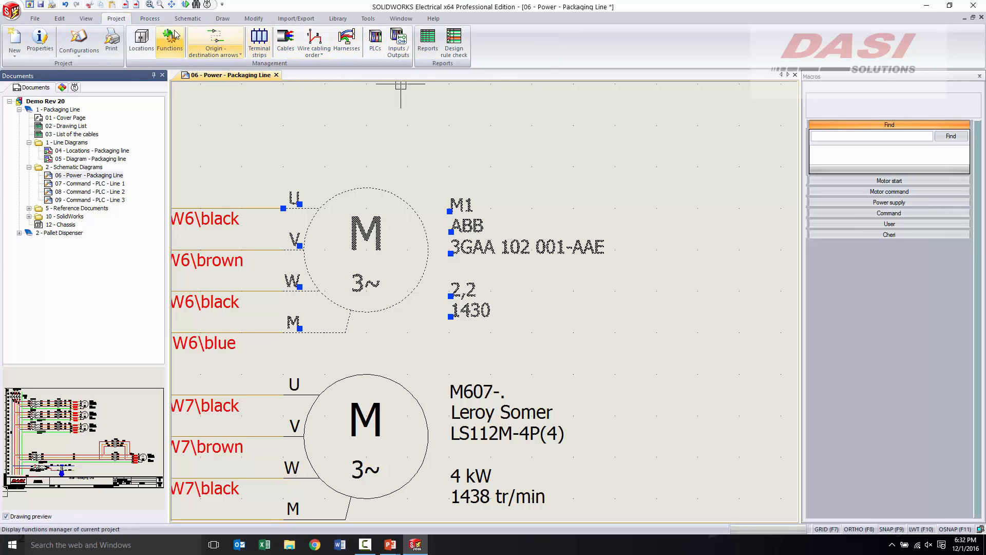
{"action": "left_click", "coordinate": [150, 19]}
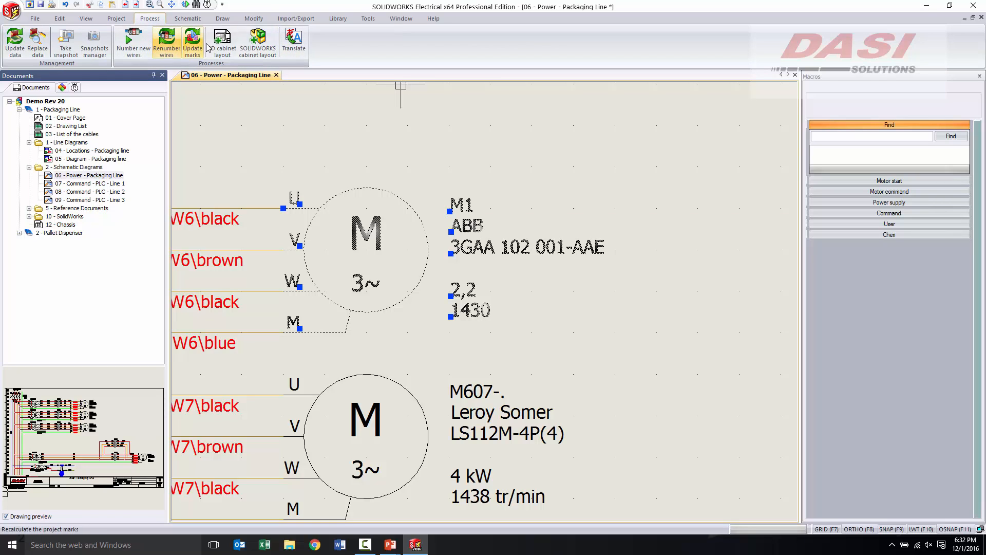
{"action": "left_click", "coordinate": [222, 44]}
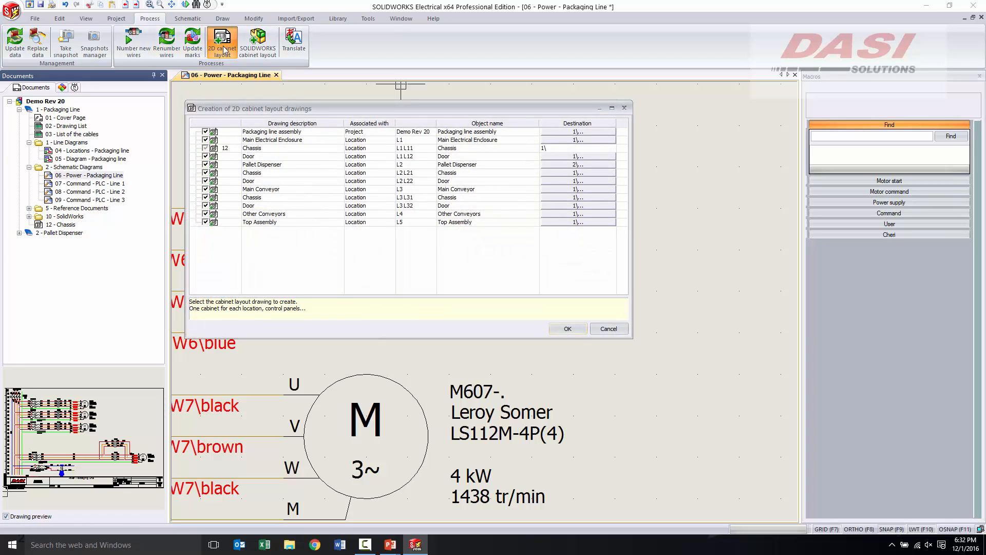
{"action": "left_click", "coordinate": [205, 140]}
{"action": "left_click", "coordinate": [205, 148]}
{"action": "left_click", "coordinate": [206, 206]}
{"action": "left_click", "coordinate": [205, 197]}
{"action": "left_click", "coordinate": [206, 190]}
{"action": "left_click", "coordinate": [206, 181]}
{"action": "left_click", "coordinate": [205, 173]}
{"action": "left_click", "coordinate": [206, 156]}
{"action": "left_click", "coordinate": [206, 131]}
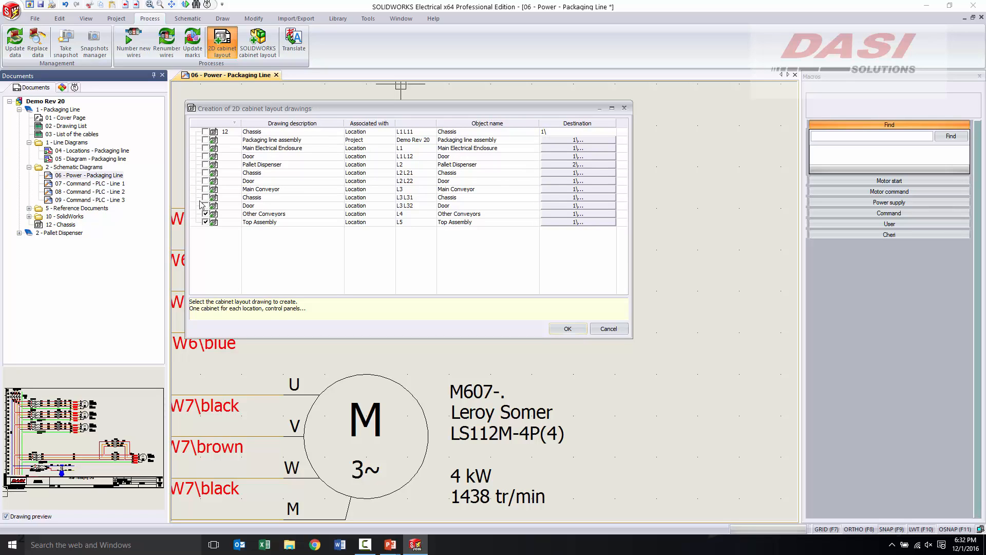
{"action": "left_click", "coordinate": [206, 222]}
{"action": "left_click", "coordinate": [557, 329]}
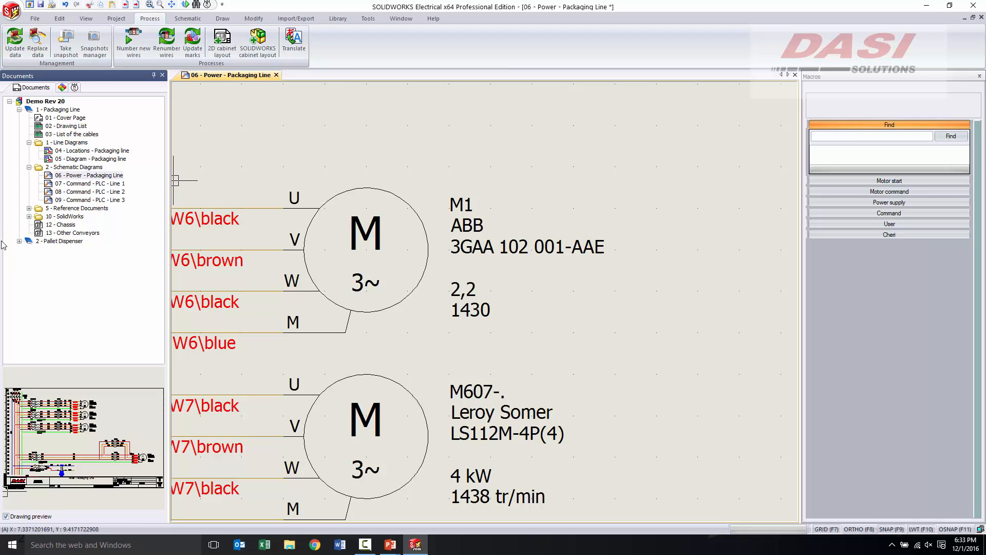
Step: Open the 13 - Other Conveyors cabinet layout drawing and select the ABB part under component M1
{"action": "double_click", "coordinate": [63, 234]}
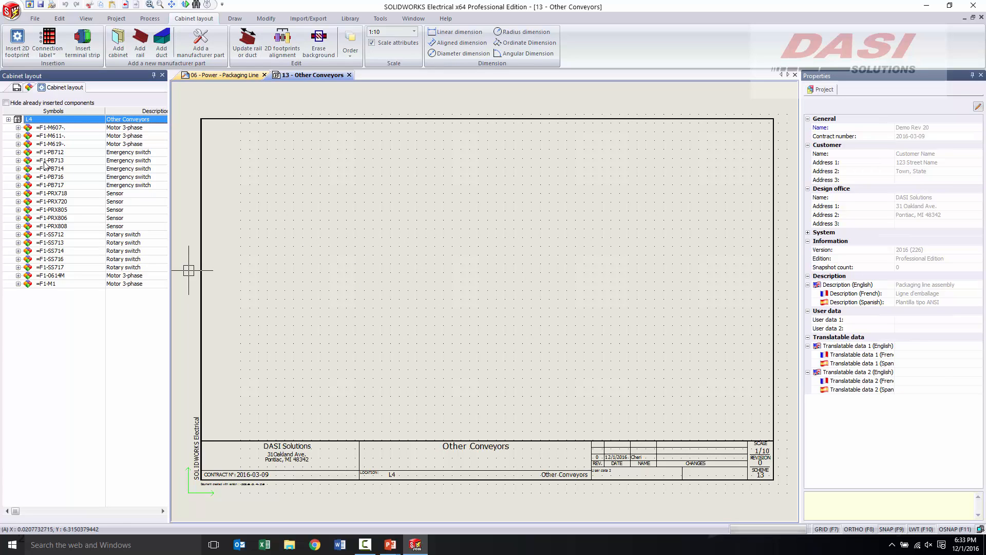
{"action": "left_click", "coordinate": [18, 283]}
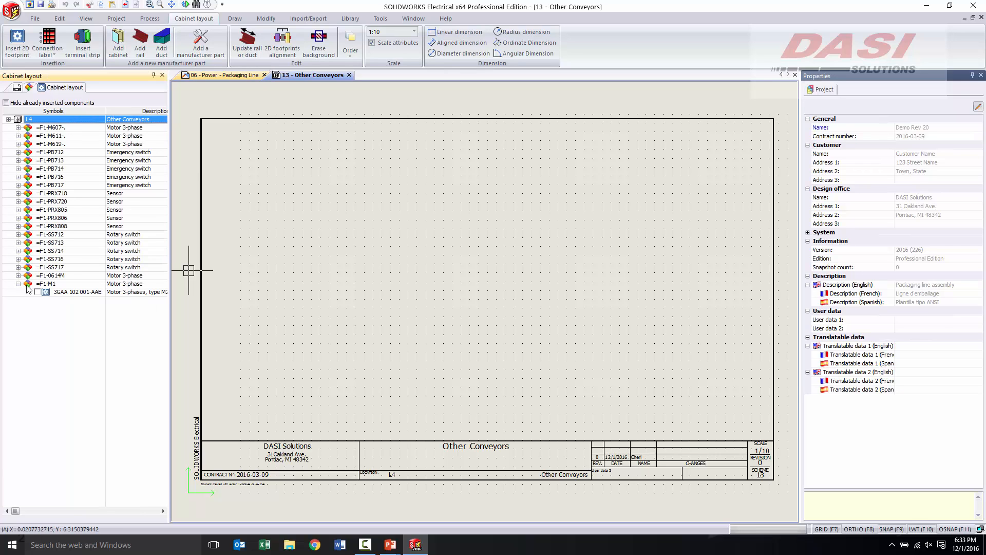
{"action": "left_click", "coordinate": [70, 293]}
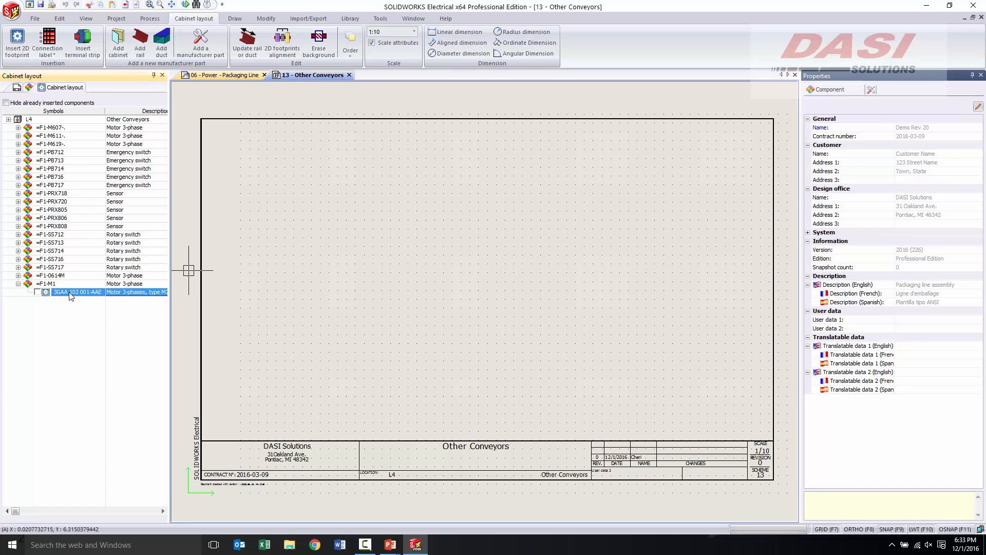
{"action": "right_click", "coordinate": [70, 292]}
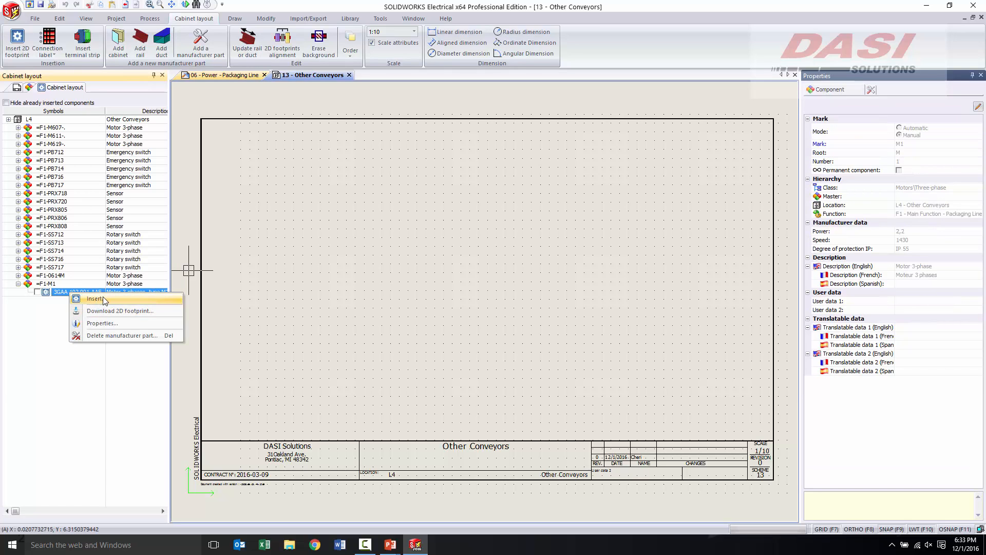
{"action": "left_click", "coordinate": [96, 298]}
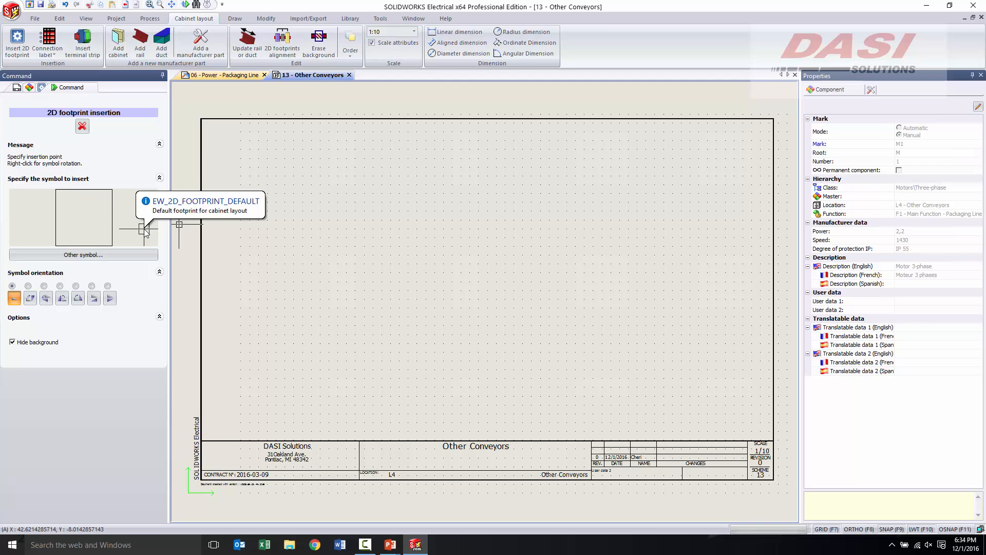
{"action": "left_click", "coordinate": [82, 127]}
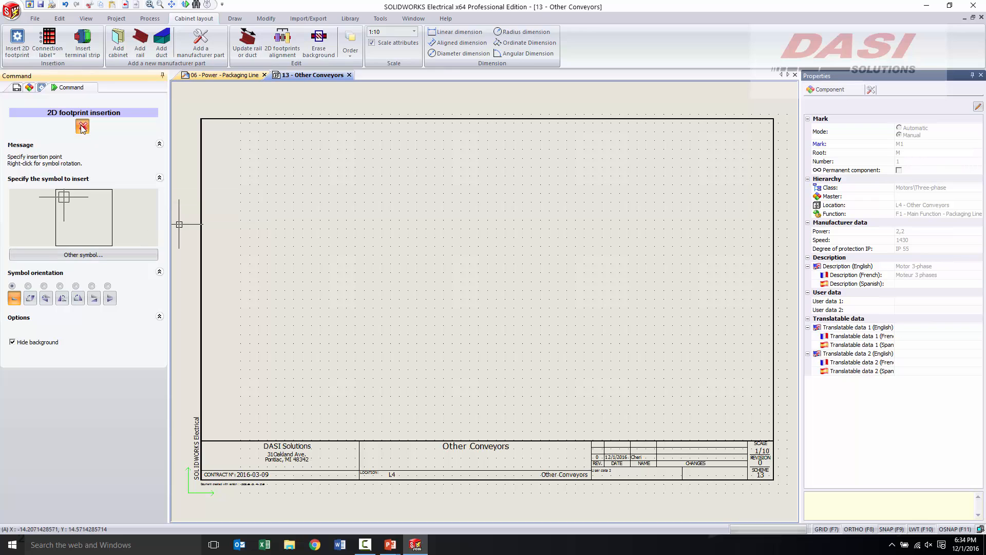
Step: Examine the default 3D part and 2D footprint associations in the library's component classification
{"action": "left_click", "coordinate": [353, 19]}
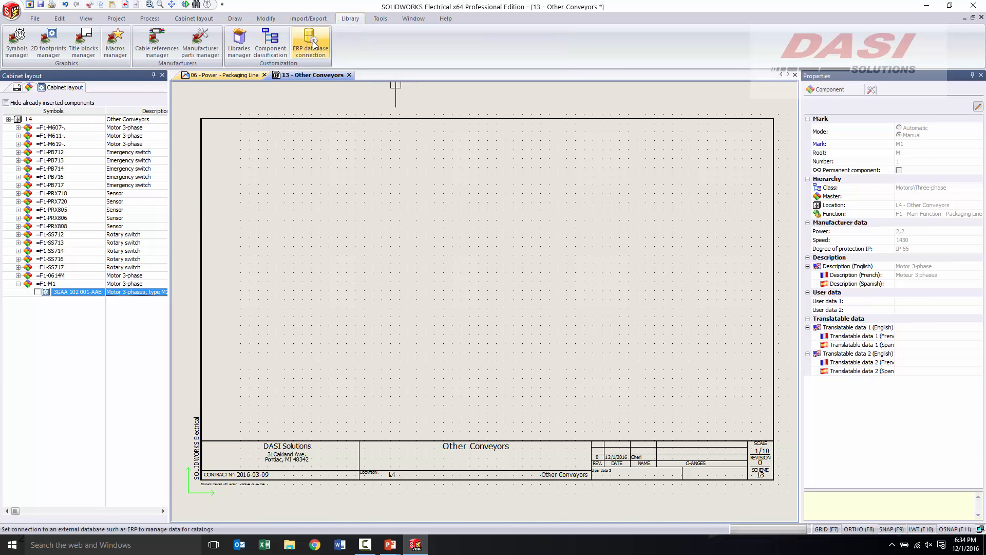
{"action": "left_click", "coordinate": [270, 43]}
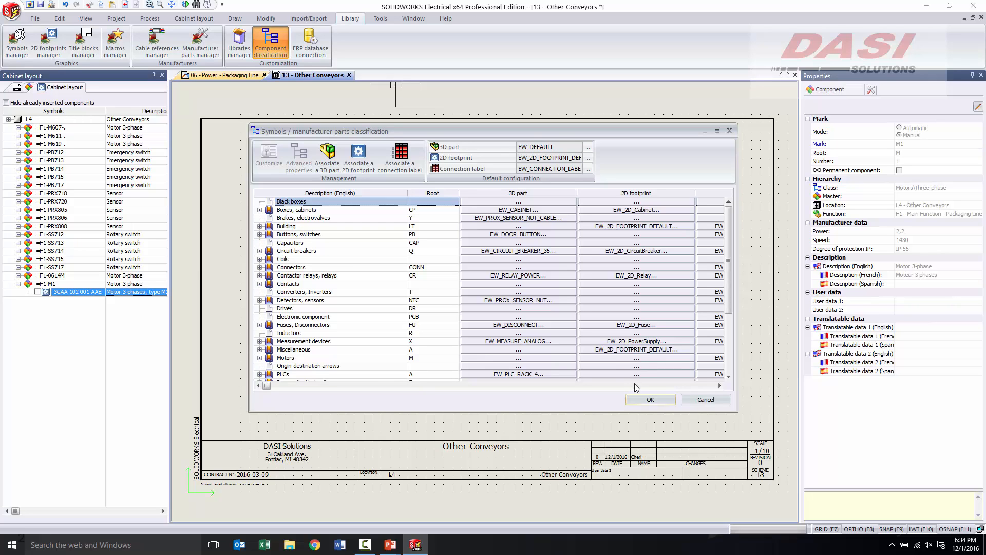
{"action": "left_click", "coordinate": [651, 399]}
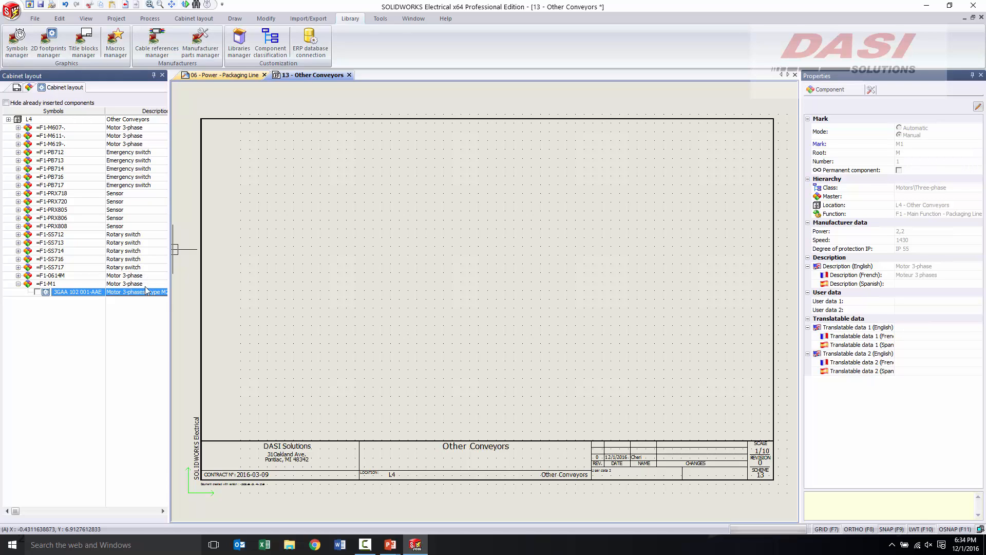
Step: Open the manufacturer part properties of M1's ABB part from the cabinet layout's component list
{"action": "left_click", "coordinate": [55, 284]}
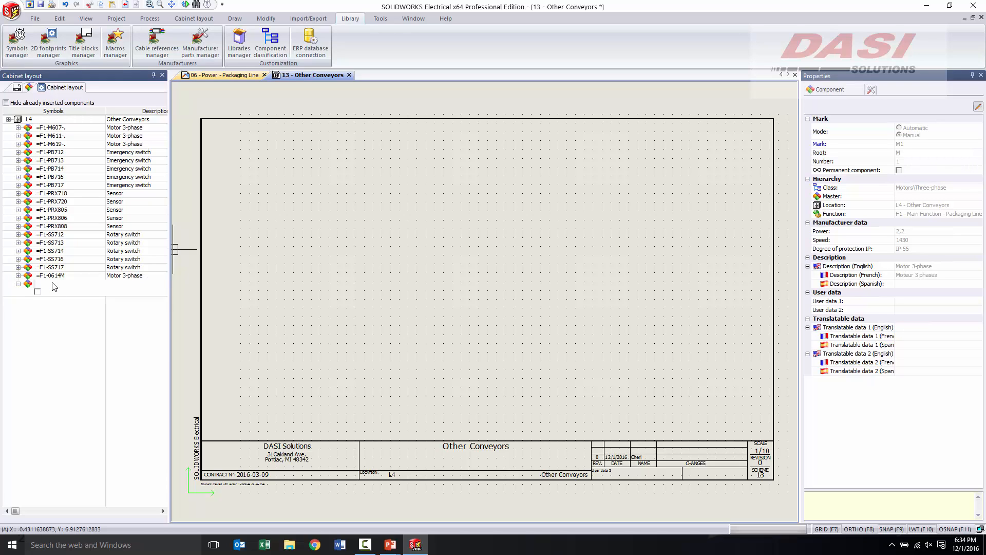
{"action": "right_click", "coordinate": [54, 286]}
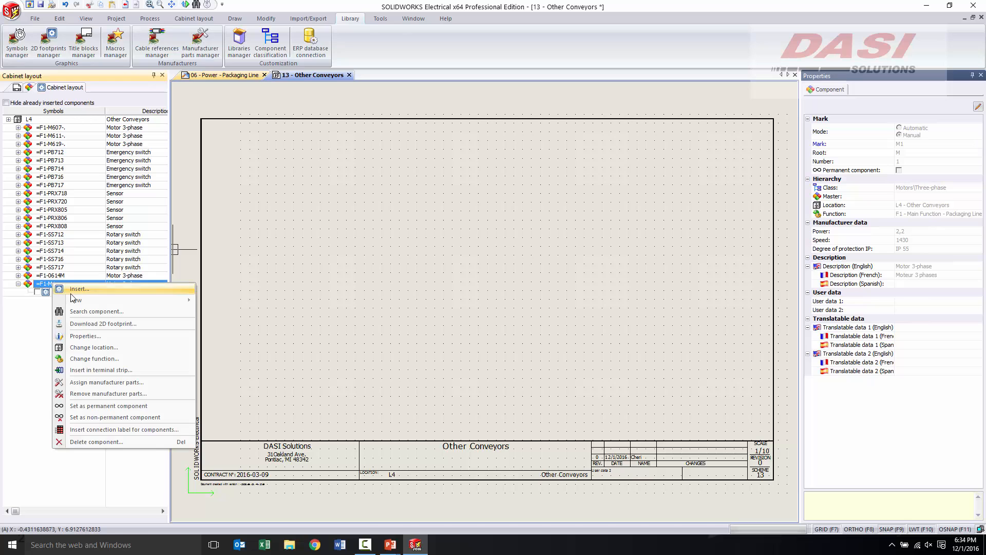
{"action": "left_click", "coordinate": [85, 336]}
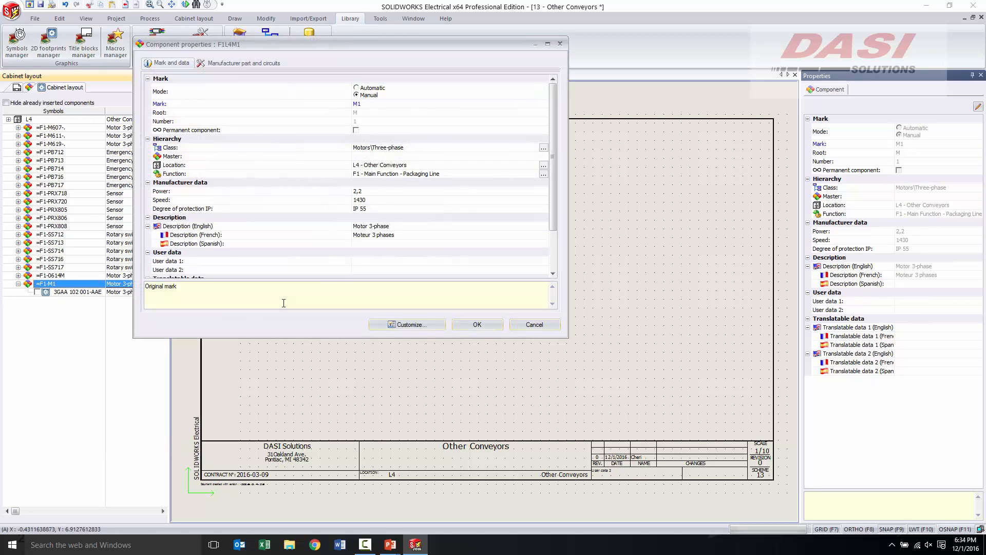
{"action": "left_click", "coordinate": [239, 63]}
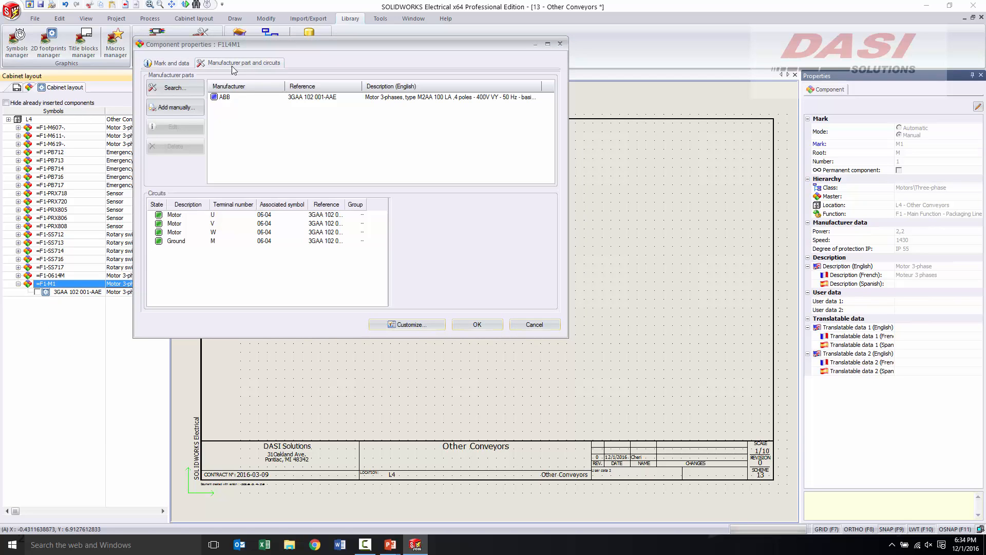
{"action": "left_click", "coordinate": [226, 99]}
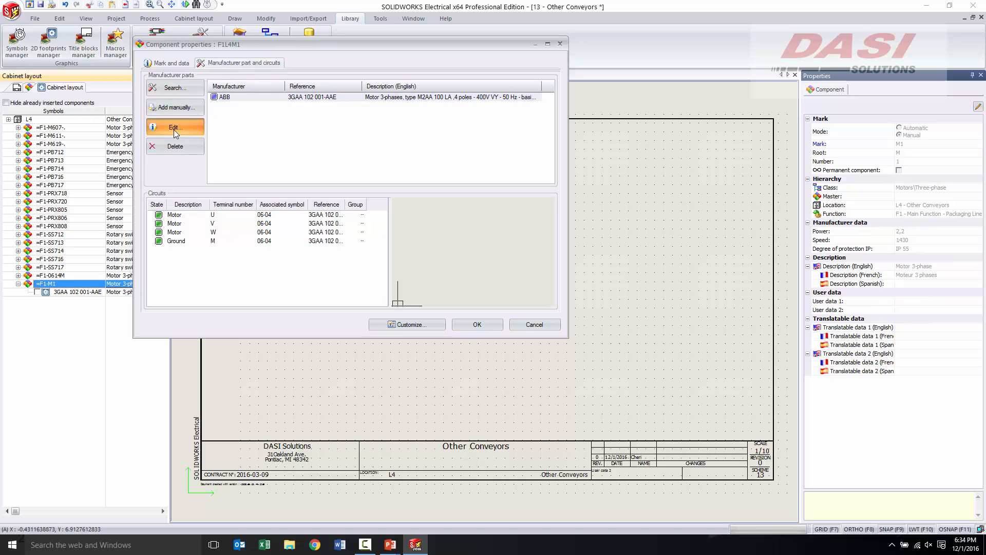
{"action": "left_click", "coordinate": [174, 127]}
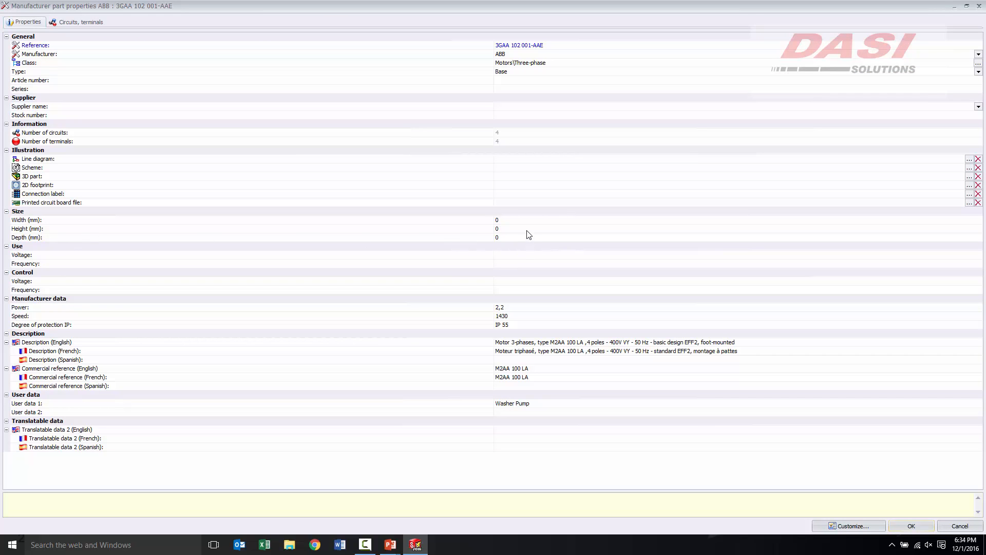
Step: Set the ABB part's width to 900 mm, height to 450 mm and depth to 450 mm, and update the catalog with the changes
{"action": "left_click", "coordinate": [497, 221]}
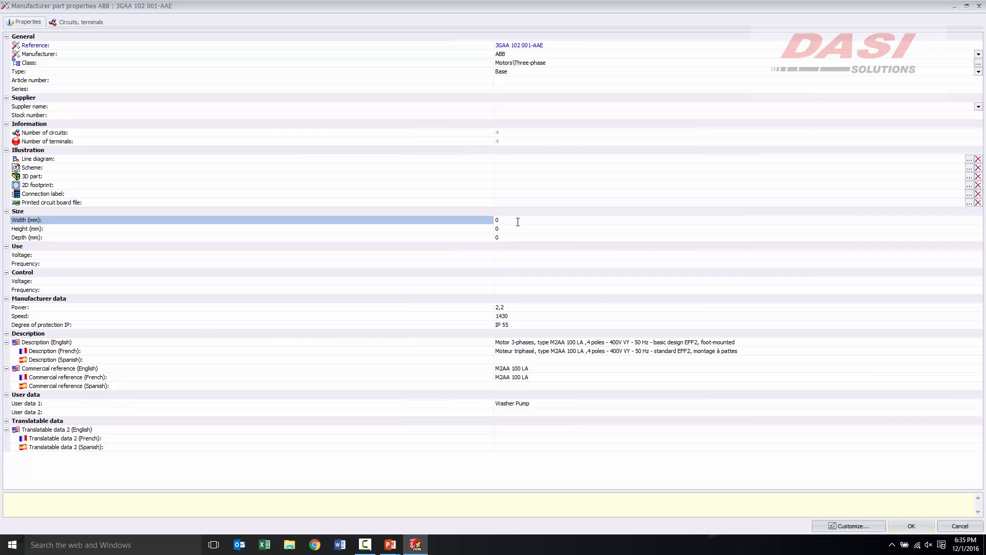
{"action": "type", "text": "900"}
{"action": "left_click", "coordinate": [505, 230]}
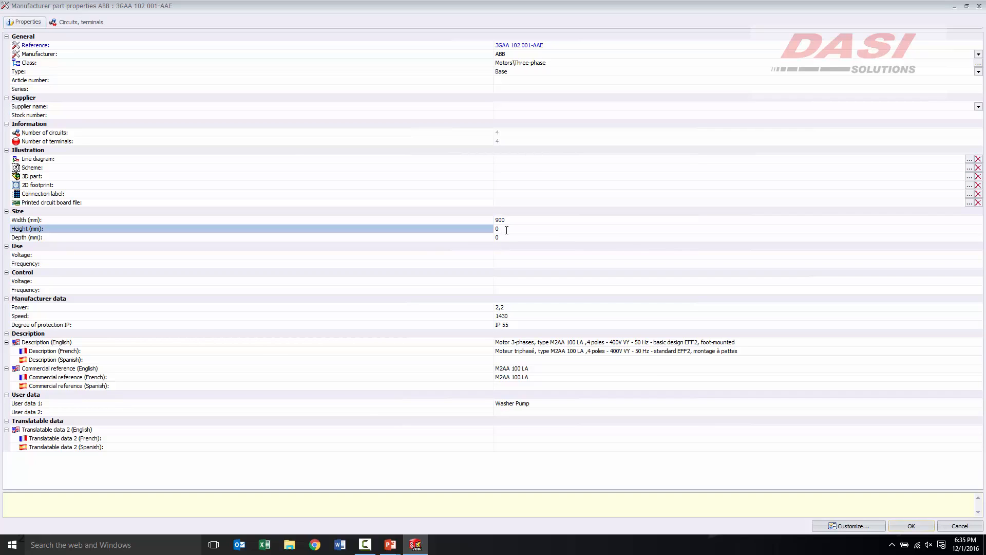
{"action": "type", "text": "450"}
{"action": "left_click", "coordinate": [506, 239]}
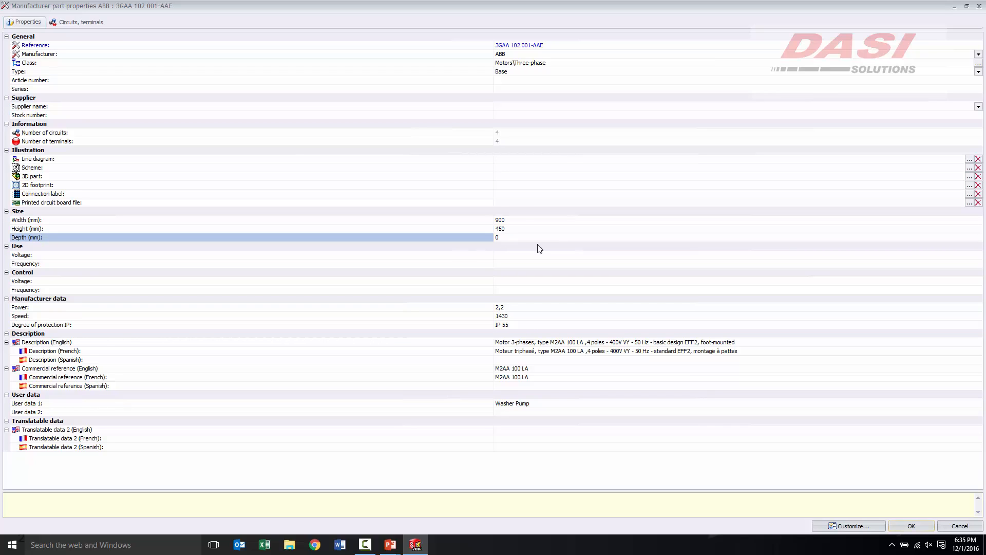
{"action": "type", "text": "450"}
{"action": "left_click", "coordinate": [904, 527]}
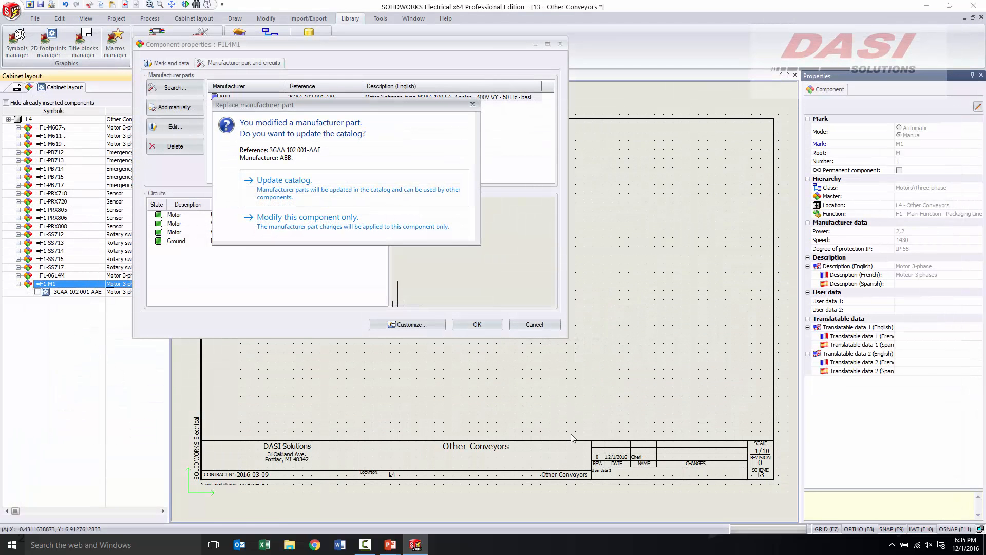
{"action": "left_click", "coordinate": [270, 193]}
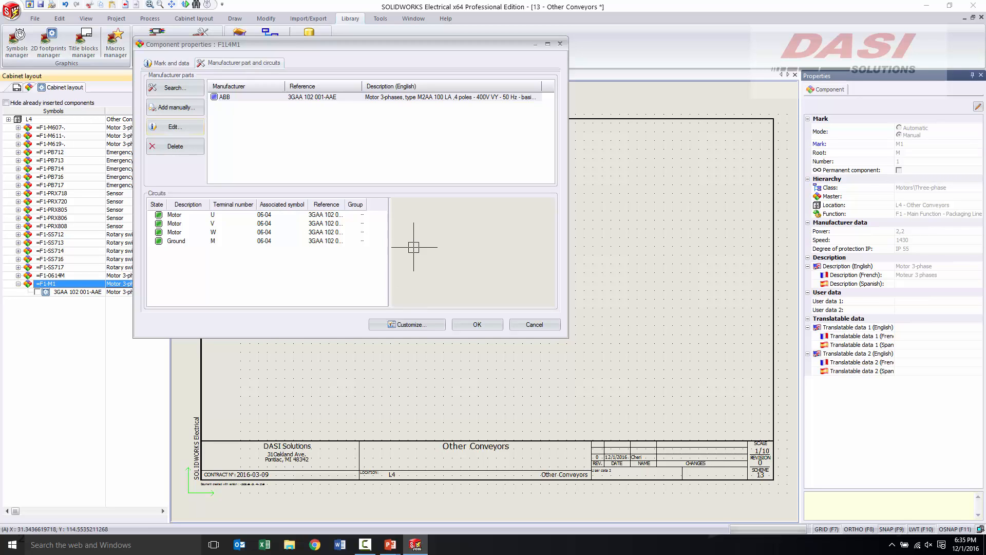
Step: Close M1's component properties and insert the 2D footprint of its ABB part in the lower-right area of the Other Conveyors drawing
{"action": "left_click", "coordinate": [478, 324]}
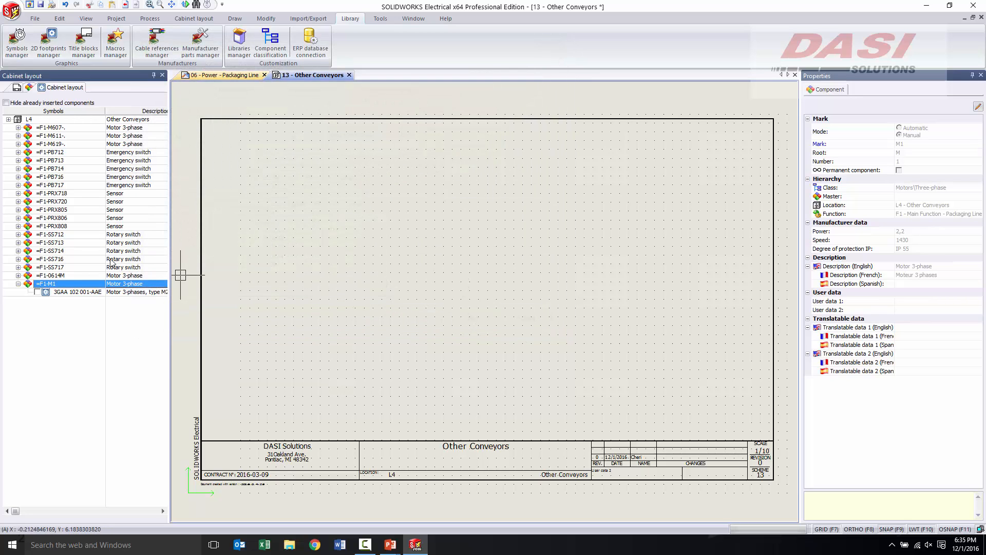
{"action": "right_click", "coordinate": [77, 293]}
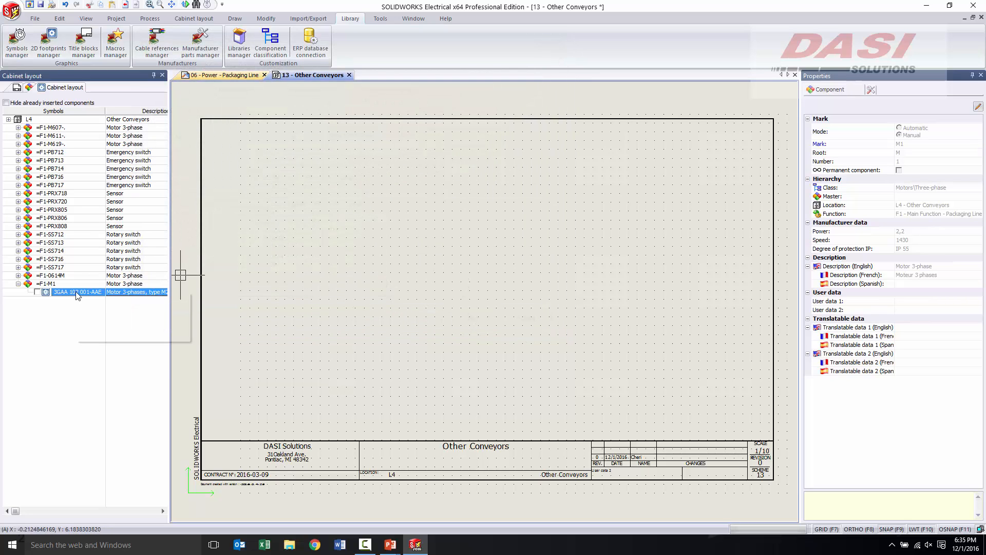
{"action": "left_click", "coordinate": [103, 298]}
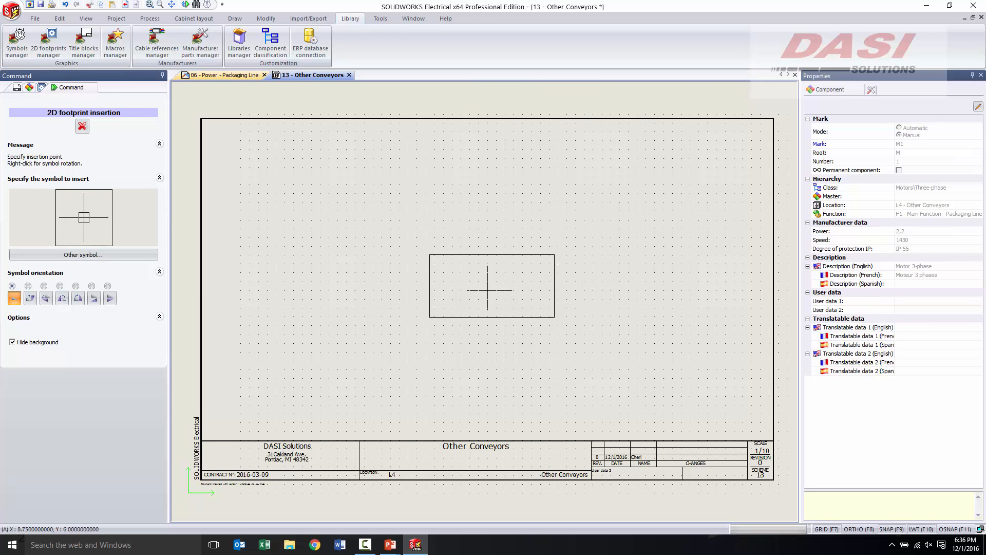
{"action": "left_click", "coordinate": [607, 339]}
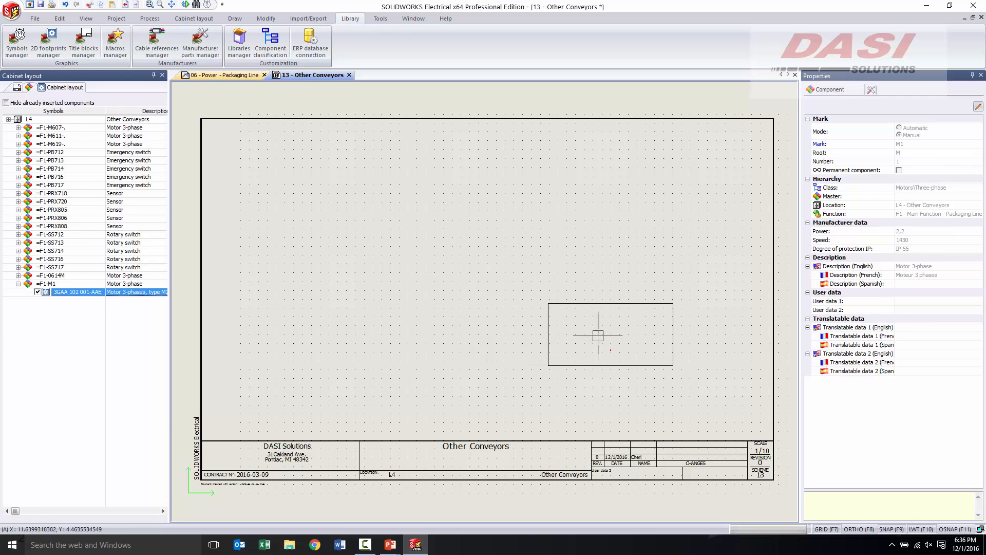
{"action": "scroll", "coordinate": [595, 339], "scroll_direction": "up", "scroll_amount": 6}
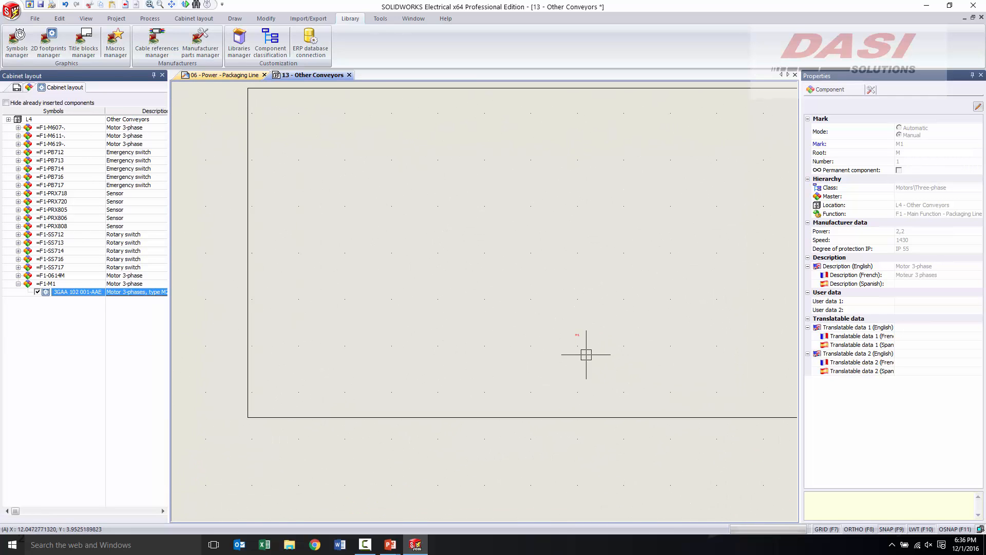
{"action": "scroll", "coordinate": [586, 355], "scroll_direction": "up", "scroll_amount": 3}
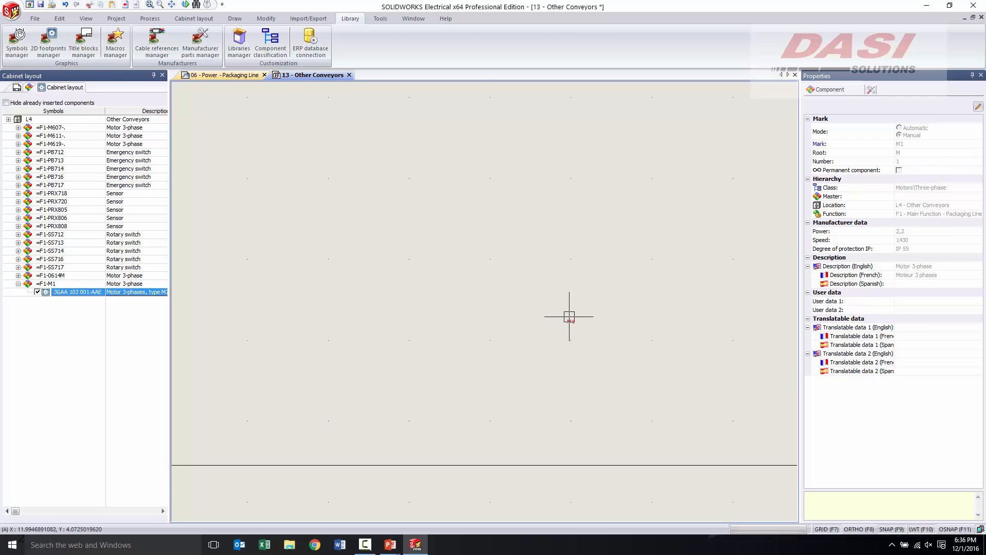
{"action": "scroll", "coordinate": [583, 335], "scroll_direction": "down", "scroll_amount": 5}
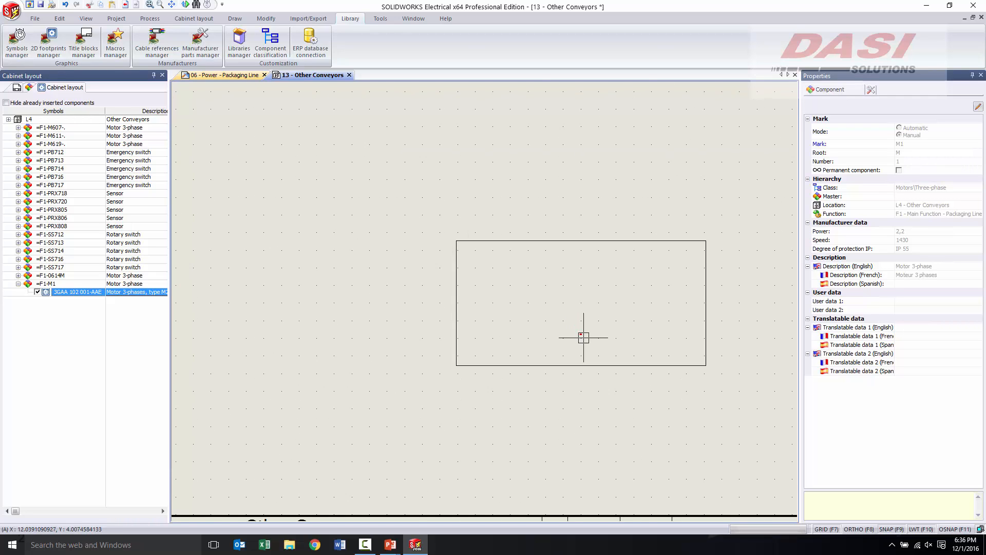
{"action": "scroll", "coordinate": [583, 337], "scroll_direction": "down", "scroll_amount": 3}
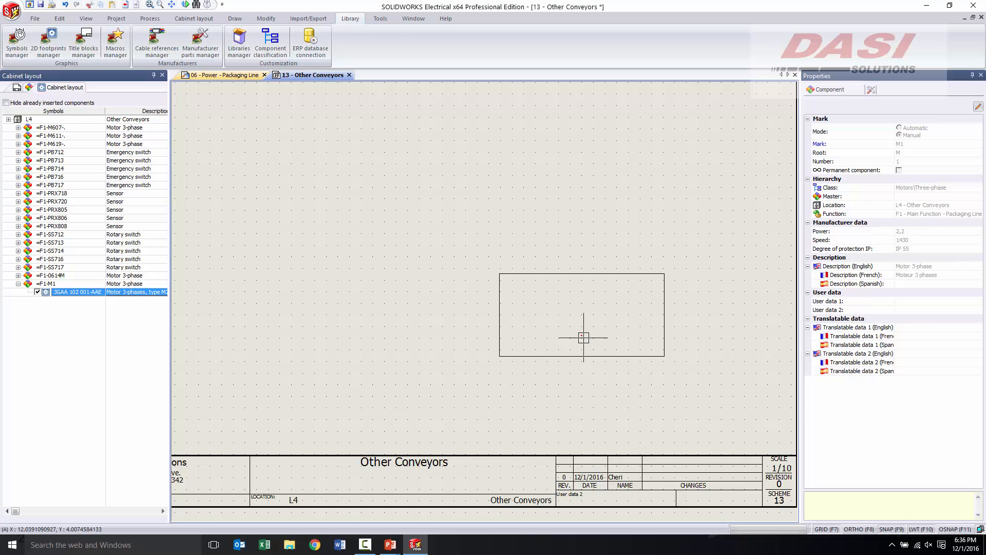
{"action": "scroll", "coordinate": [531, 281], "scroll_direction": "down", "scroll_amount": 2}
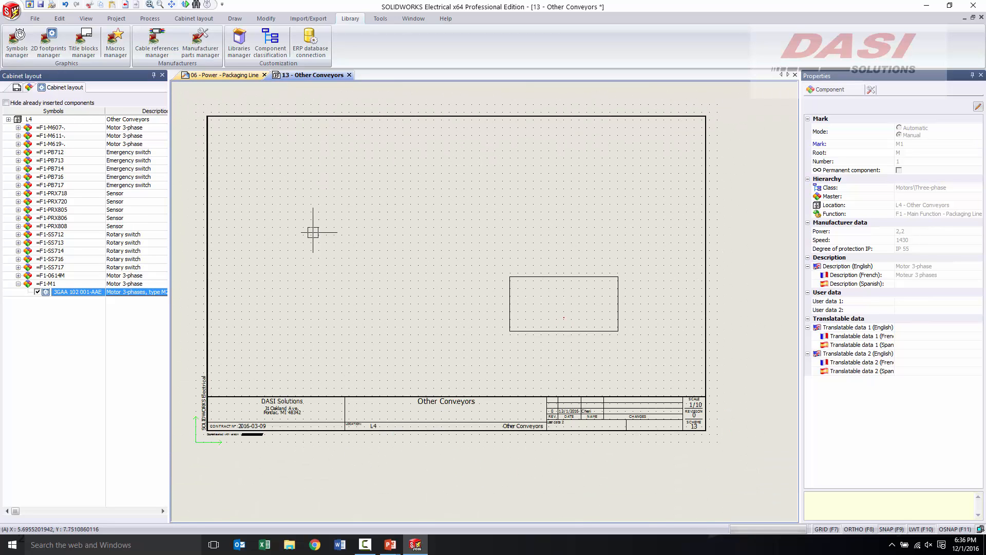
Step: Insert the 2D footprint of sensor PRX720 in the drawing, above the right end of the M1 motor footprint
{"action": "right_click", "coordinate": [43, 202]}
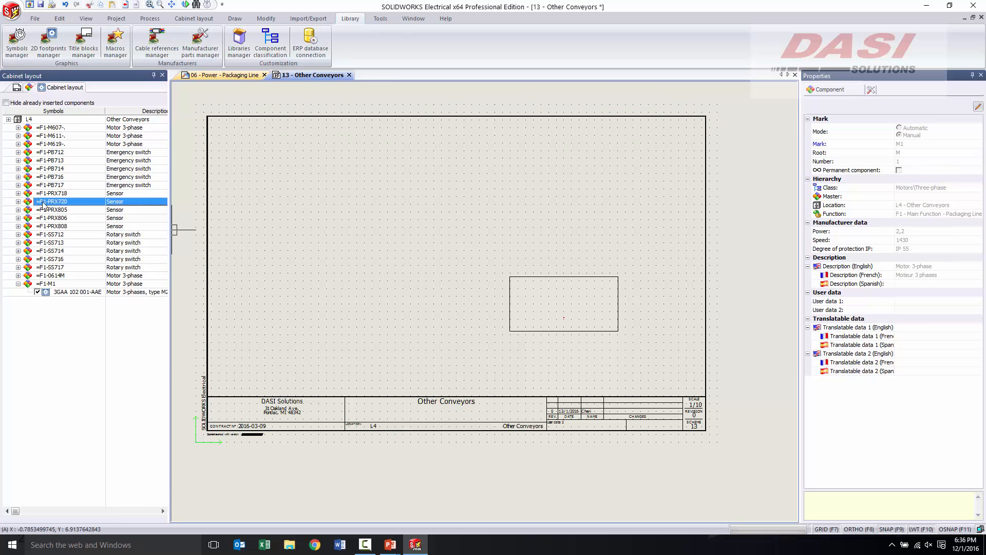
{"action": "left_click", "coordinate": [83, 208]}
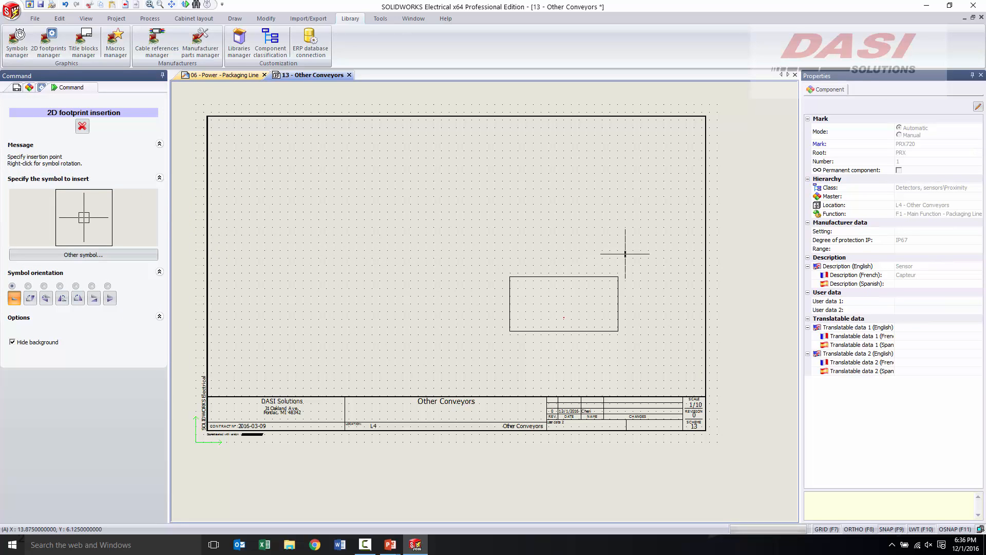
{"action": "left_click", "coordinate": [618, 218]}
{"action": "scroll", "coordinate": [601, 226], "scroll_direction": "up", "scroll_amount": 3}
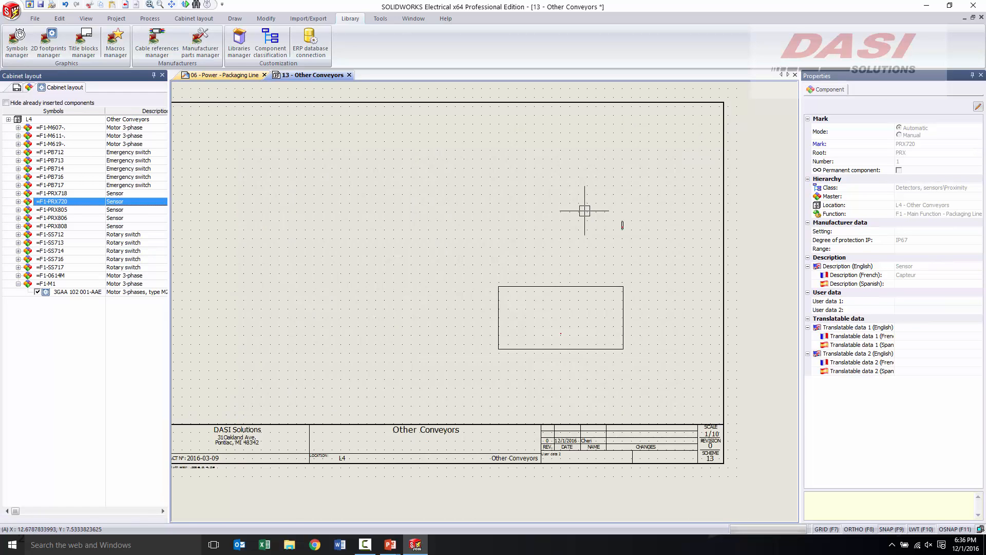
{"action": "scroll", "coordinate": [649, 217], "scroll_direction": "up", "scroll_amount": 2}
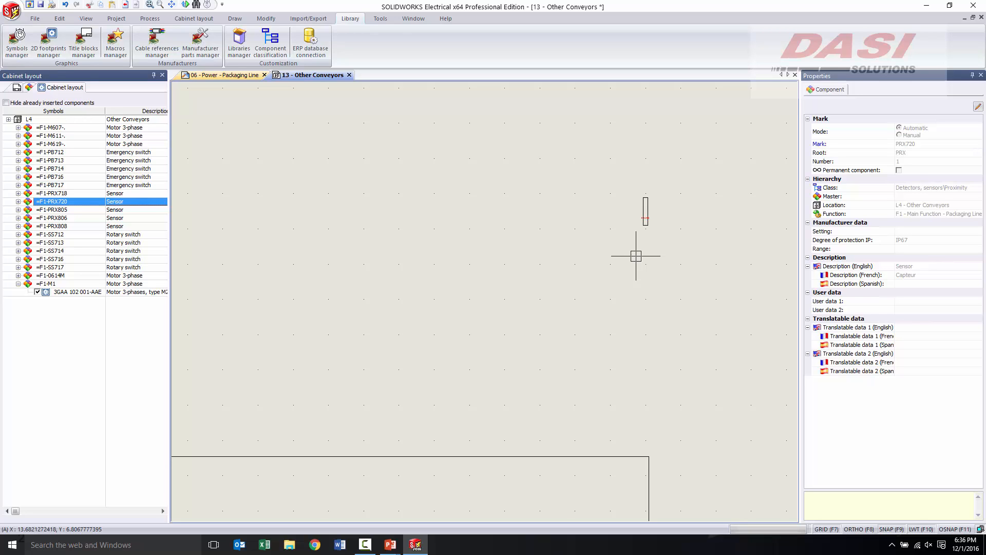
{"action": "scroll", "coordinate": [582, 379], "scroll_direction": "down", "scroll_amount": 2}
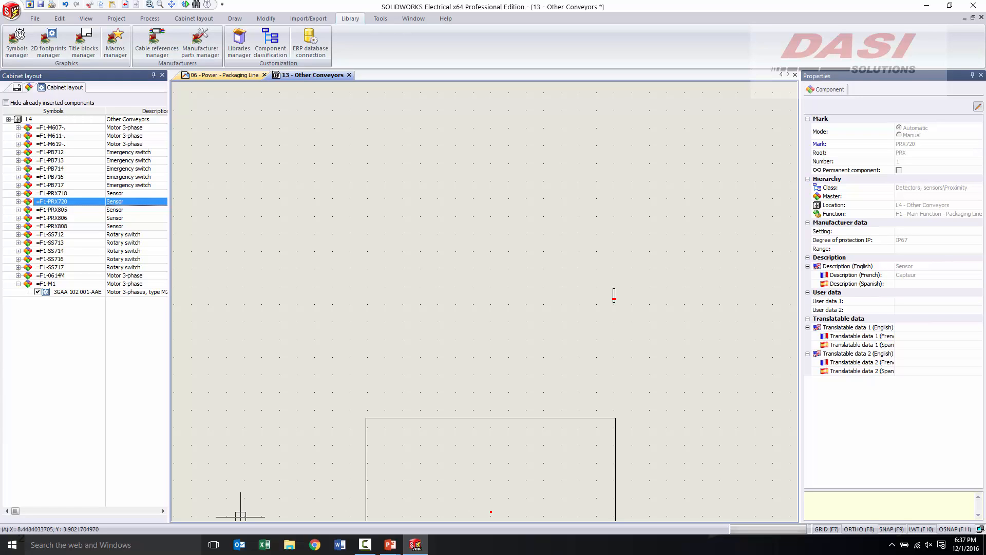
{"action": "scroll", "coordinate": [334, 403], "scroll_direction": "down", "scroll_amount": 3}
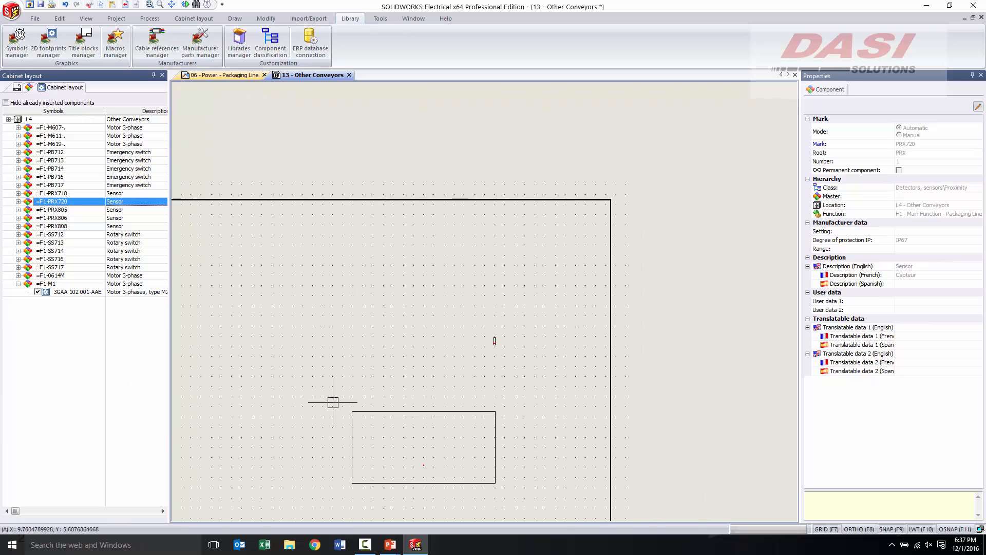
{"action": "middle_click_drag", "start_coordinate": [313, 349], "coordinate": [386, 286]}
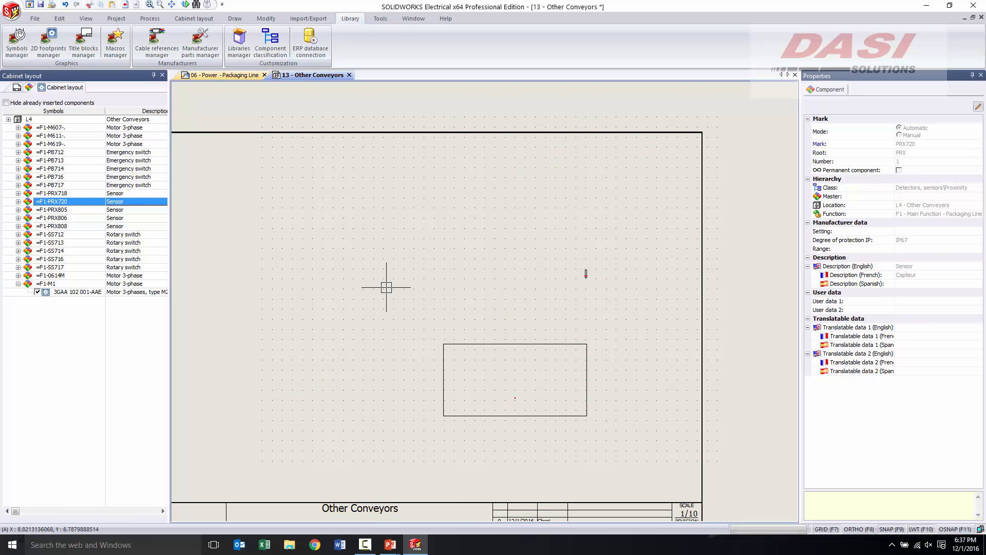
{"action": "scroll", "coordinate": [386, 329], "scroll_direction": "down", "scroll_amount": 3}
{"action": "mouse_move", "coordinate": [386, 330]}
{"action": "middle_mouse_down"}
{"action": "mouse_move", "coordinate": [427, 315]}
{"action": "mouse_move", "coordinate": [528, 311]}
{"action": "middle_mouse_up"}
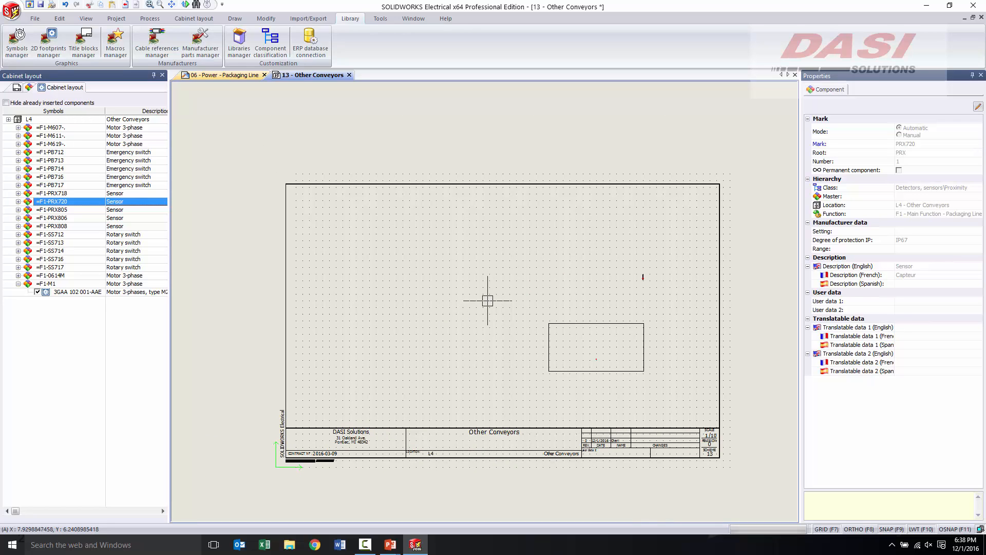
Step: Switch to the 06 - Power schematic and check motor M1's location in its component properties
{"action": "left_click", "coordinate": [219, 75]}
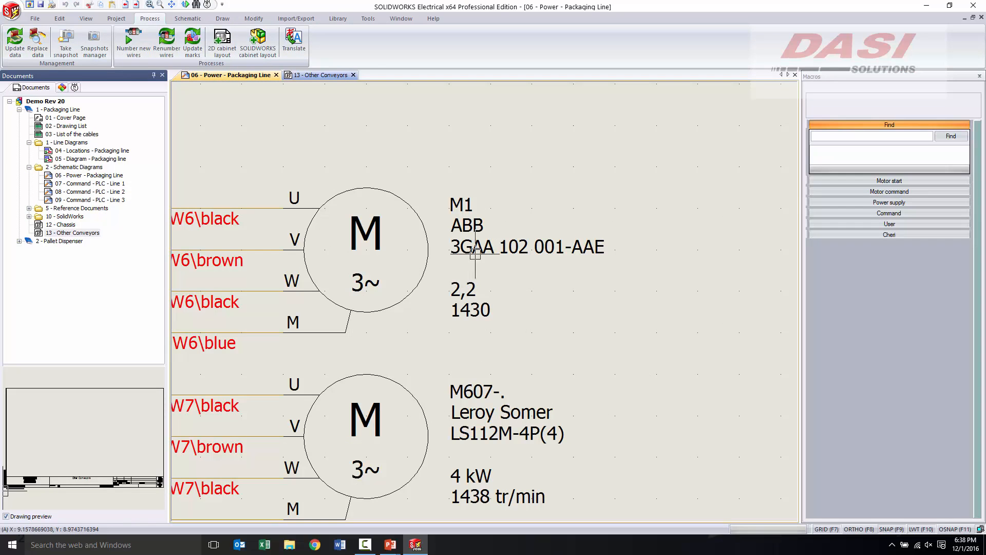
{"action": "left_click", "coordinate": [425, 228]}
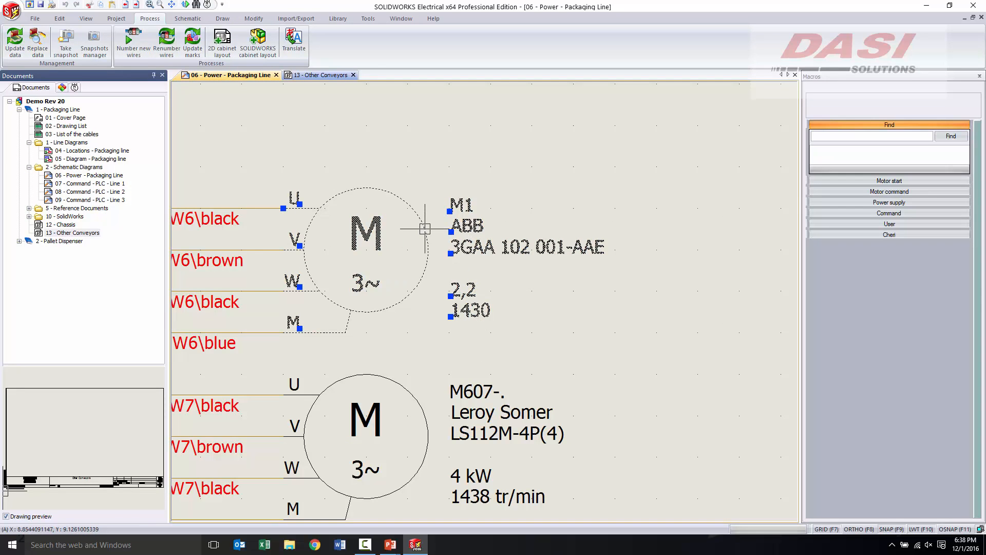
{"action": "right_click", "coordinate": [425, 228]}
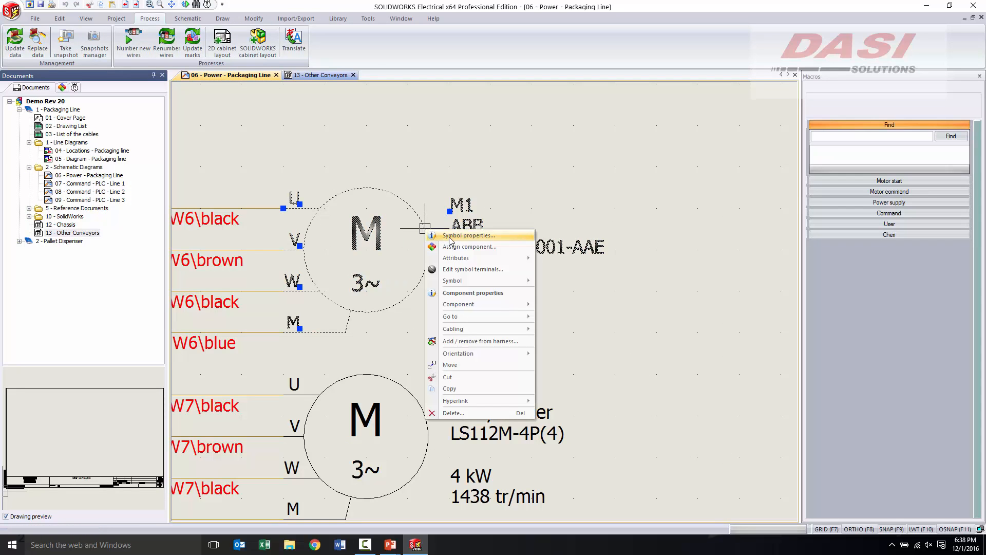
{"action": "left_click", "coordinate": [450, 293]}
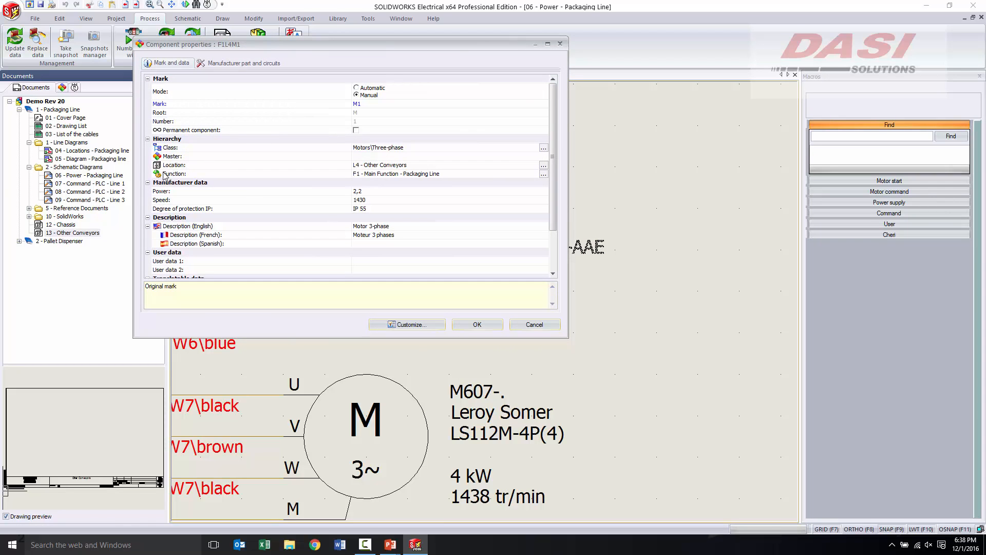
{"action": "left_click", "coordinate": [389, 166]}
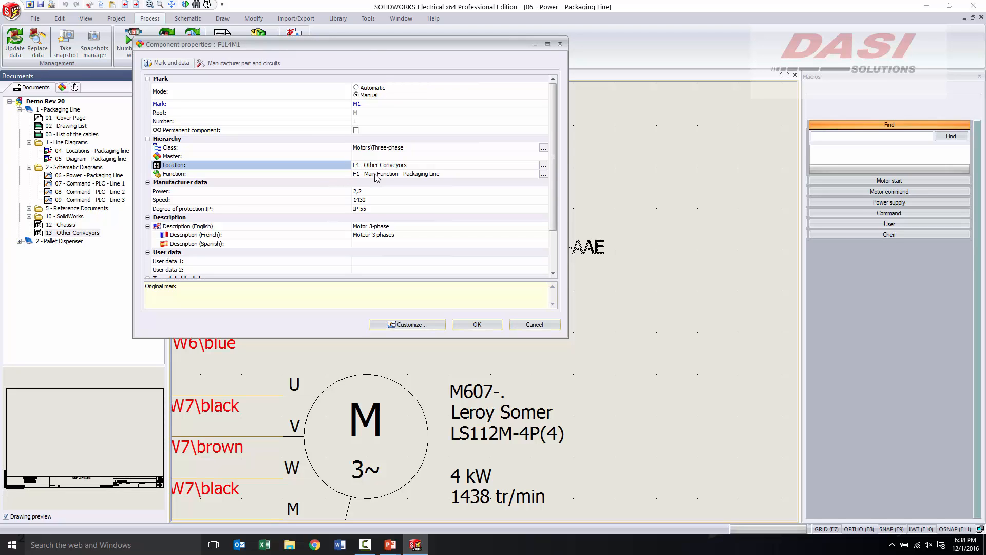
{"action": "left_click", "coordinate": [470, 326]}
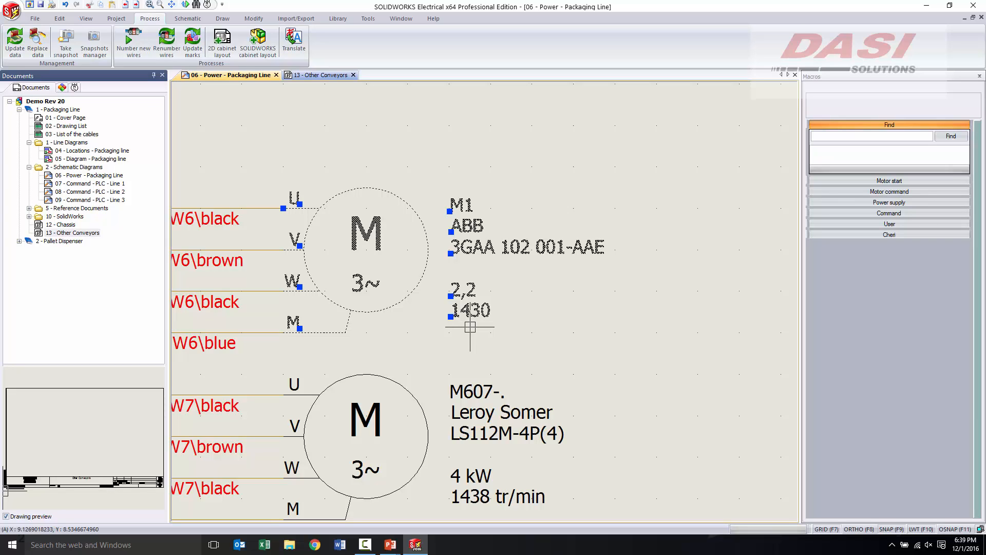
Step: Delete the ABB manufacturer part from motor M1 in the power schematic
{"action": "scroll", "coordinate": [481, 324], "scroll_direction": "down", "scroll_amount": 2}
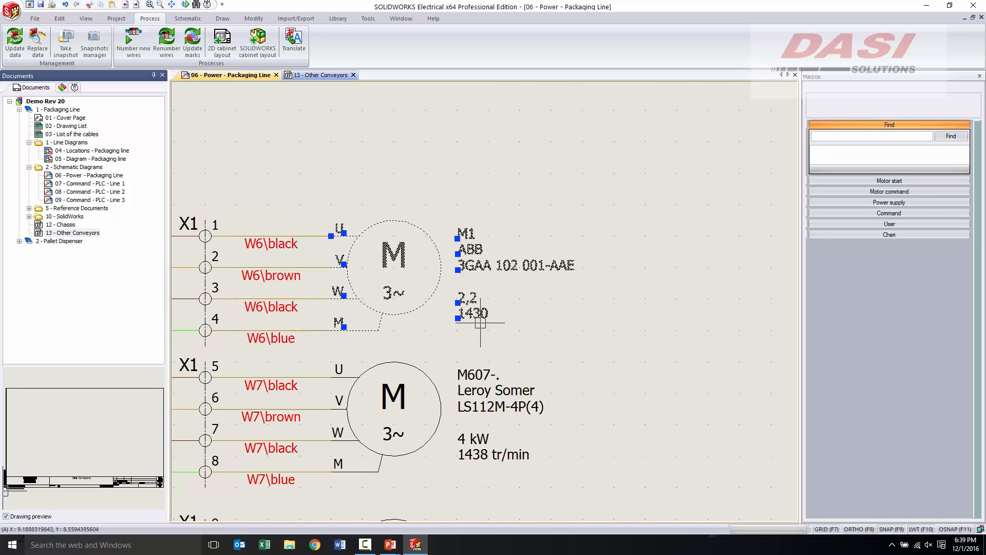
{"action": "middle_click_drag", "start_coordinate": [465, 343], "coordinate": [523, 299]}
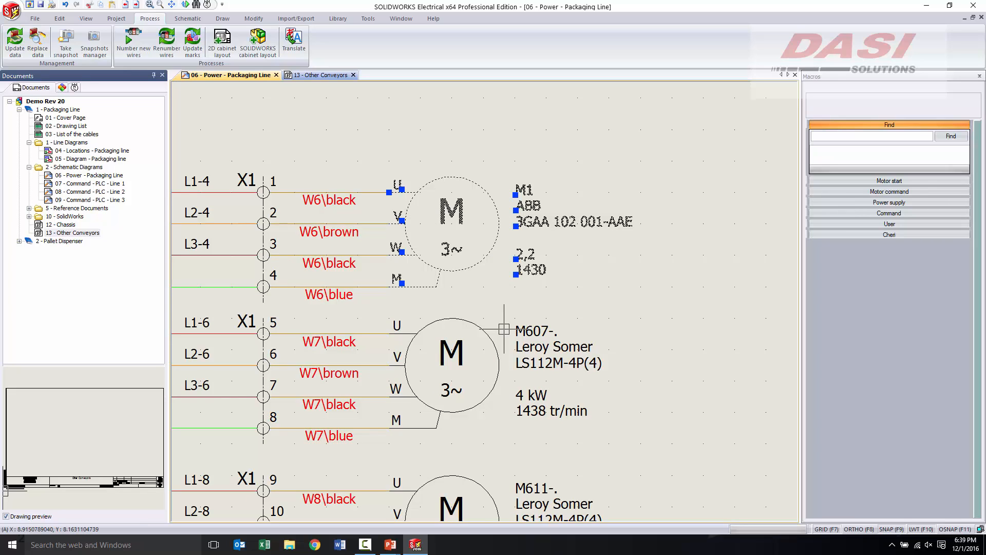
{"action": "right_click", "coordinate": [500, 208]}
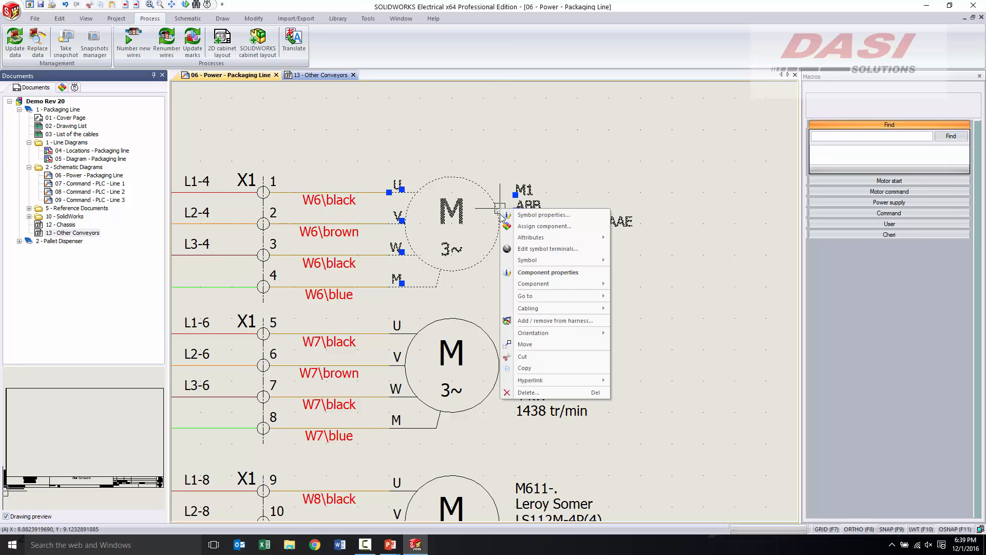
{"action": "left_click", "coordinate": [542, 279]}
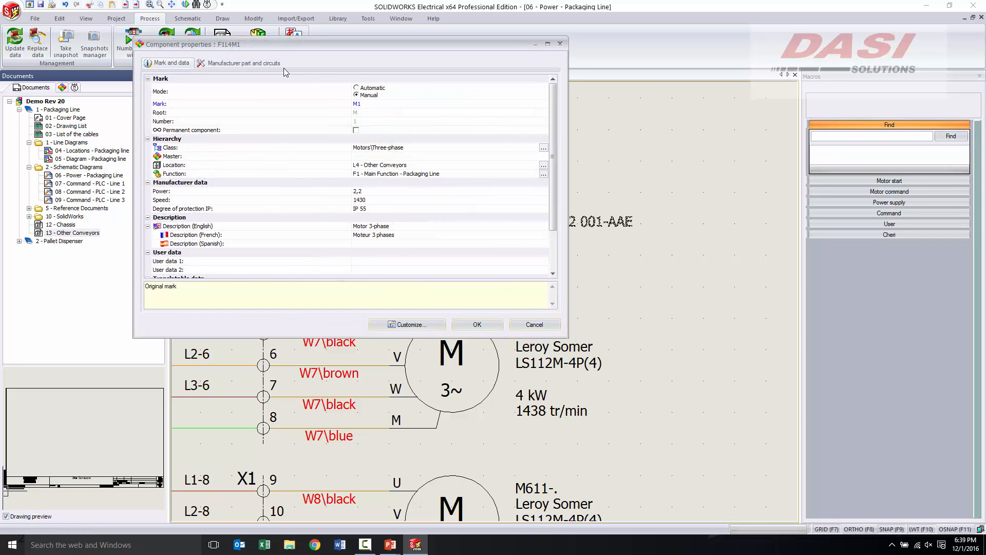
{"action": "left_click", "coordinate": [263, 66]}
{"action": "left_click", "coordinate": [225, 97]}
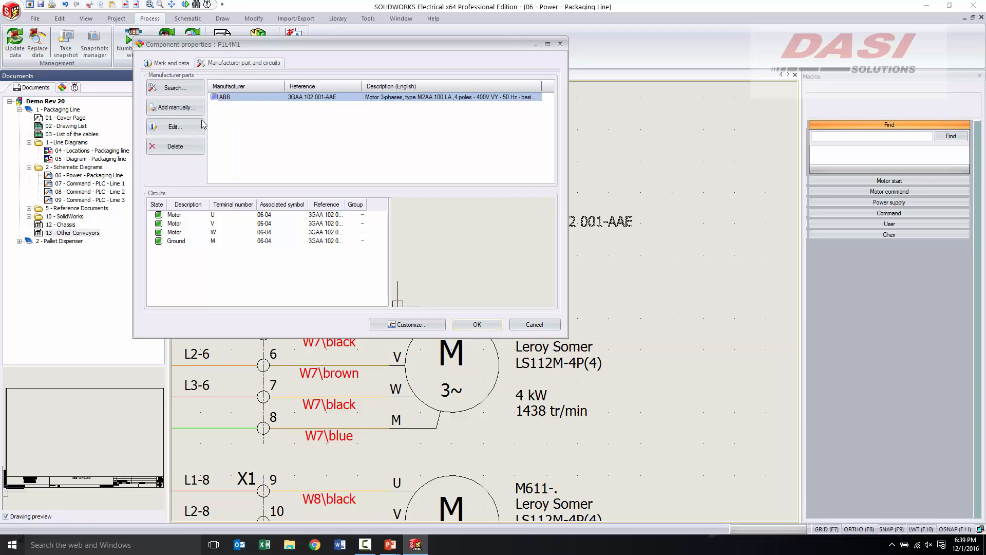
{"action": "left_click", "coordinate": [174, 146]}
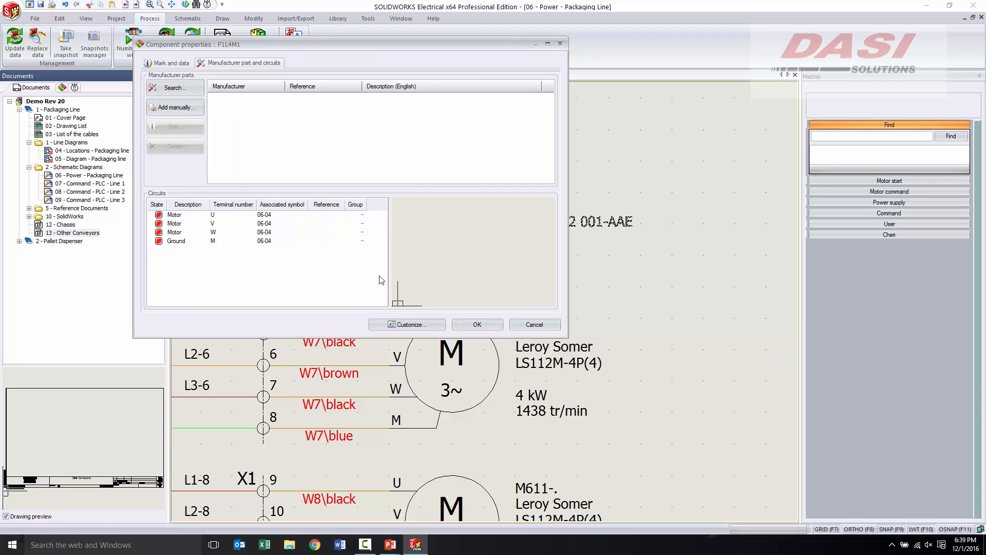
{"action": "left_click", "coordinate": [477, 324]}
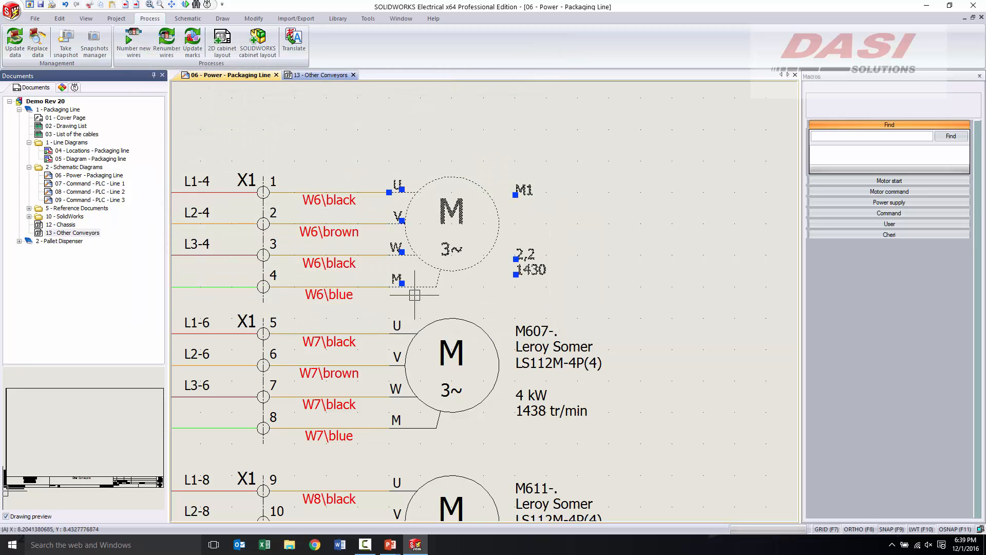
{"action": "scroll", "coordinate": [413, 294], "scroll_direction": "down", "scroll_amount": 2}
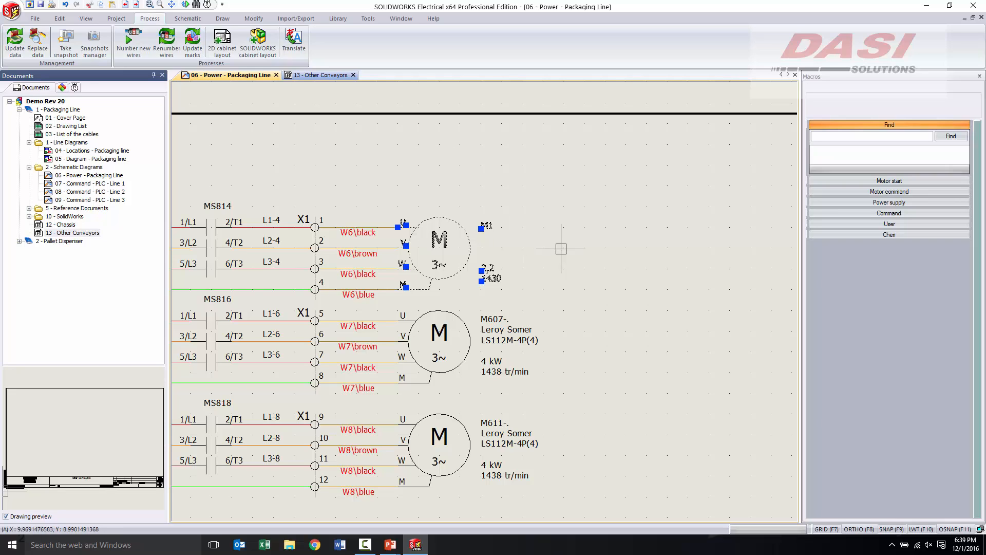
{"action": "key", "text": "Escape"}
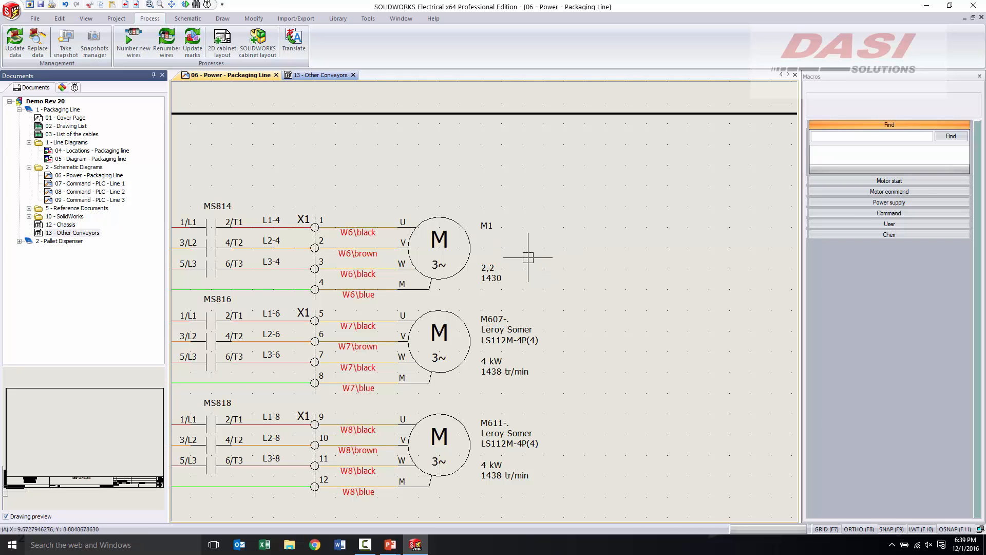
Step: Add the AssignedPartNotUsed_Imperial, PartWithTooManyContact_Imperial and MissingComponentReference_Imperial design rule checks to the project
{"action": "left_click", "coordinate": [117, 19]}
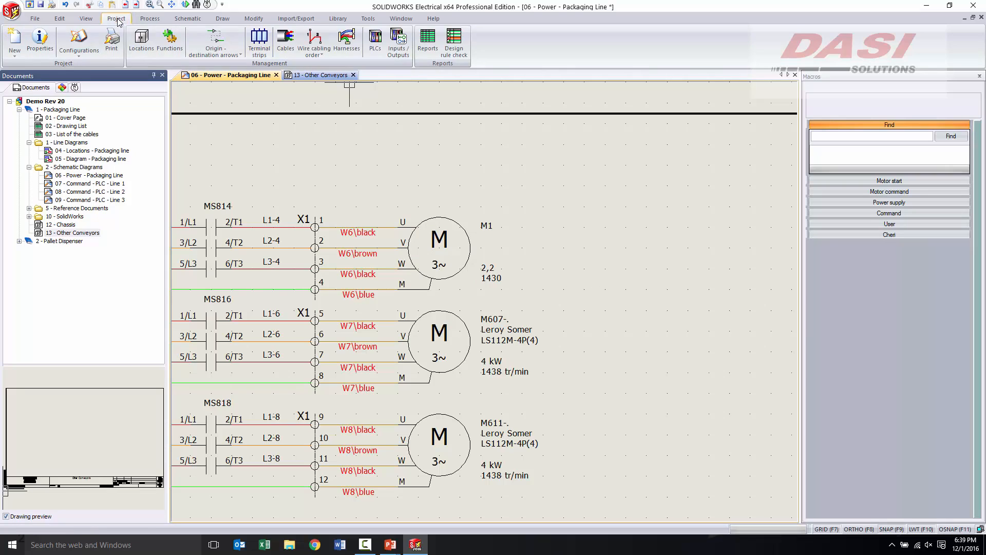
{"action": "left_click", "coordinate": [453, 55]}
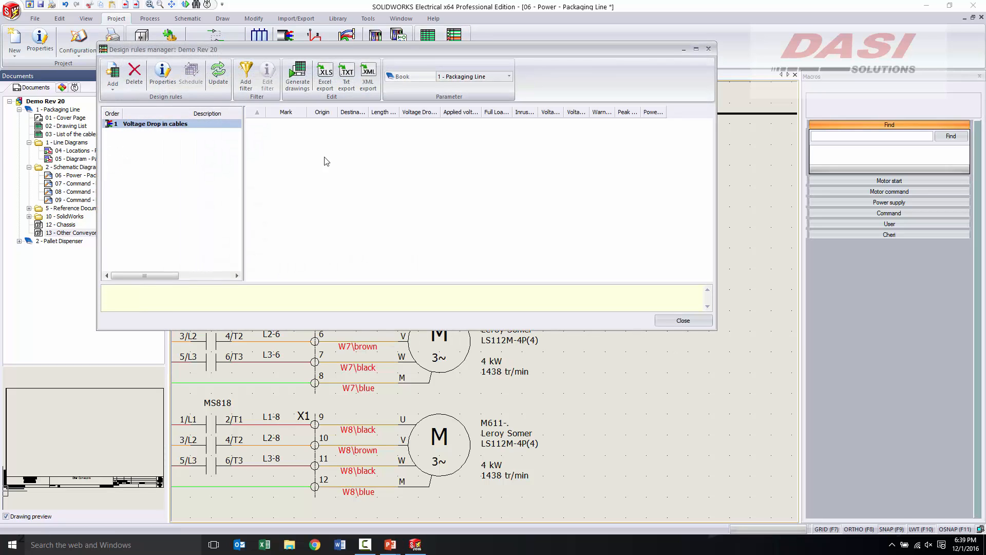
{"action": "left_click", "coordinate": [113, 75]}
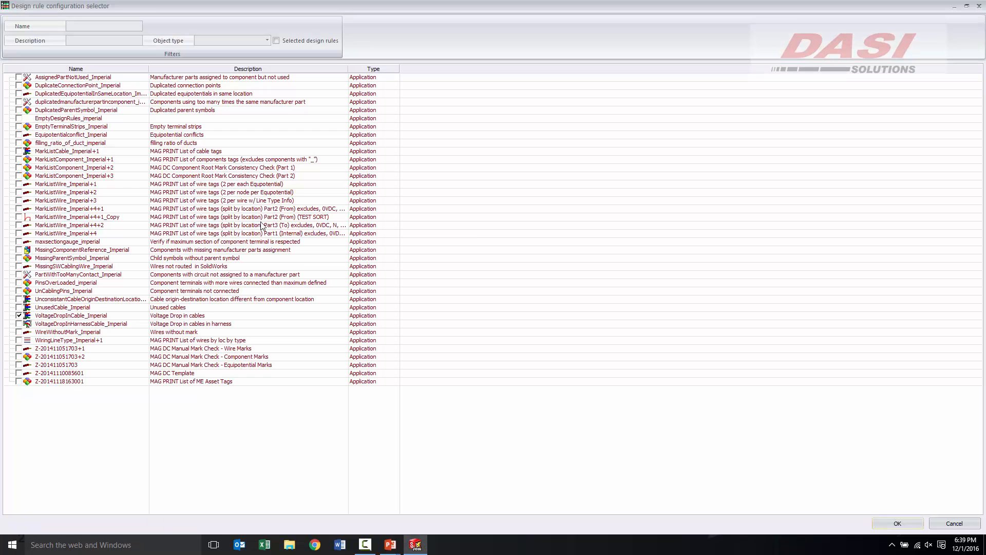
{"action": "left_click", "coordinate": [19, 77]}
{"action": "left_click", "coordinate": [19, 274]}
{"action": "left_click", "coordinate": [19, 251]}
{"action": "left_click", "coordinate": [896, 523]}
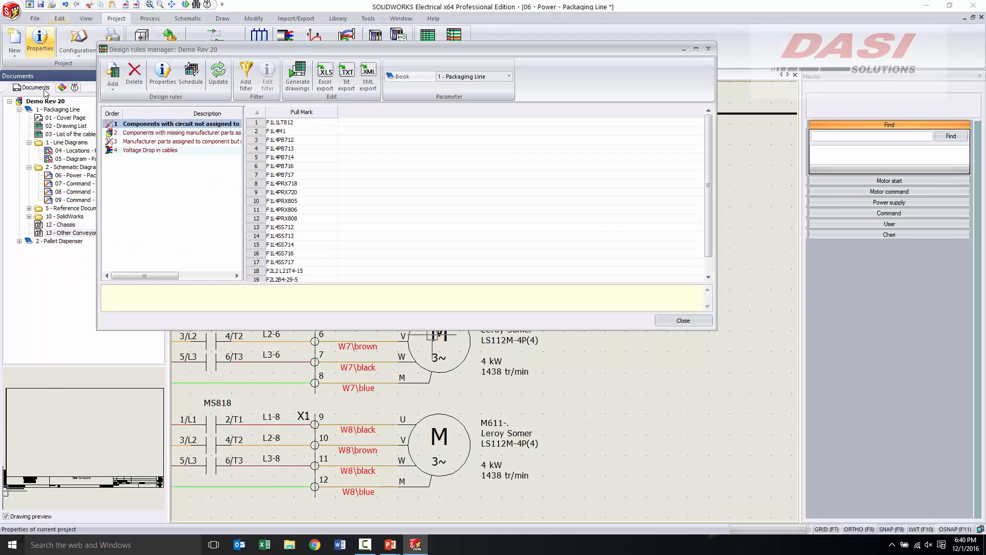
Step: Review the rules for unused manufacturer parts and unassigned circuits, highlight M1's entry in the latter, and close the design rules manager
{"action": "left_click", "coordinate": [140, 142]}
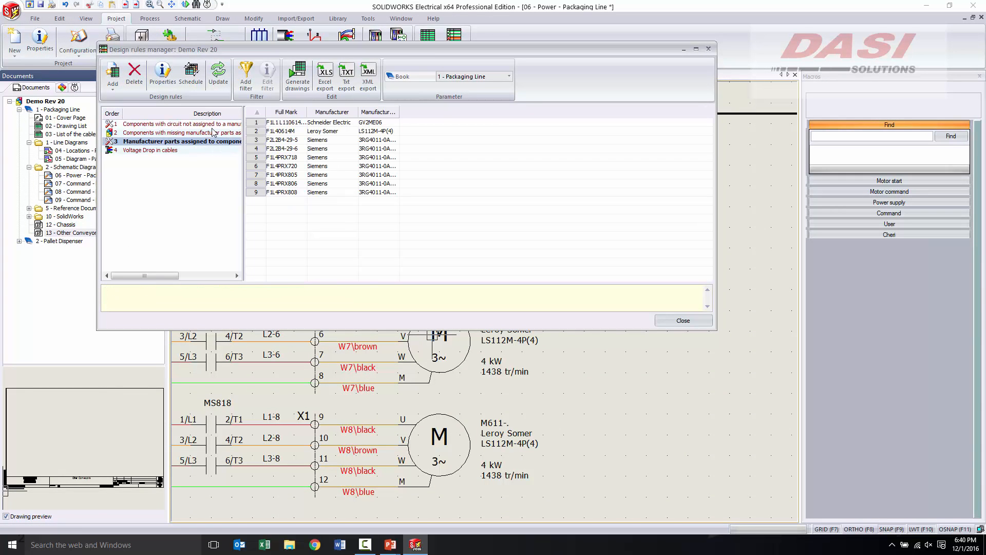
{"action": "left_click", "coordinate": [174, 124]}
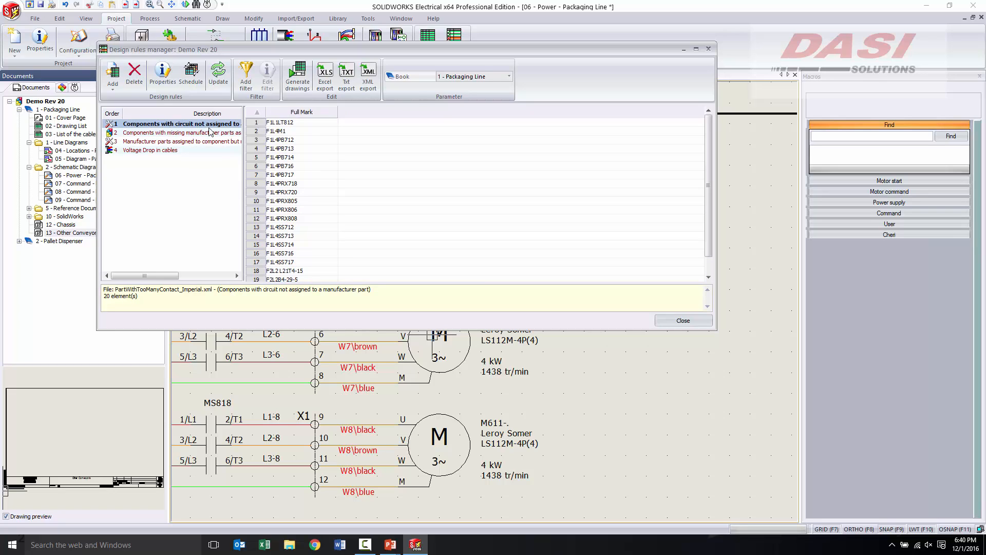
{"action": "left_click", "coordinate": [287, 132]}
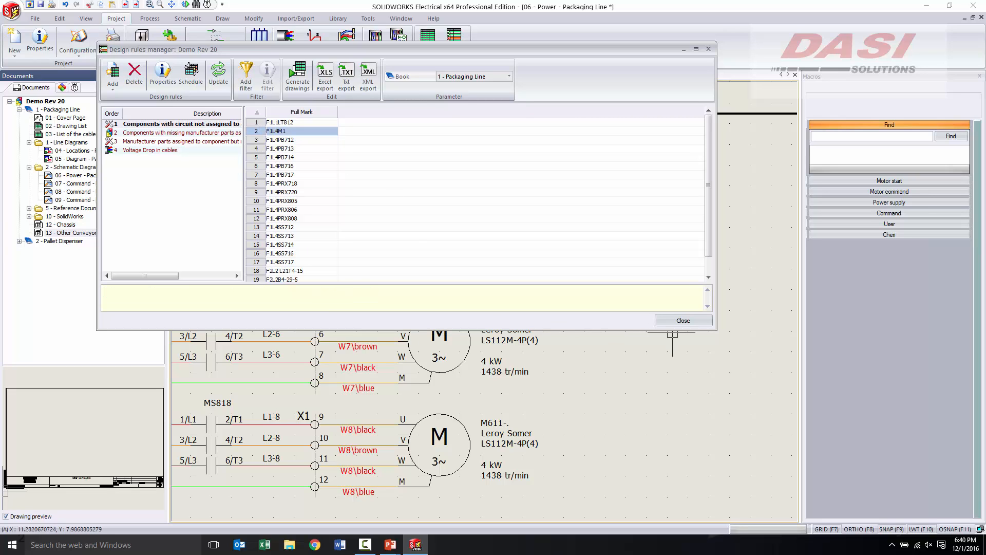
{"action": "left_click", "coordinate": [684, 320]}
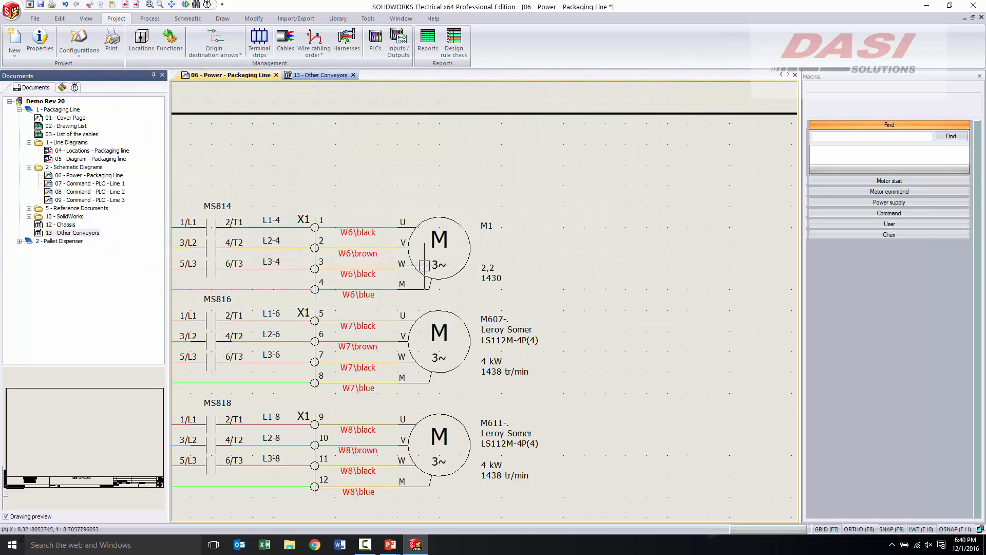
Step: Assign the ABB manufacturer part 3GAA 101 312-BAE to motor M1 in the power schematic
{"action": "left_click", "coordinate": [429, 218]}
{"action": "right_click", "coordinate": [429, 218]}
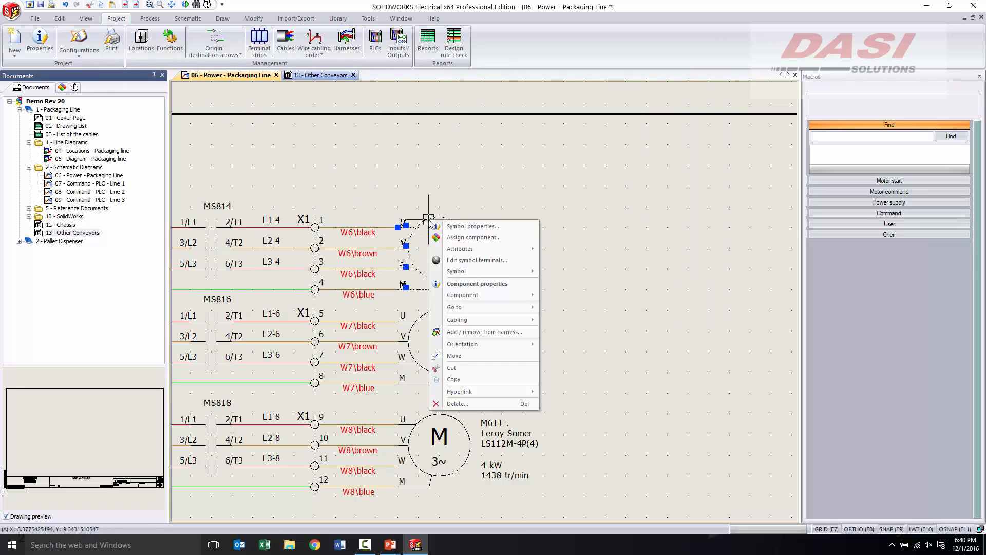
{"action": "left_click", "coordinate": [490, 284]}
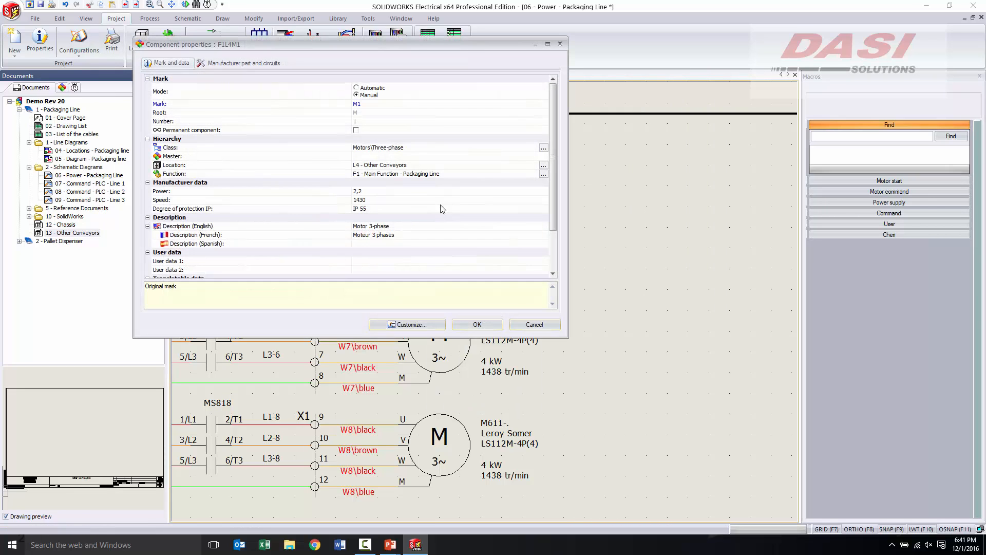
{"action": "left_click", "coordinate": [244, 63]}
{"action": "left_click", "coordinate": [175, 88]}
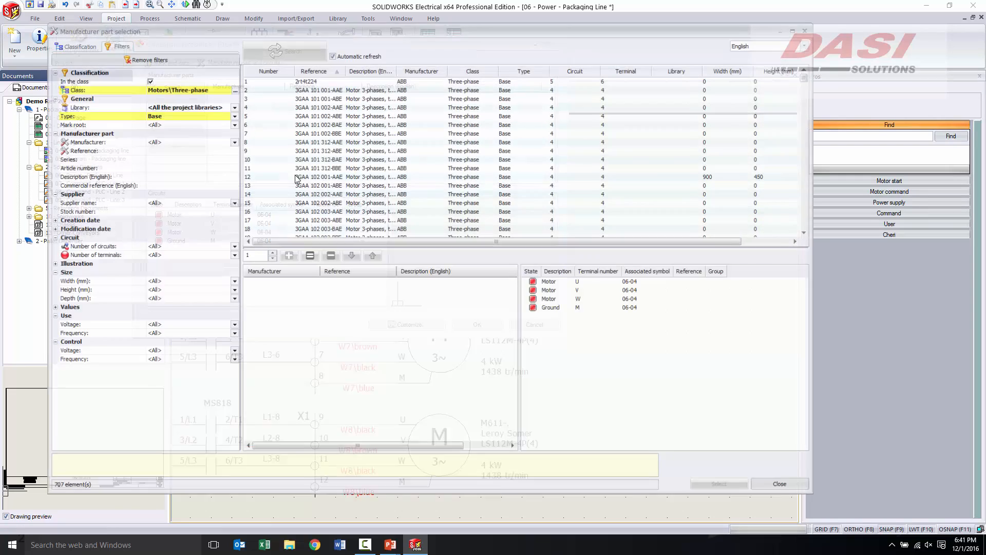
{"action": "left_click", "coordinate": [288, 257]}
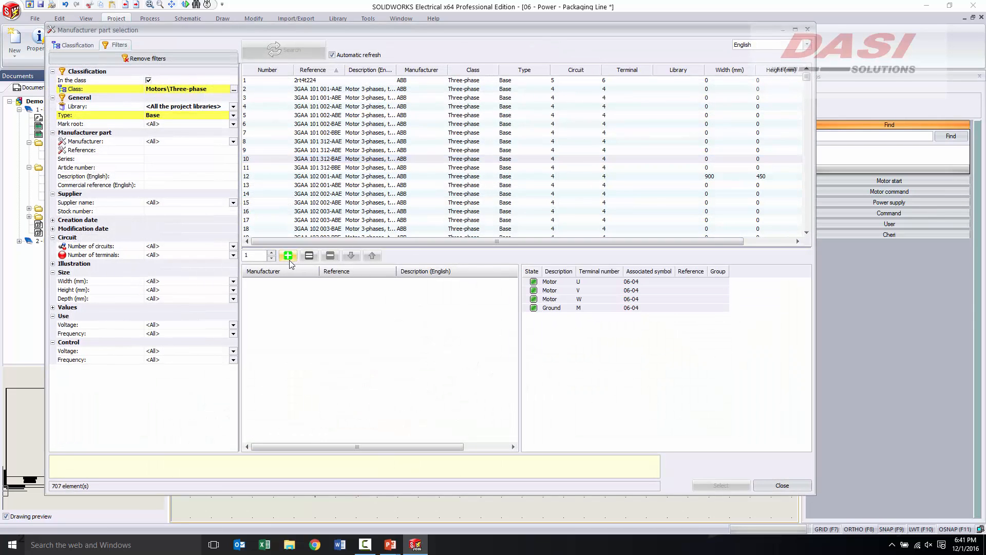
{"action": "left_click", "coordinate": [721, 485]}
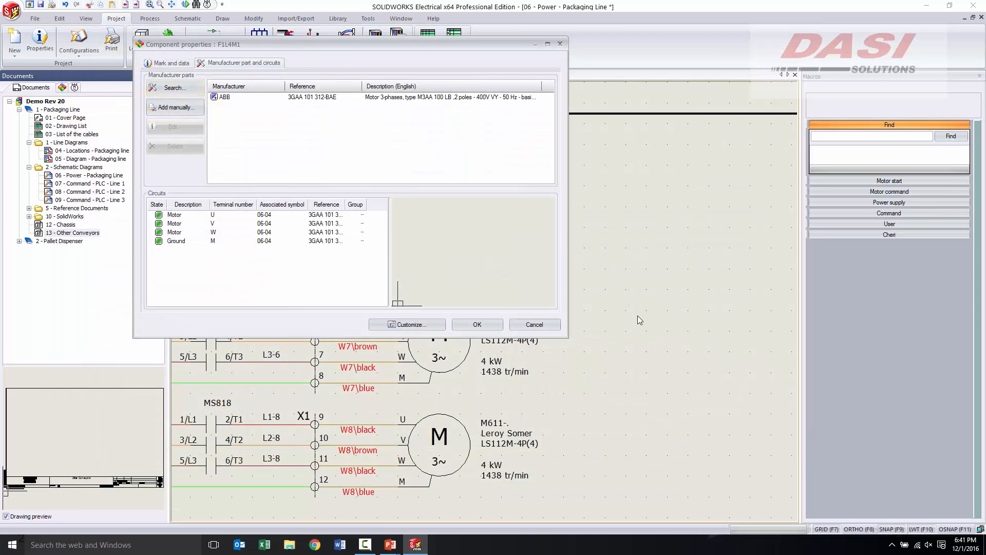
{"action": "left_click", "coordinate": [477, 324]}
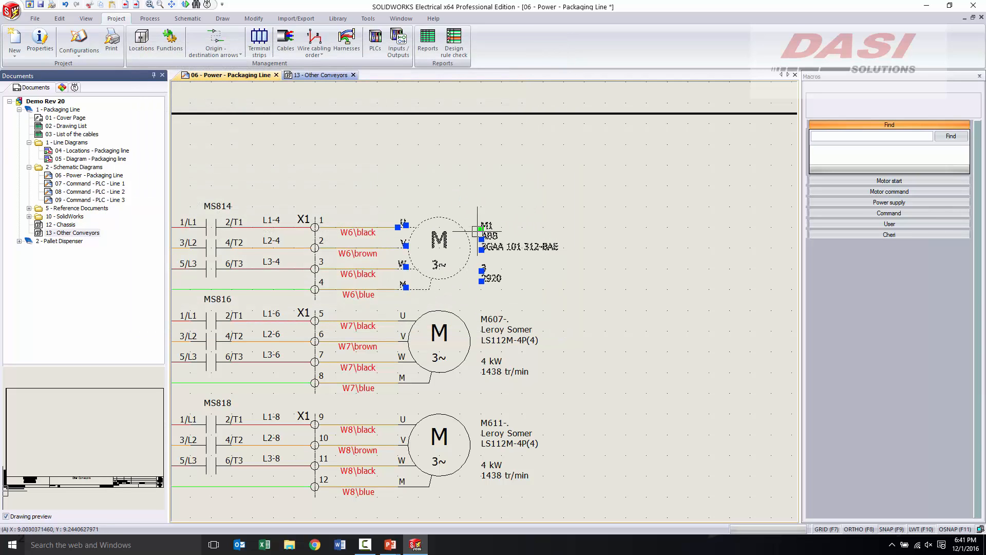
{"action": "key", "text": "Escape"}
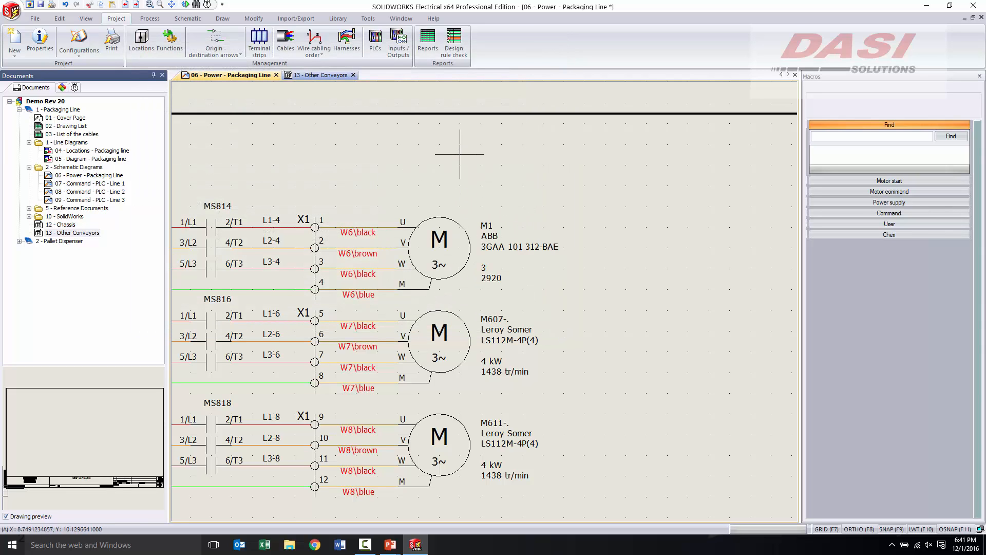
Step: Recheck the design rules for circuits not assigned to a manufacturer part and for components with missing manufacturer parts
{"action": "left_click", "coordinate": [454, 44]}
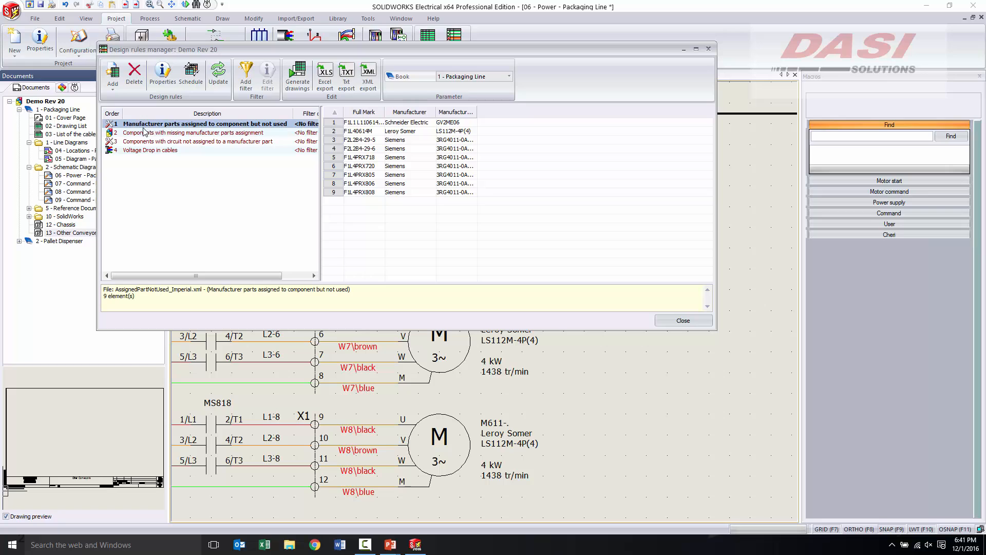
{"action": "left_click", "coordinate": [242, 142]}
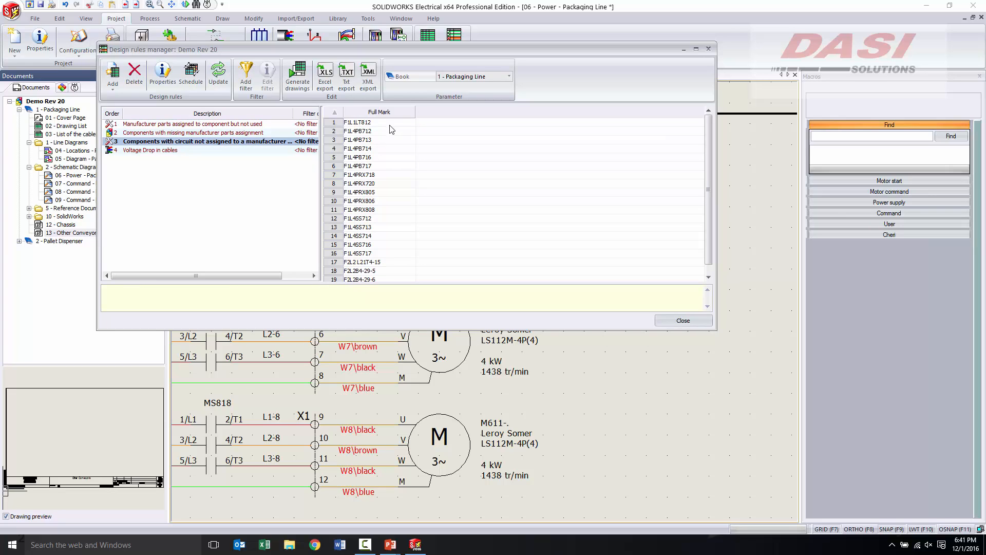
{"action": "left_click", "coordinate": [221, 133]}
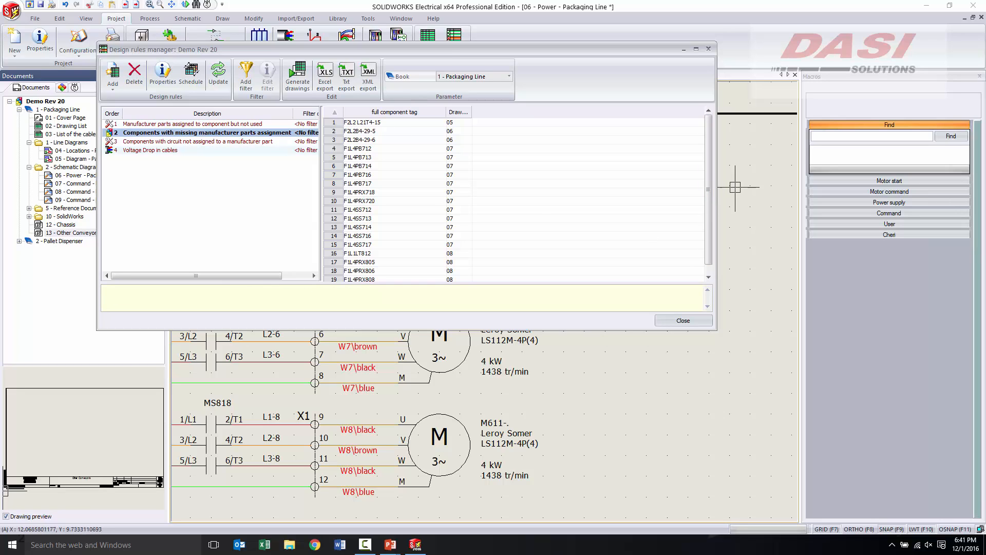
{"action": "left_click_drag", "start_coordinate": [707, 225], "coordinate": [708, 201]}
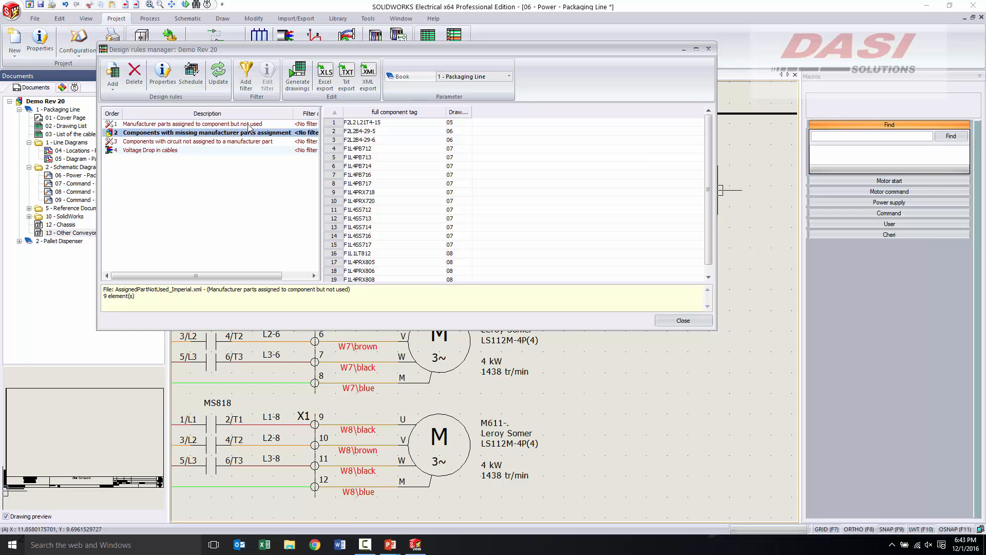
{"action": "left_click", "coordinate": [682, 321]}
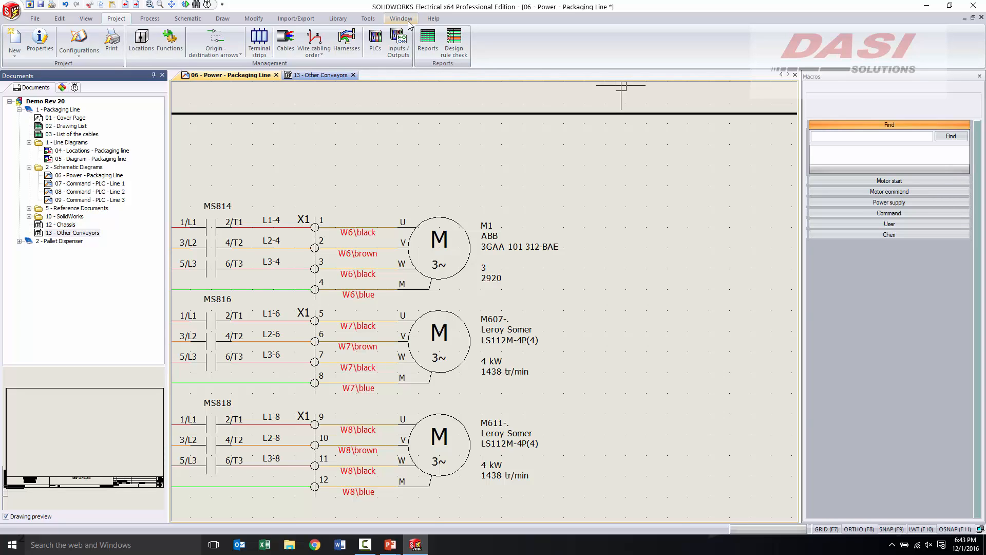
Step: Examine the collaborative server application settings and the graphic options of the interface configuration
{"action": "left_click", "coordinate": [366, 19]}
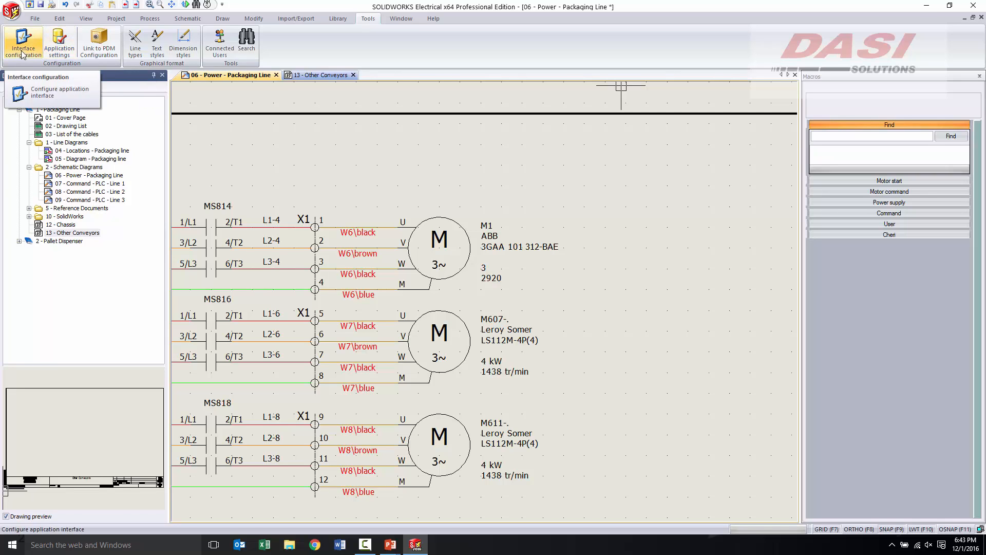
{"action": "left_click", "coordinate": [47, 50]}
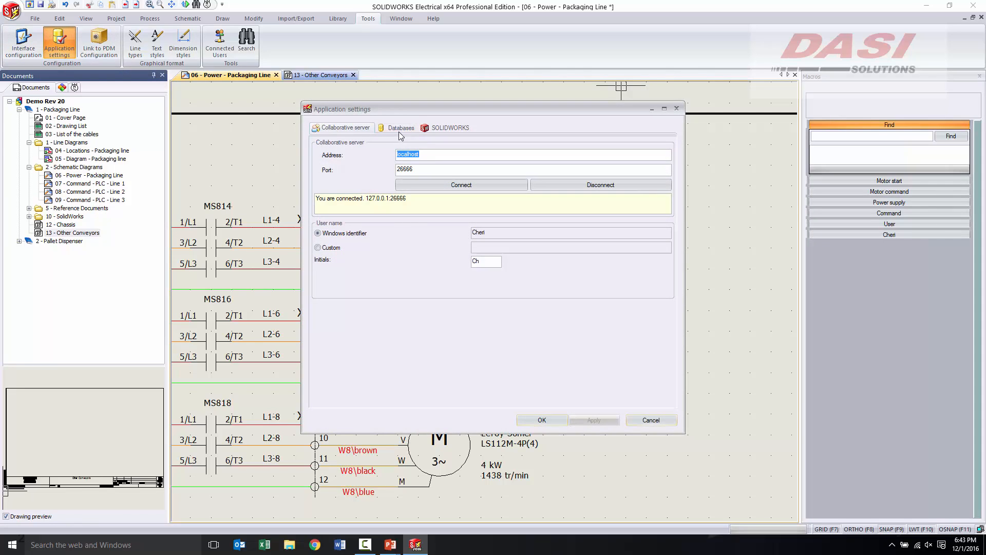
{"action": "left_click", "coordinate": [553, 416]}
{"action": "left_click", "coordinate": [23, 45]}
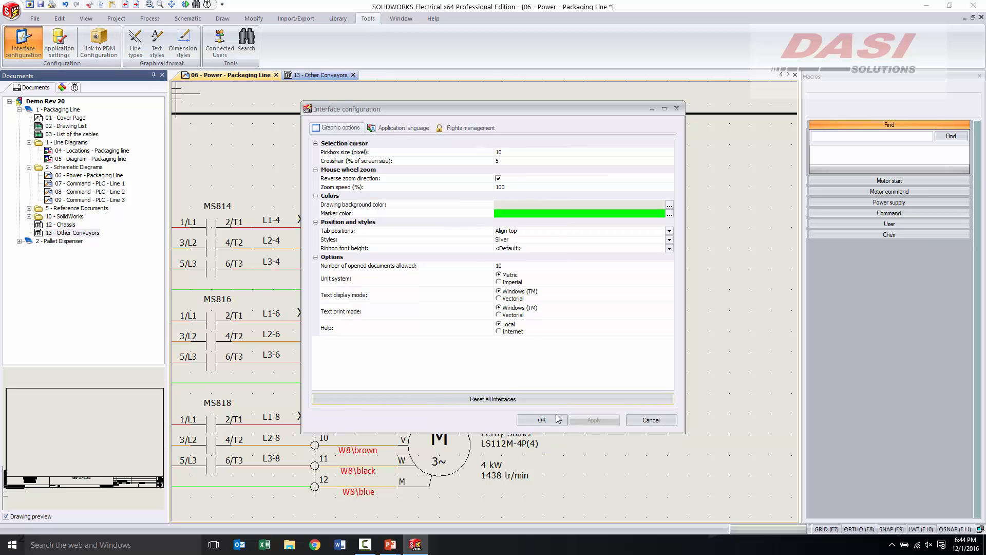
{"action": "left_click", "coordinate": [651, 420]}
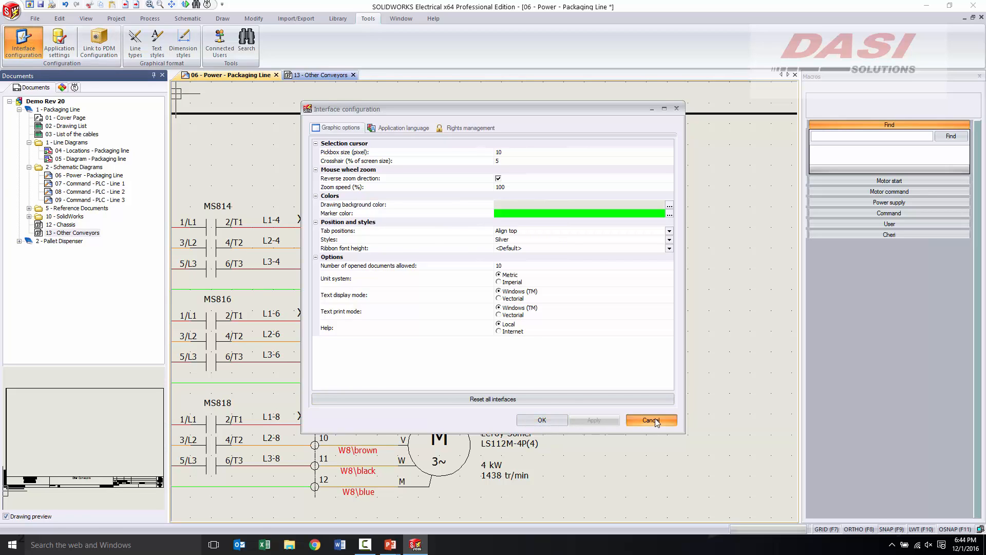
Step: Try ERP database connection settings using Custom database (ERP) 1 with read-only data access, and discard them
{"action": "left_click", "coordinate": [339, 20]}
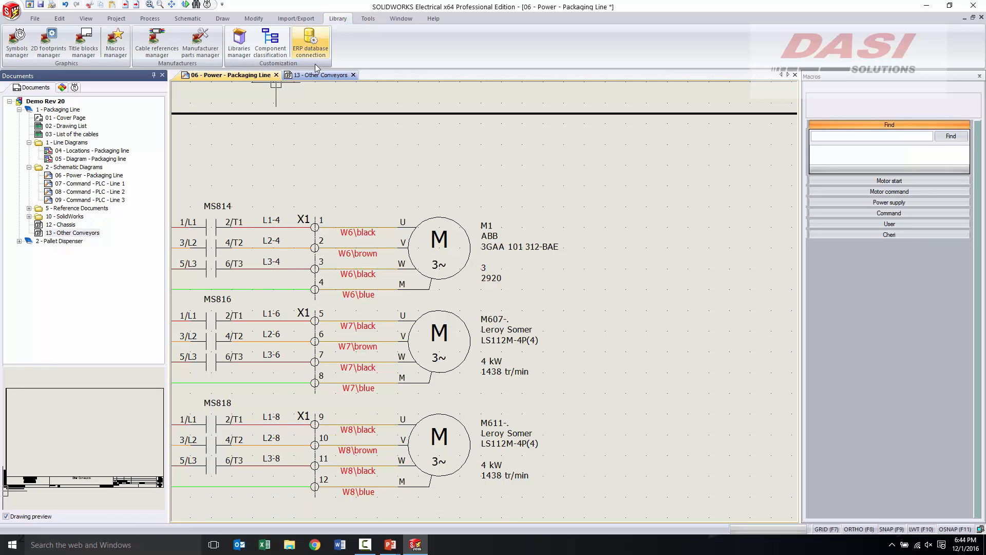
{"action": "left_click", "coordinate": [303, 52]}
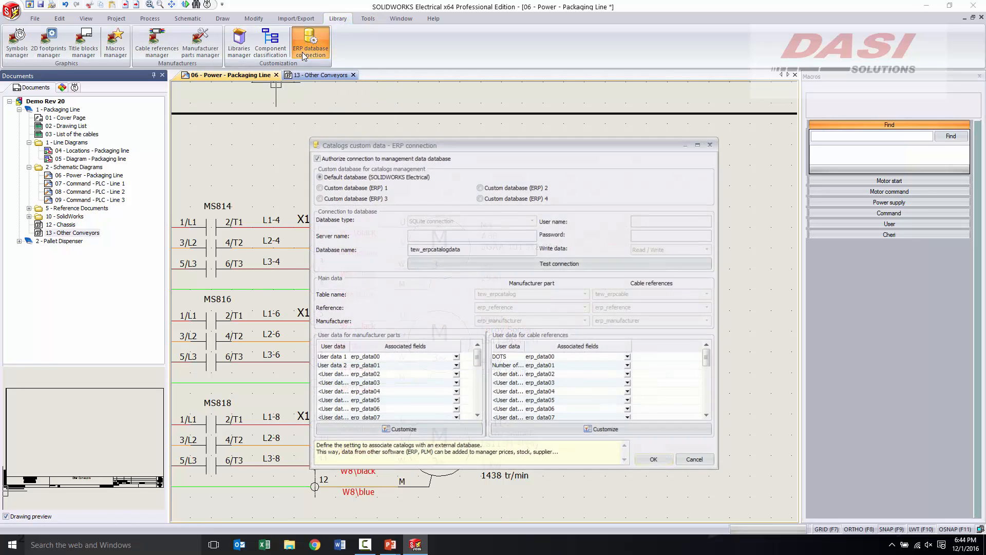
{"action": "left_click", "coordinate": [325, 189]}
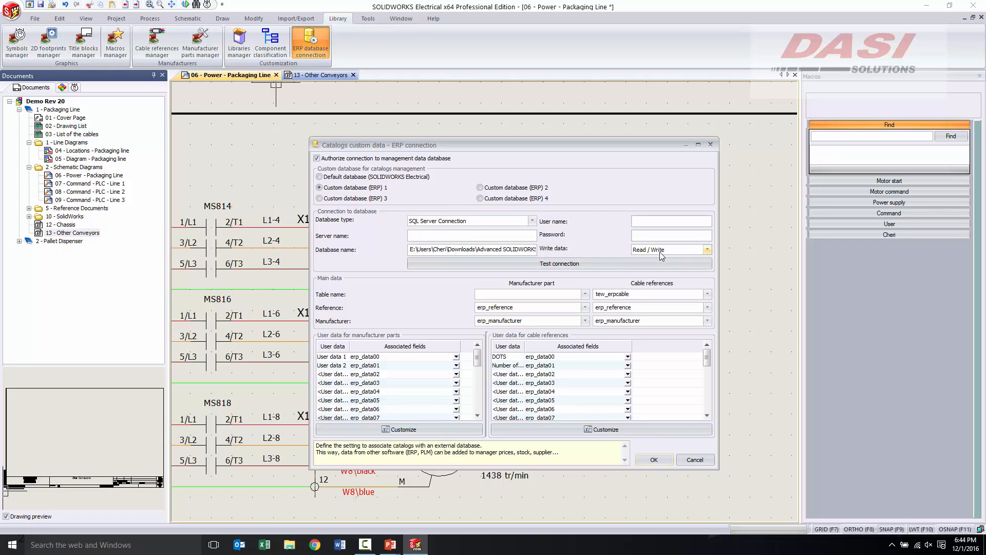
{"action": "left_click", "coordinate": [709, 251]}
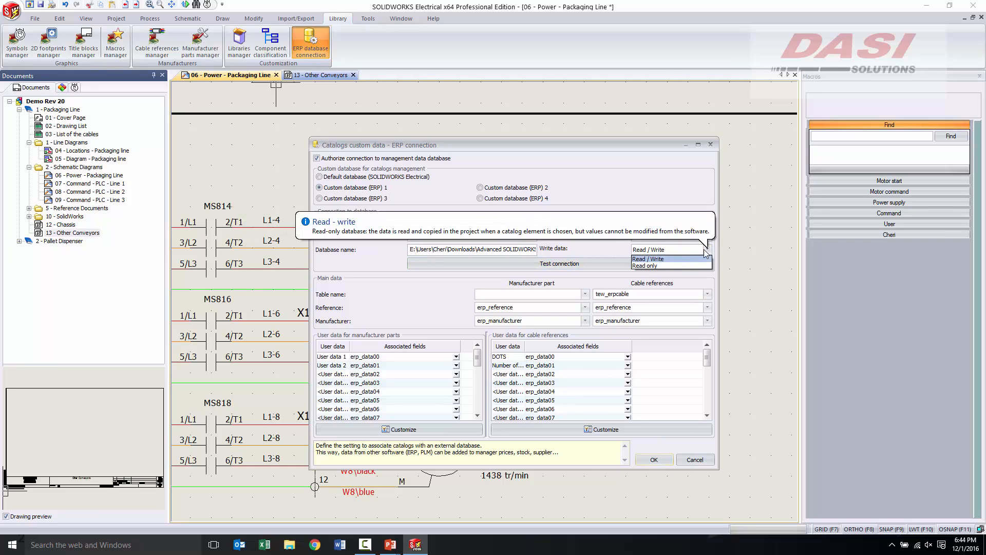
{"action": "left_click", "coordinate": [654, 268]}
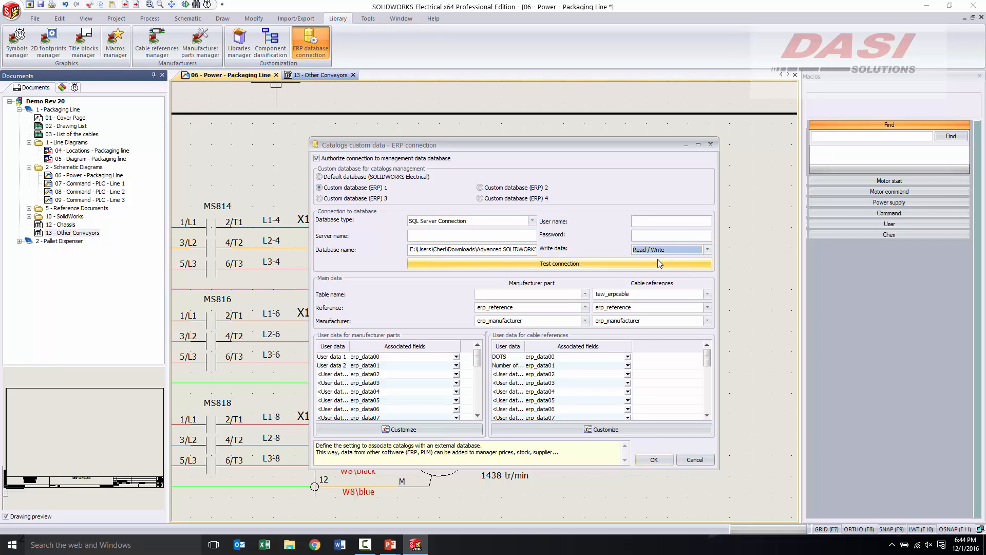
{"action": "left_click", "coordinate": [708, 250]}
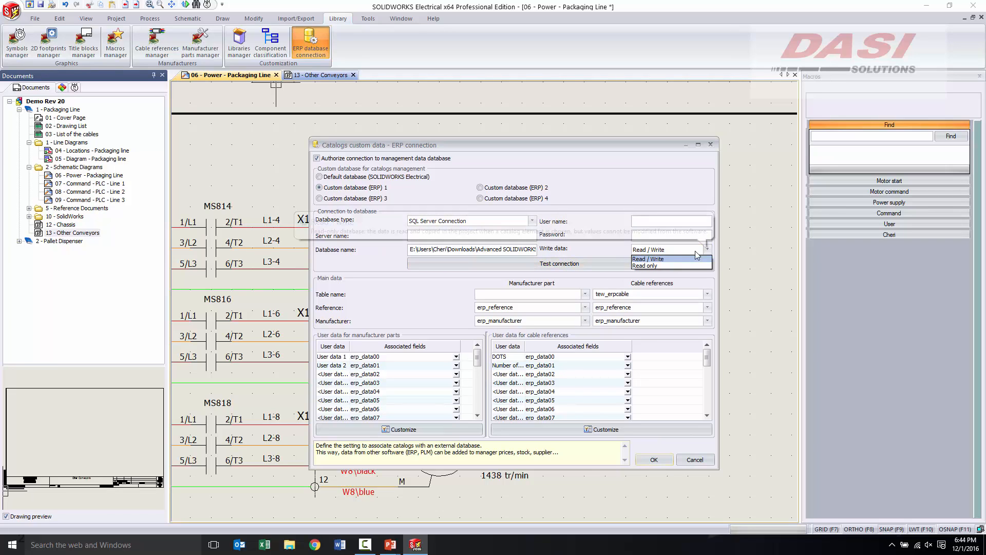
{"action": "left_click", "coordinate": [651, 266]}
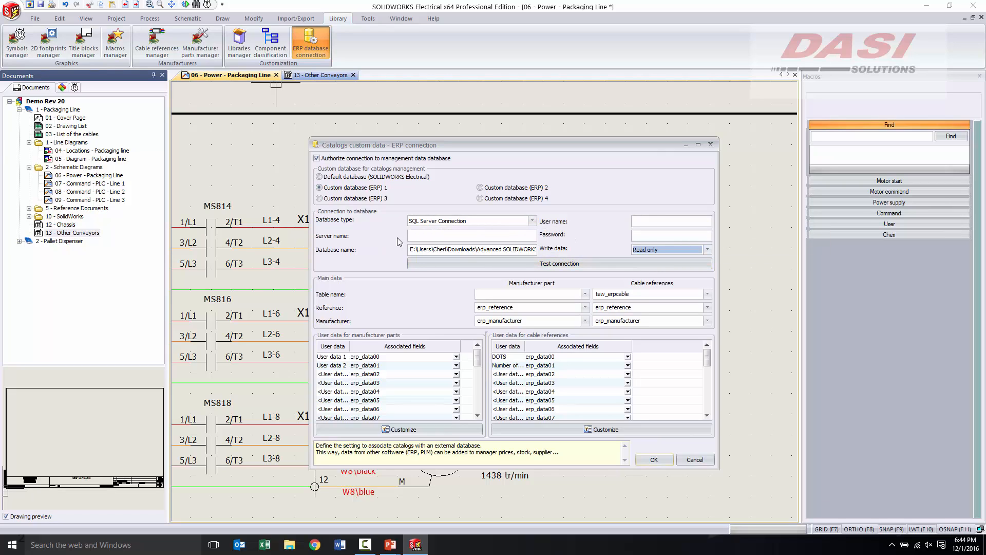
{"action": "left_click", "coordinate": [452, 235]}
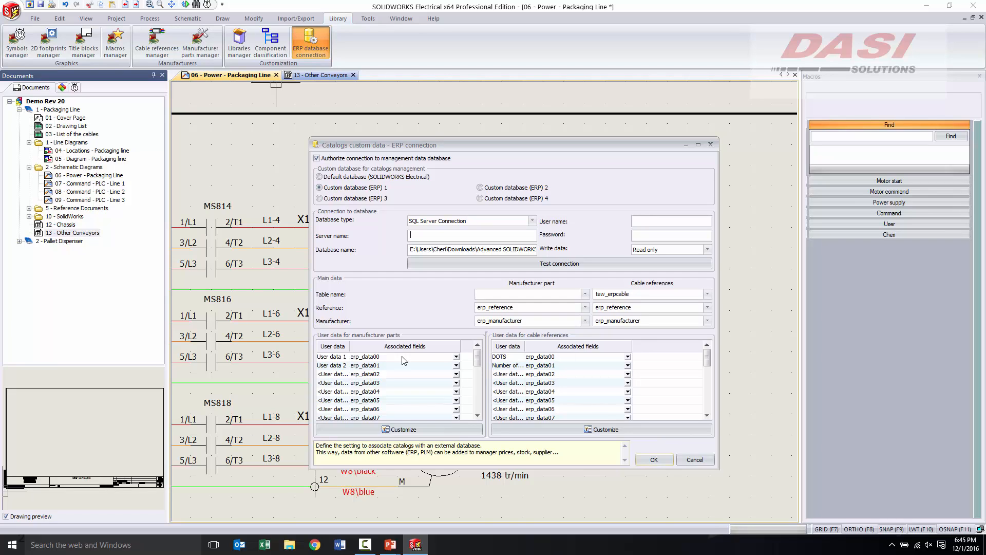
{"action": "left_click", "coordinate": [695, 460]}
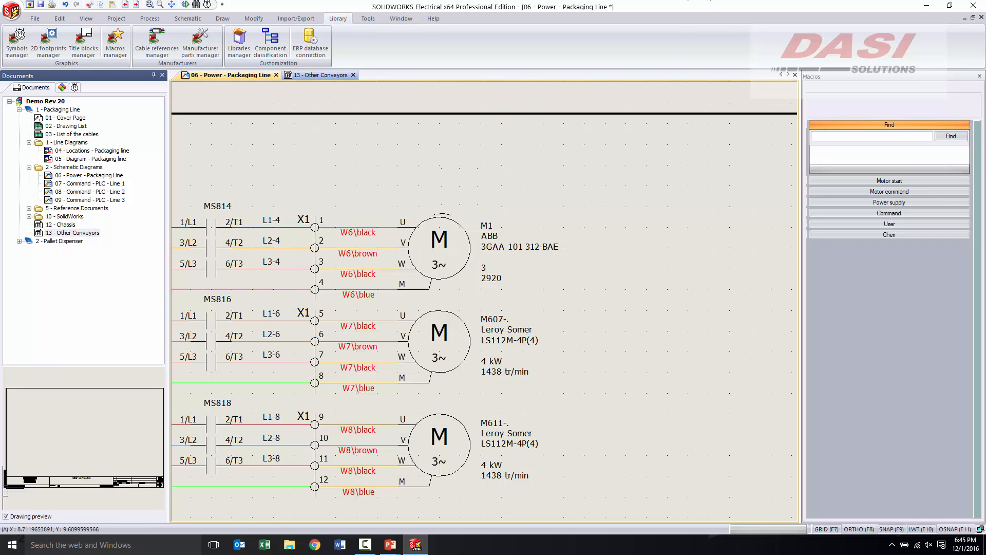
Step: Open the manufacturer part search from the component properties of motor M1
{"action": "scroll", "coordinate": [452, 206], "scroll_direction": "down", "scroll_amount": 2}
{"action": "middle_click_drag", "start_coordinate": [405, 249], "coordinate": [479, 274]}
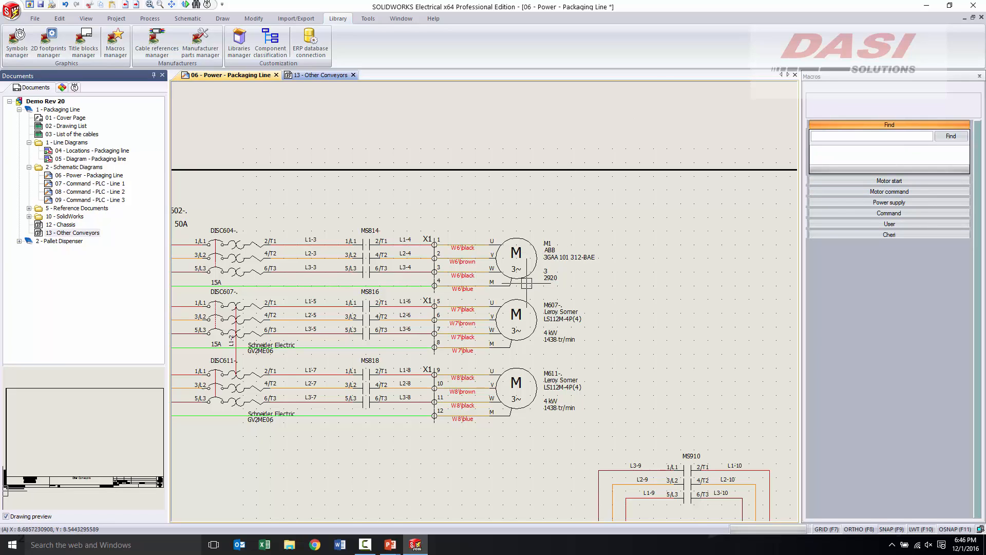
{"action": "left_click", "coordinate": [532, 268]}
{"action": "right_click", "coordinate": [532, 269]}
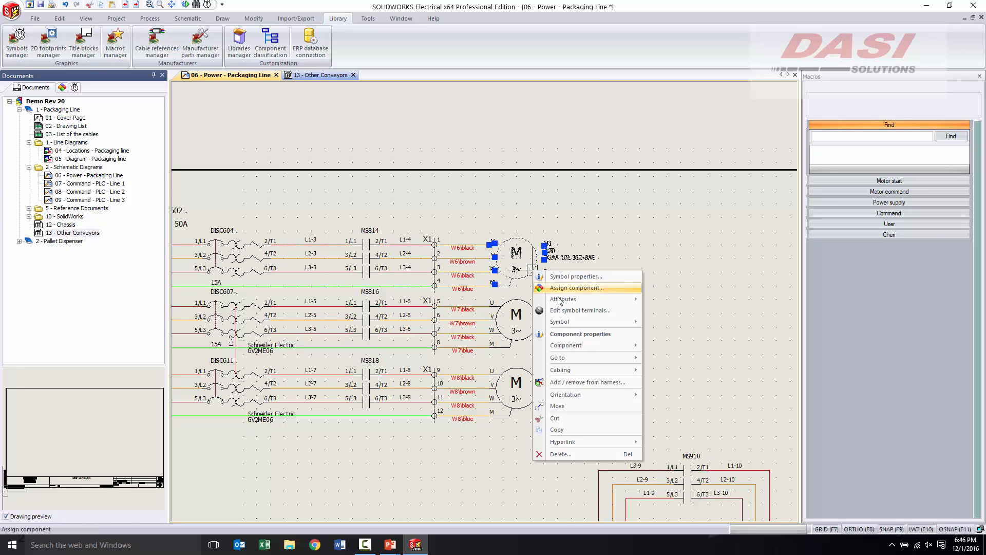
{"action": "left_click", "coordinate": [573, 335]}
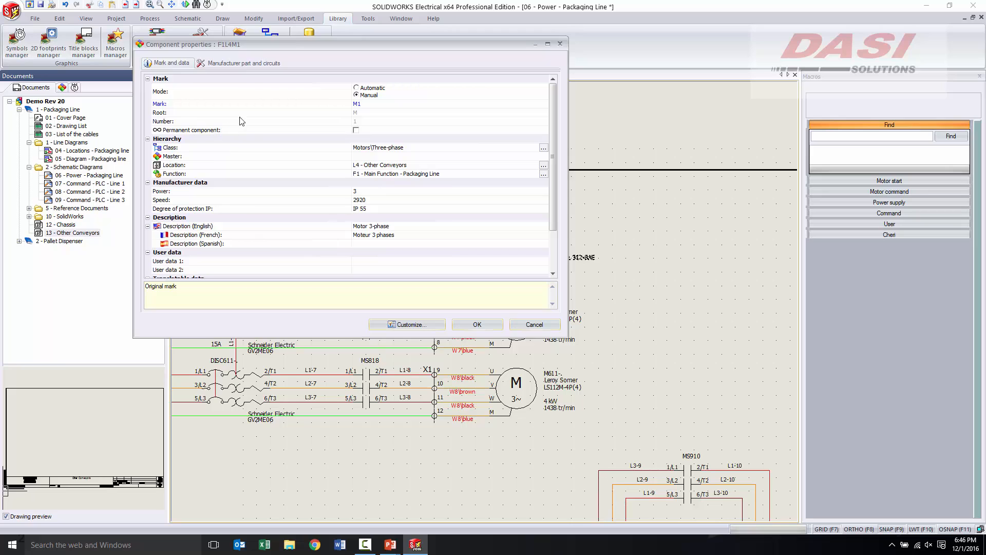
{"action": "left_click", "coordinate": [248, 62]}
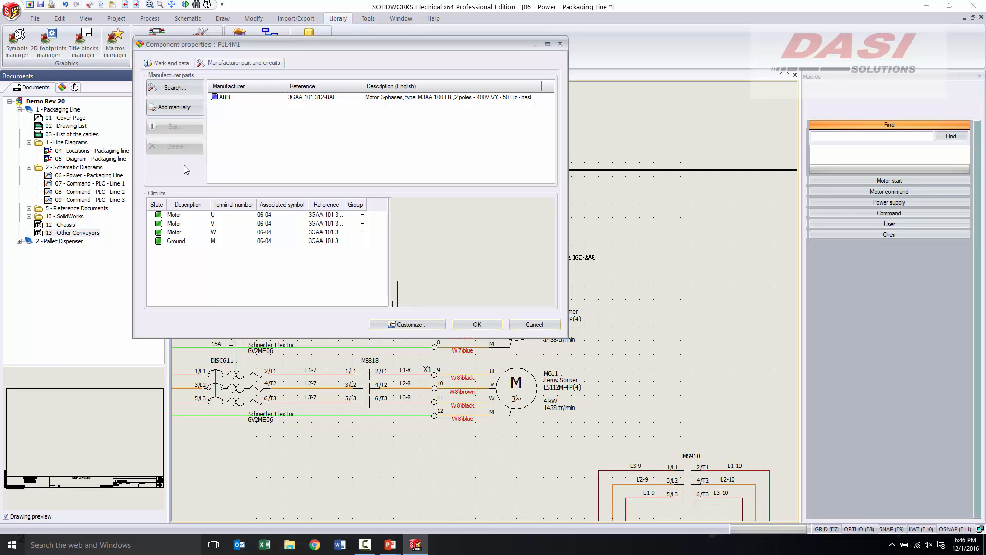
{"action": "left_click", "coordinate": [176, 87]}
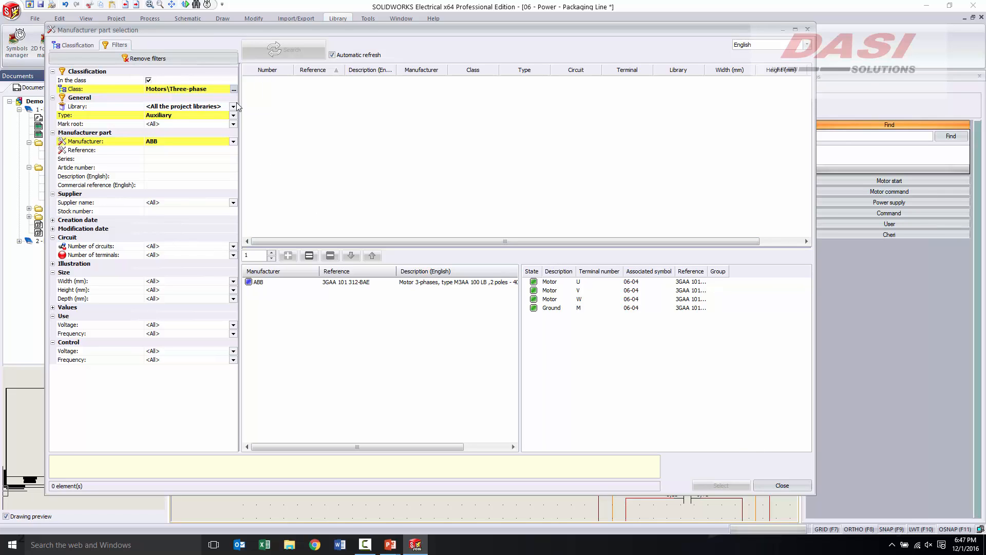
Step: Widen the part type filter to all types and add ABB part 3GAA 101 001-ABE to motor M1
{"action": "left_click", "coordinate": [233, 116]}
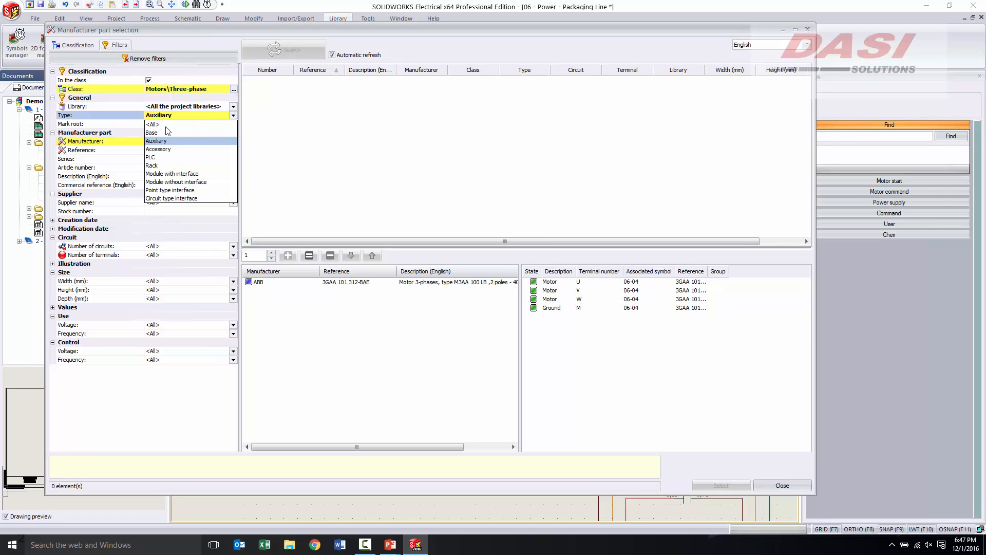
{"action": "left_click", "coordinate": [151, 124]}
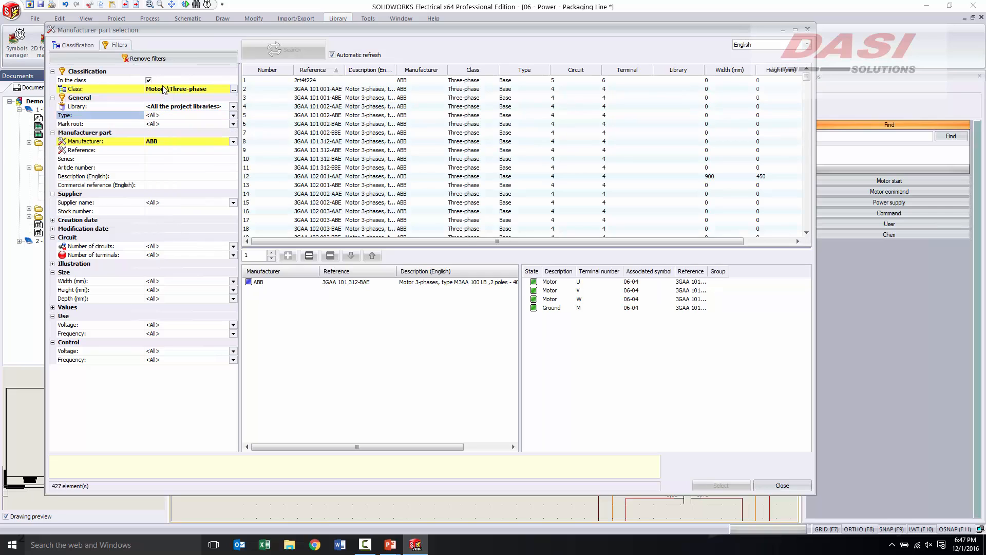
{"action": "left_click", "coordinate": [335, 101]}
{"action": "double_click", "coordinate": [339, 101]}
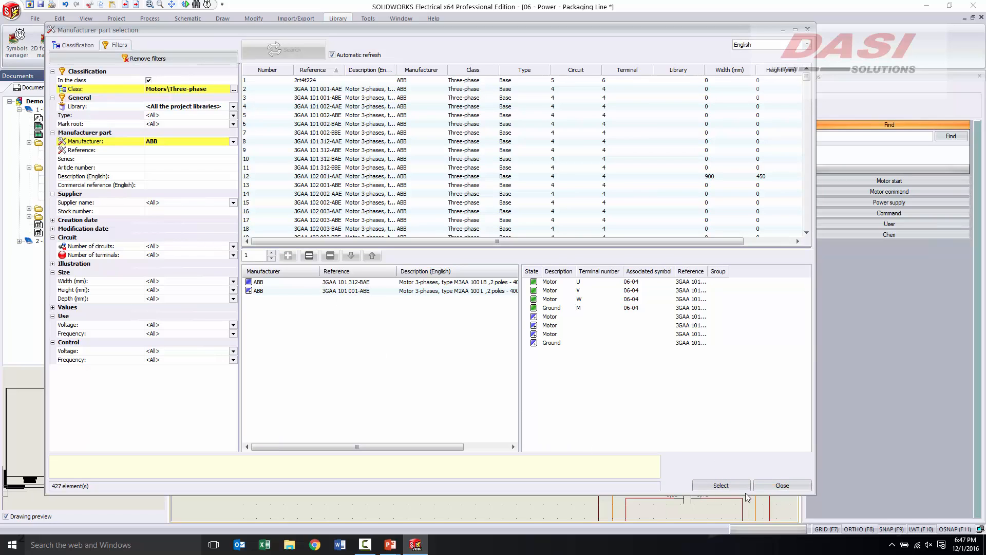
{"action": "left_click", "coordinate": [736, 486]}
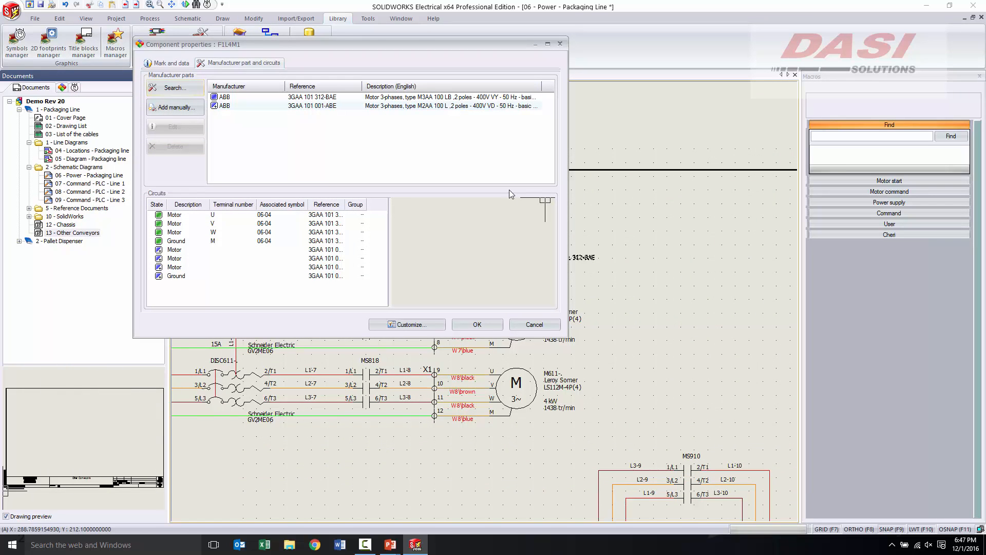
{"action": "left_click", "coordinate": [477, 325]}
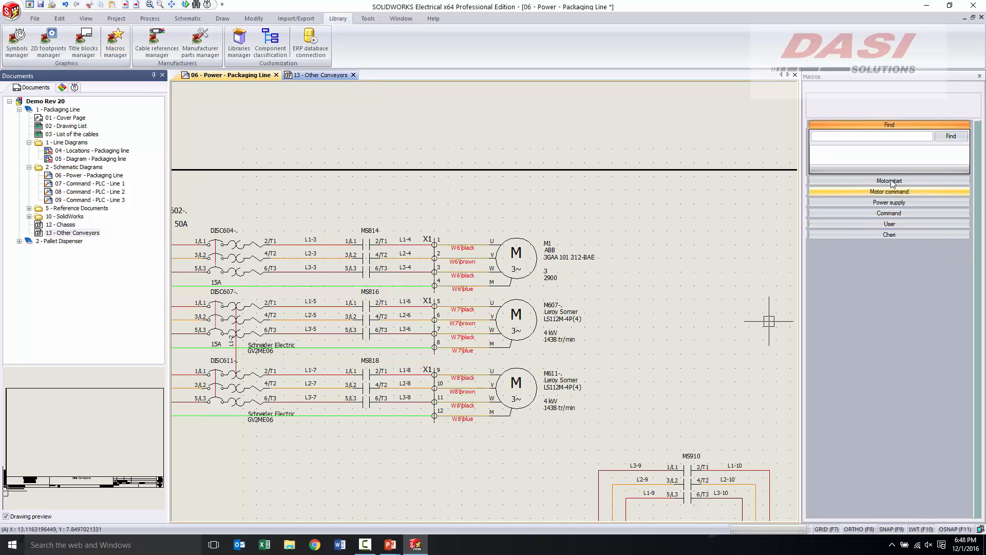
Step: Save the complete M1 motor circuit, from breaker DISC604 to the motor, as a macro named 5 HP motor circuit in the last macro group
{"action": "left_click", "coordinate": [850, 235]}
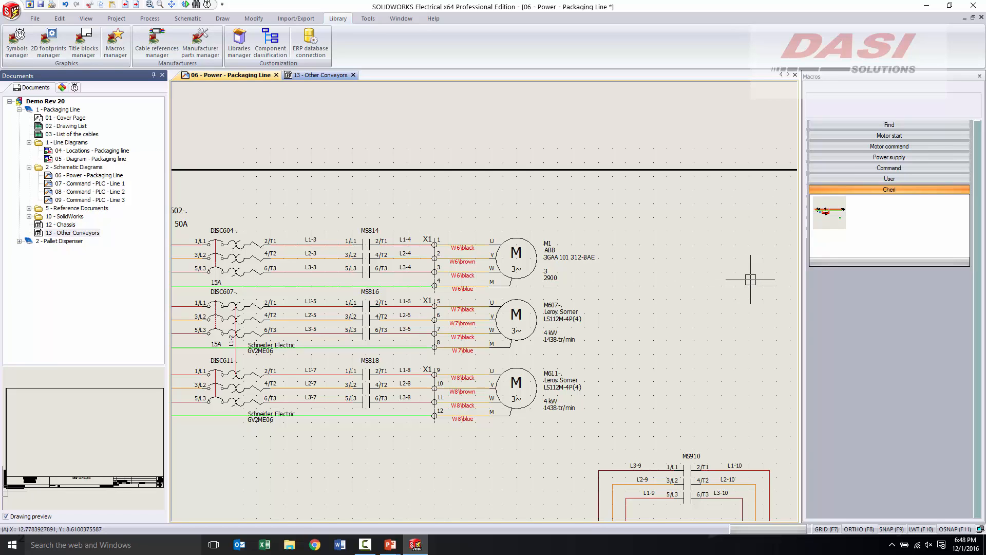
{"action": "left_click", "coordinate": [677, 286]}
{"action": "left_click", "coordinate": [200, 210]}
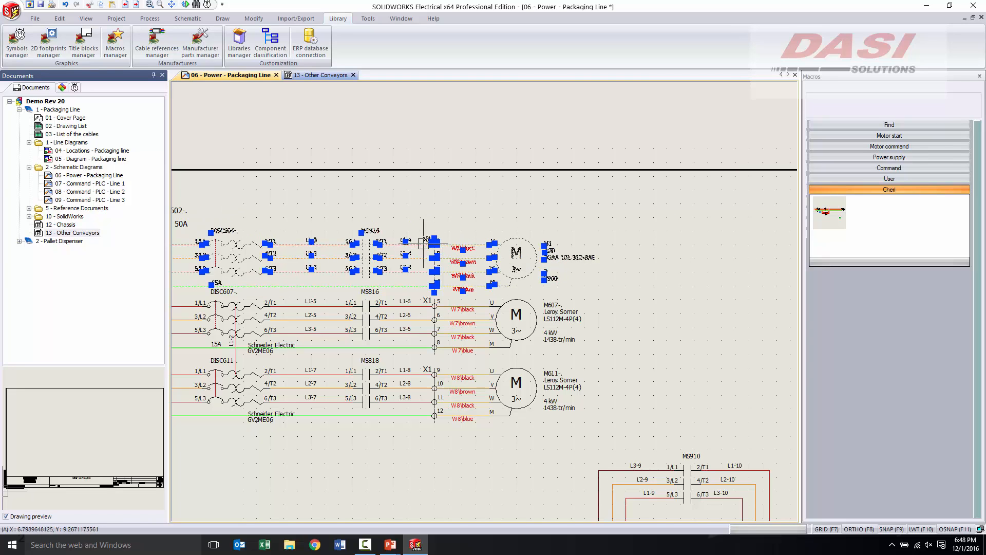
{"action": "left_click_drag", "start_coordinate": [422, 246], "coordinate": [915, 234]}
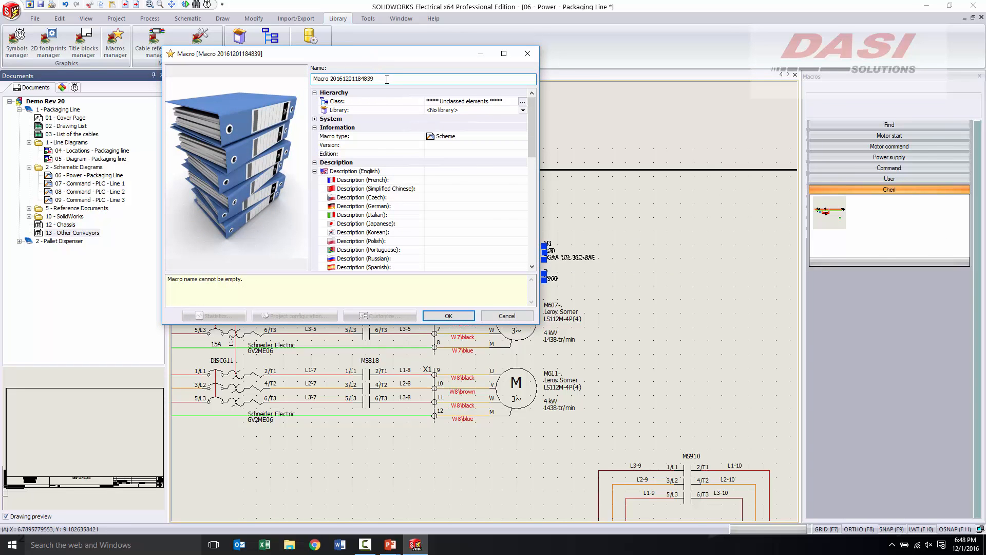
{"action": "type", "text": "5 HP motor circuit"}
{"action": "left_click", "coordinate": [447, 316]}
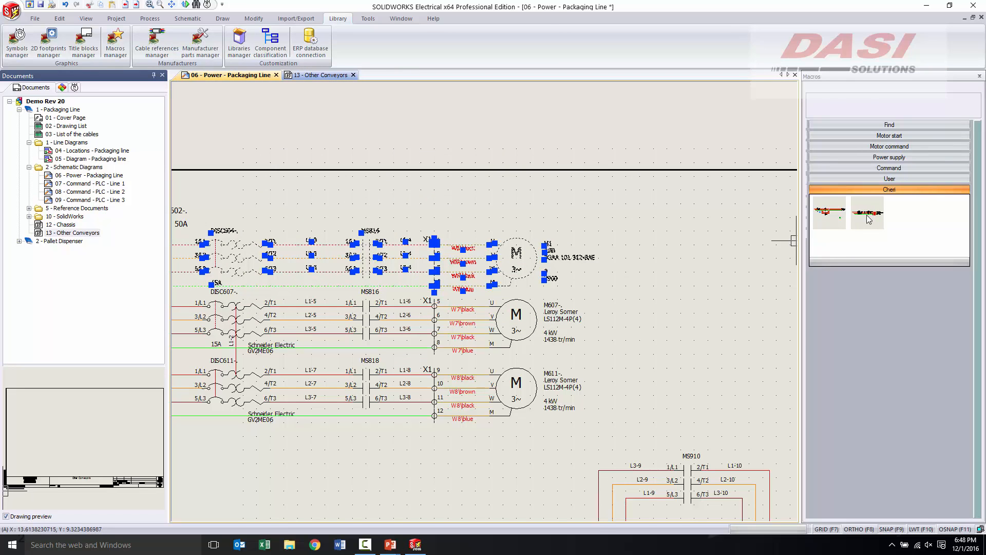
Step: Insert the 5 HP motor circuit macro in the free area beside the existing motors, keeping the default paste special options
{"action": "mouse_move", "coordinate": [867, 215]}
{"action": "left_mouse_down"}
{"action": "mouse_move", "coordinate": [266, 477]}
{"action": "mouse_move", "coordinate": [117, 436]}
{"action": "mouse_move", "coordinate": [181, 449]}
{"action": "mouse_move", "coordinate": [249, 407]}
{"action": "mouse_move", "coordinate": [369, 401]}
{"action": "mouse_move", "coordinate": [480, 283]}
{"action": "mouse_move", "coordinate": [558, 318]}
{"action": "mouse_move", "coordinate": [591, 320]}
{"action": "left_mouse_up"}
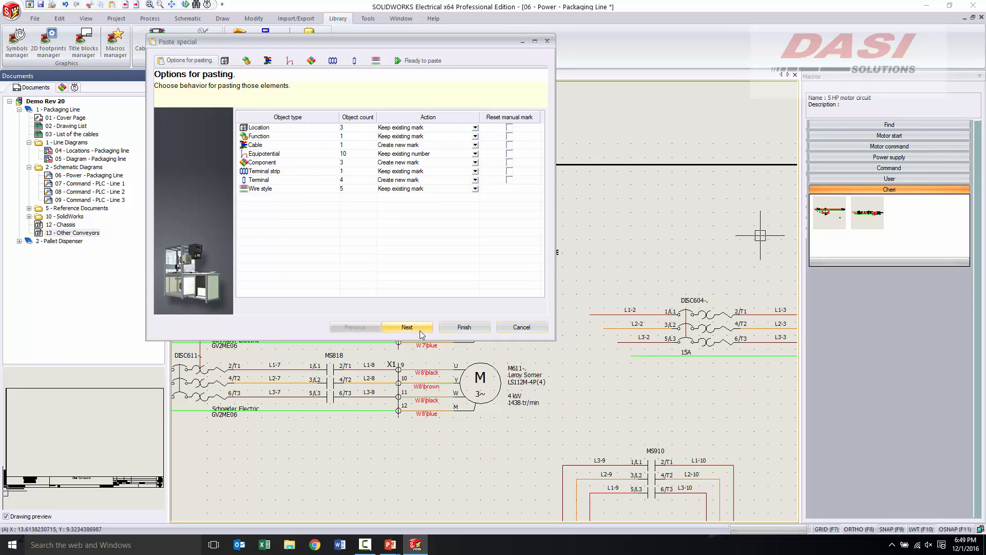
{"action": "left_click", "coordinate": [459, 327]}
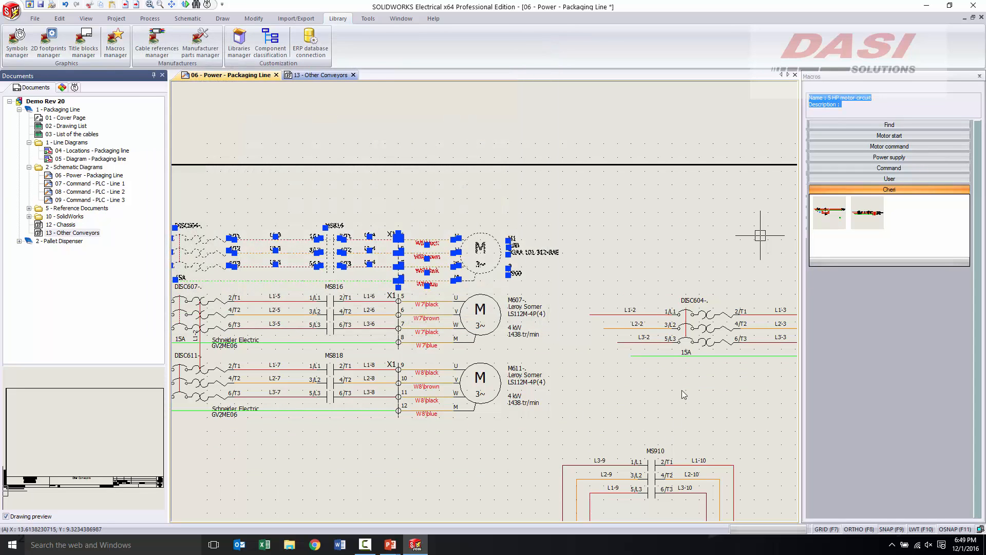
{"action": "middle_click_drag", "start_coordinate": [682, 391], "coordinate": [256, 371]}
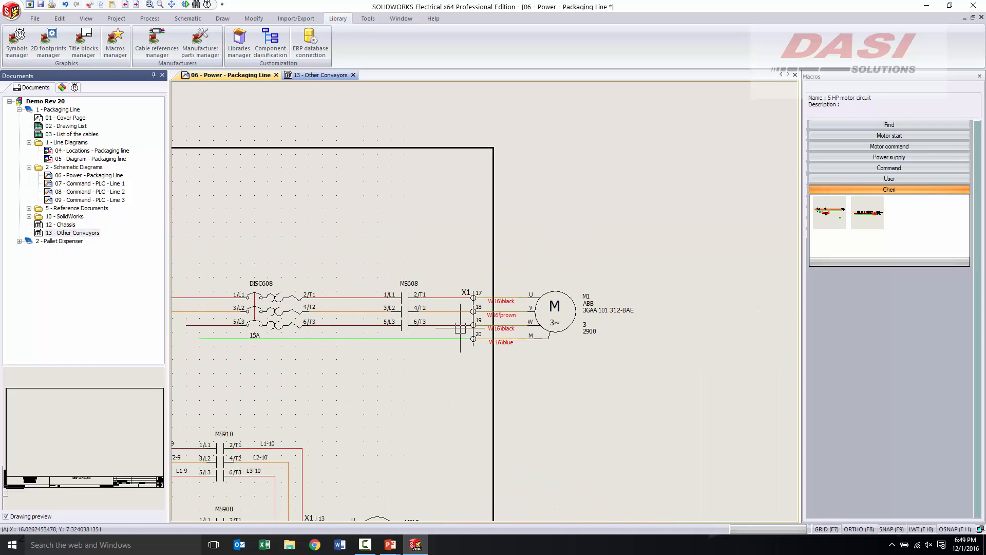
Step: Examine the manufacturer part assigned to breaker DISC608 and its part properties, without updating the catalog
{"action": "left_click", "coordinate": [278, 300]}
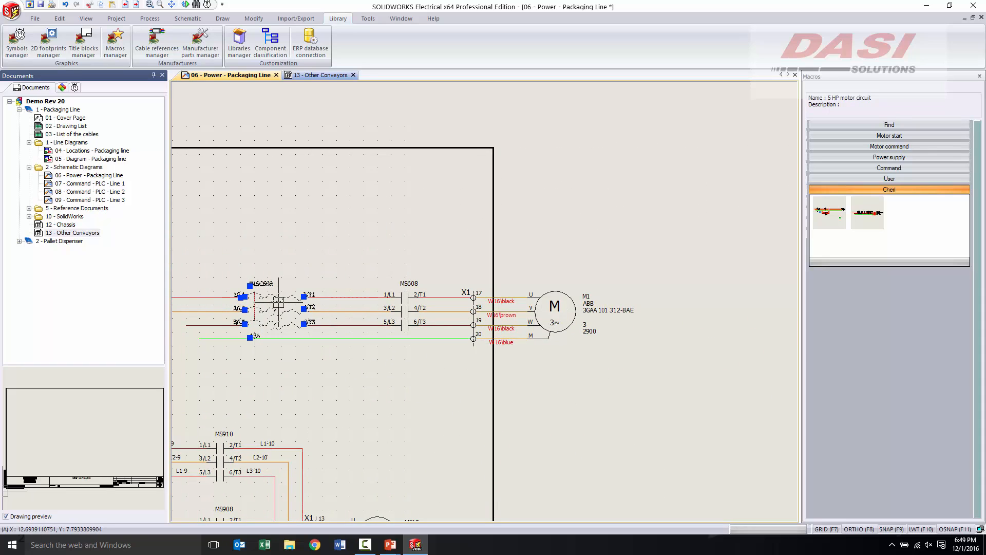
{"action": "right_click", "coordinate": [278, 300]}
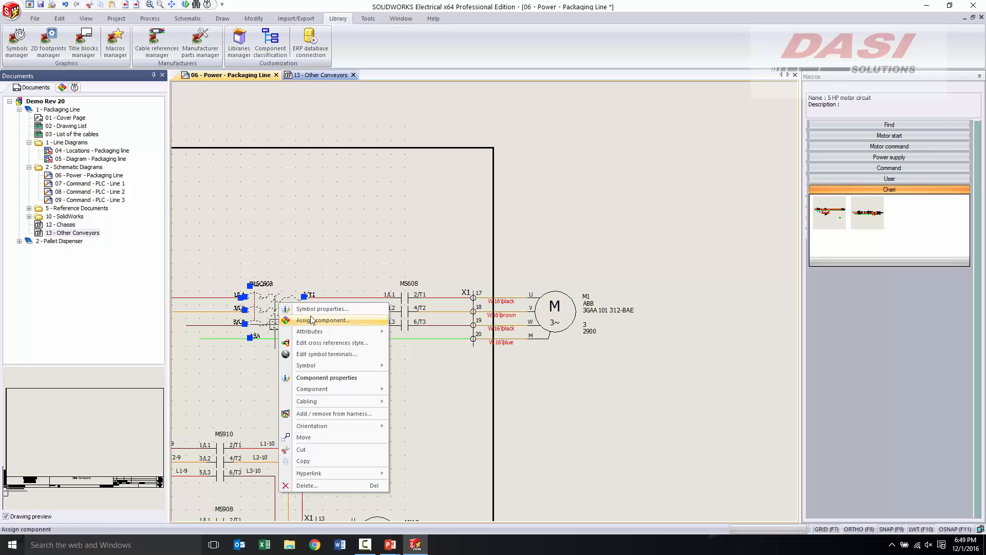
{"action": "left_click", "coordinate": [312, 379]}
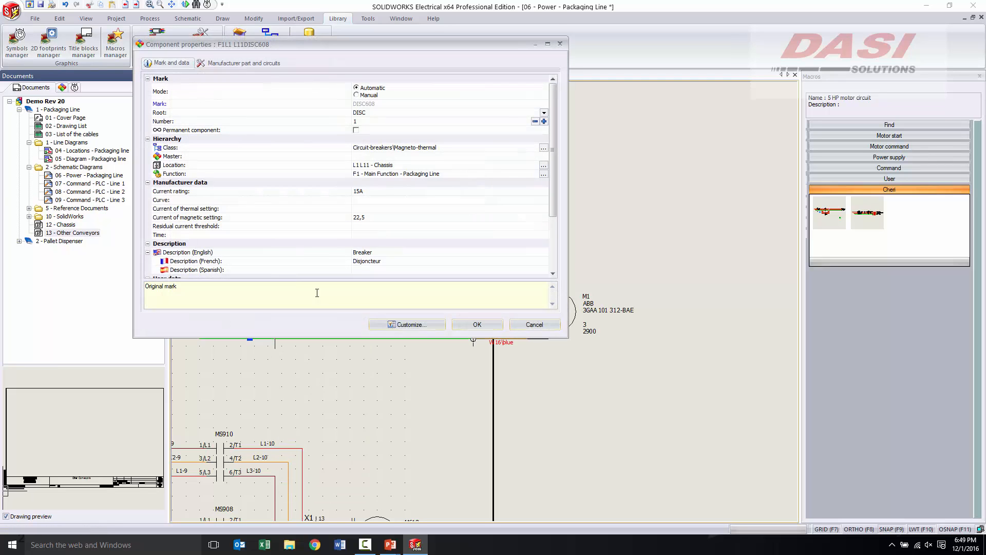
{"action": "left_click", "coordinate": [246, 64]}
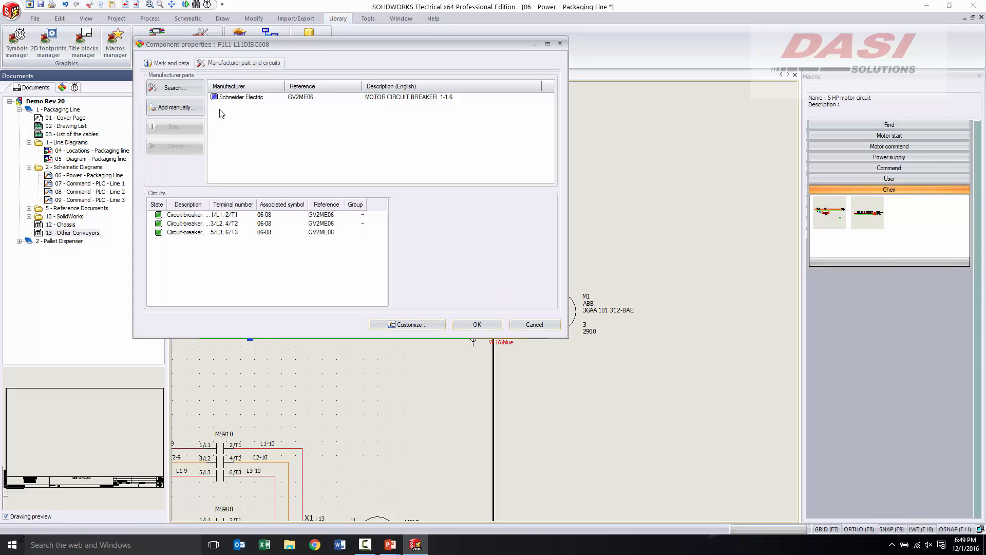
{"action": "left_click", "coordinate": [243, 98]}
{"action": "left_click", "coordinate": [179, 127]}
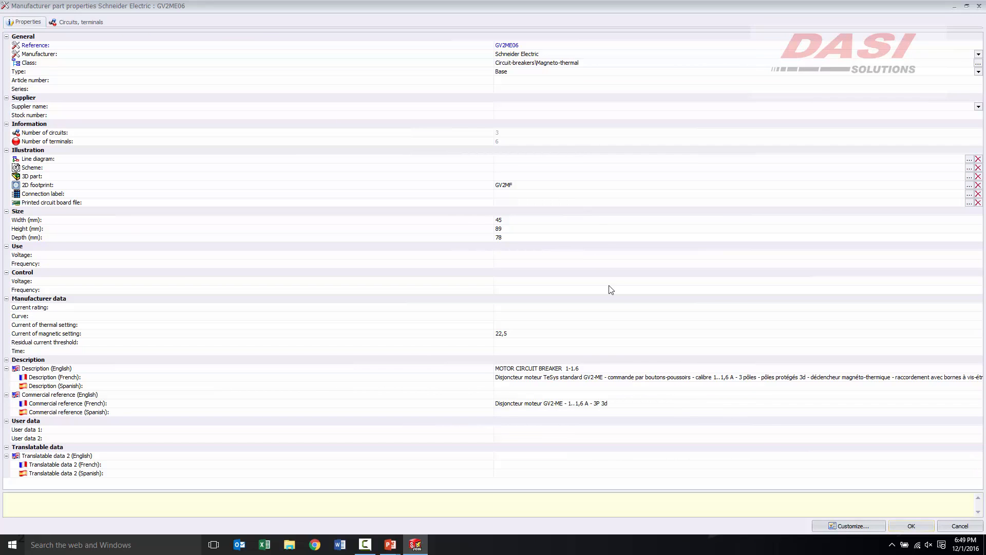
{"action": "left_click", "coordinate": [912, 527]}
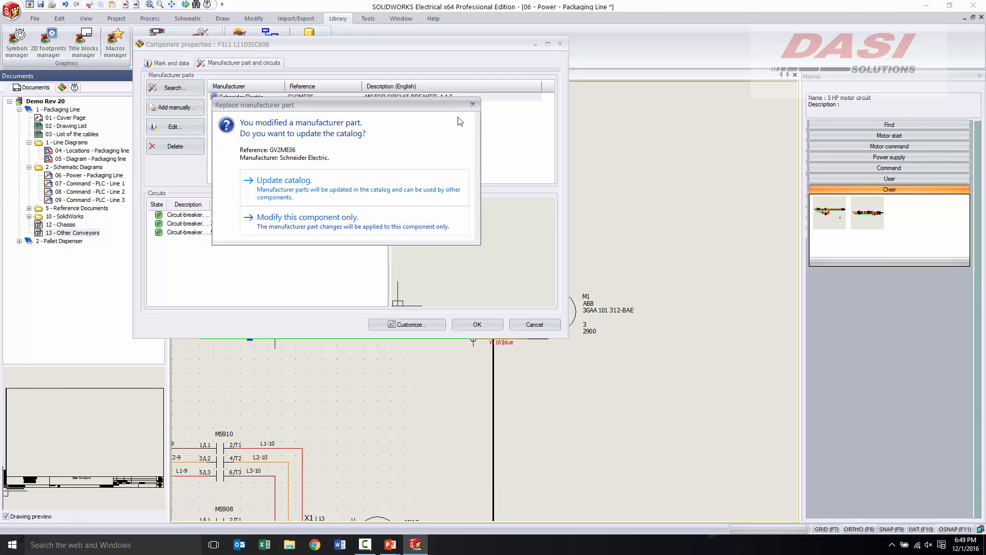
{"action": "left_click", "coordinate": [471, 105]}
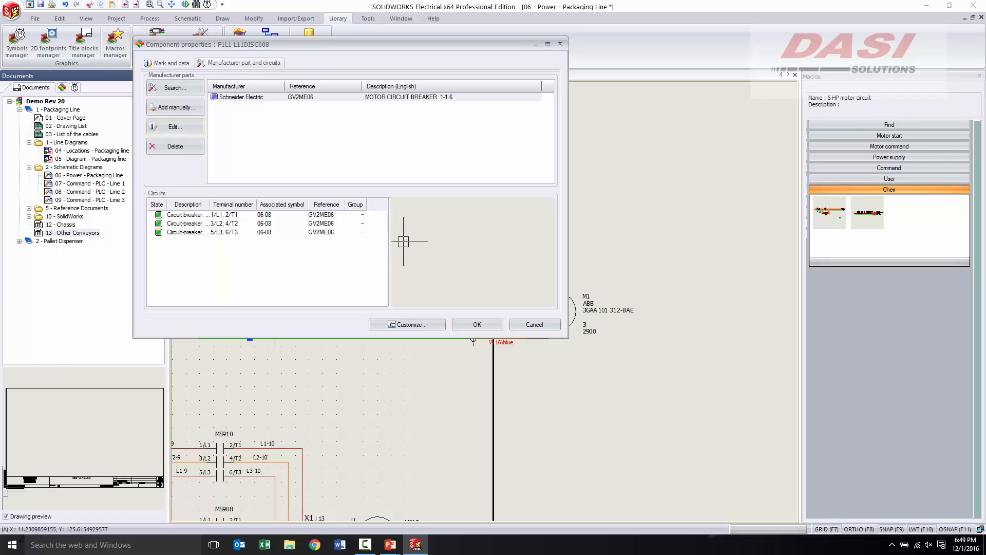
{"action": "left_click", "coordinate": [491, 325]}
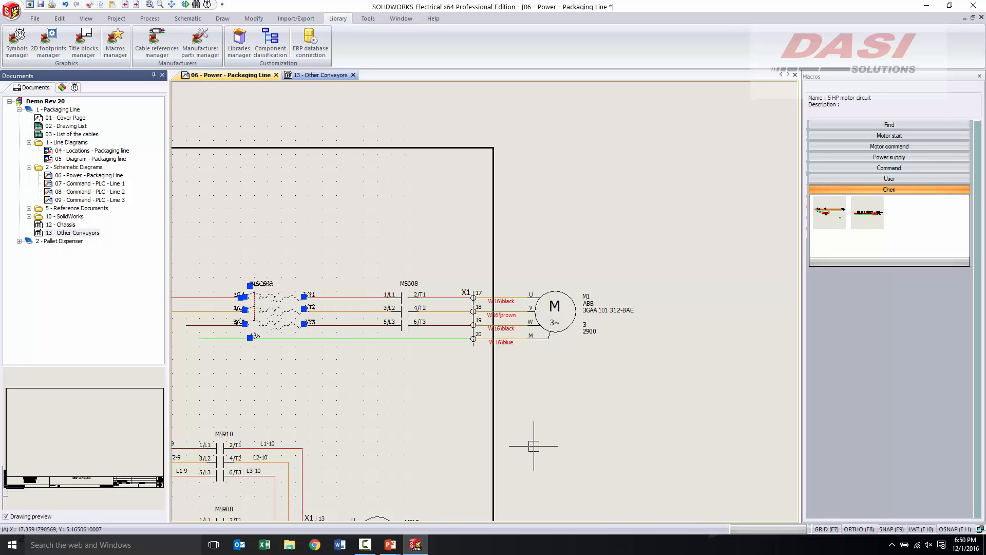
Step: Move the whole inserted motor circuit from breaker DISC608 to motor M1 outside the drawing frame
{"action": "scroll", "coordinate": [535, 446], "scroll_direction": "down", "scroll_amount": 2}
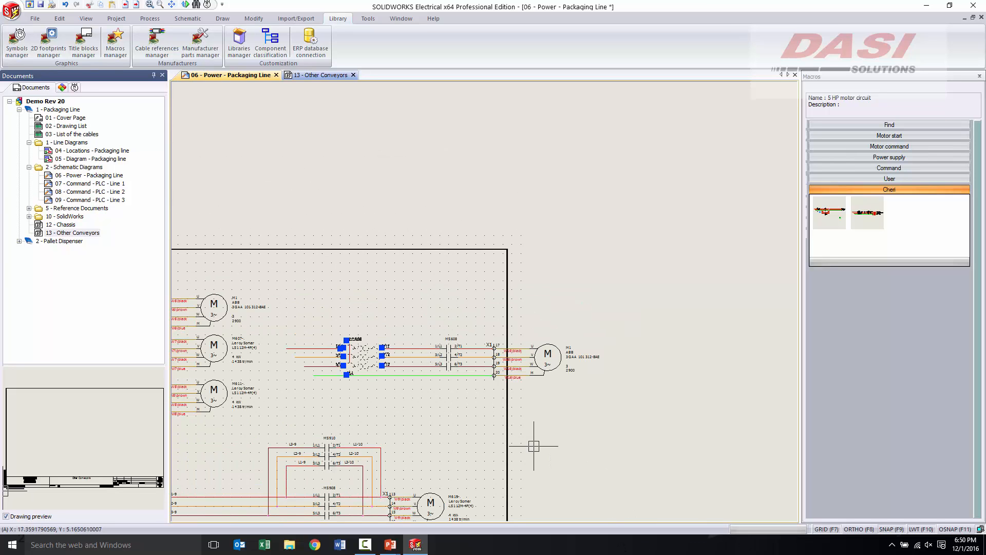
{"action": "left_click", "coordinate": [601, 404]}
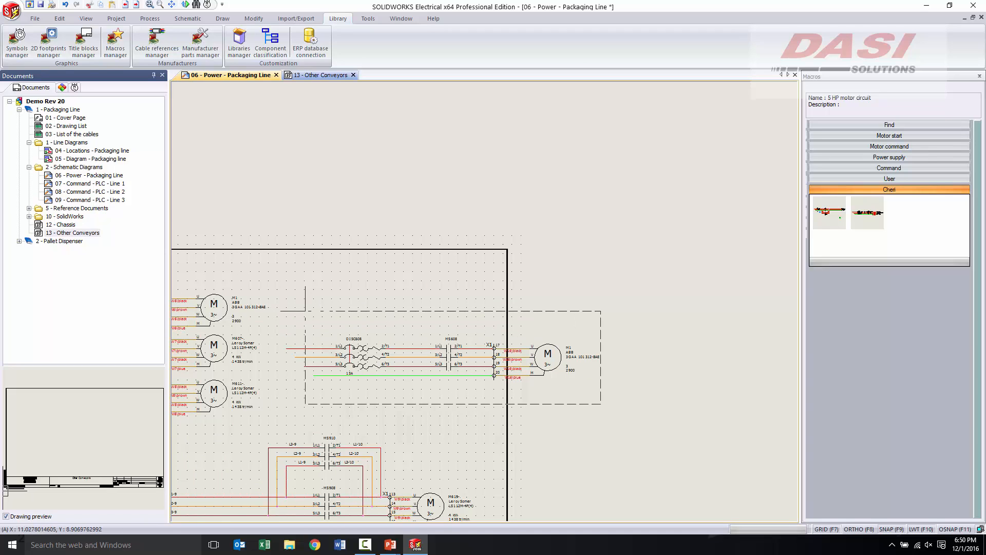
{"action": "left_click", "coordinate": [640, 460]}
{"action": "left_click", "coordinate": [611, 397]}
{"action": "left_click", "coordinate": [286, 309]}
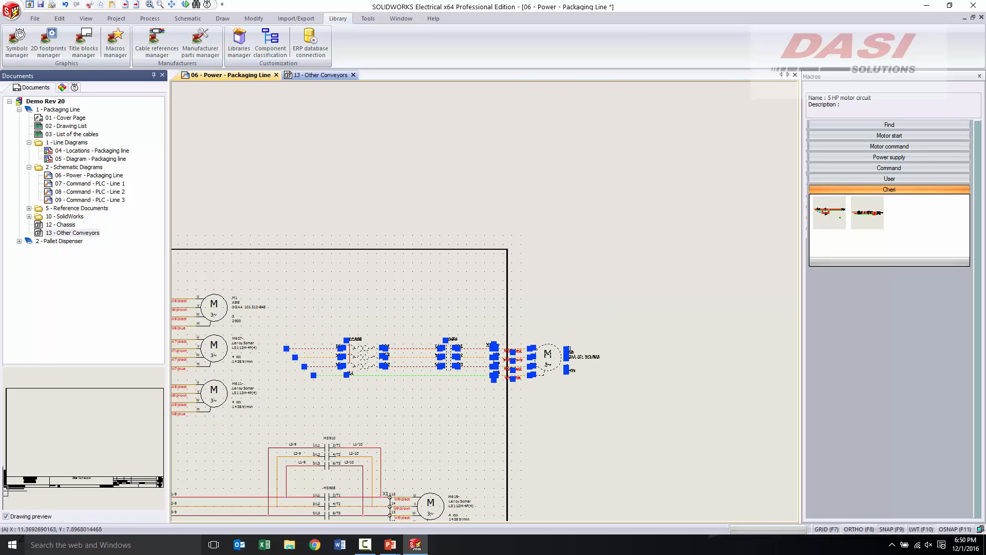
{"action": "mouse_move", "coordinate": [325, 348]}
{"action": "left_mouse_down"}
{"action": "mouse_move", "coordinate": [673, 356]}
{"action": "mouse_move", "coordinate": [594, 354]}
{"action": "left_mouse_up"}
{"action": "key", "text": "Escape"}
{"action": "scroll", "coordinate": [658, 444], "scroll_direction": "up", "scroll_amount": 3}
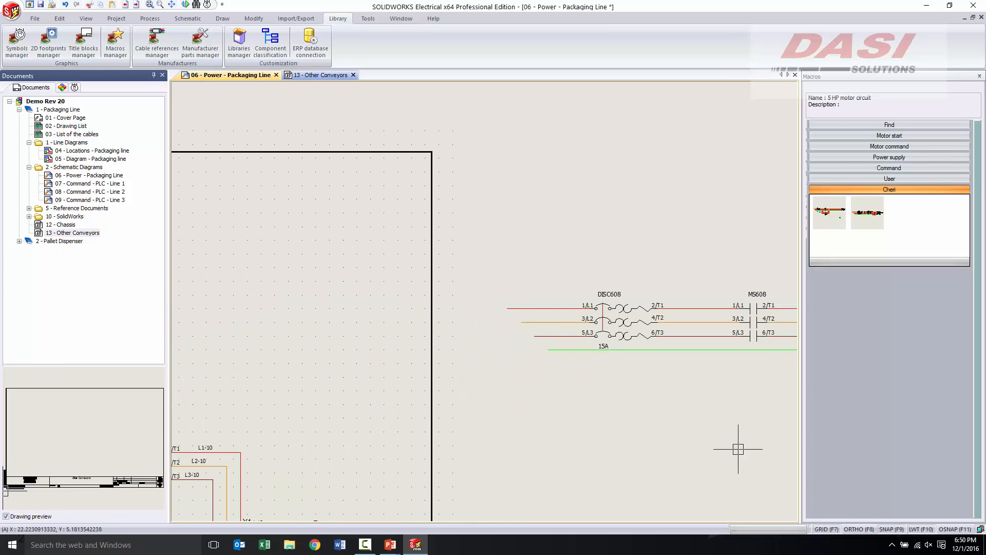
{"action": "middle_click_drag", "start_coordinate": [738, 448], "coordinate": [476, 457]}
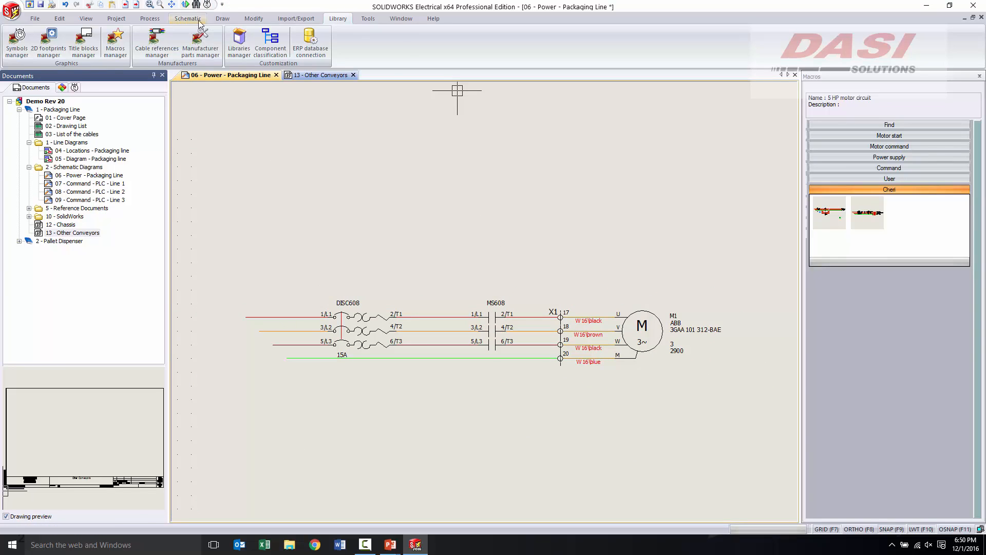
Step: Draw a location outline around breaker DISC608, assign it to L11 - Chassis and change the location of the enclosed components
{"action": "left_click", "coordinate": [114, 20]}
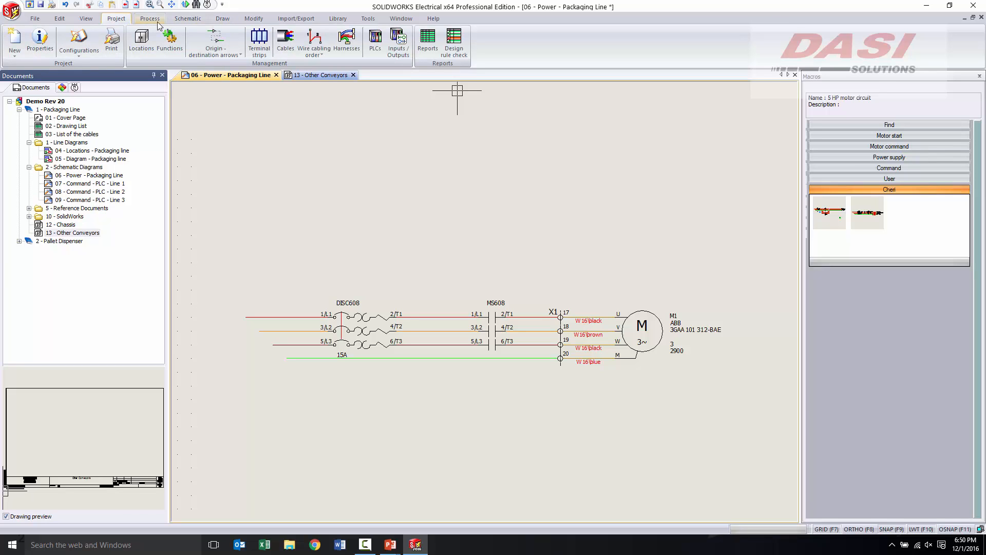
{"action": "left_click", "coordinate": [202, 20]}
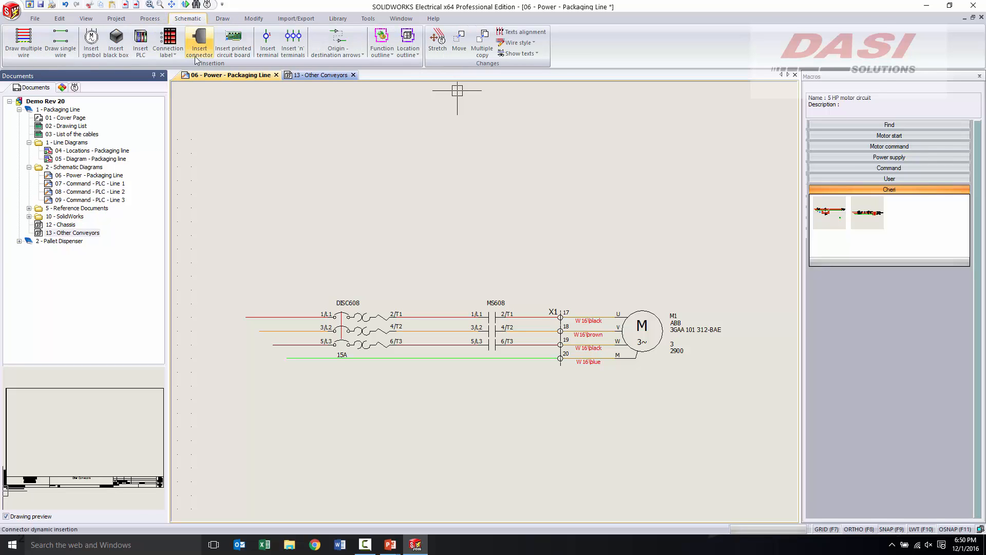
{"action": "left_click", "coordinate": [409, 38]}
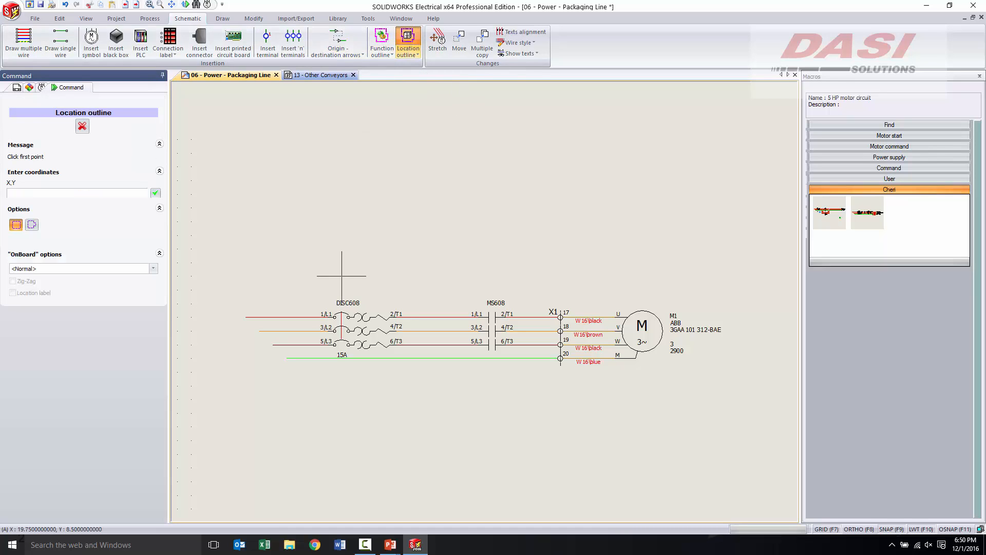
{"action": "left_click", "coordinate": [300, 263]}
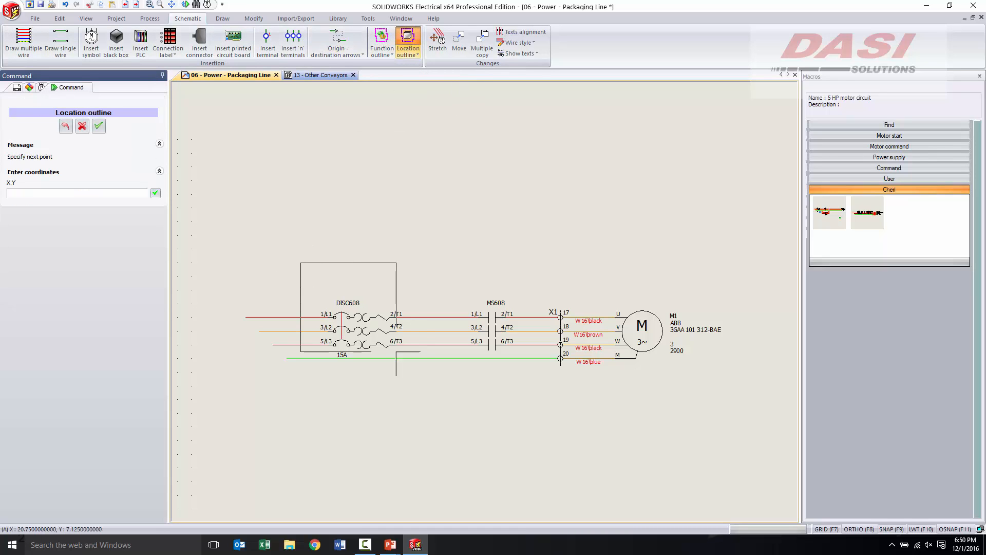
{"action": "left_click", "coordinate": [423, 393]}
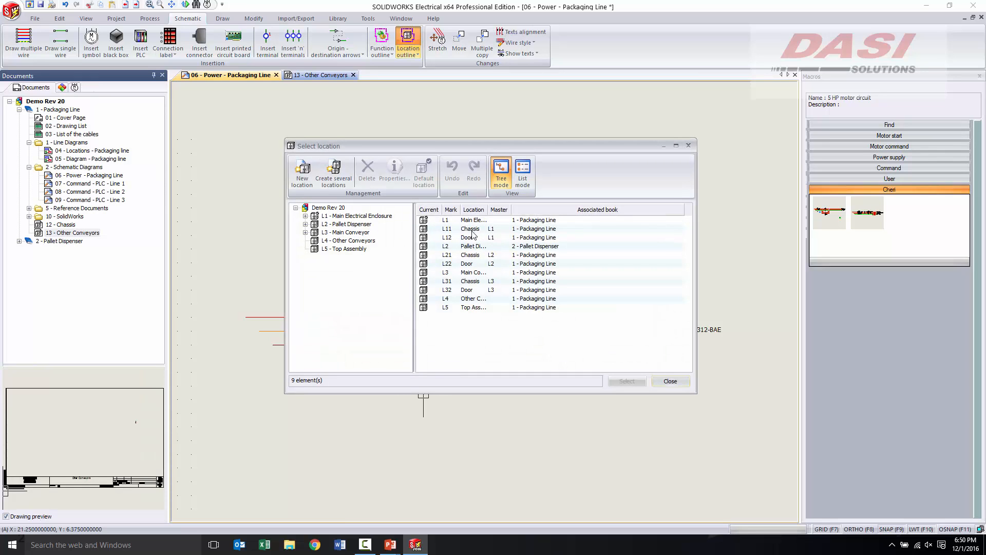
{"action": "left_click", "coordinate": [475, 231]}
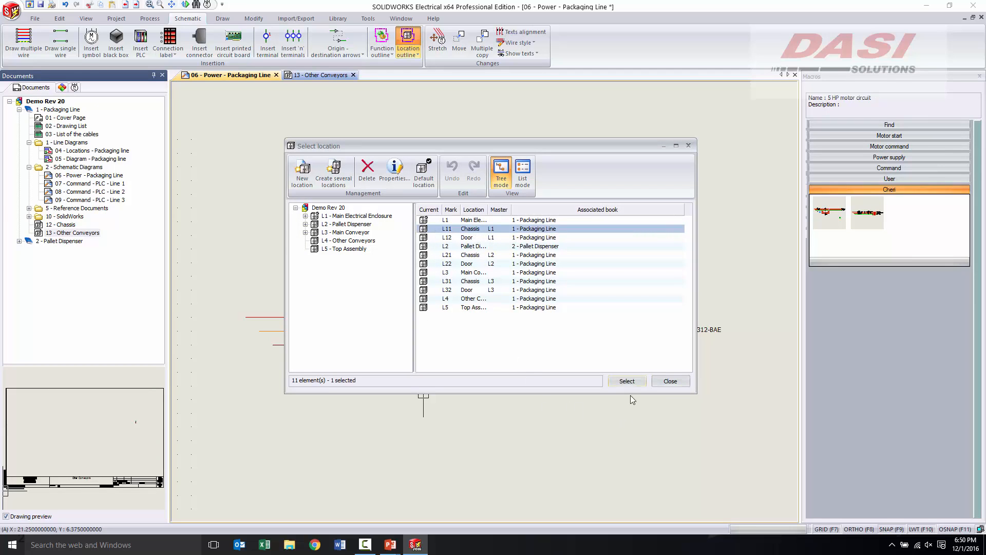
{"action": "left_click", "coordinate": [626, 381]}
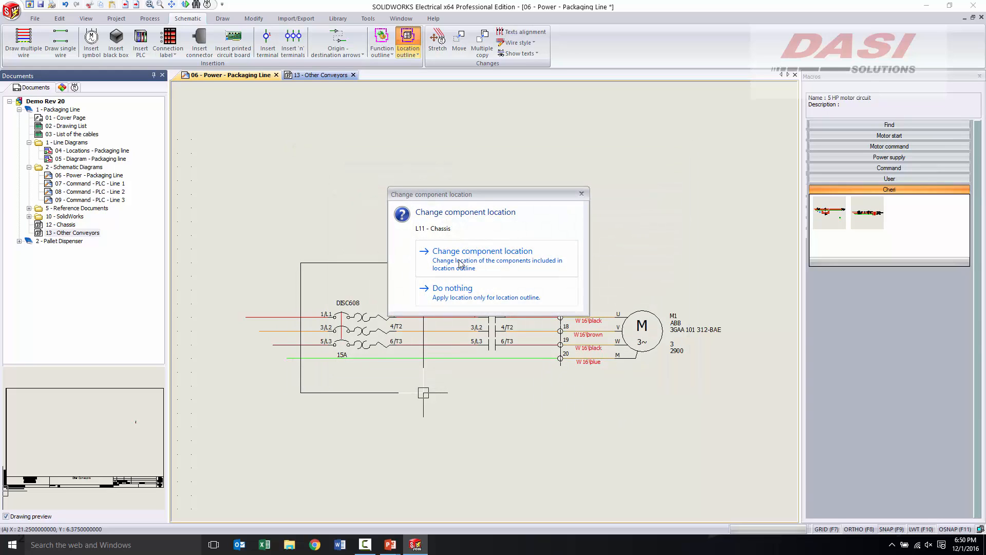
{"action": "left_click", "coordinate": [461, 264]}
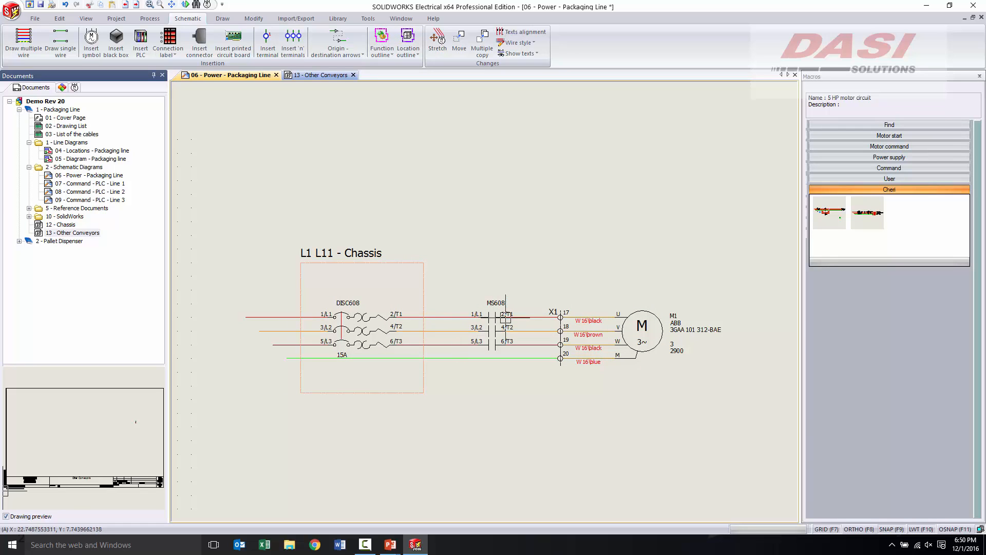
Step: Draw a location outline around motor M1, assign it to L4 - Other Conveyors and change the enclosed component's location
{"action": "left_click_drag", "start_coordinate": [600, 275], "coordinate": [736, 419]}
{"action": "key", "text": "Escape"}
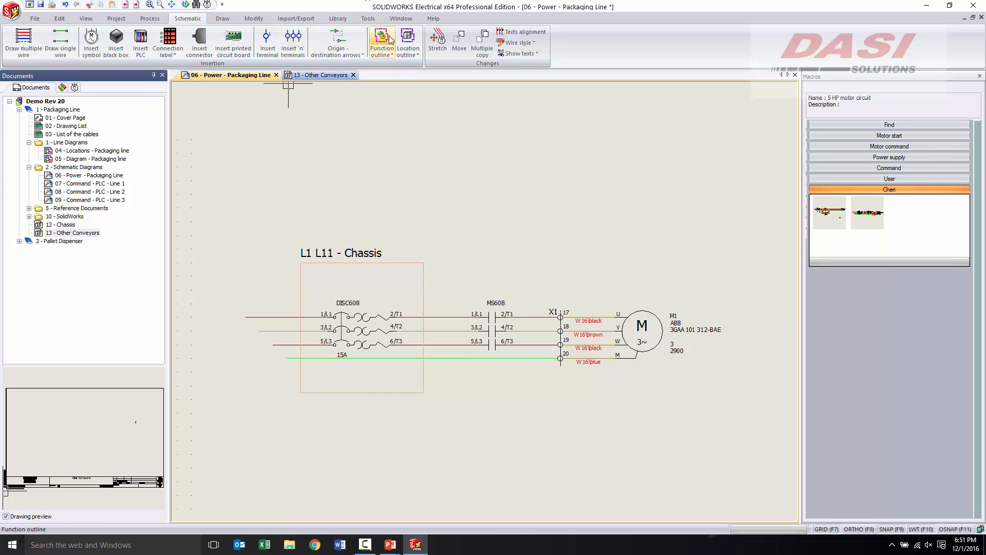
{"action": "left_click", "coordinate": [408, 41]}
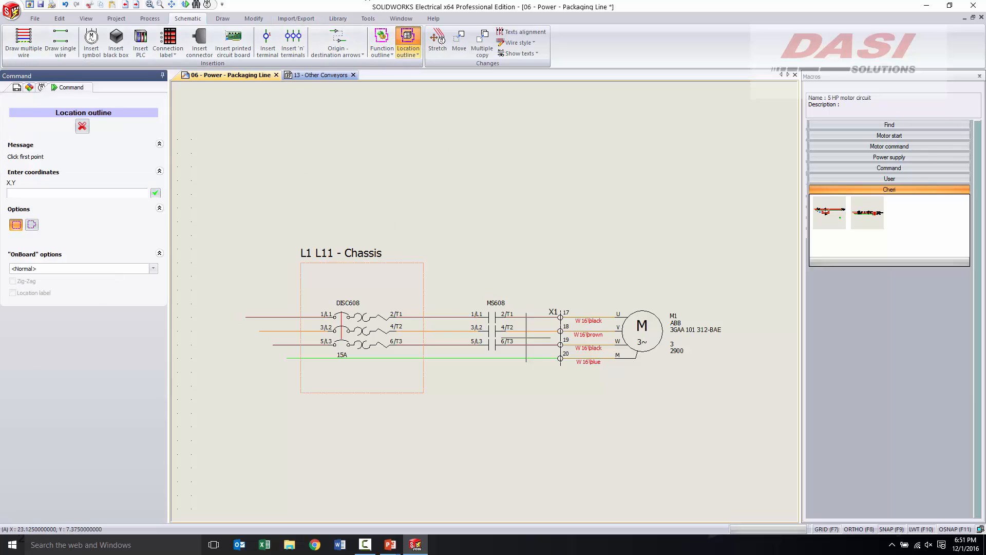
{"action": "left_click", "coordinate": [594, 283]}
{"action": "left_click", "coordinate": [718, 399]}
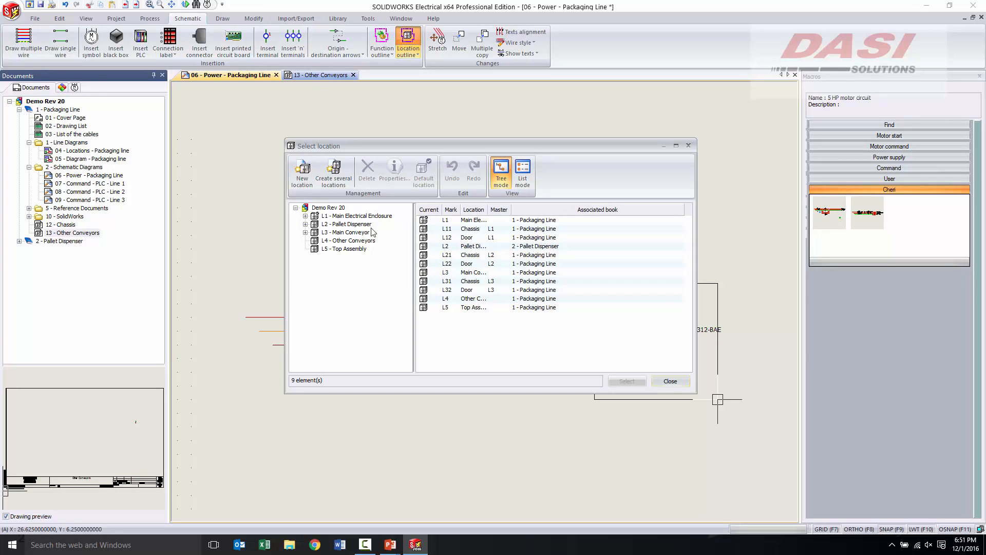
{"action": "left_click", "coordinate": [334, 240]}
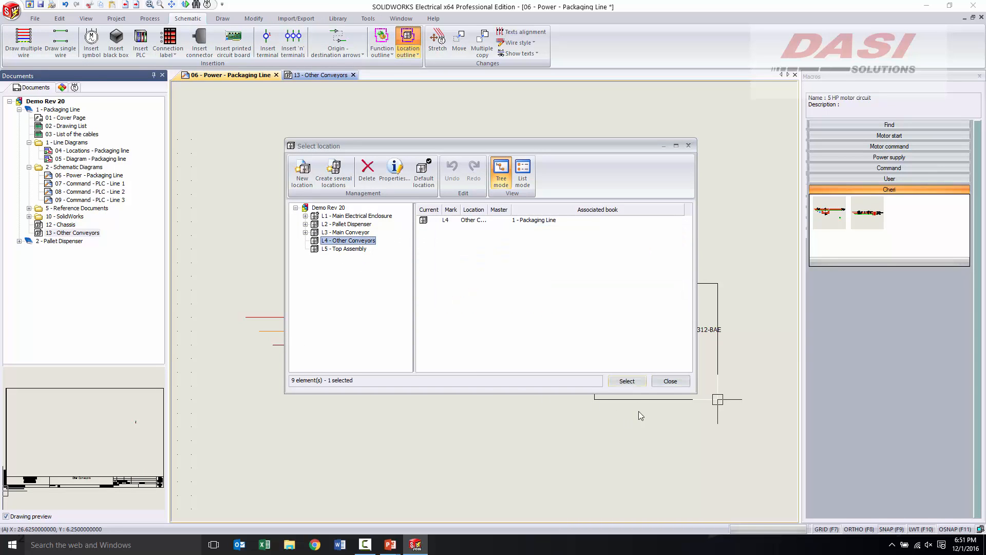
{"action": "left_click", "coordinate": [632, 382]}
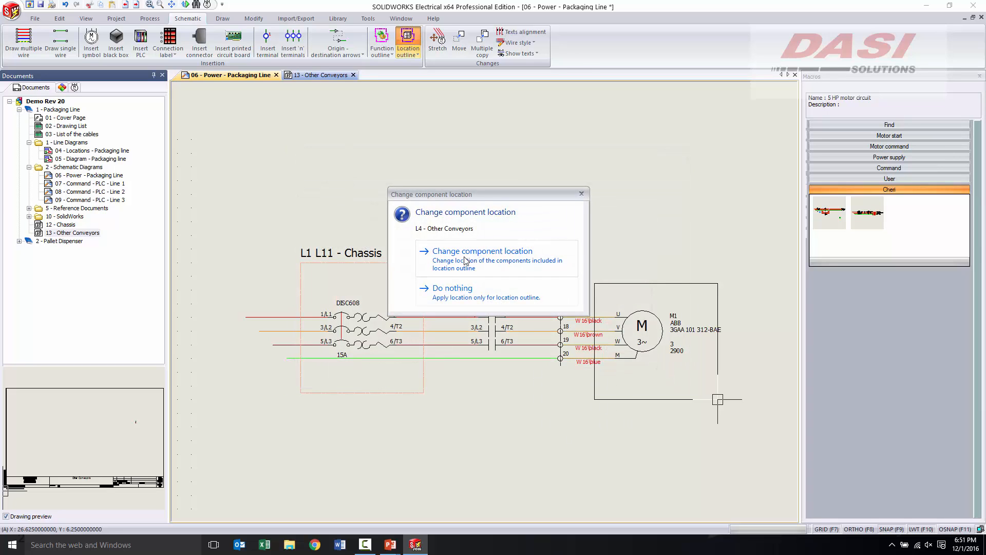
{"action": "left_click", "coordinate": [482, 253]}
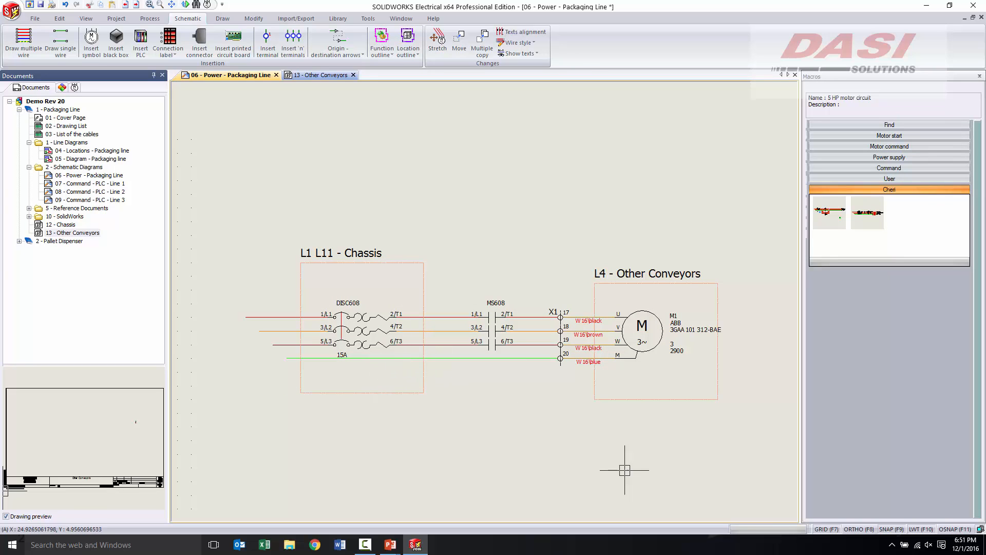
Step: Save the whole motor circuit with both location outlines as a macro named 10 HP motor in the last macro group
{"action": "left_click", "coordinate": [795, 438]}
{"action": "left_click", "coordinate": [259, 236]}
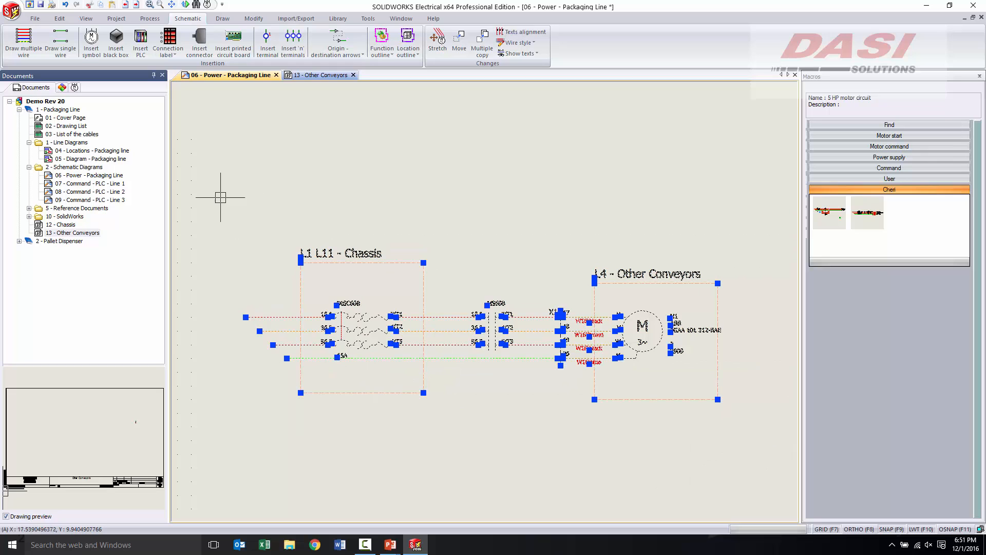
{"action": "left_click_drag", "start_coordinate": [374, 262], "coordinate": [852, 250]}
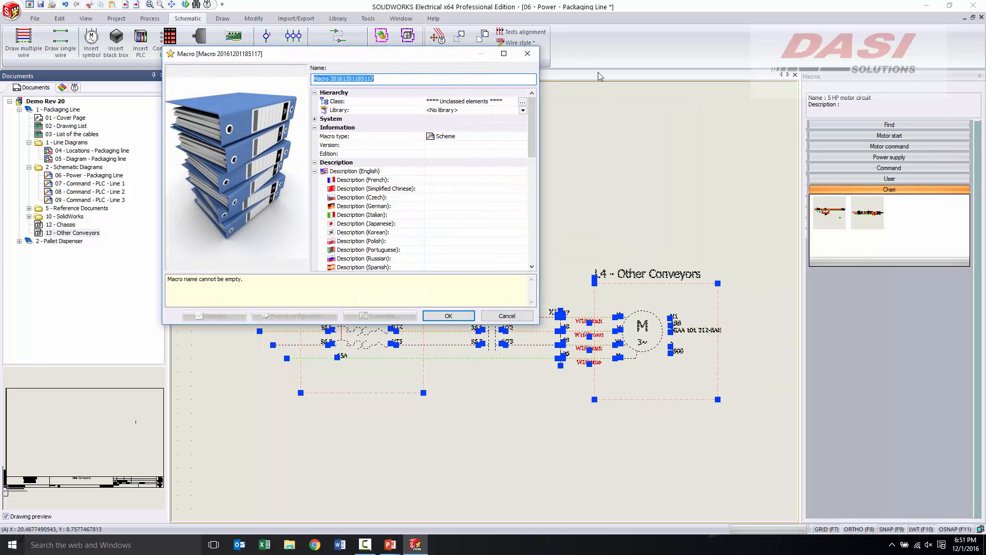
{"action": "left_click", "coordinate": [387, 79]}
{"action": "left_click_drag", "start_coordinate": [387, 78], "coordinate": [126, 87]}
{"action": "type", "text": "10 HP motor"}
{"action": "key", "text": "Return"}
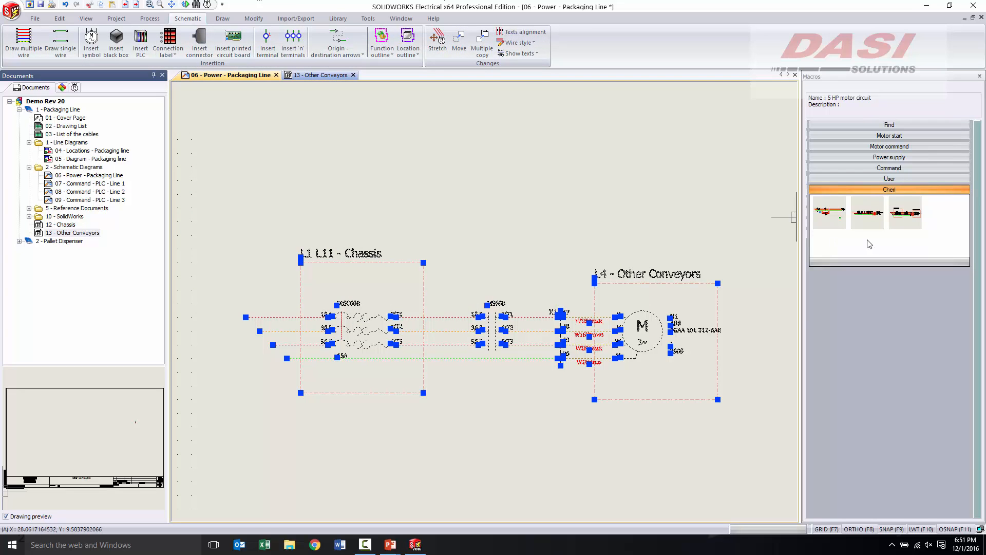
Step: Place the 10 HP motor macro above the existing circuit and set the paste action for locations to Create new mark
{"action": "left_click_drag", "start_coordinate": [917, 215], "coordinate": [551, 192]}
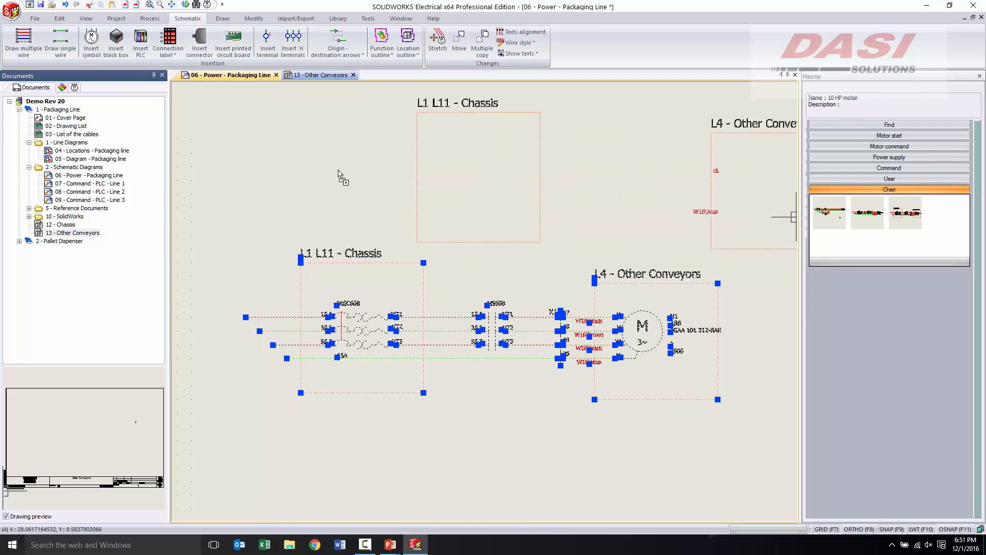
{"action": "left_click", "coordinate": [440, 194]}
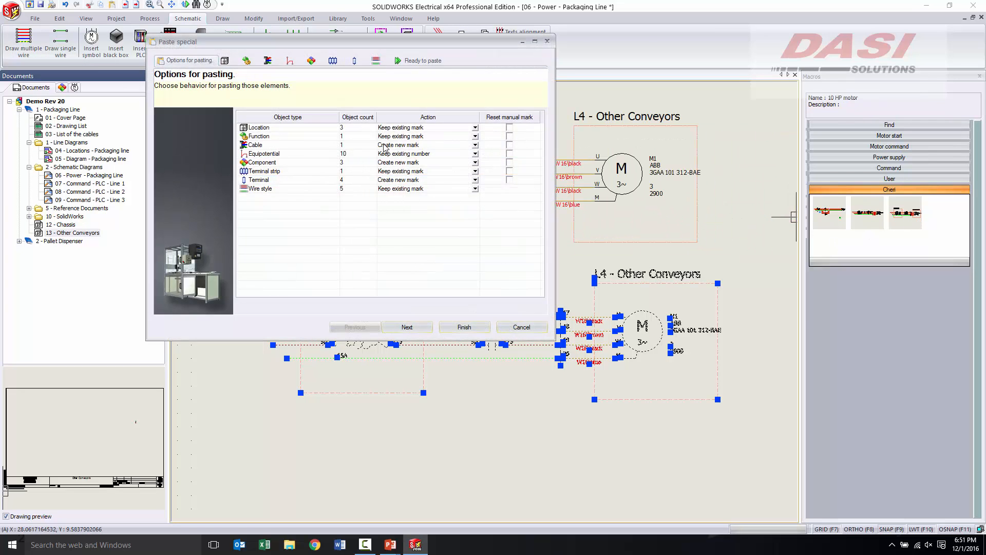
{"action": "left_click", "coordinate": [475, 136]}
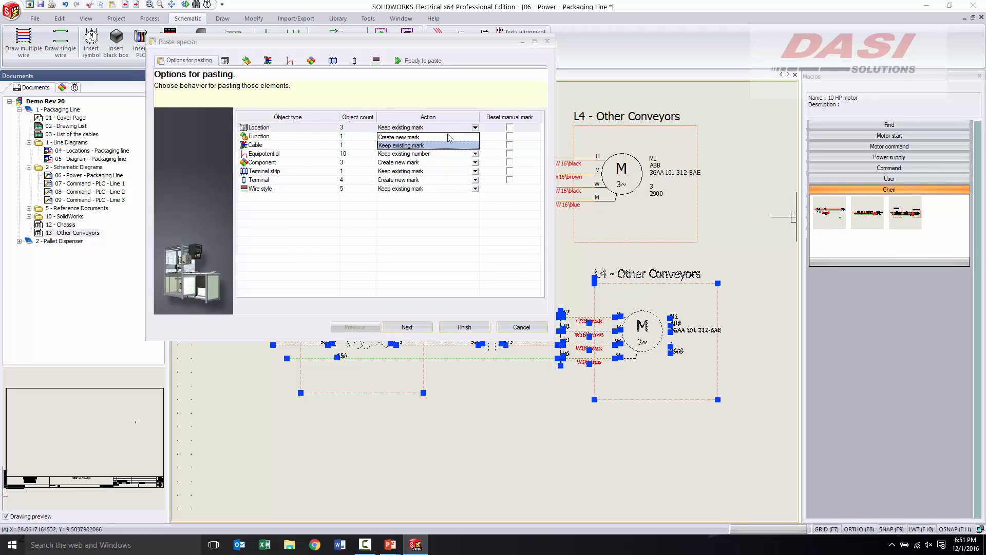
{"action": "left_click", "coordinate": [405, 138]}
{"action": "left_click", "coordinate": [407, 328]}
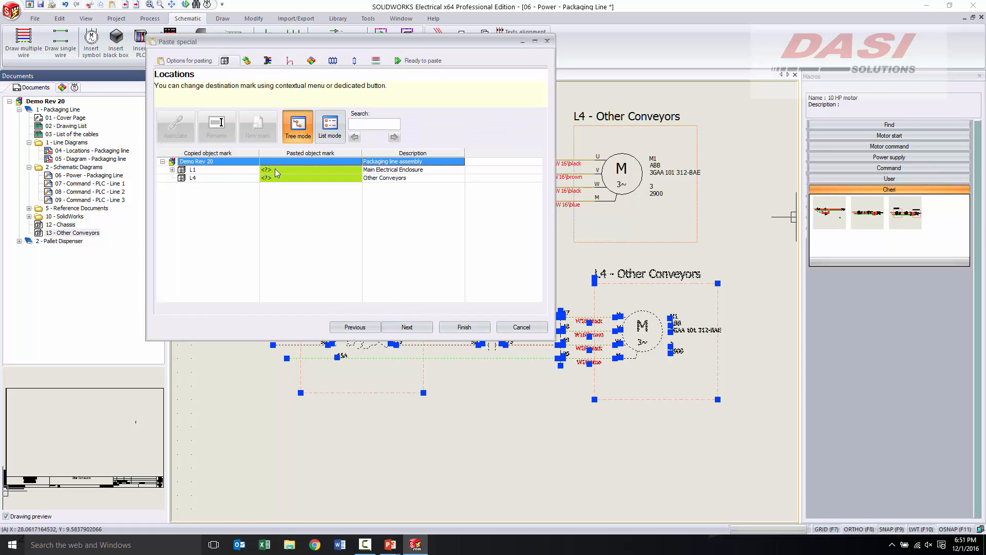
Step: Associate the copied location L1, Main Electrical Enclosure, with the existing location L11 - Chassis
{"action": "left_click", "coordinate": [277, 173]}
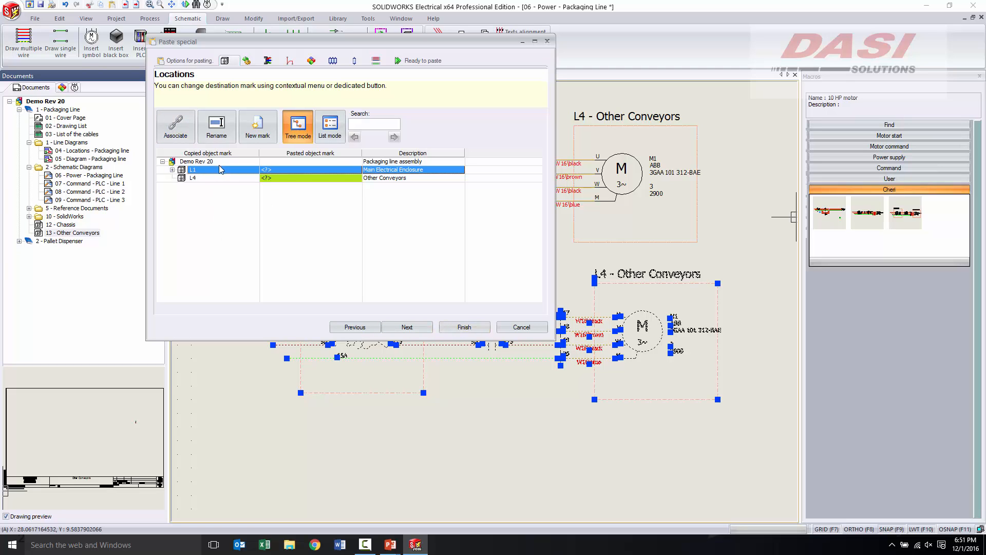
{"action": "left_click", "coordinate": [176, 126]}
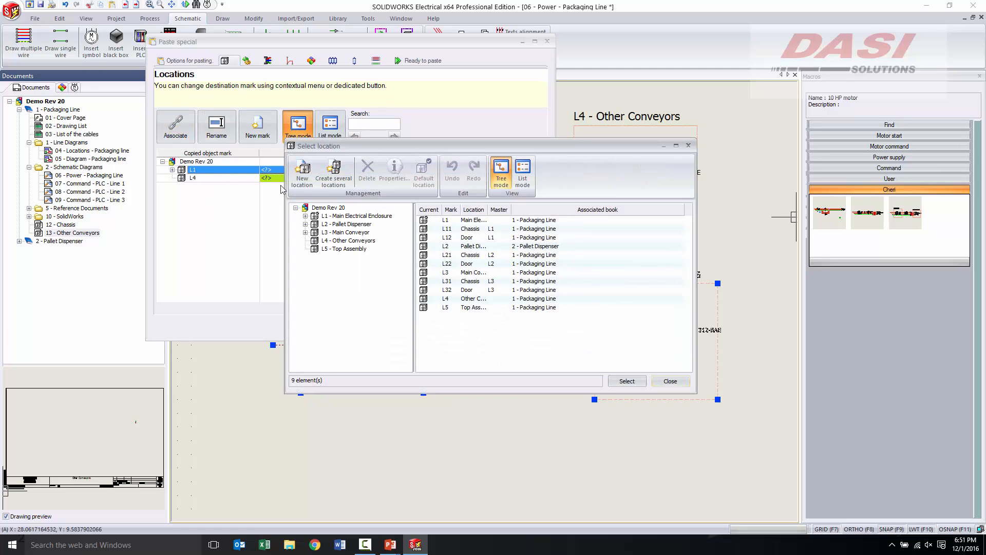
{"action": "left_click", "coordinate": [452, 230]}
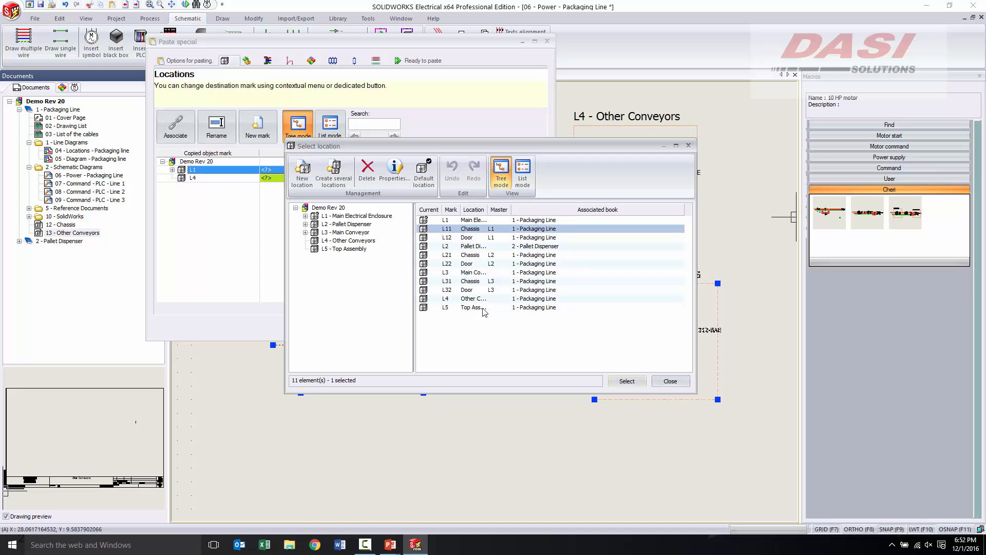
{"action": "left_click", "coordinate": [627, 381]}
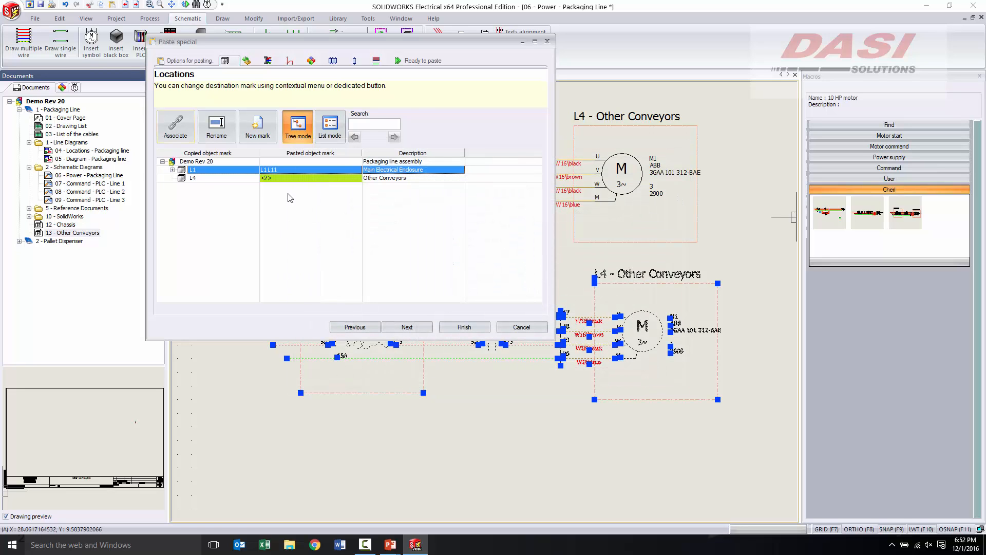
Step: Associate the copied location L4 with the existing L4 - Other Conveyors and finish pasting the macro
{"action": "left_click", "coordinate": [272, 177]}
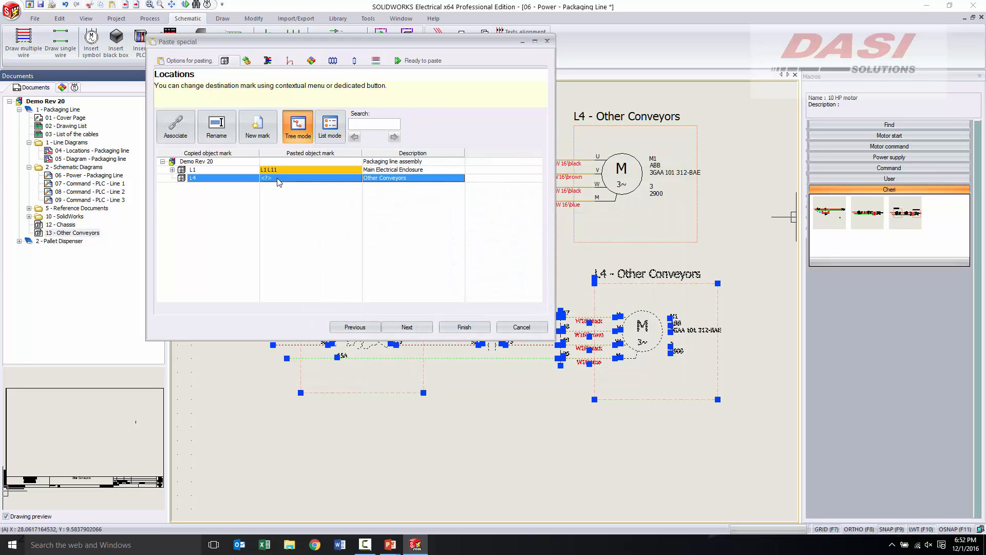
{"action": "left_click", "coordinate": [175, 125]}
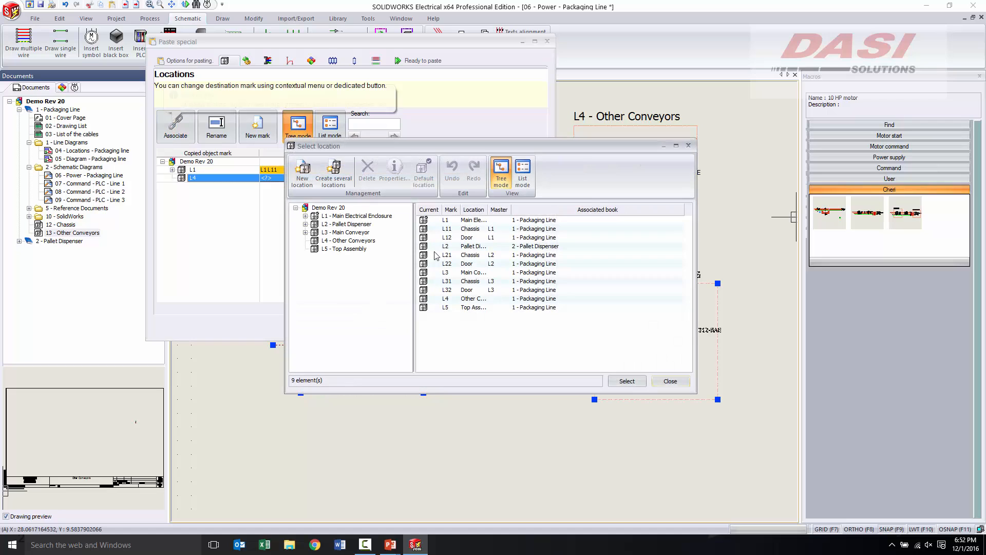
{"action": "left_click", "coordinate": [452, 299]}
{"action": "left_click", "coordinate": [626, 380]}
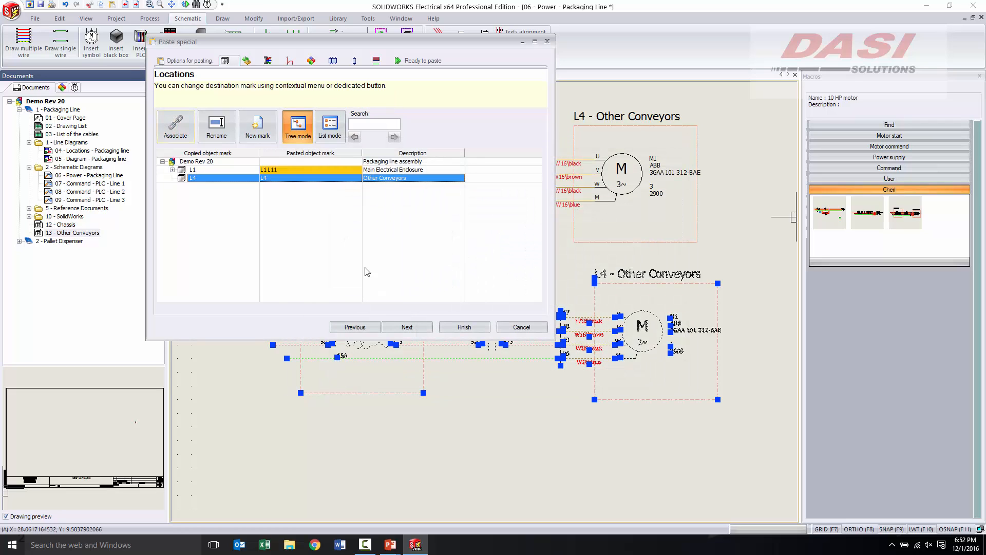
{"action": "left_click", "coordinate": [320, 272]}
{"action": "left_click", "coordinate": [477, 323]}
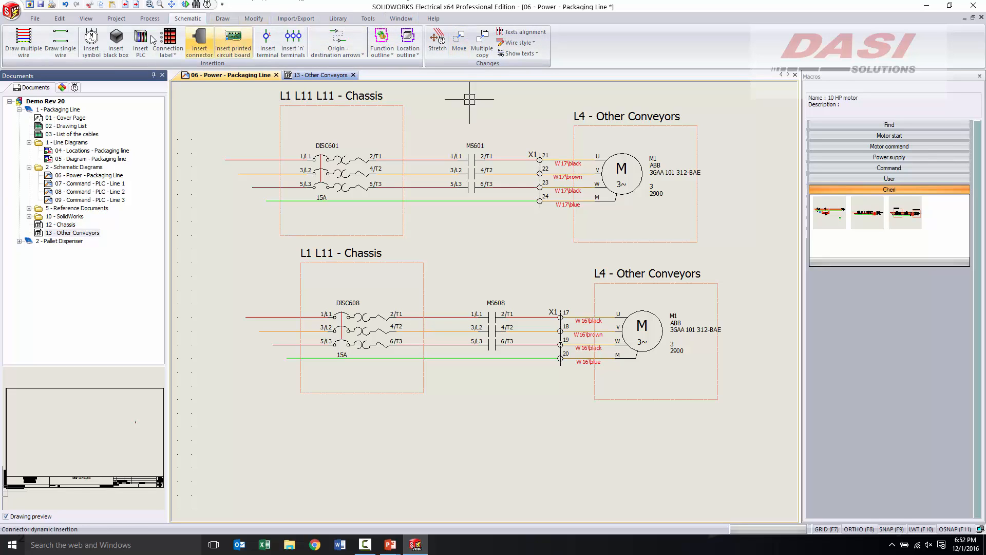
Step: Examine the project's location hierarchy in the locations manager, expanding L1, L2 and L3 and widening the window
{"action": "left_click", "coordinate": [119, 20]}
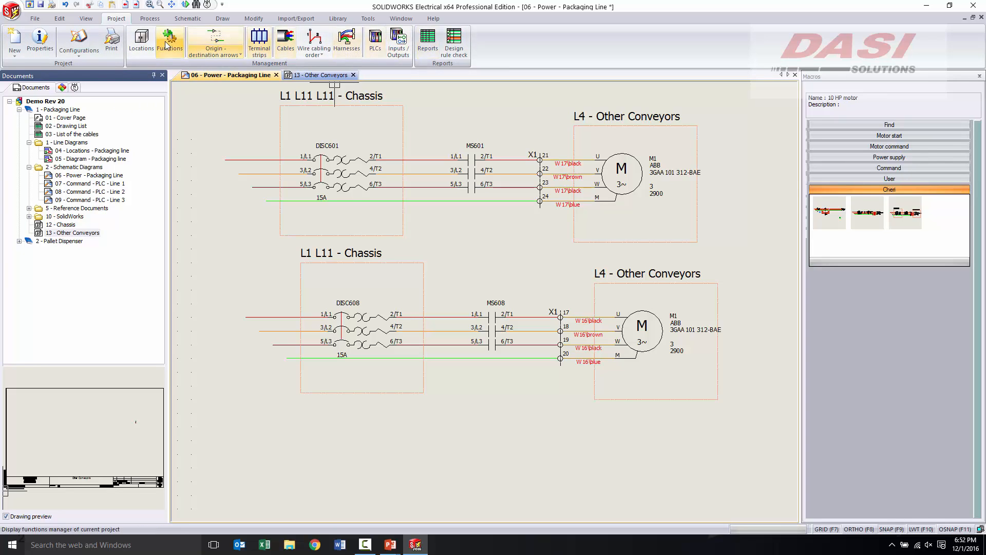
{"action": "left_click", "coordinate": [146, 41]}
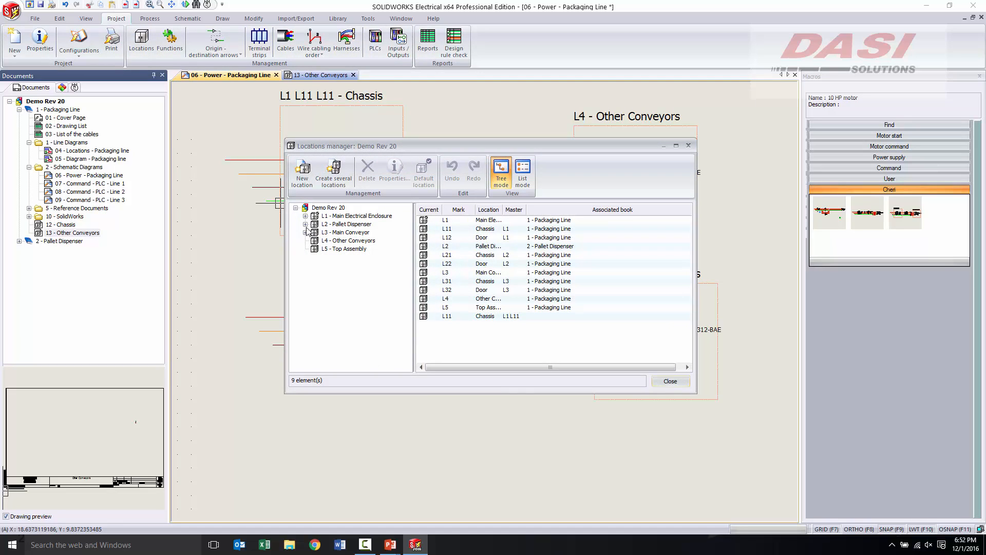
{"action": "left_click", "coordinate": [305, 224]}
{"action": "left_click", "coordinate": [305, 216]}
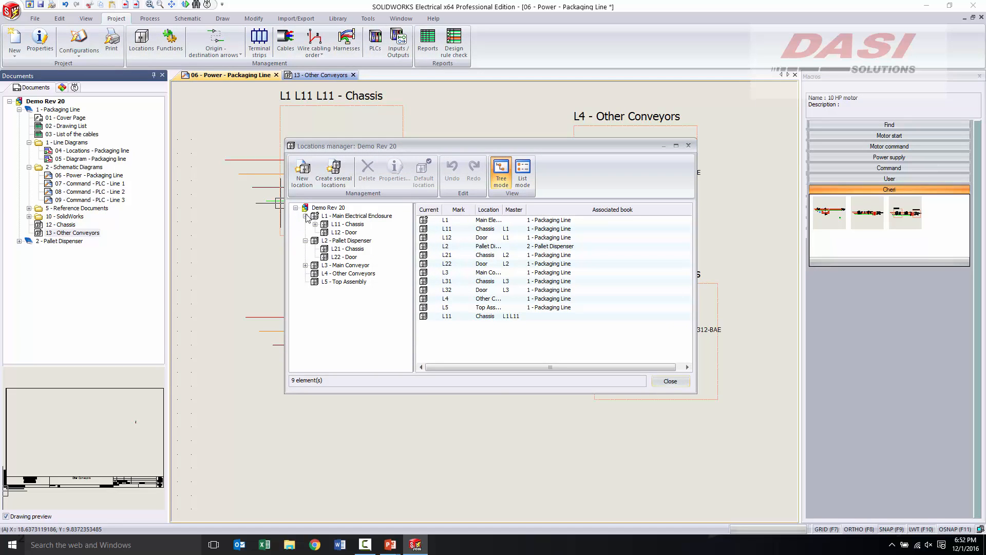
{"action": "left_click", "coordinate": [305, 265]}
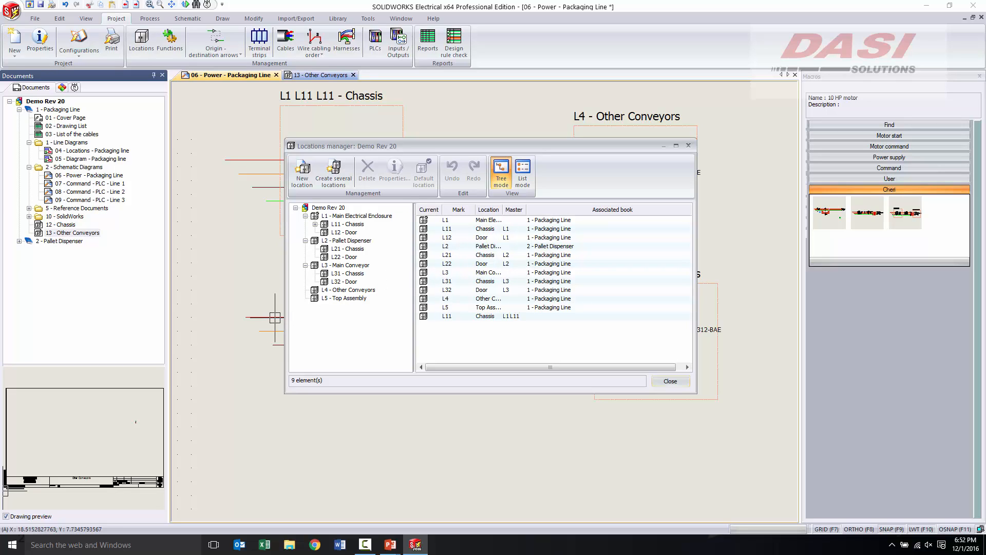
{"action": "left_click_drag", "start_coordinate": [285, 318], "coordinate": [188, 318]}
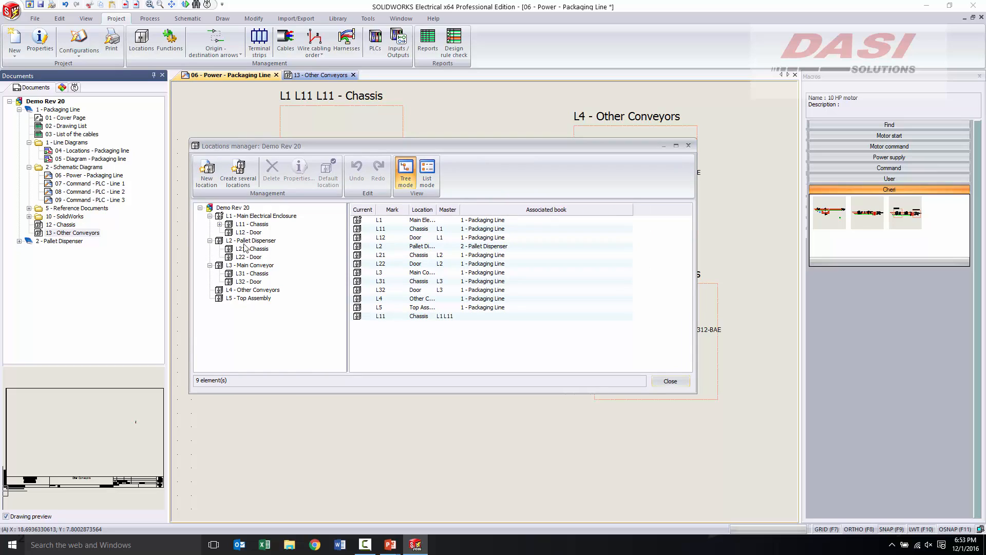
Step: Create a new location directly under the Demo Rev 20 project with the English description Junction Box
{"action": "right_click", "coordinate": [234, 208]}
{"action": "left_click", "coordinate": [258, 214]}
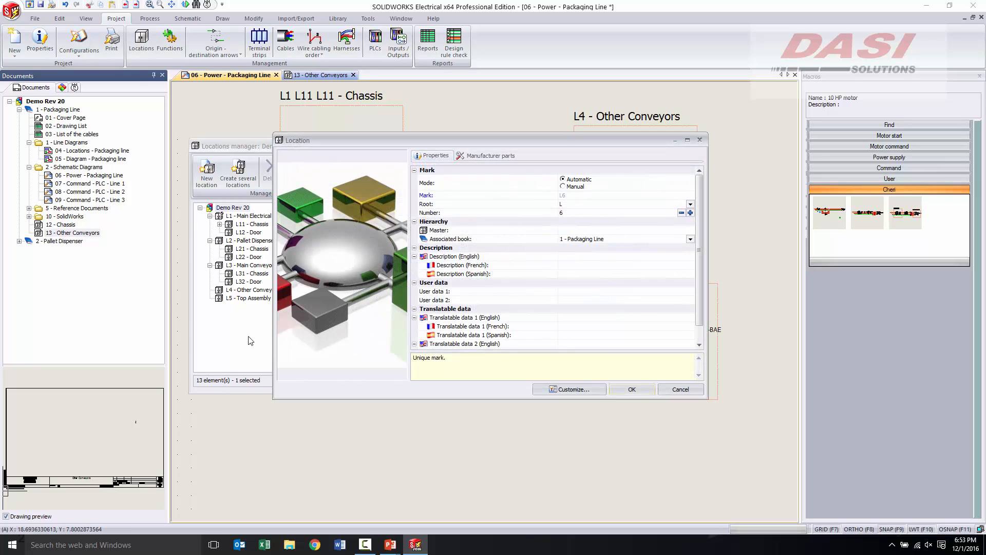
{"action": "left_click", "coordinate": [577, 256]}
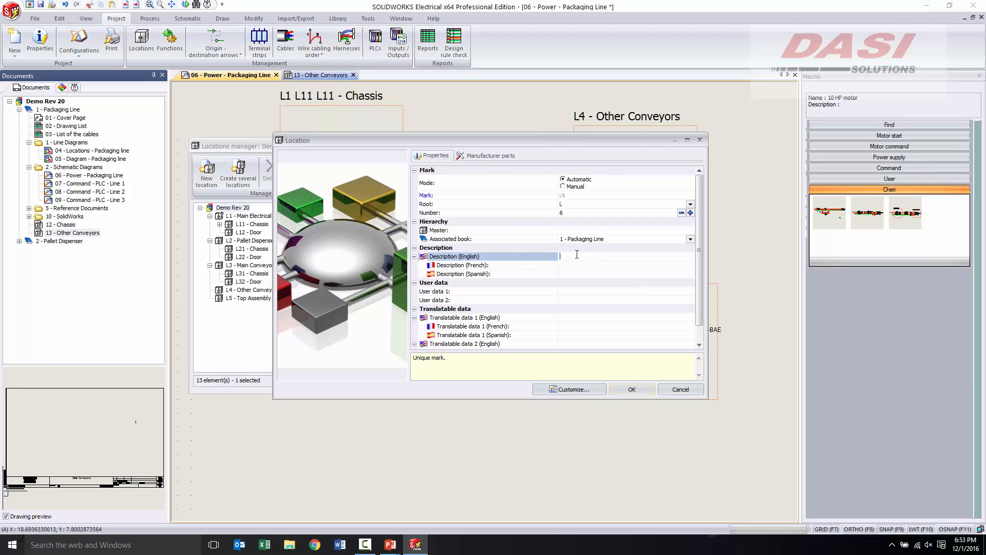
{"action": "type", "text": "Junction Box"}
{"action": "left_click", "coordinate": [633, 389]}
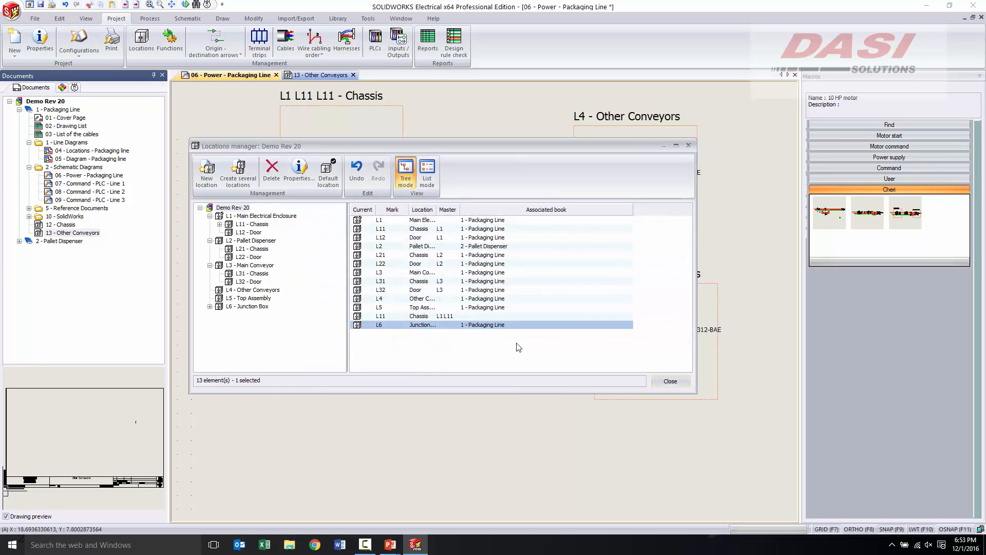
{"action": "left_click", "coordinate": [210, 307]}
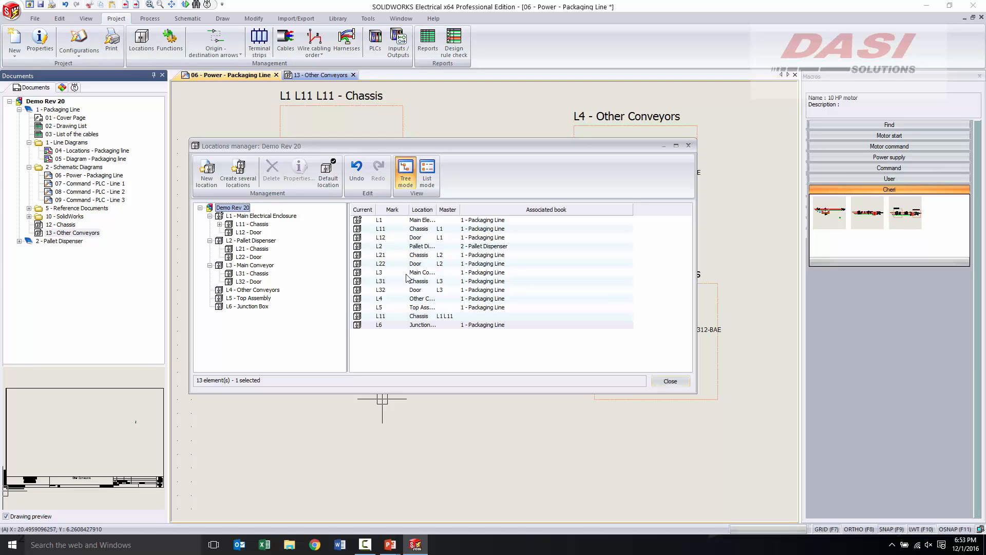
Step: Examine the entries under locations L2 - Pallet Dispenser, L3 - Main Conveyor and L4 - Other Conveyors, and close the locations manager
{"action": "left_click", "coordinate": [272, 242]}
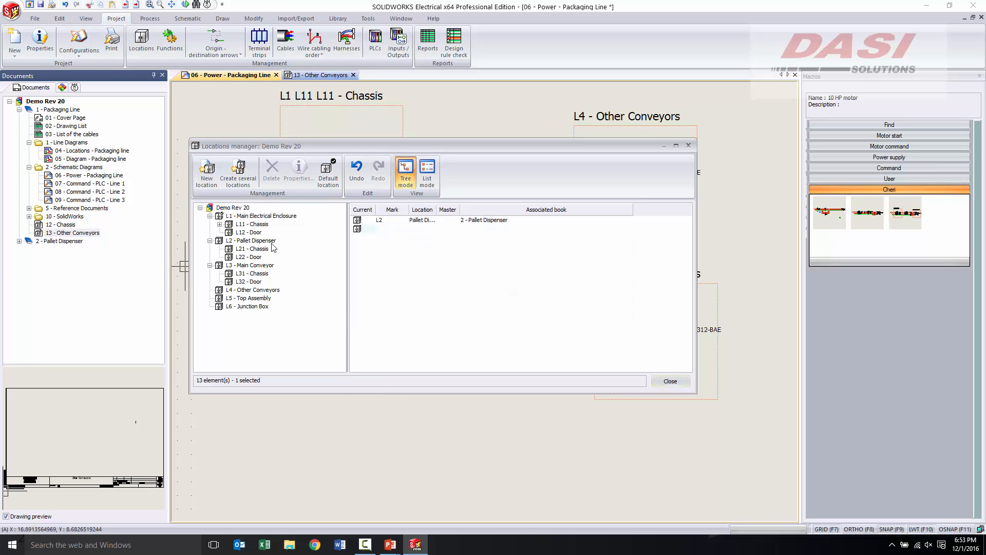
{"action": "left_click", "coordinate": [235, 266]}
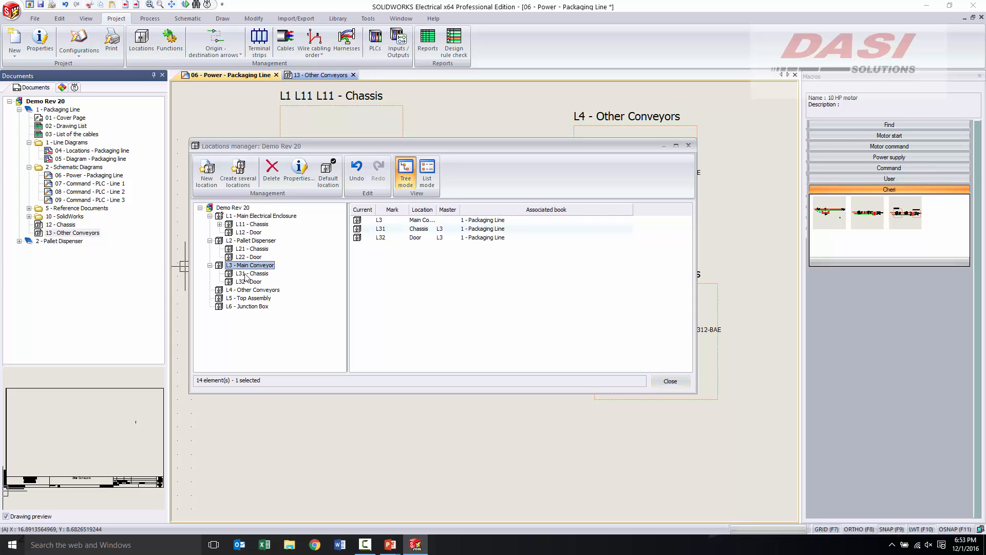
{"action": "left_click", "coordinate": [244, 291]}
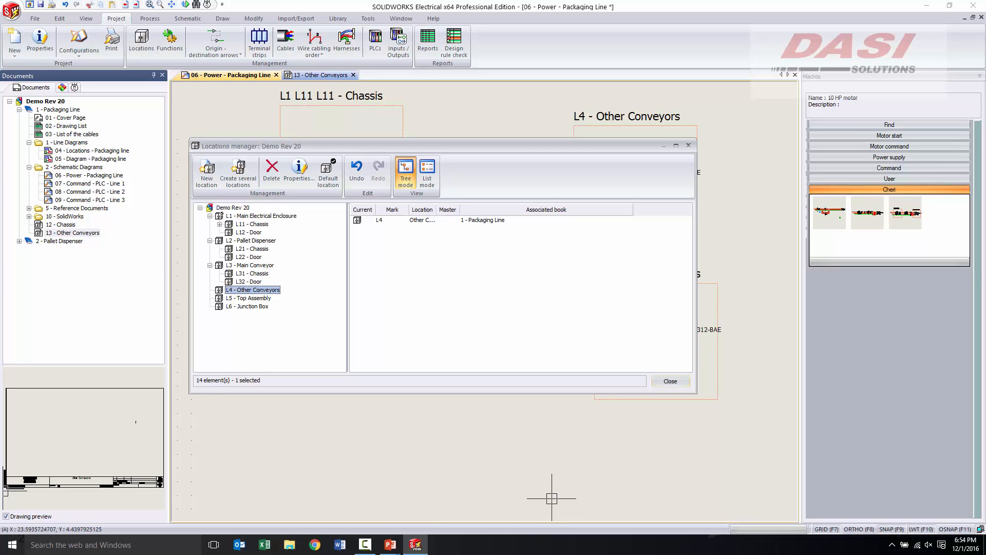
{"action": "mouse_move", "coordinate": [416, 545]}
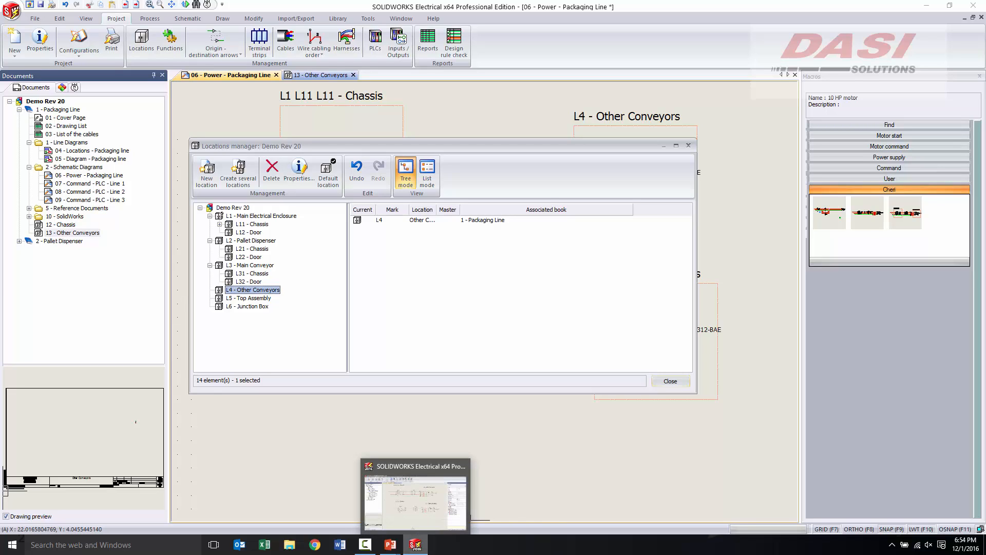
{"action": "left_click", "coordinate": [670, 380]}
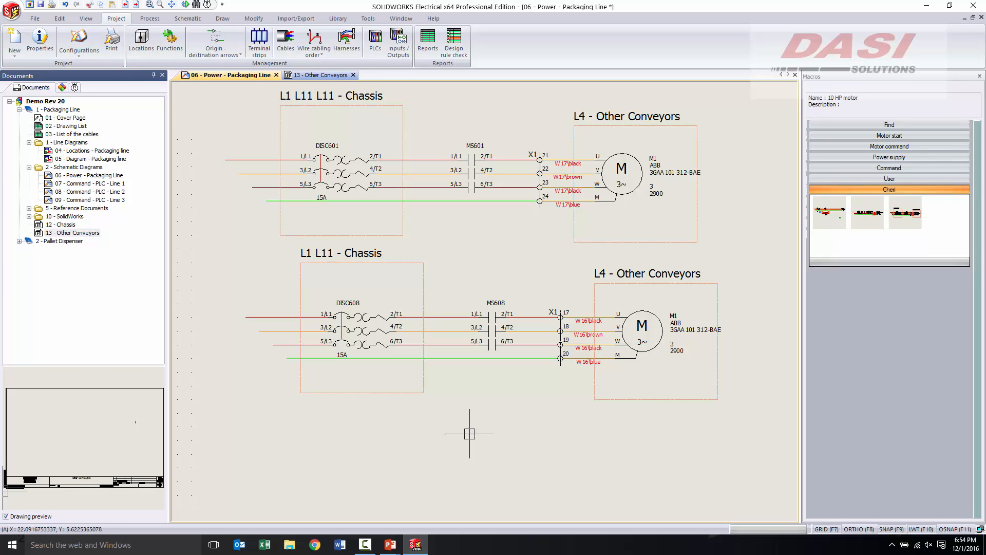
Step: Draw six parallel 230V AC wires spaced 0.5 apart in the empty area beside motors M607 and M611 on the Power - Packaging Line sheet
{"action": "scroll", "coordinate": [469, 433], "scroll_direction": "down", "scroll_amount": 2}
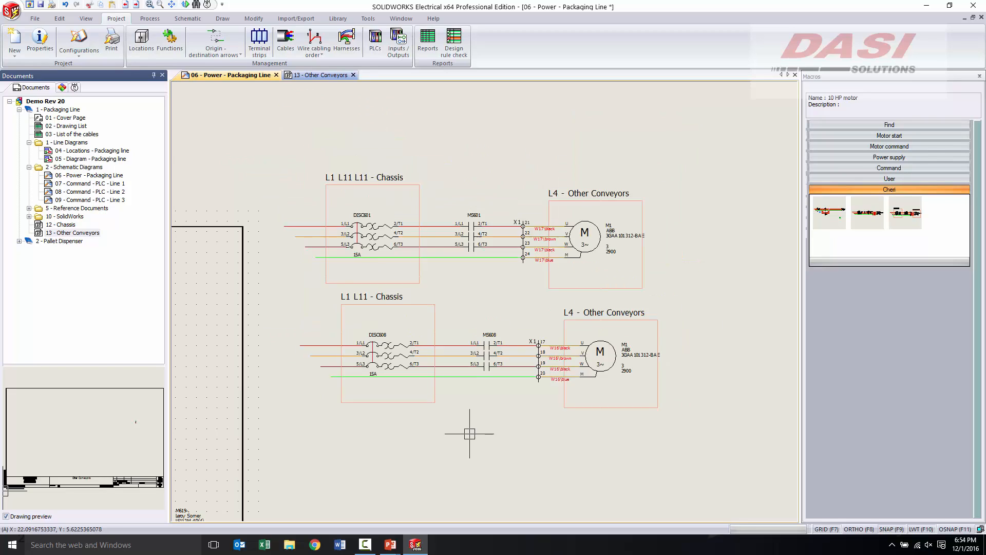
{"action": "scroll", "coordinate": [241, 395], "scroll_direction": "down", "scroll_amount": 2}
{"action": "mouse_move", "coordinate": [242, 394]}
{"action": "middle_mouse_down"}
{"action": "mouse_move", "coordinate": [460, 329]}
{"action": "mouse_move", "coordinate": [588, 317]}
{"action": "middle_mouse_up"}
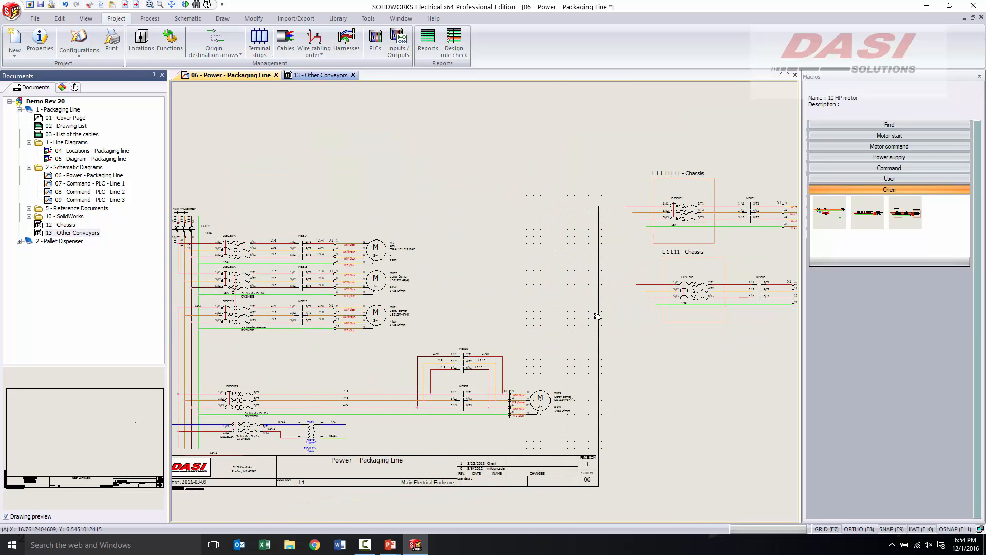
{"action": "scroll", "coordinate": [269, 376], "scroll_direction": "up", "scroll_amount": 2}
{"action": "middle_click_drag", "start_coordinate": [268, 376], "coordinate": [359, 365]}
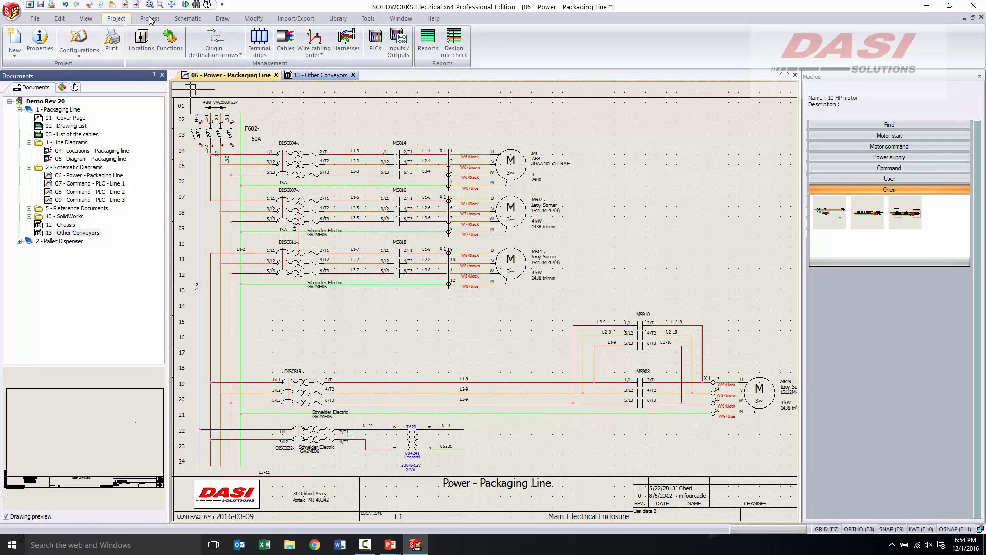
{"action": "left_click", "coordinate": [187, 18]}
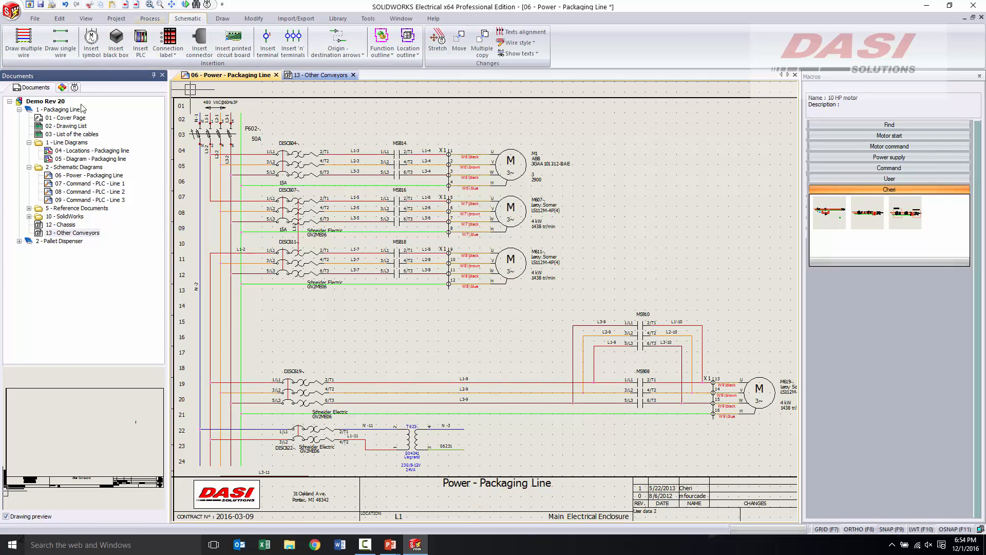
{"action": "left_click", "coordinate": [69, 45]}
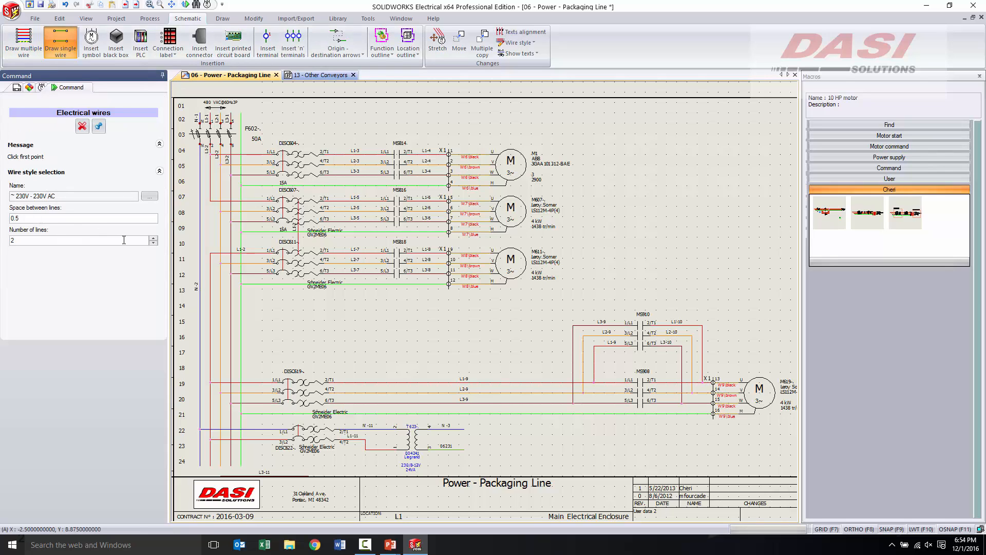
{"action": "left_click", "coordinate": [155, 239]}
{"action": "left_click", "coordinate": [154, 239]}
{"action": "left_click", "coordinate": [154, 239]}
{"action": "left_click", "coordinate": [154, 239]}
{"action": "left_click", "coordinate": [583, 201]}
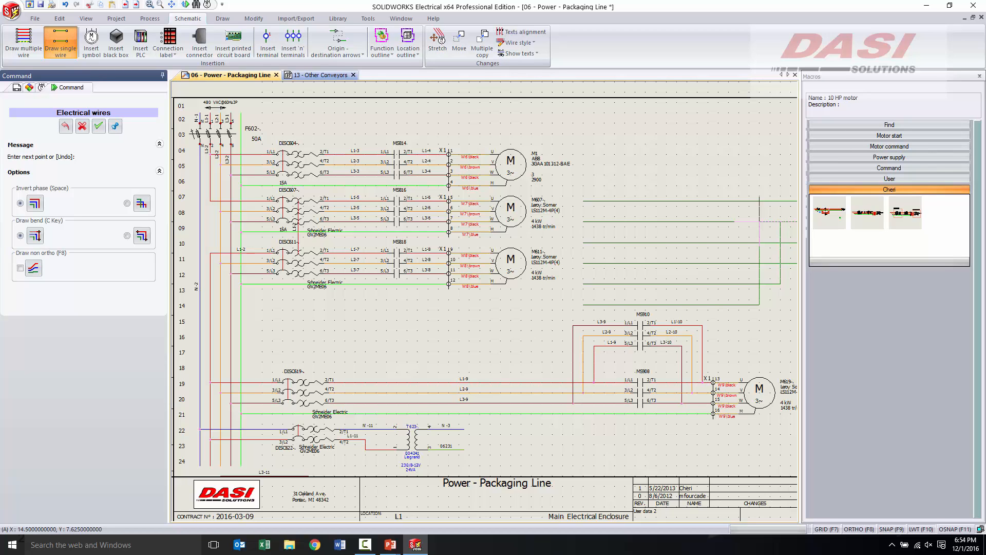
{"action": "key", "text": "Escape"}
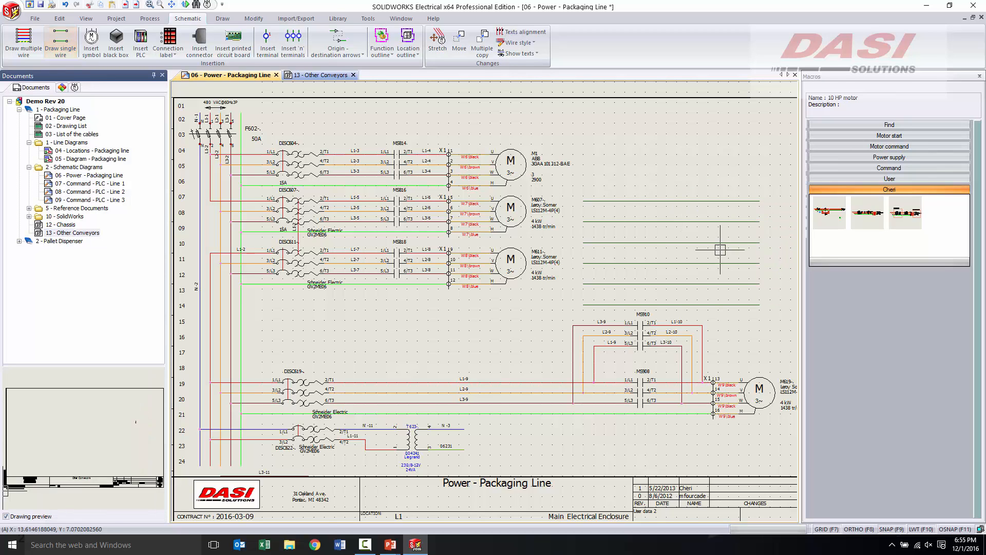
Step: Move contactor MS910 out of the circuit above MS908 onto the new wires, with its first pole on the second wire
{"action": "scroll", "coordinate": [642, 285], "scroll_direction": "up", "scroll_amount": 3}
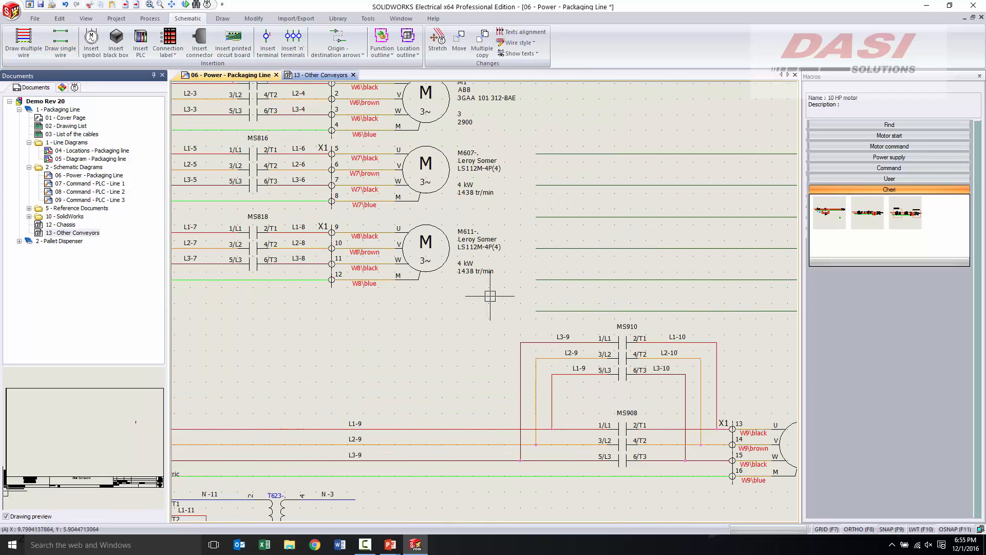
{"action": "left_click", "coordinate": [411, 229]}
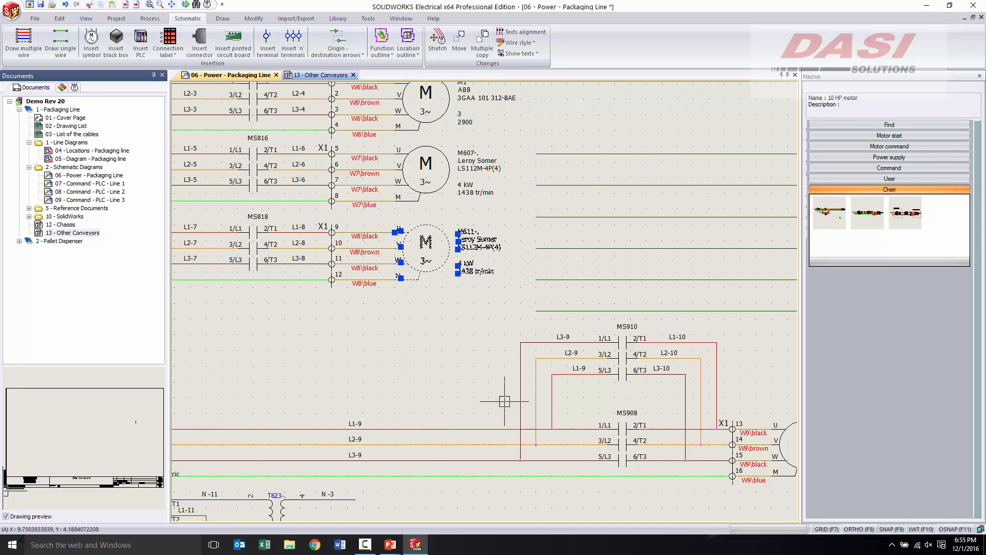
{"action": "scroll", "coordinate": [612, 391], "scroll_direction": "down", "scroll_amount": 1}
{"action": "scroll", "coordinate": [615, 370], "scroll_direction": "up", "scroll_amount": 2}
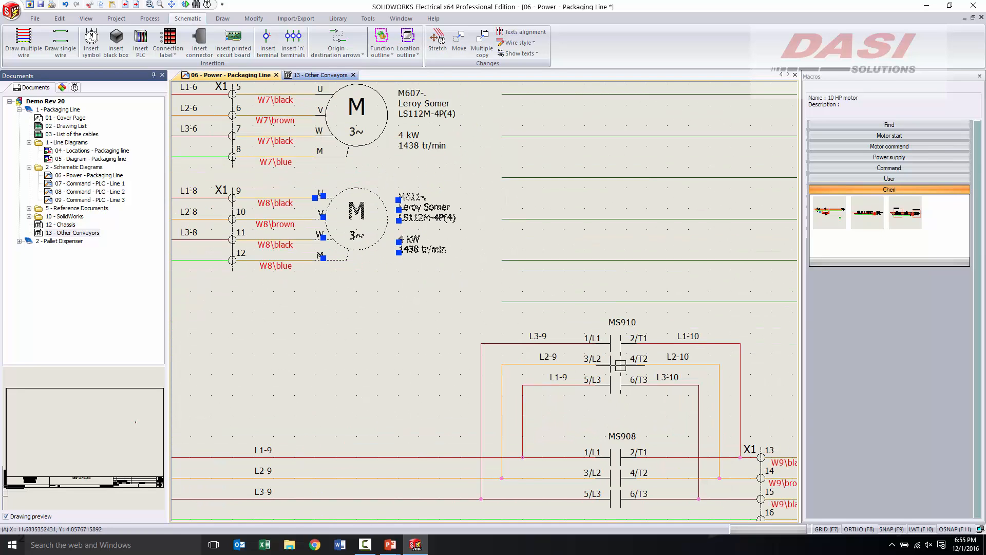
{"action": "left_click", "coordinate": [620, 383]}
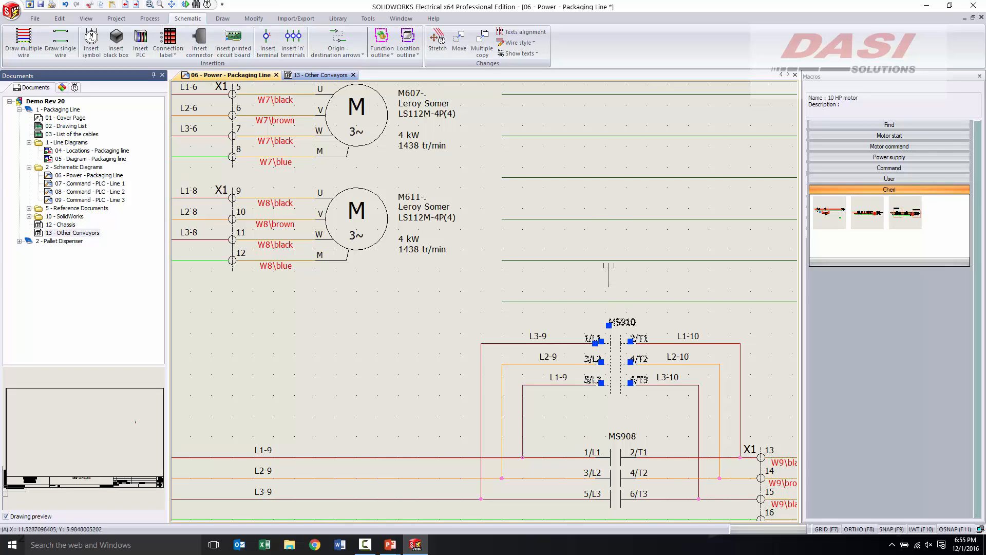
{"action": "left_click", "coordinate": [595, 342]}
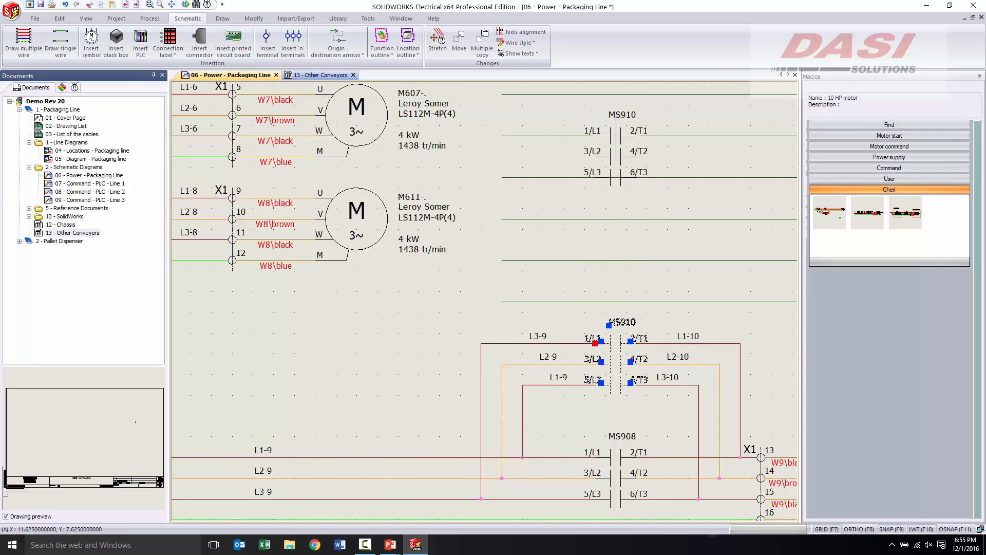
{"action": "left_click", "coordinate": [615, 136]}
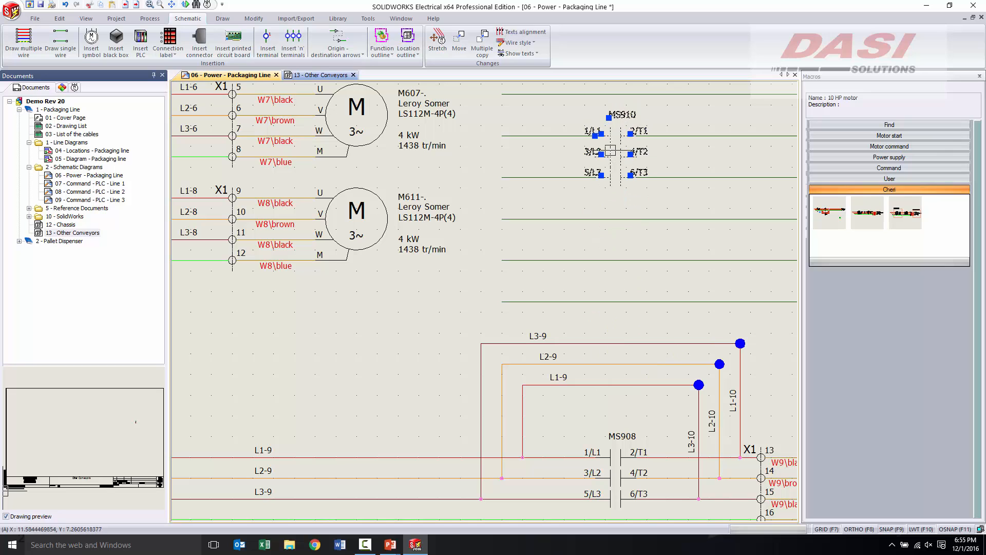
{"action": "key", "text": "Escape"}
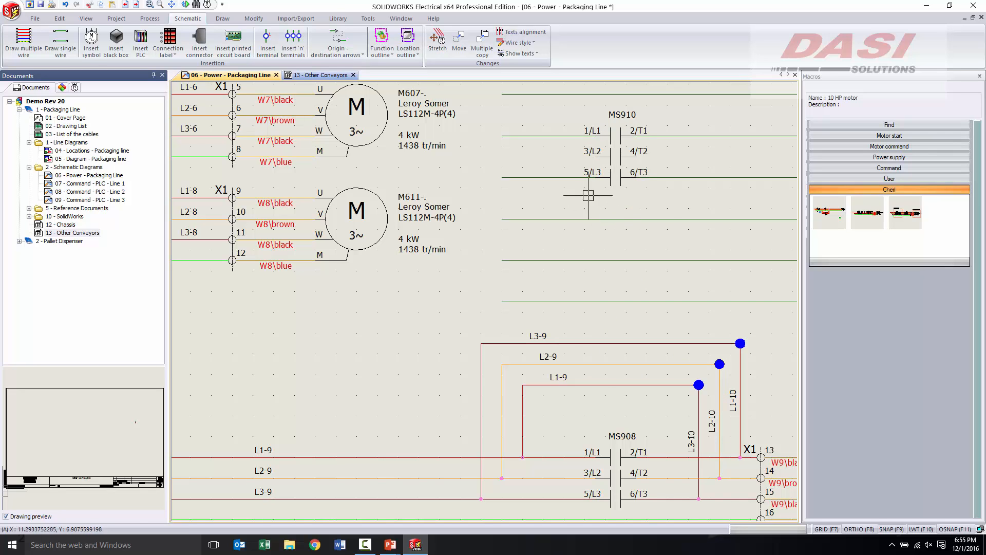
Step: Move contactor MS910 off the wires into the empty area beside them and back, aligning its first pole with the second wire
{"action": "middle_click_drag", "start_coordinate": [616, 214], "coordinate": [416, 245]}
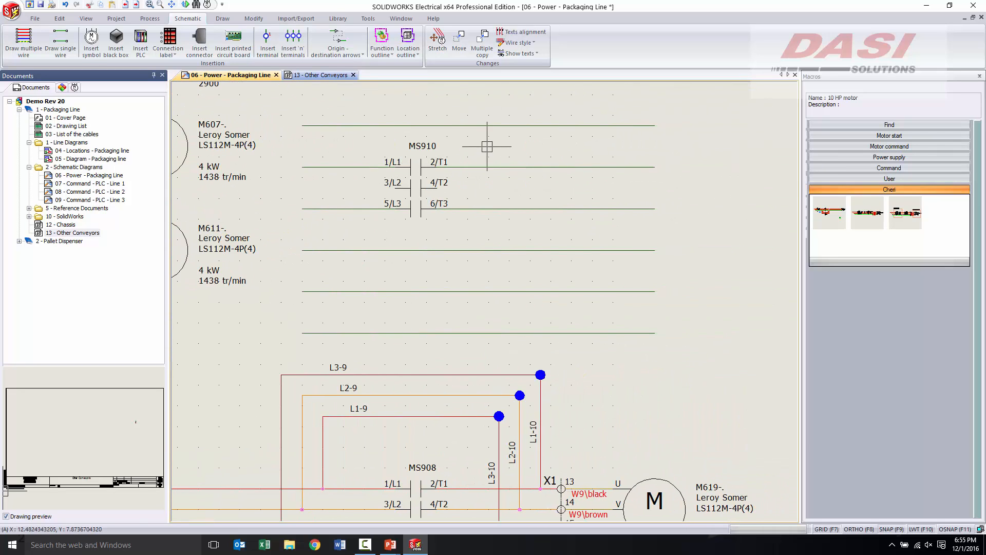
{"action": "left_click", "coordinate": [489, 166]}
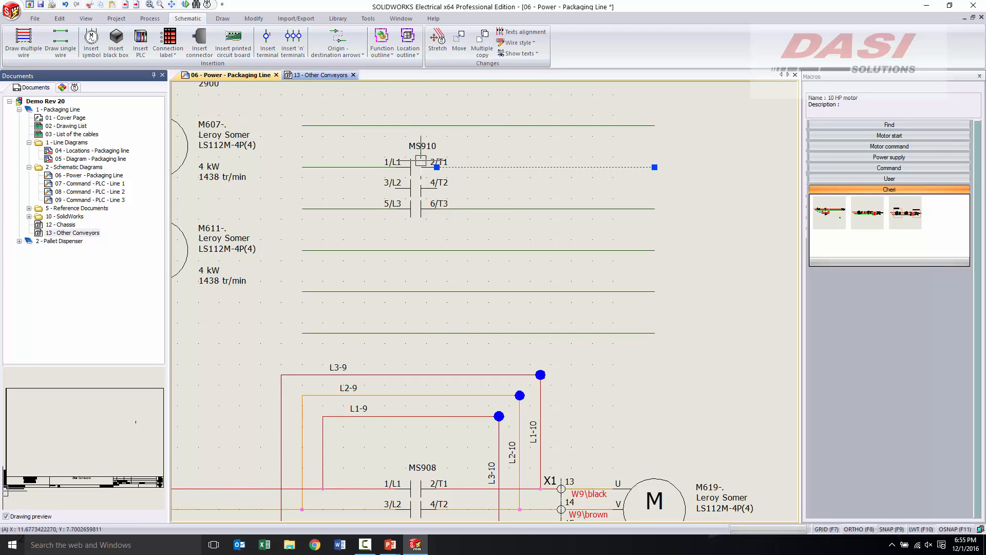
{"action": "left_click", "coordinate": [420, 160]}
{"action": "left_click_drag", "start_coordinate": [698, 233], "coordinate": [720, 273]}
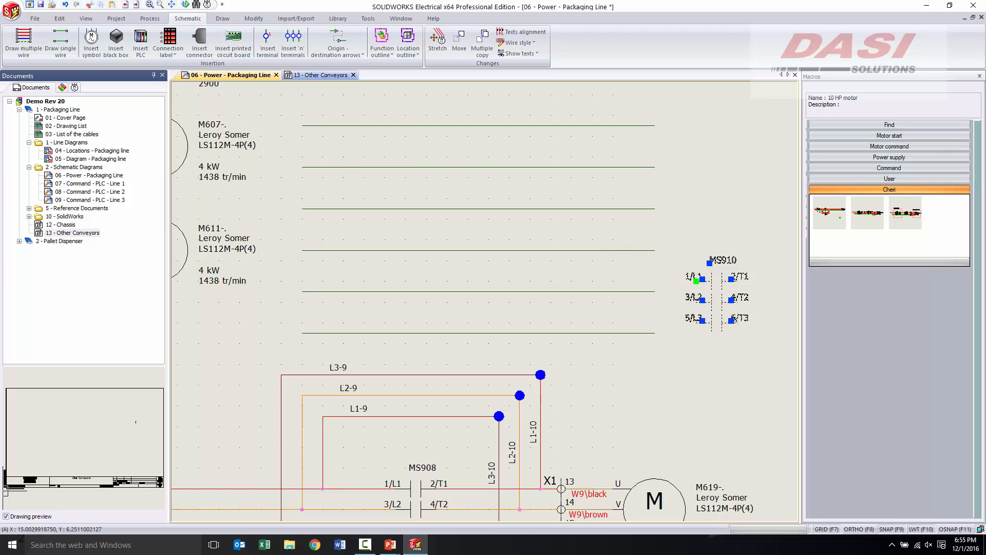
{"action": "left_click", "coordinate": [696, 281]}
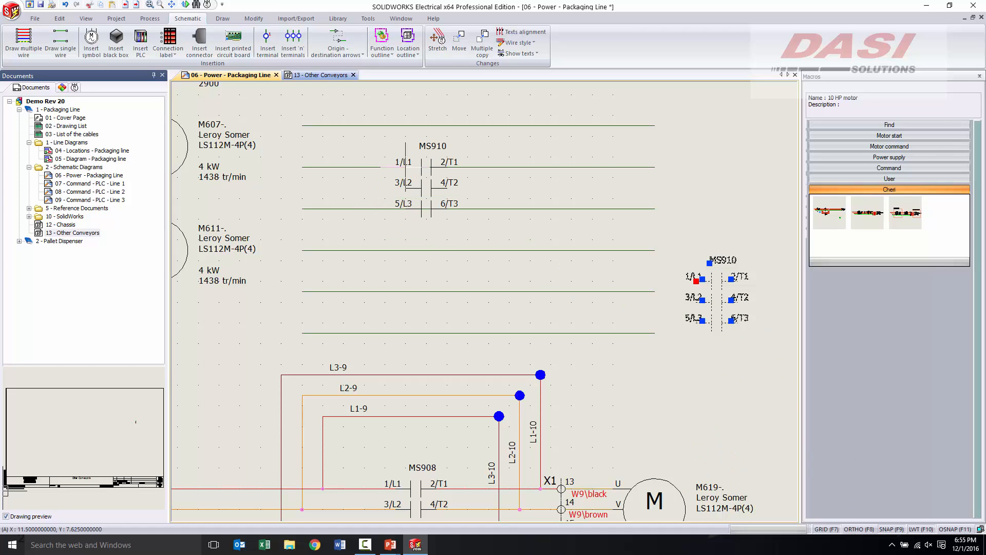
{"action": "left_click", "coordinate": [405, 167]}
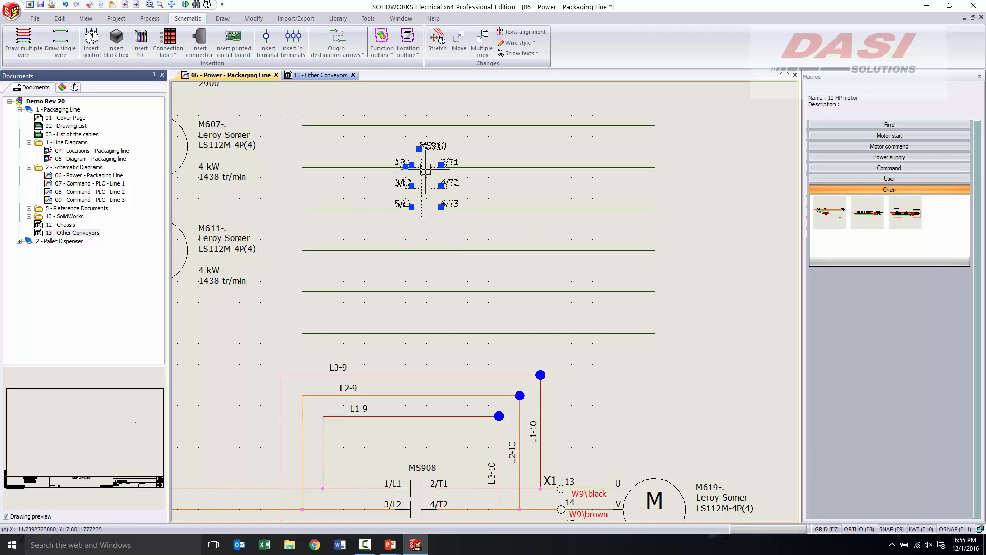
Step: Examine the wire segments on either side of contactor MS910 and the wiring around contactor MS908 and motor M619
{"action": "left_click", "coordinate": [355, 167]}
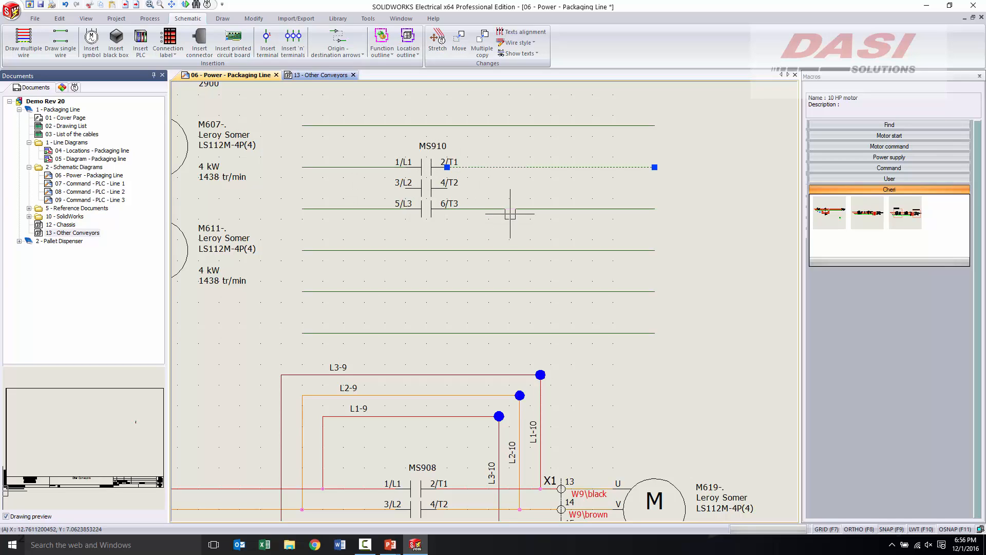
{"action": "key", "text": "Escape"}
{"action": "left_click", "coordinate": [362, 209]}
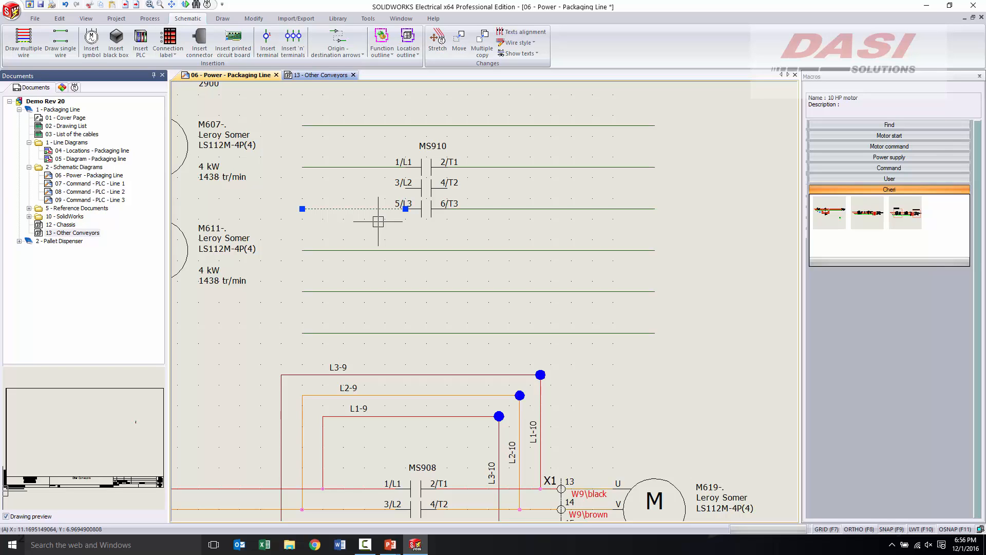
{"action": "scroll", "coordinate": [529, 329], "scroll_direction": "up", "scroll_amount": 1}
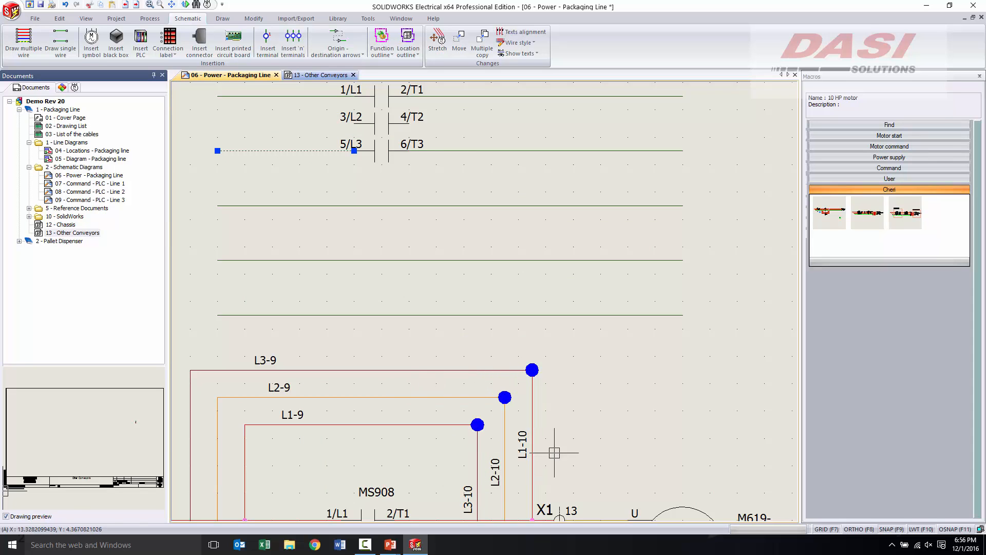
{"action": "middle_click_drag", "start_coordinate": [554, 443], "coordinate": [553, 343]}
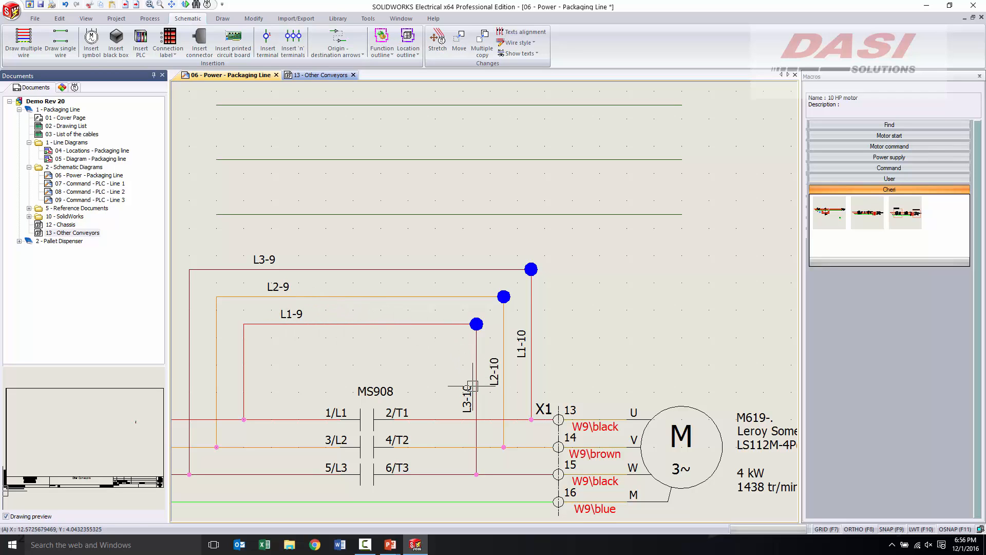
{"action": "middle_click_drag", "start_coordinate": [438, 321], "coordinate": [480, 323]}
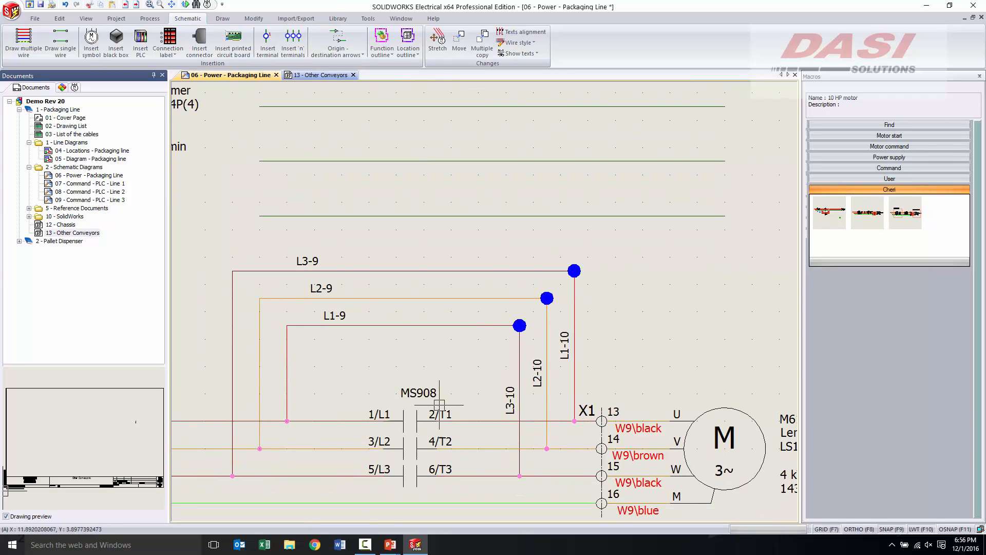
{"action": "middle_click_drag", "start_coordinate": [410, 259], "coordinate": [414, 335]}
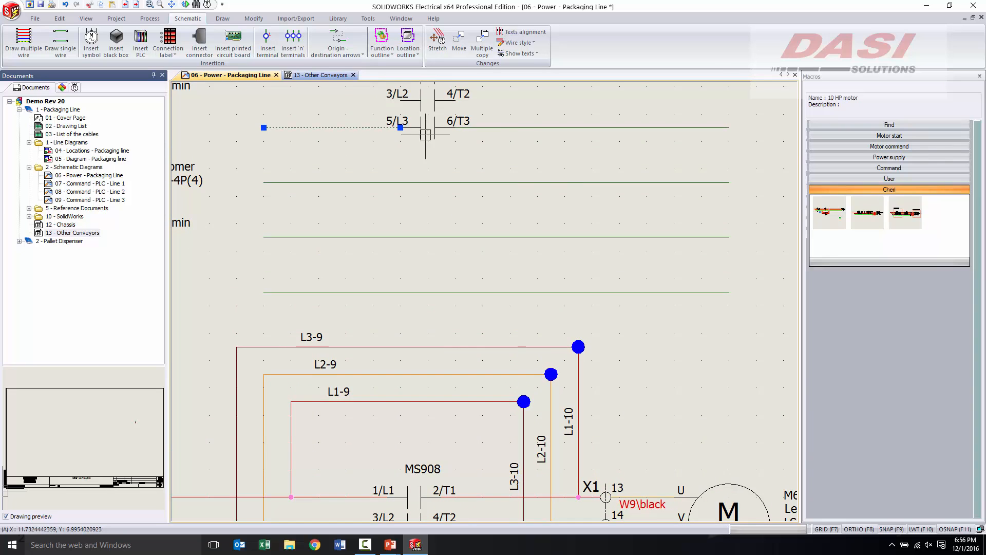
{"action": "scroll", "coordinate": [426, 137], "scroll_direction": "down", "scroll_amount": 2}
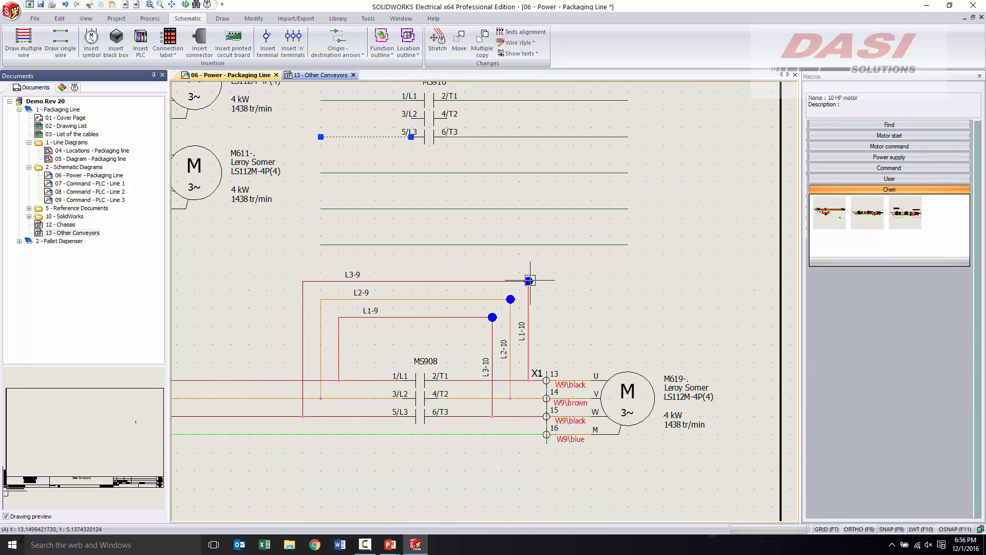
{"action": "scroll", "coordinate": [420, 207], "scroll_direction": "down", "scroll_amount": 2}
{"action": "middle_click_drag", "start_coordinate": [418, 225], "coordinate": [406, 297]}
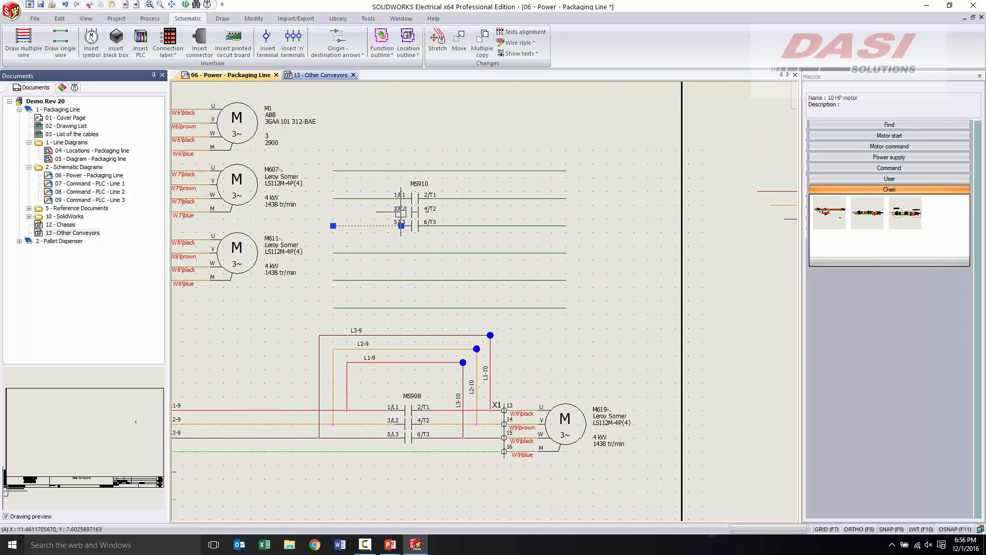
{"action": "right_click", "coordinate": [420, 335]}
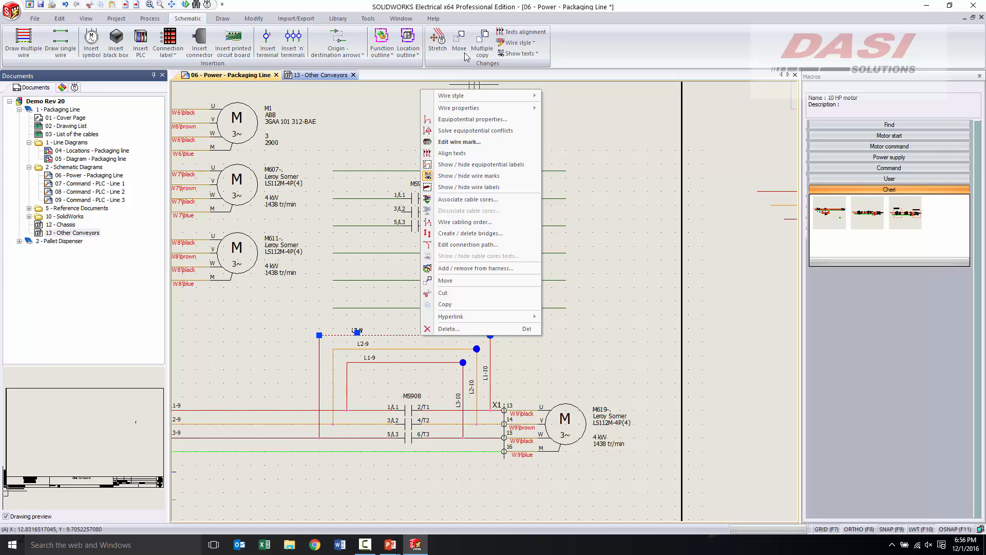
{"action": "mouse_move", "coordinate": [468, 97]}
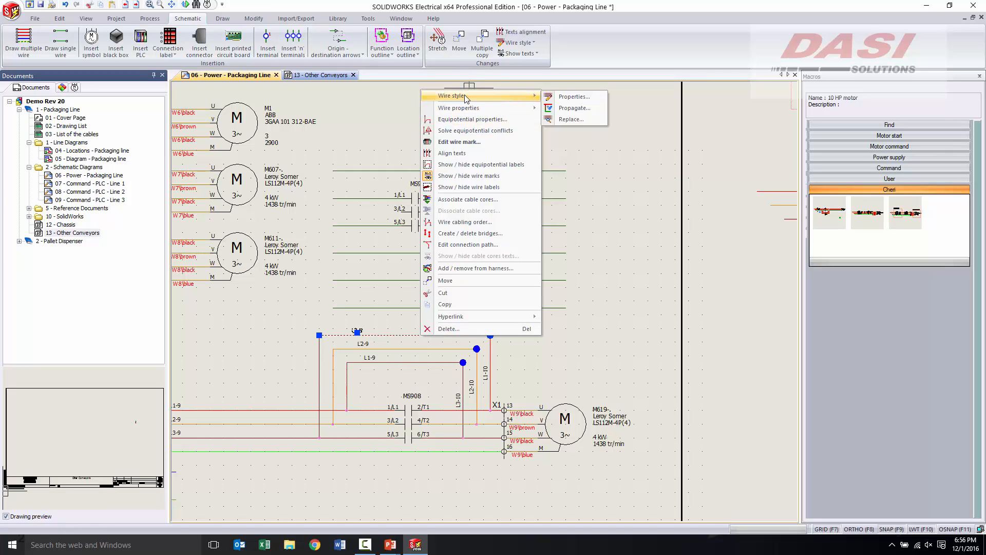
{"action": "left_click", "coordinate": [589, 108]}
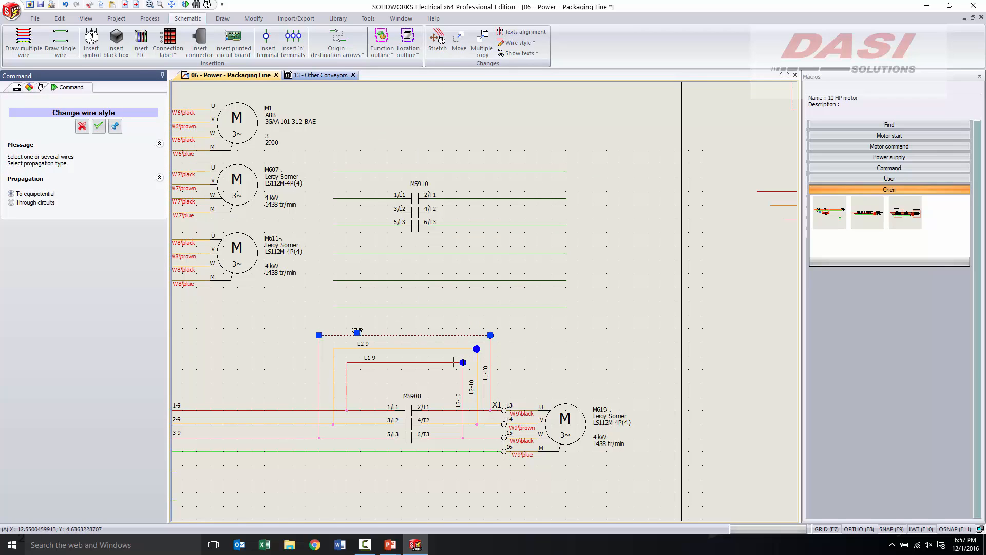
{"action": "left_click", "coordinate": [99, 127]}
{"action": "left_click", "coordinate": [99, 128]}
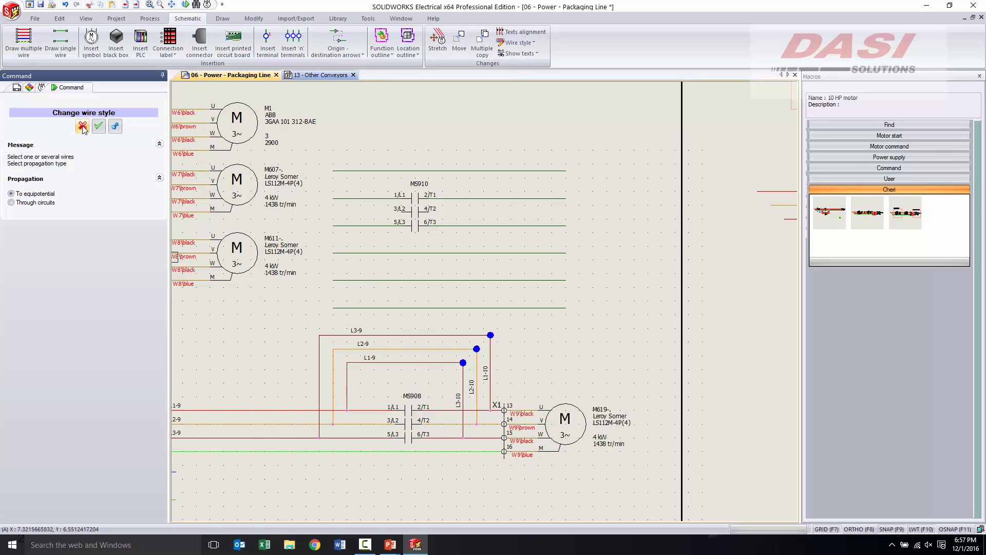
{"action": "left_click", "coordinate": [82, 127]}
Step: Review the equipotential choices for solving the conflict on wire L3-9 above MS908, and leave without choosing one
{"action": "scroll", "coordinate": [465, 327], "scroll_direction": "up", "scroll_amount": 3}
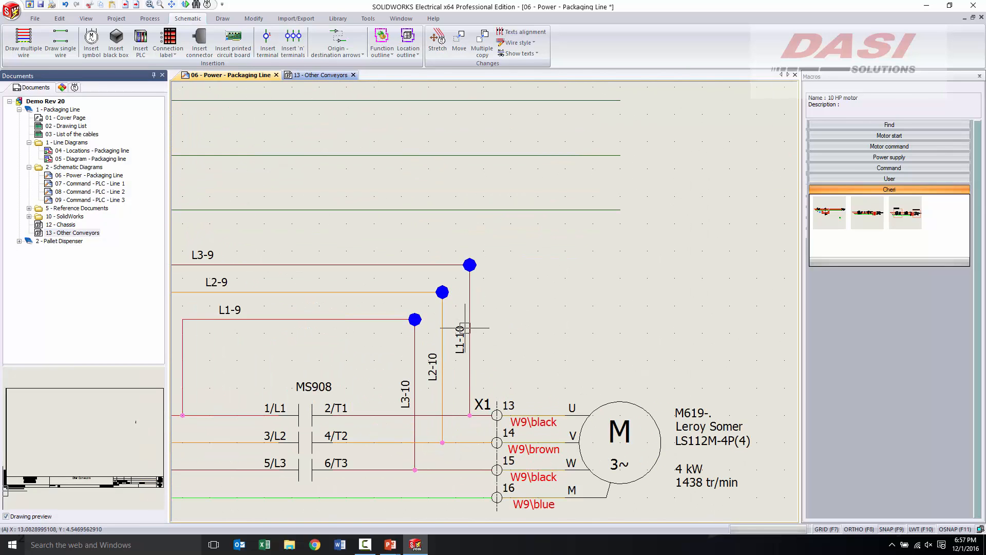
{"action": "left_click", "coordinate": [271, 263]}
{"action": "right_click", "coordinate": [271, 263]}
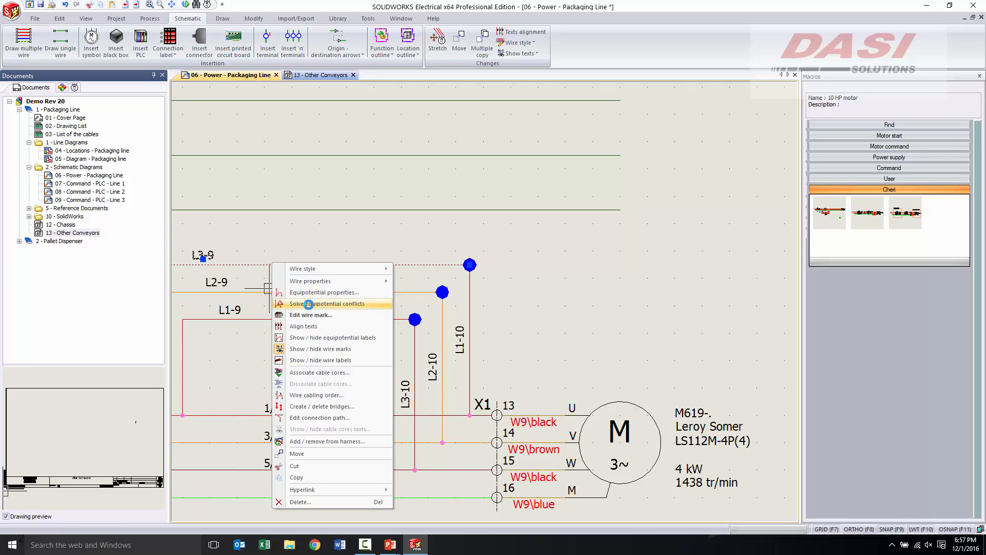
{"action": "left_click", "coordinate": [328, 304]}
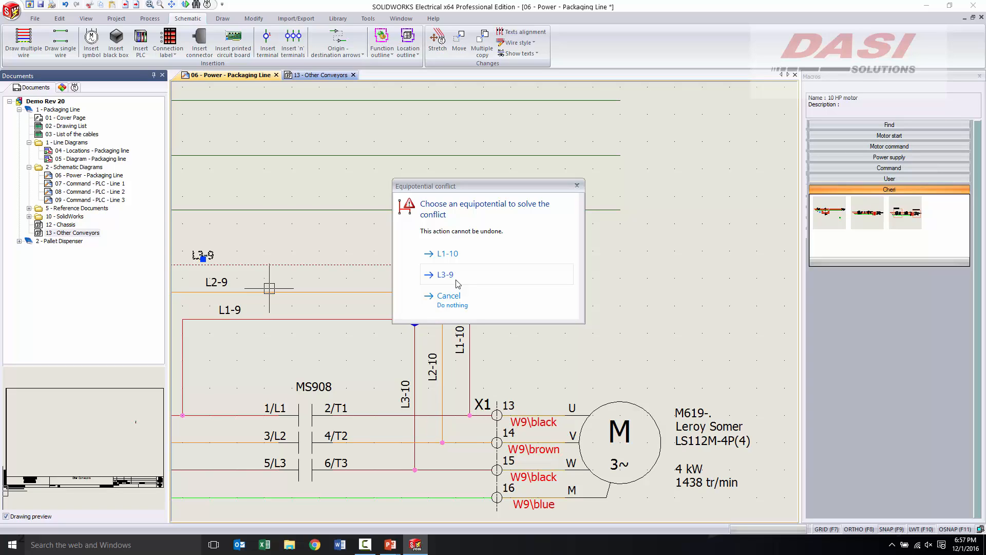
{"action": "left_click", "coordinate": [453, 305]}
Step: Move contactor MS910 from the parallel wires back onto the L3-9, L2-9 and L1-9 wires above MS908
{"action": "middle_click_drag", "start_coordinate": [318, 349], "coordinate": [410, 356]}
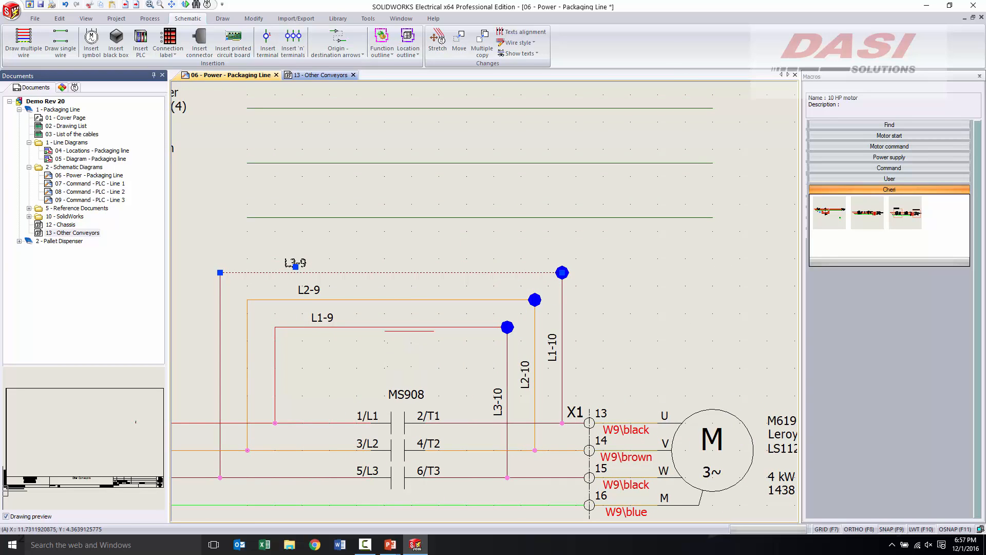
{"action": "scroll", "coordinate": [296, 267], "scroll_direction": "down", "scroll_amount": 3}
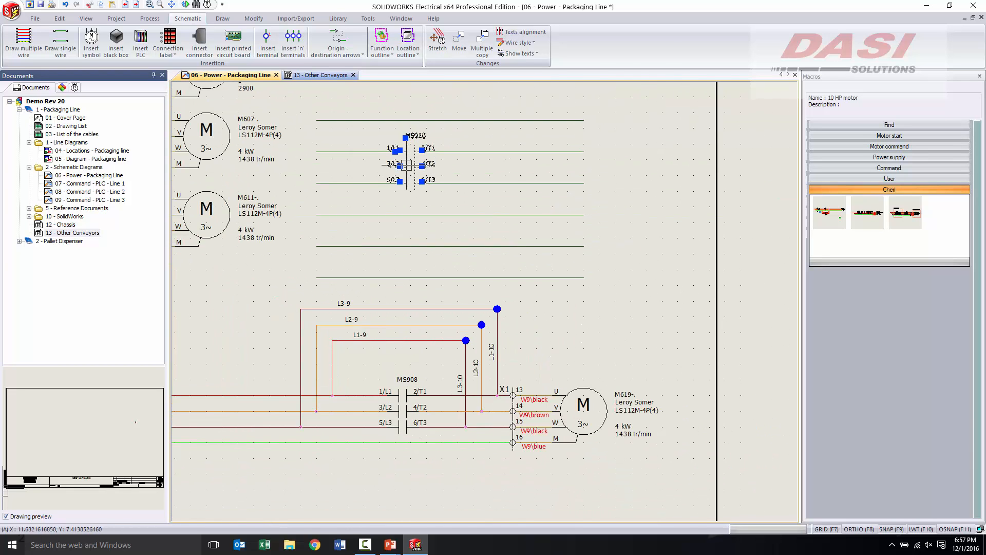
{"action": "left_click_drag", "start_coordinate": [395, 151], "coordinate": [389, 307]}
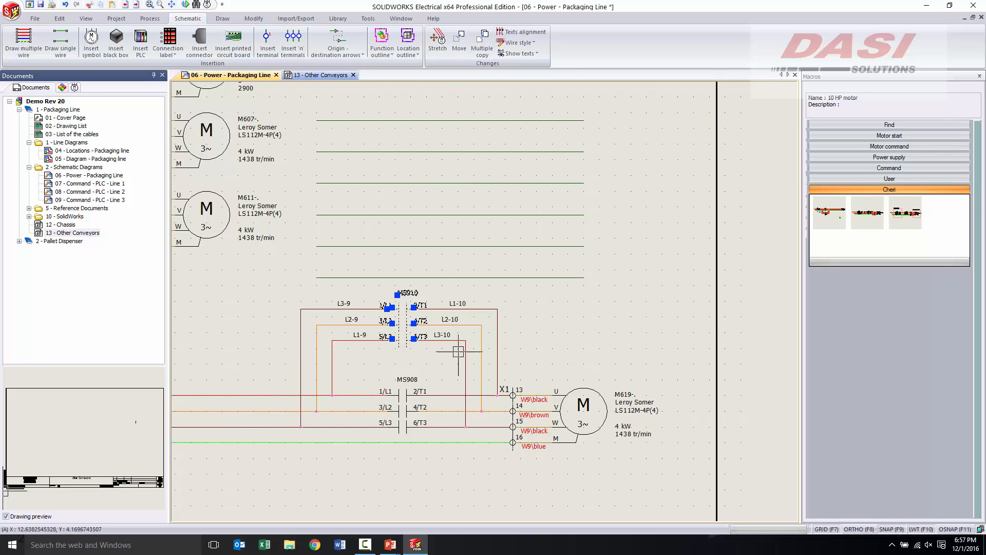
{"action": "scroll", "coordinate": [407, 348], "scroll_direction": "down", "scroll_amount": 5}
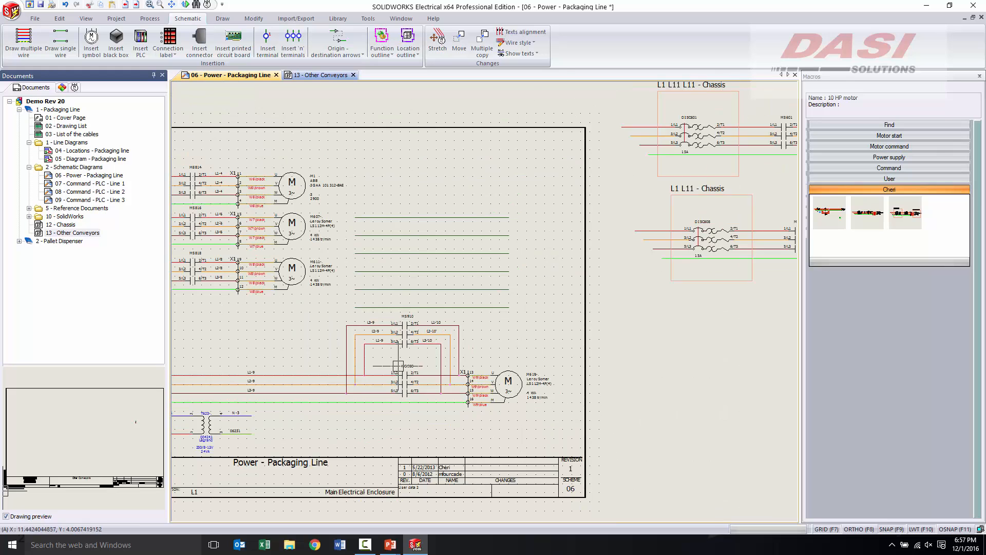
Step: Draw a single horizontal neutral wire in line with transformer T623's N -3 wire, using the N L1 L2 L3 style with each phase coloured
{"action": "scroll", "coordinate": [420, 422], "scroll_direction": "up", "scroll_amount": 2}
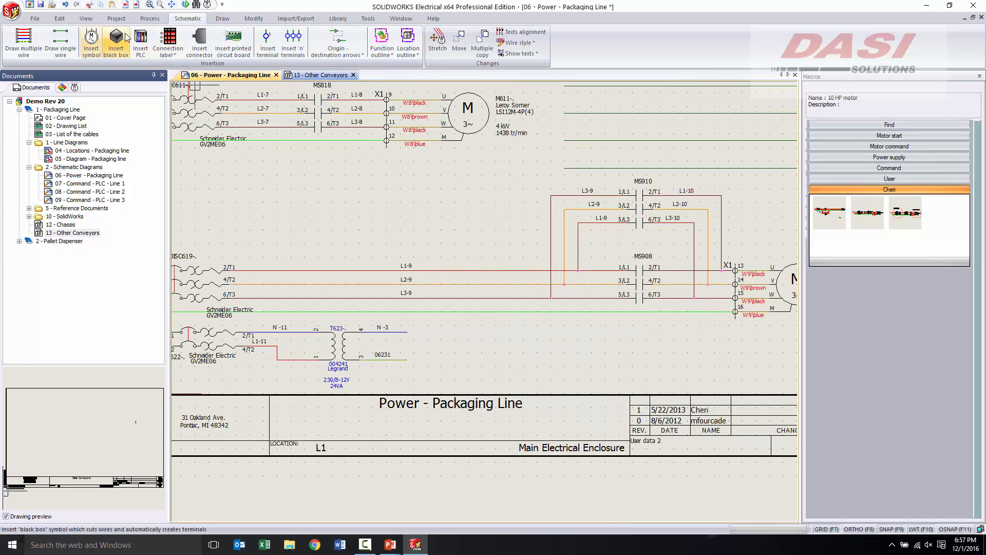
{"action": "left_click", "coordinate": [60, 42]}
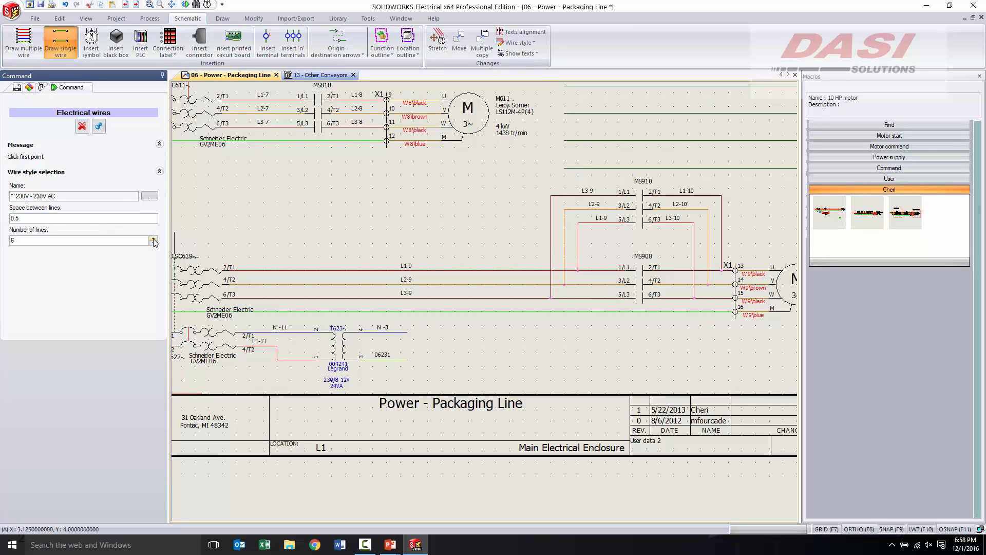
{"action": "left_click", "coordinate": [154, 244]}
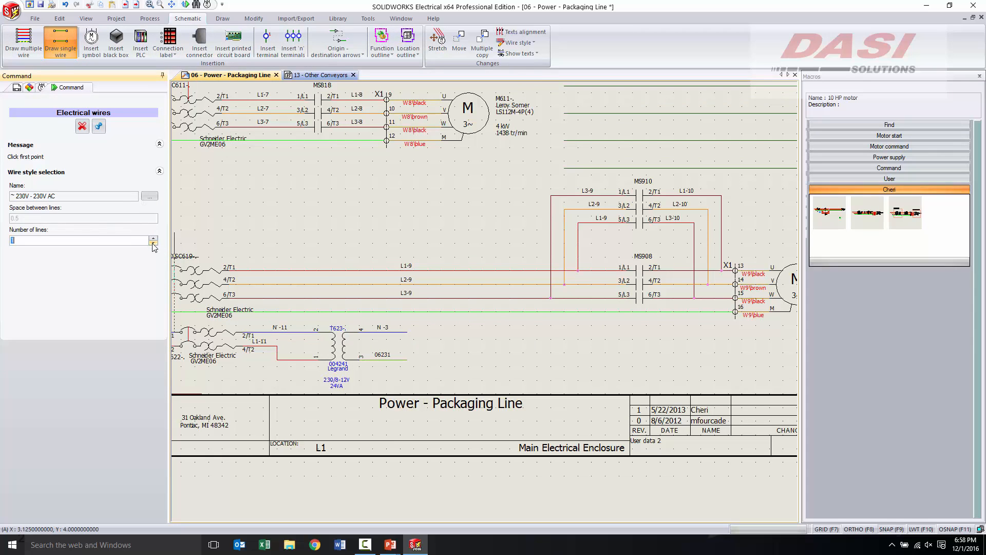
{"action": "left_click", "coordinate": [149, 197]}
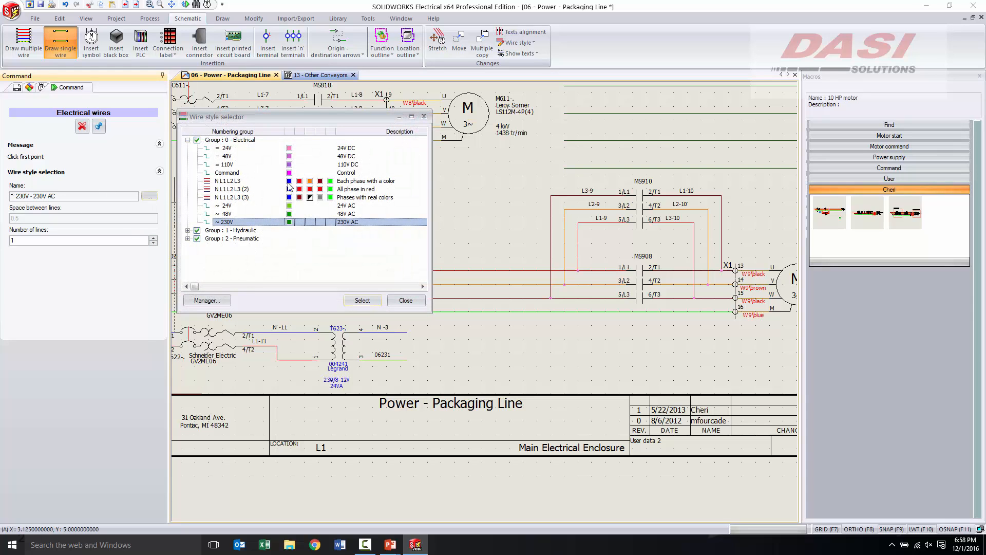
{"action": "left_click", "coordinate": [289, 183]}
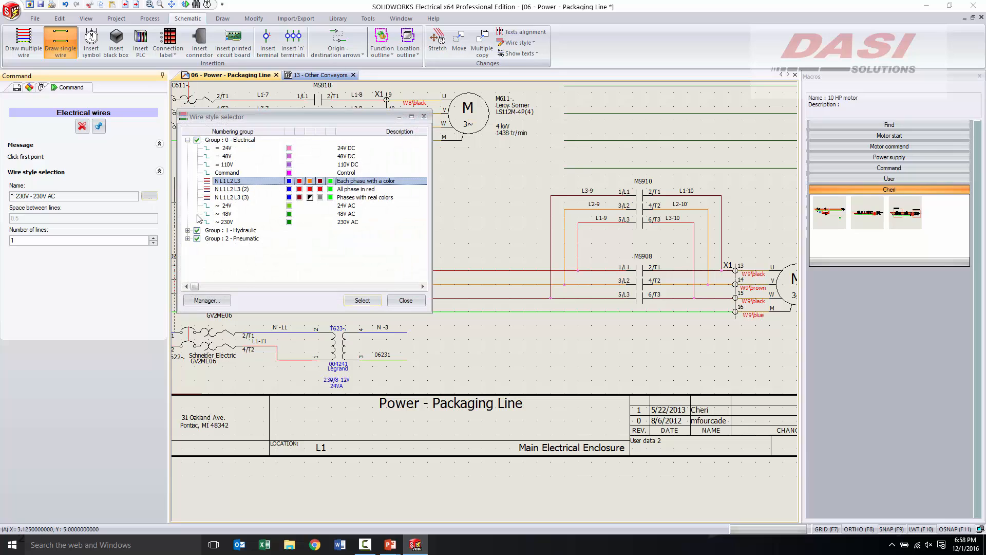
{"action": "left_click", "coordinate": [362, 300]}
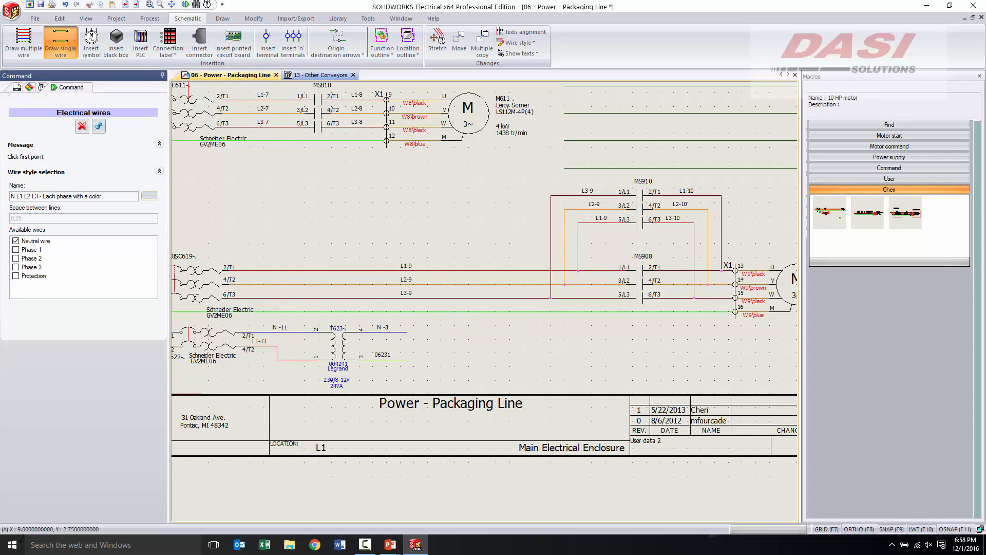
{"action": "left_click", "coordinate": [489, 332]}
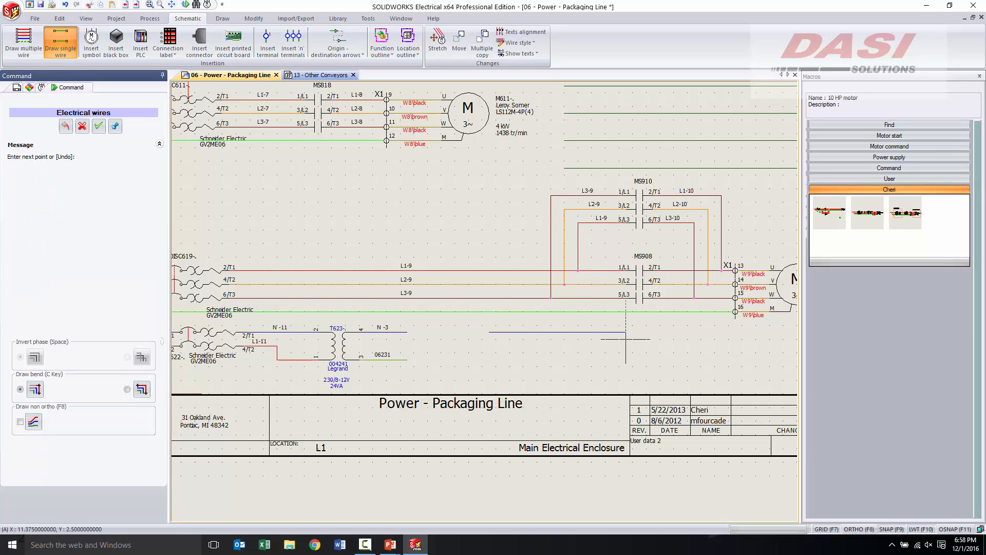
{"action": "key", "text": "Escape"}
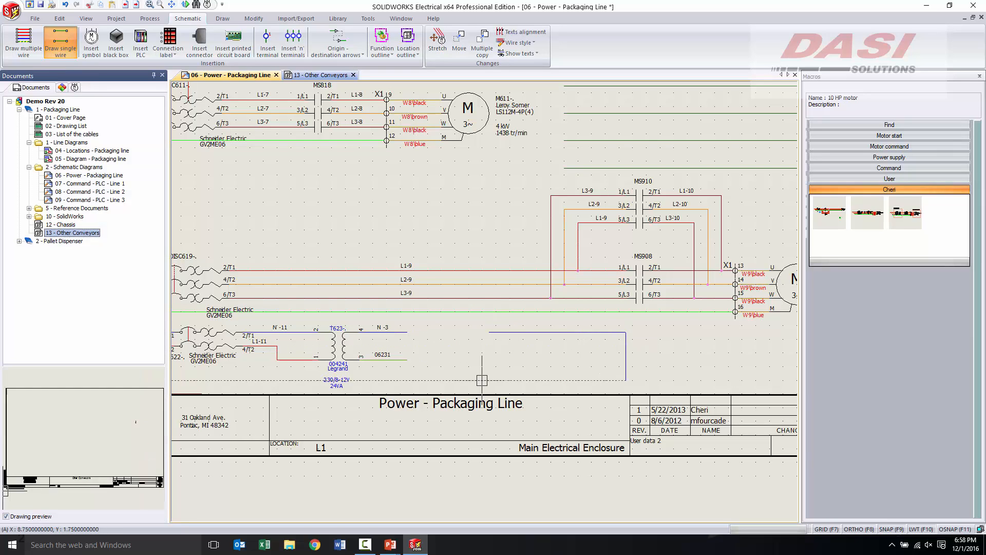
Step: Number the new wires without modifying the existing wire numbers
{"action": "left_click", "coordinate": [148, 20]}
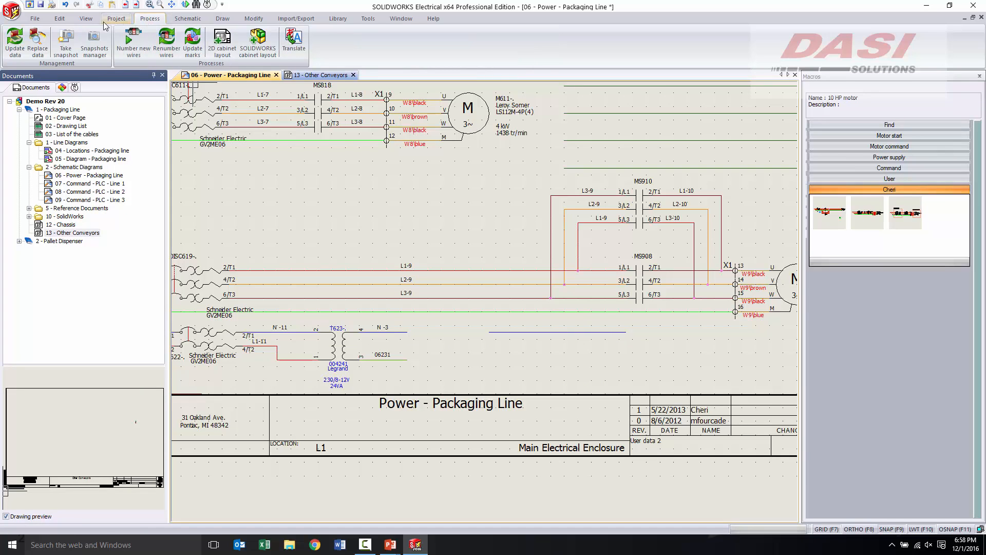
{"action": "left_click", "coordinate": [134, 42]}
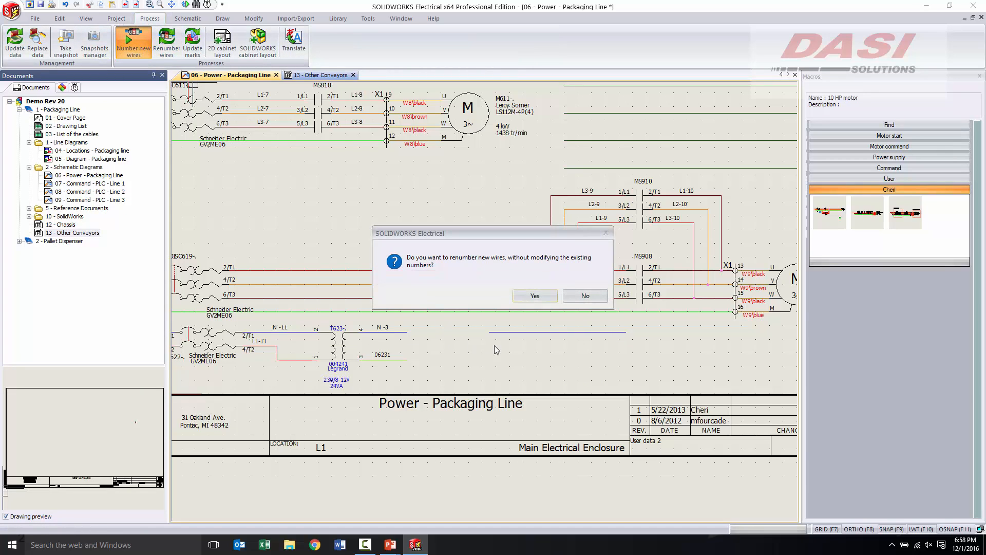
{"action": "left_click", "coordinate": [534, 295]}
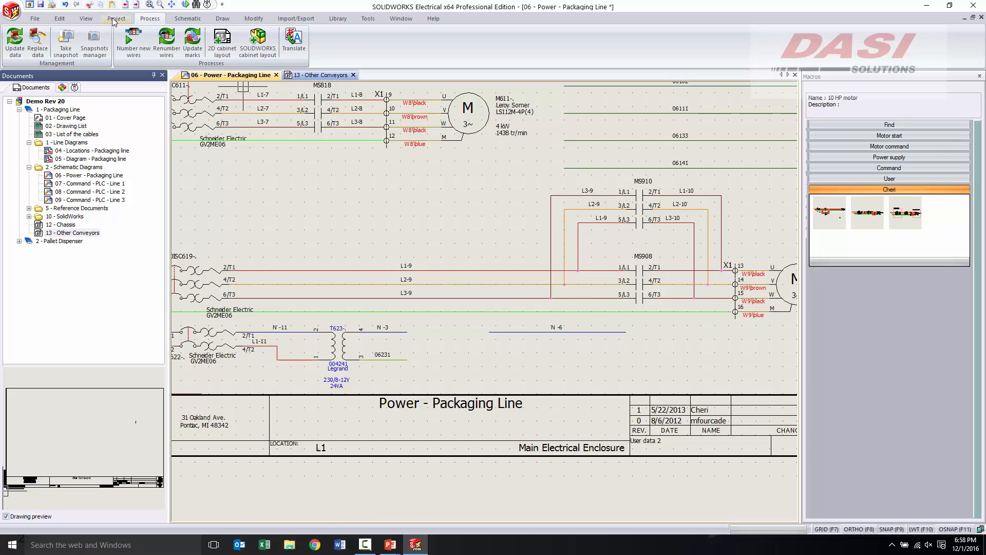
Step: Link the end of wire 06231 at transformer T623 to the green vertical wire on drawing 07 with single origin-destination arrows
{"action": "left_click", "coordinate": [188, 19]}
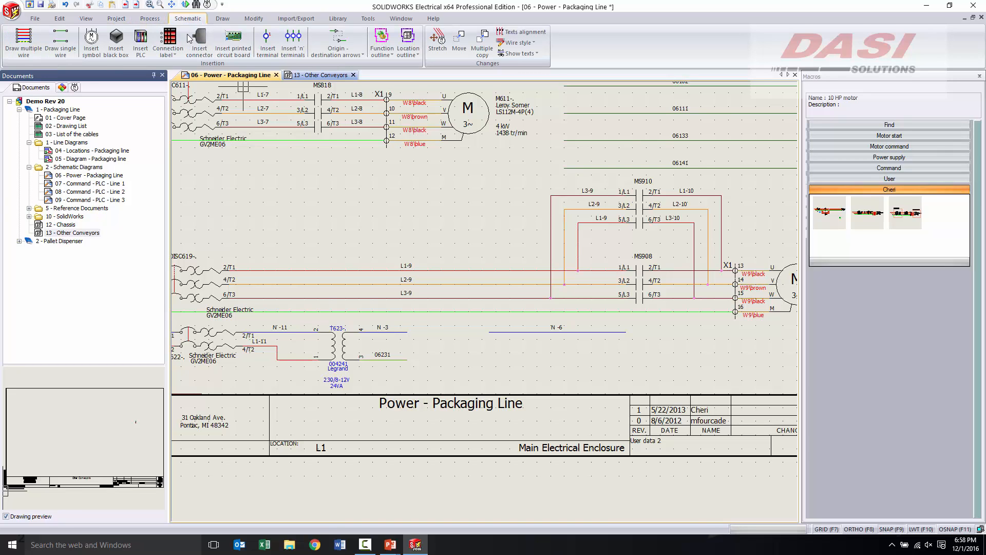
{"action": "left_click", "coordinate": [337, 51]}
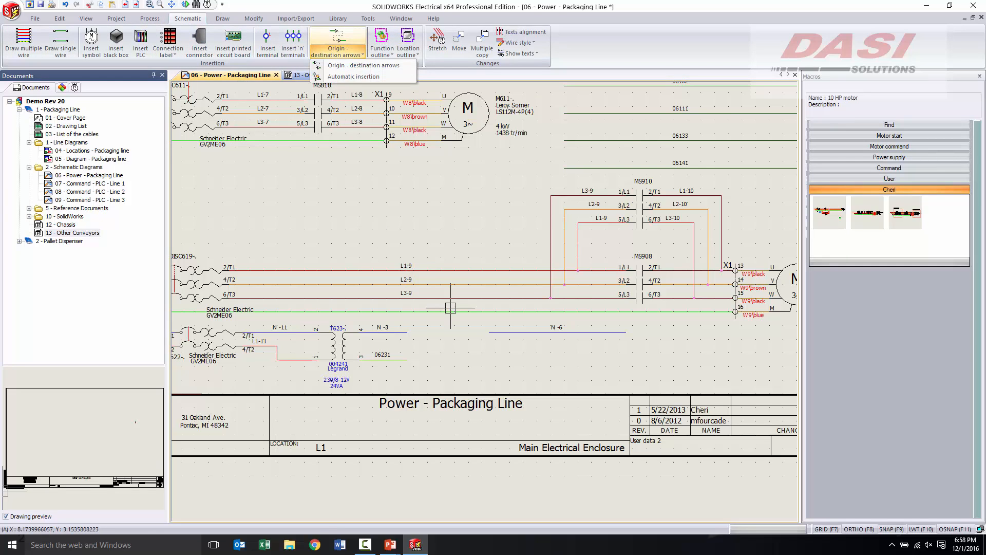
{"action": "left_click", "coordinate": [333, 69]}
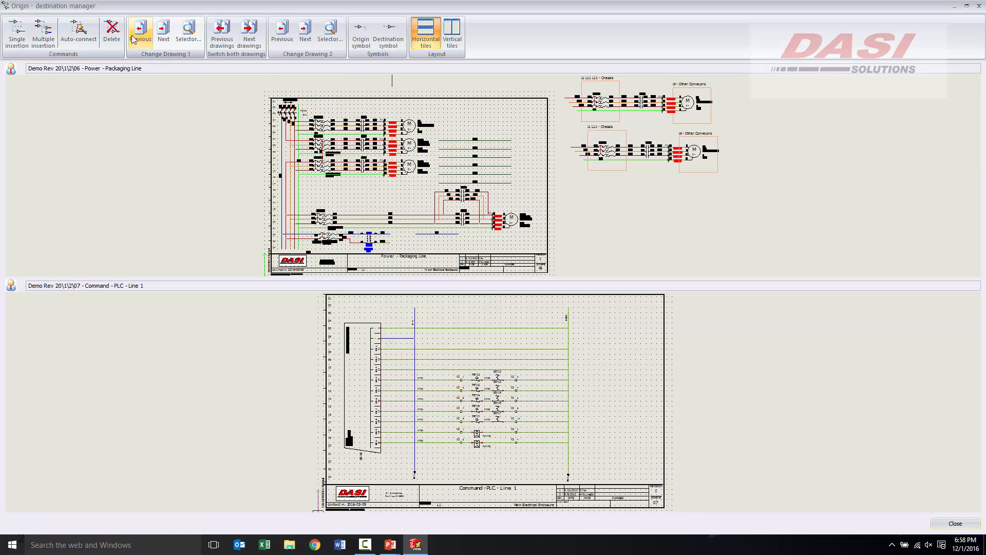
{"action": "left_click", "coordinate": [17, 32]}
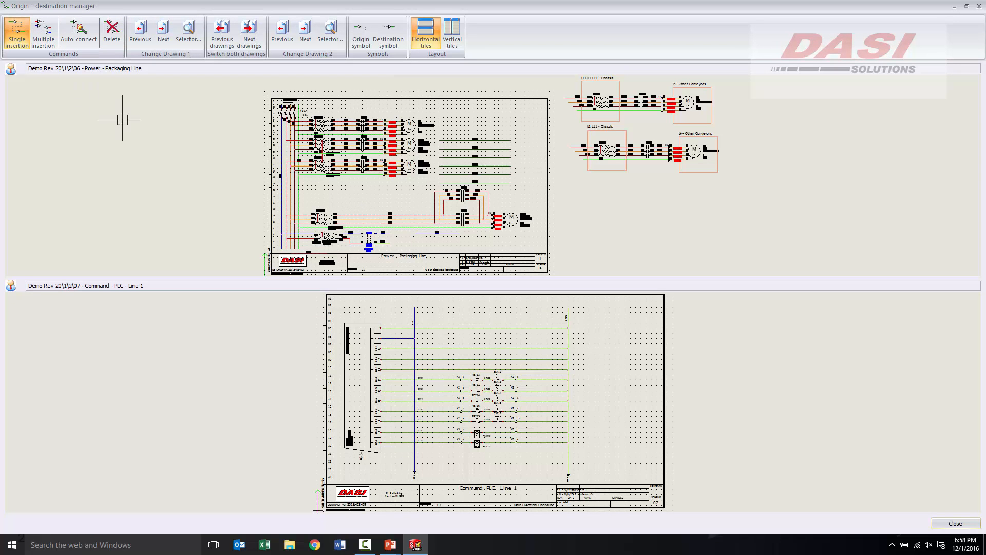
{"action": "left_click", "coordinate": [390, 242]}
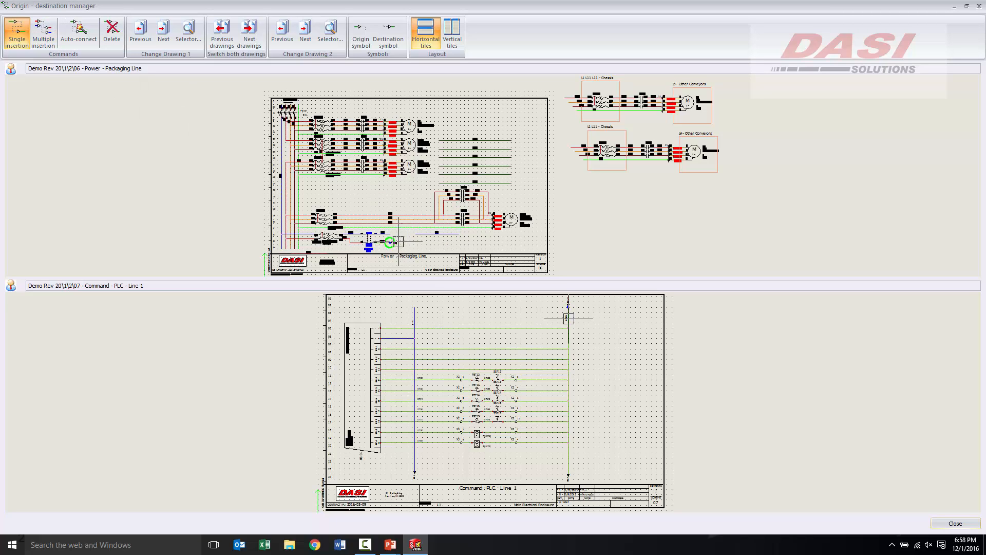
Step: Link the end of wire N -3 to the start of wire N -6 with origin-destination arrows and return to the sheet
{"action": "left_click", "coordinate": [391, 233]}
{"action": "left_click", "coordinate": [568, 319]}
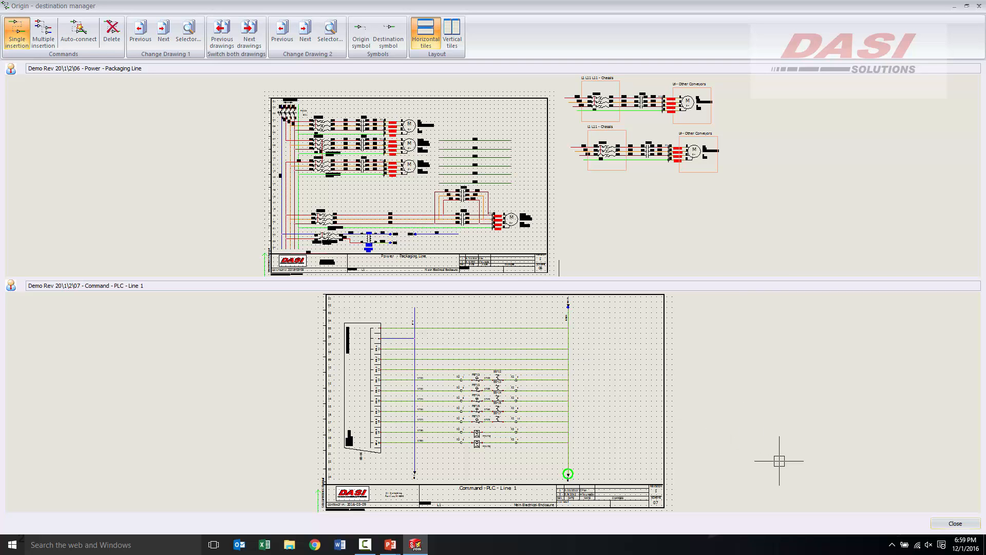
{"action": "left_click", "coordinate": [955, 524]}
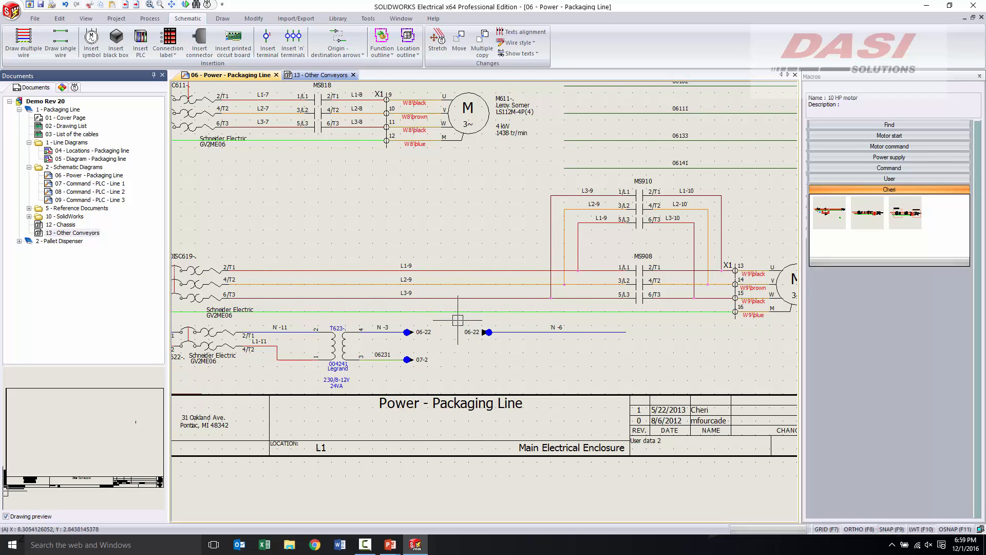
Step: Move wire N -6 together with its destination arrow down to just above the Power - Packaging Line title block
{"action": "scroll", "coordinate": [445, 327], "scroll_direction": "up", "scroll_amount": 3}
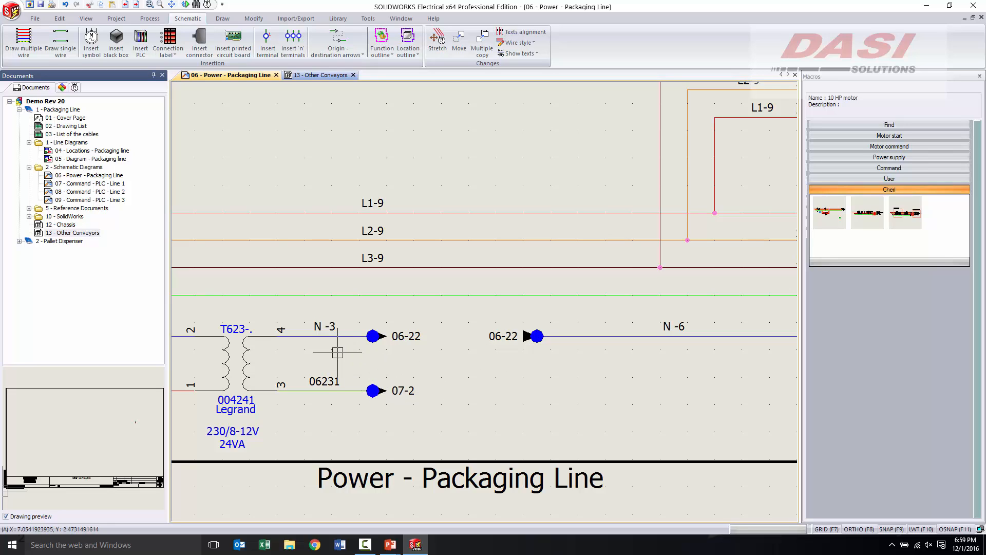
{"action": "scroll", "coordinate": [380, 348], "scroll_direction": "down", "scroll_amount": 1}
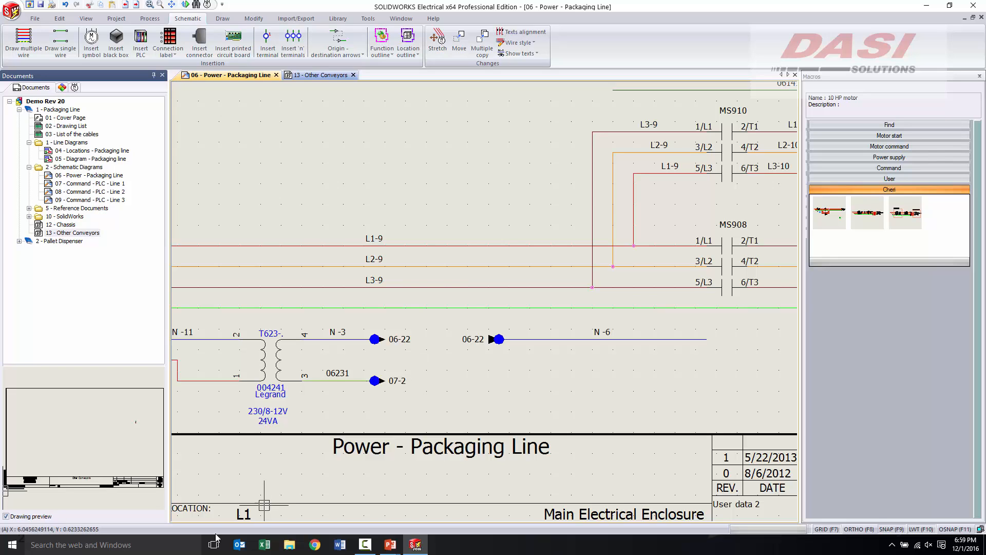
{"action": "left_click_drag", "start_coordinate": [723, 368], "coordinate": [443, 313]}
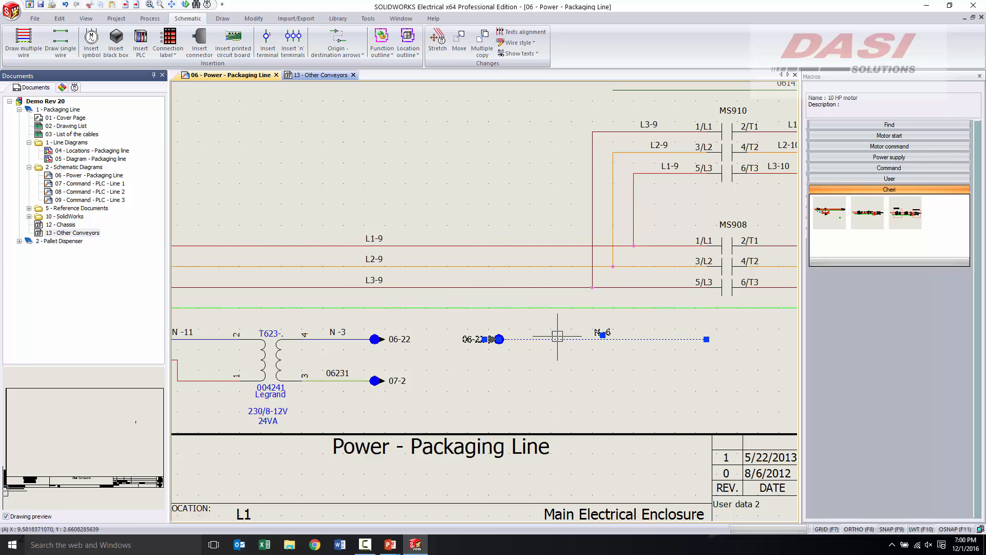
{"action": "left_click_drag", "start_coordinate": [565, 339], "coordinate": [575, 402]}
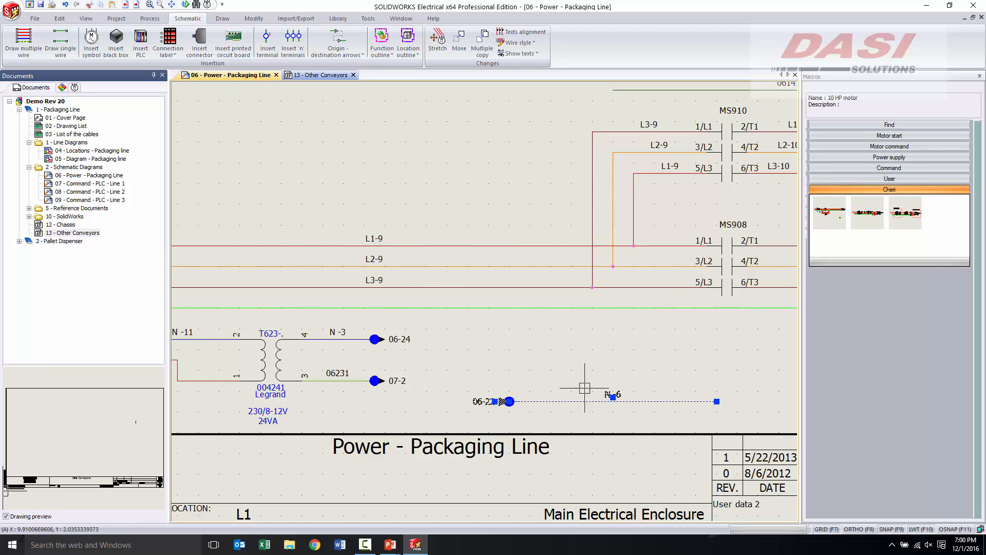
{"action": "key", "text": "Escape"}
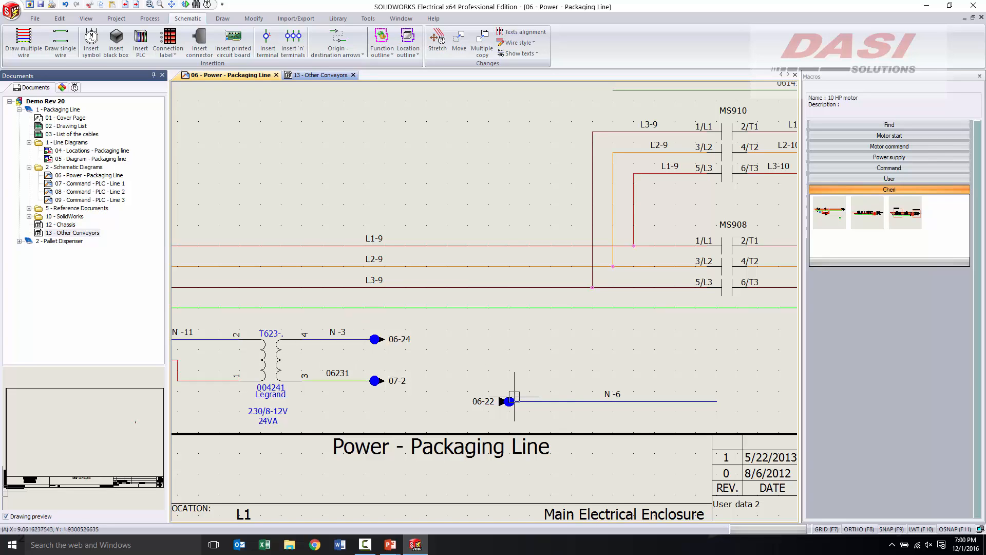
Step: Solve the equipotential conflict on wire N -6 above the title block by choosing equipotential N -3
{"action": "left_click", "coordinate": [571, 402]}
{"action": "right_click", "coordinate": [571, 402]}
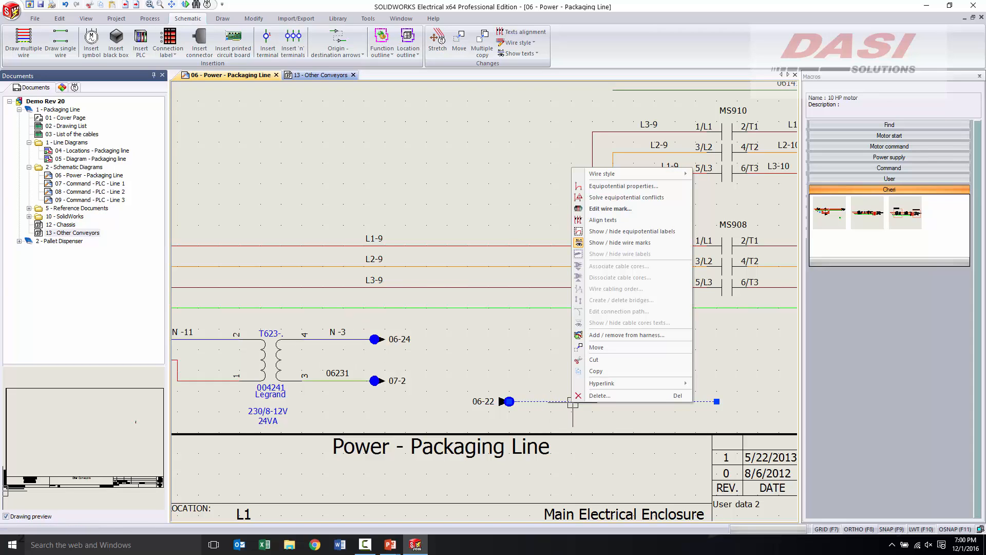
{"action": "left_click", "coordinate": [616, 198]}
{"action": "left_click", "coordinate": [445, 255]}
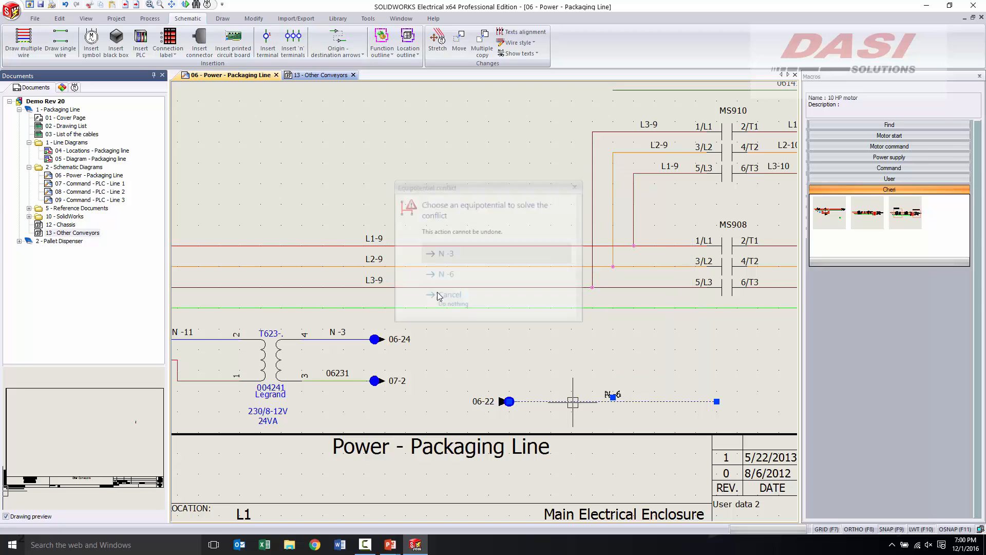
{"action": "key", "text": "Escape"}
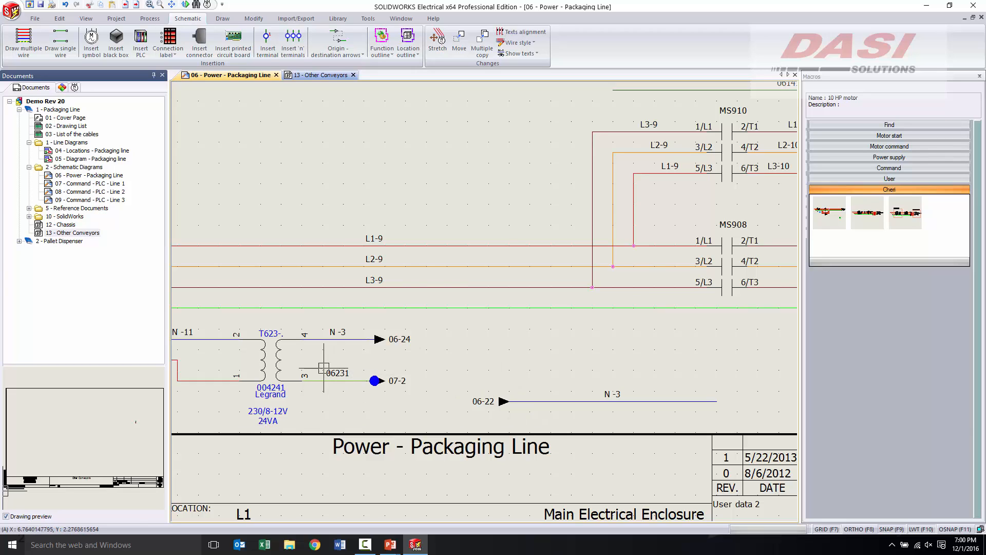
Step: Solve the equipotential conflict on the wire at terminal 3 of transformer T623 by choosing equipotential 06231
{"action": "left_click", "coordinate": [331, 381]}
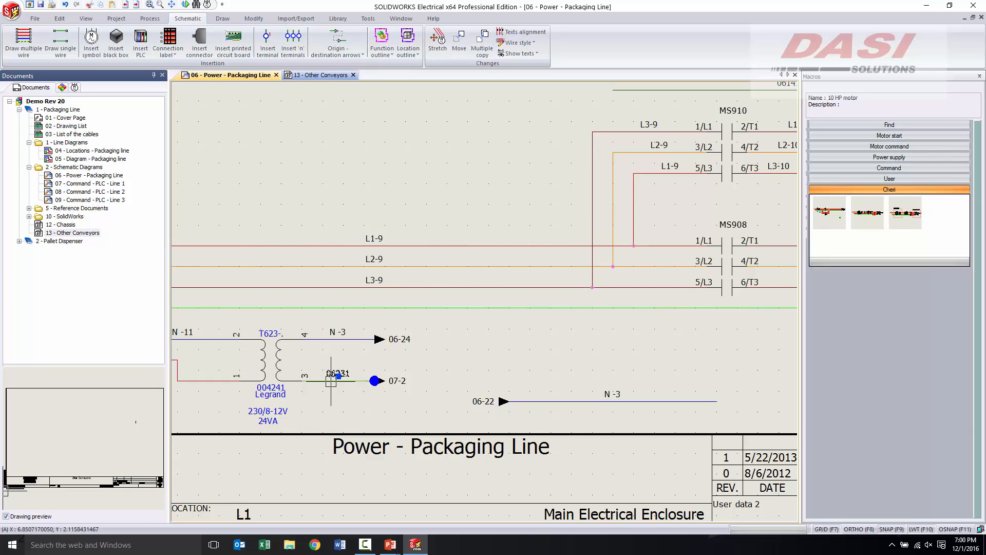
{"action": "right_click", "coordinate": [331, 380]}
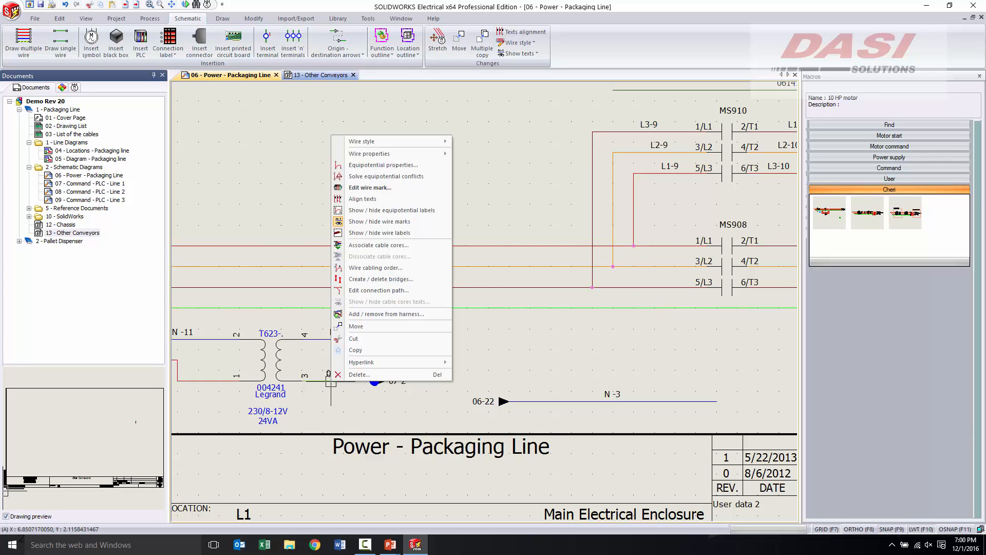
{"action": "left_click", "coordinate": [378, 177]}
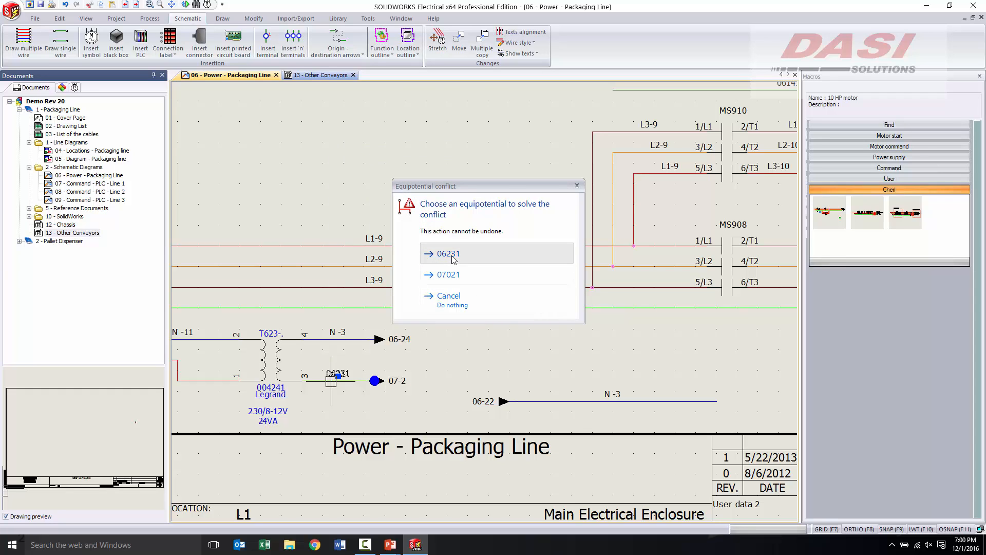
{"action": "left_click", "coordinate": [448, 256]}
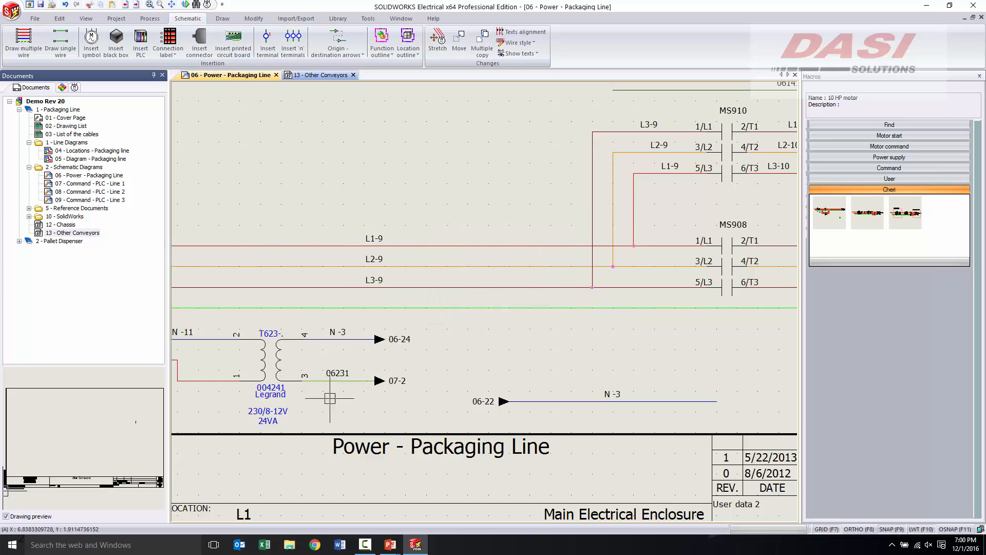
Step: Go from the 07-2 arrow of wire 06231 to its linked arrow on drawing 07 - Command - PLC - Line 1
{"action": "right_click", "coordinate": [382, 380]}
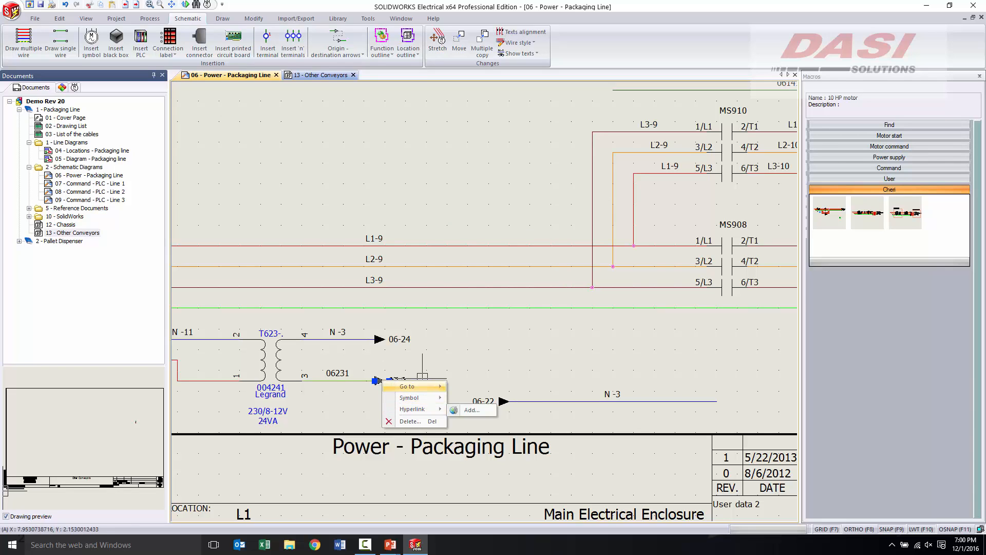
{"action": "mouse_move", "coordinate": [408, 389]}
{"action": "left_click", "coordinate": [467, 387]}
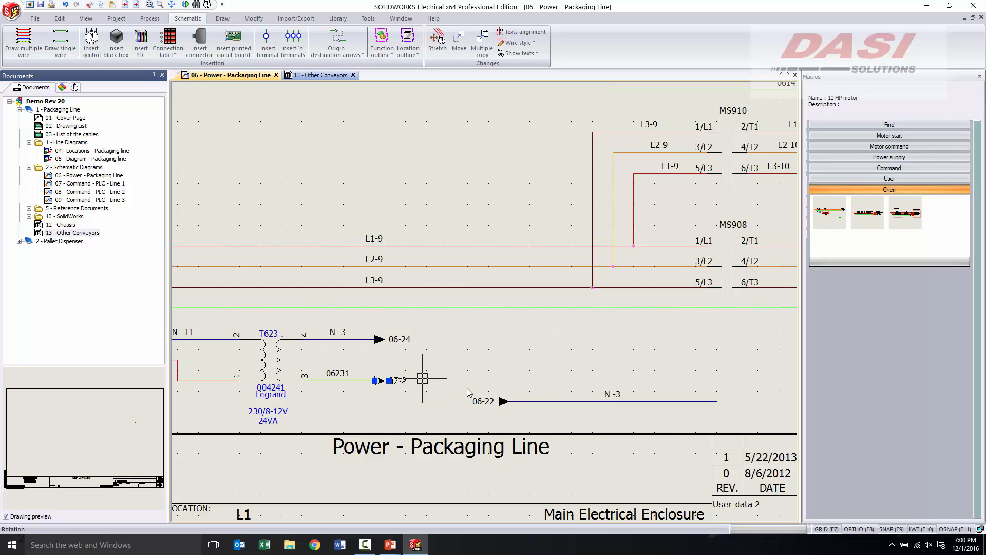
{"action": "scroll", "coordinate": [472, 411], "scroll_direction": "down", "scroll_amount": 4}
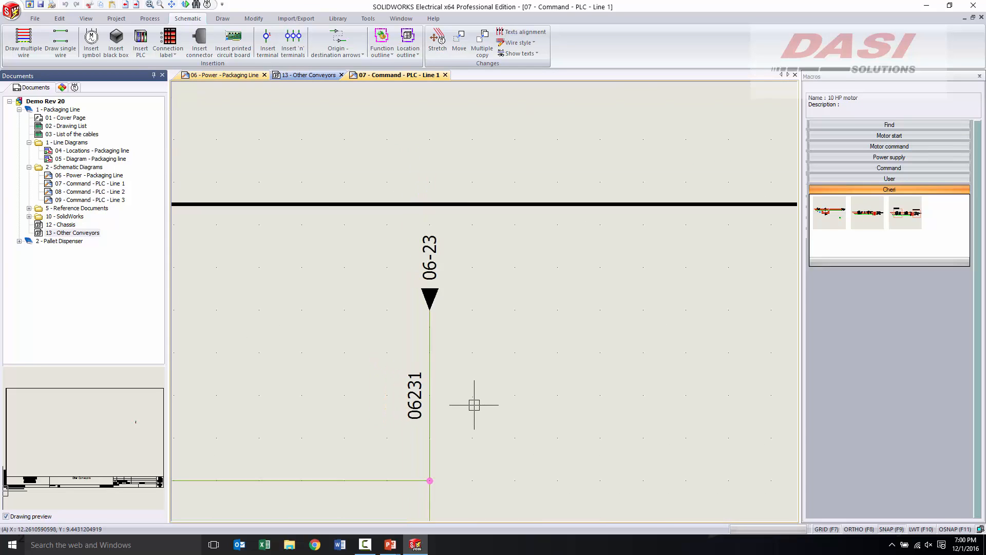
{"action": "scroll", "coordinate": [474, 421], "scroll_direction": "down", "scroll_amount": 1}
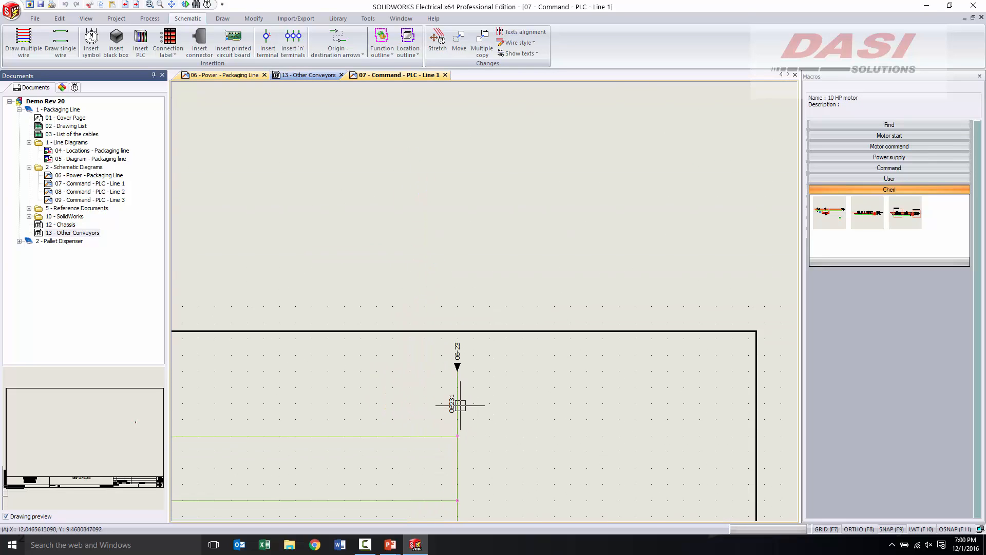
Step: Edit the wire mark of the vertical wire below the 06-23 arrow, replacing the new equipotential mark with arbitrary text
{"action": "right_click", "coordinate": [457, 381]}
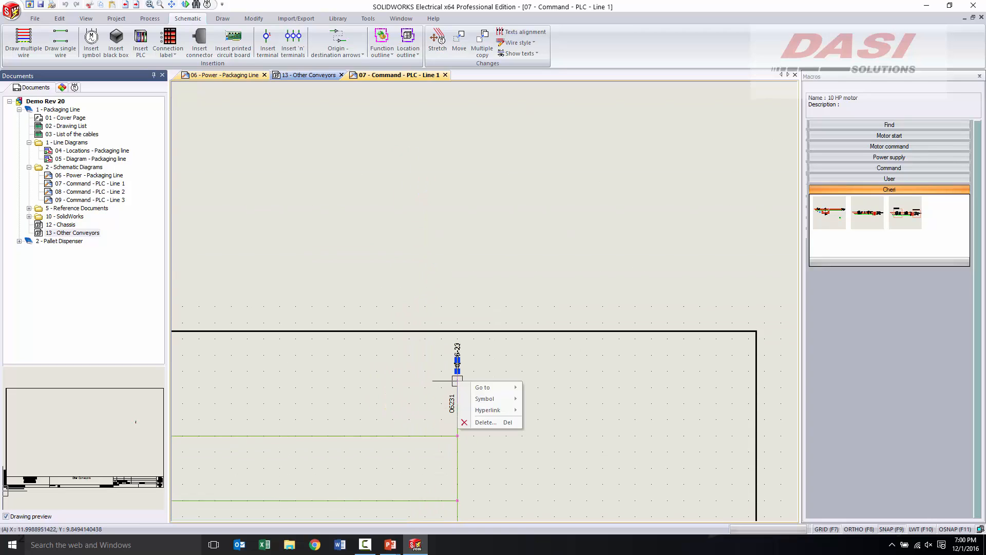
{"action": "left_click", "coordinate": [455, 451]}
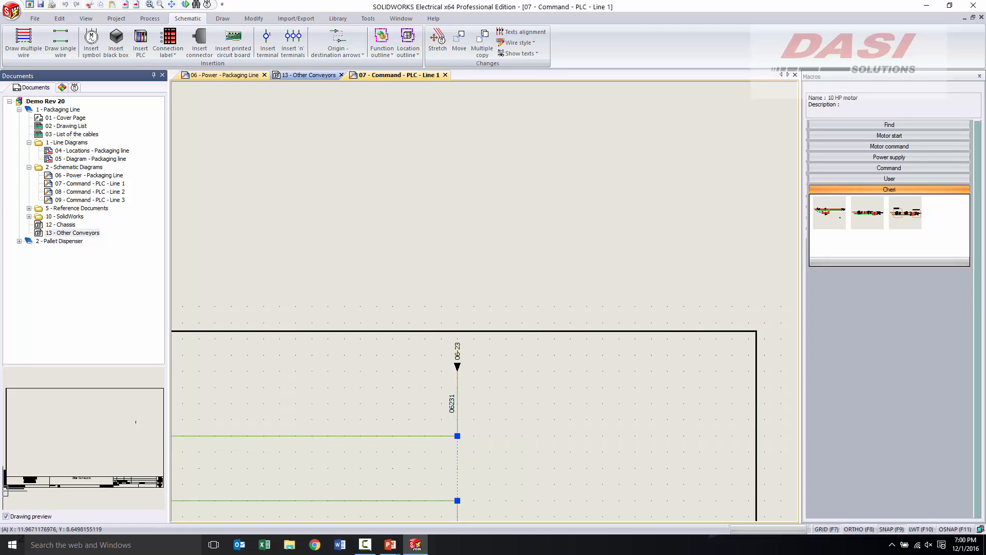
{"action": "left_click", "coordinate": [458, 385]}
{"action": "right_click", "coordinate": [457, 385]}
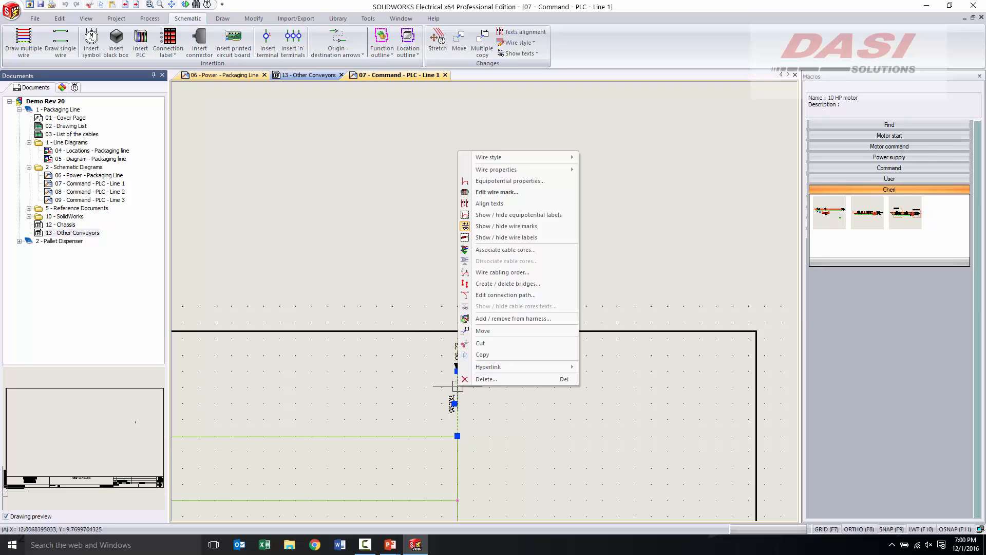
{"action": "left_click", "coordinate": [479, 194]}
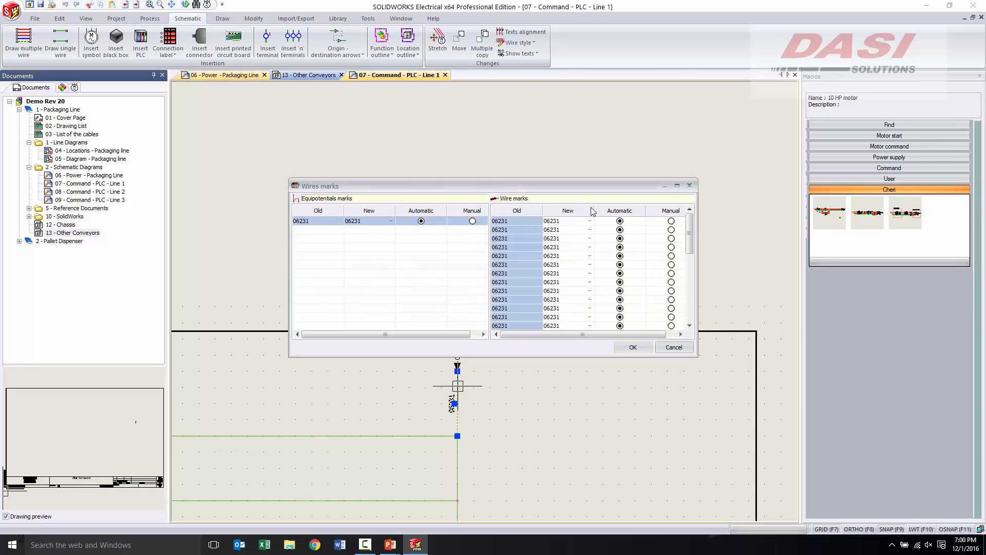
{"action": "left_click", "coordinate": [370, 220]}
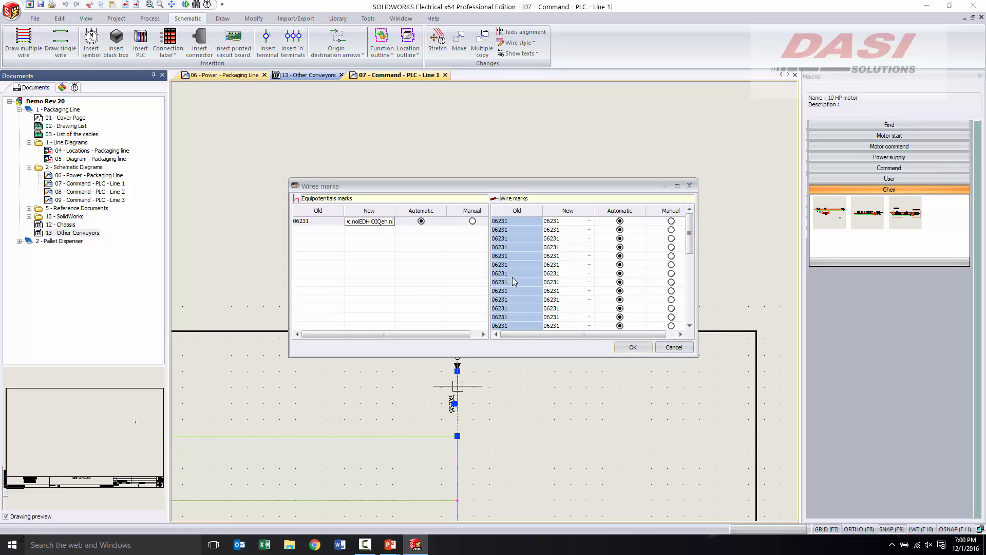
{"action": "left_click", "coordinate": [646, 349]}
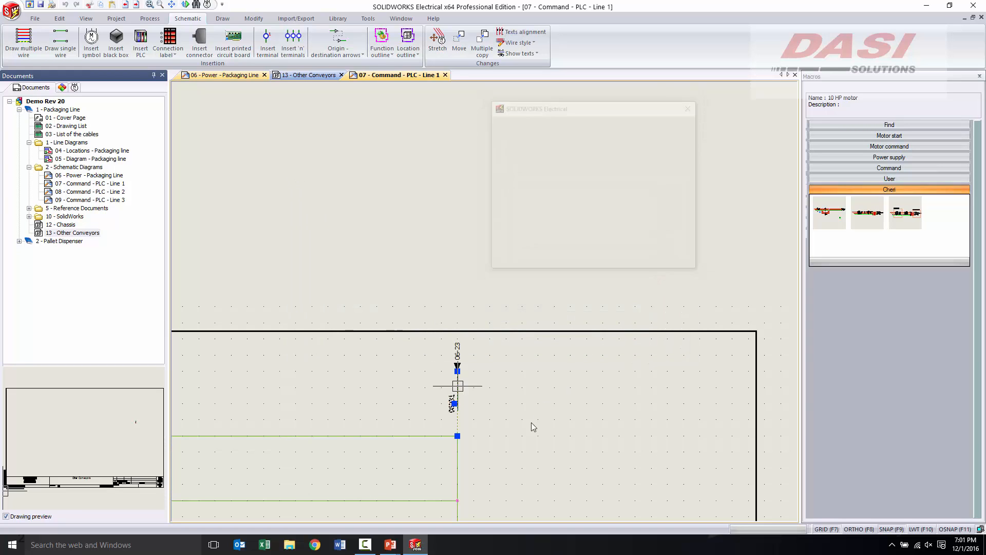
{"action": "scroll", "coordinate": [494, 446], "scroll_direction": "down", "scroll_amount": 2}
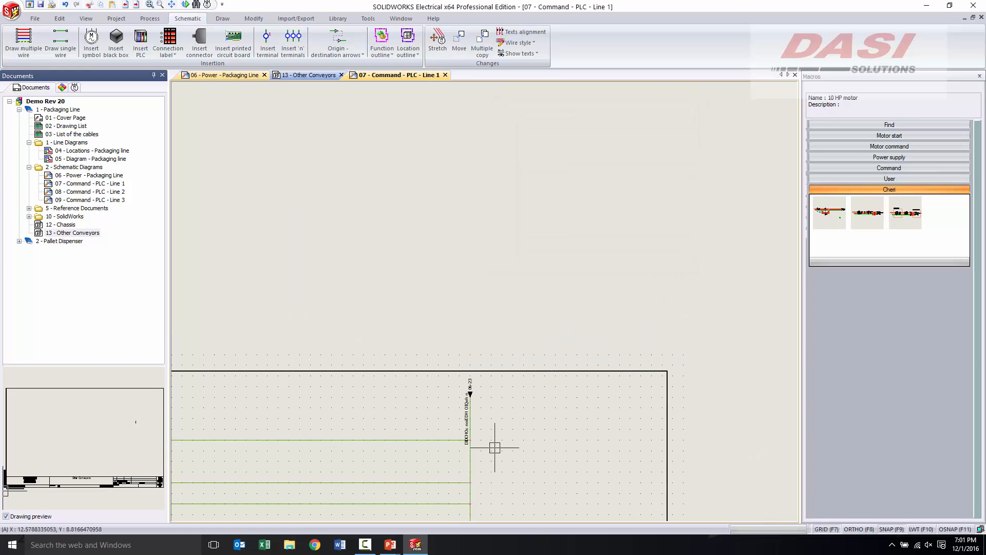
{"action": "middle_click_drag", "start_coordinate": [494, 447], "coordinate": [403, 355]}
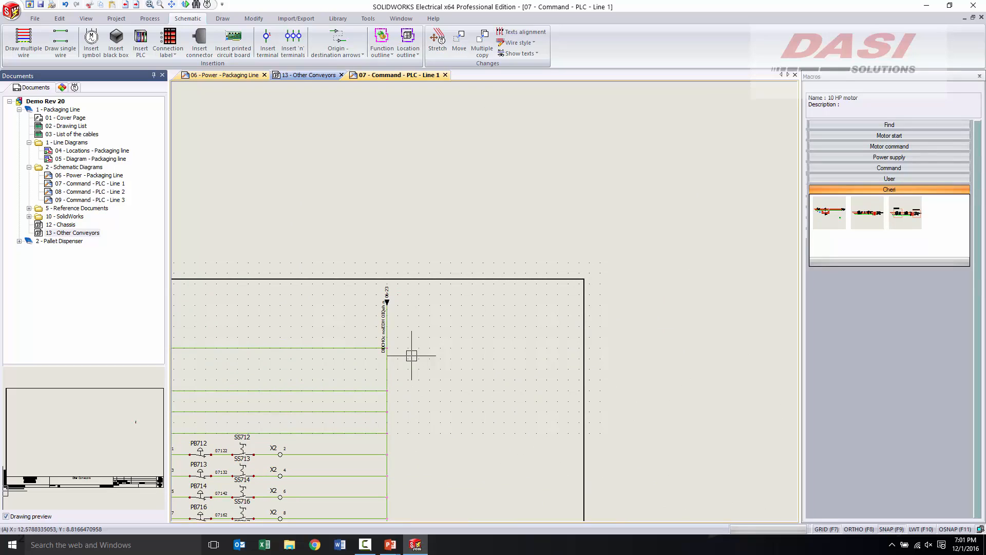